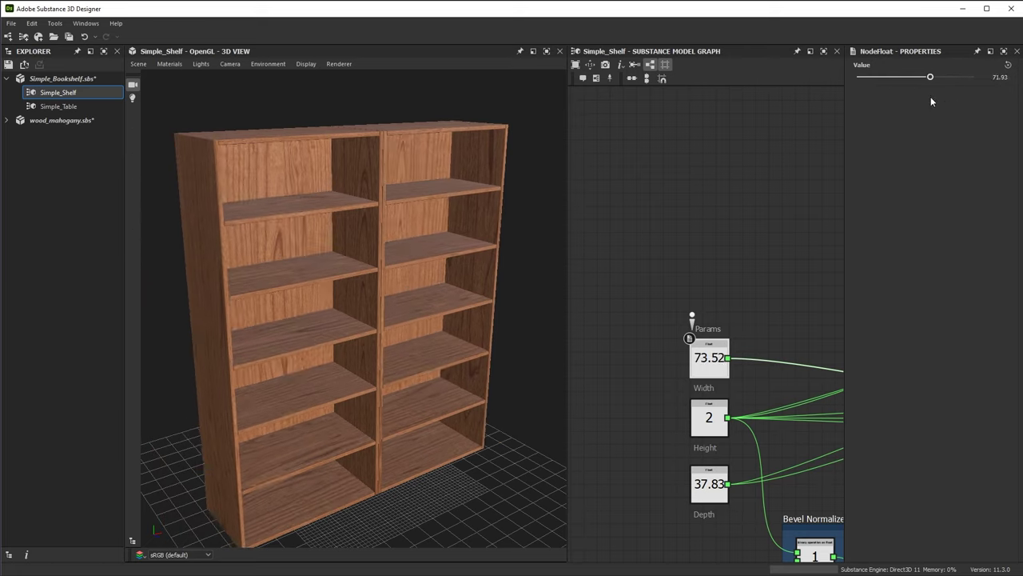
# Adjust the shelf's Depth value, and set the integer parameter node further along the graph to 7
pyautogui.moveTo(801, 251); pyautogui.dragTo(787, 123, button='middle')
pyautogui.click(694, 356)
pyautogui.moveTo(916, 77); pyautogui.dragTo(914, 103)
pyautogui.moveTo(807, 211); pyautogui.dragTo(751, 192, button='middle')
pyautogui.moveTo(687, 420); pyautogui.dragTo(689, 333, button='middle')
pyautogui.click(689, 333)
pyautogui.moveTo(935, 76); pyautogui.dragTo(936, 101)
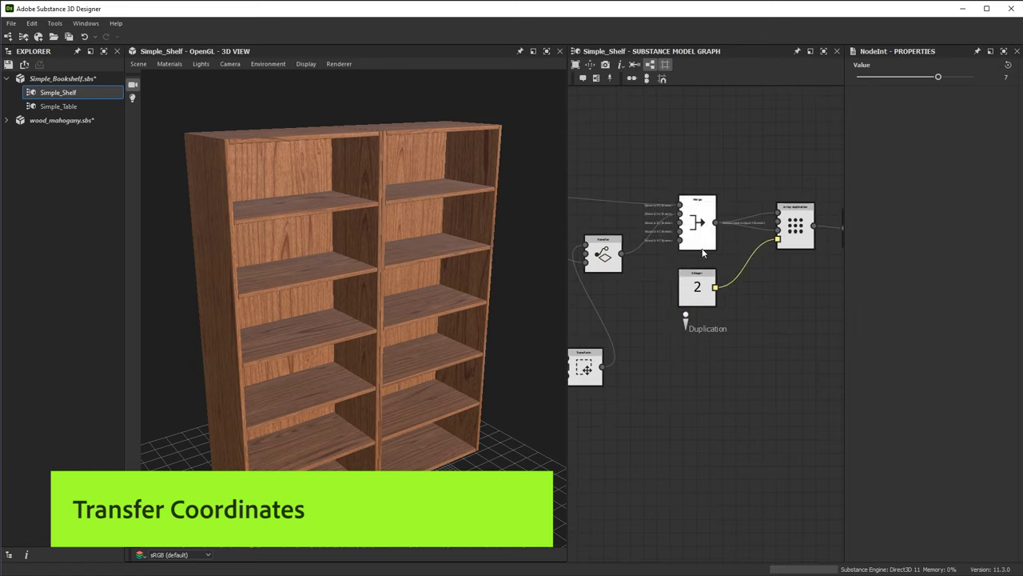
# Set the Duplication integer feeding the array node to 6
pyautogui.moveTo(879, 91); pyautogui.dragTo(926, 78)
pyautogui.moveTo(411, 281); pyautogui.dragTo(390, 281)
# Switch the 3D view renderer to IRay and inspect the rendered row of shelves up close
pyautogui.click(339, 64)
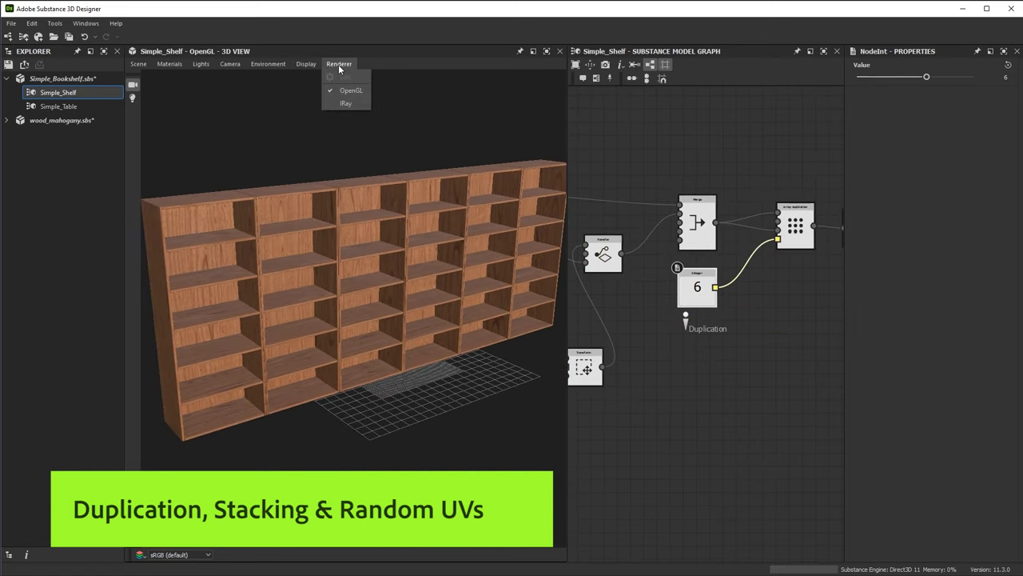
pyautogui.click(343, 101)
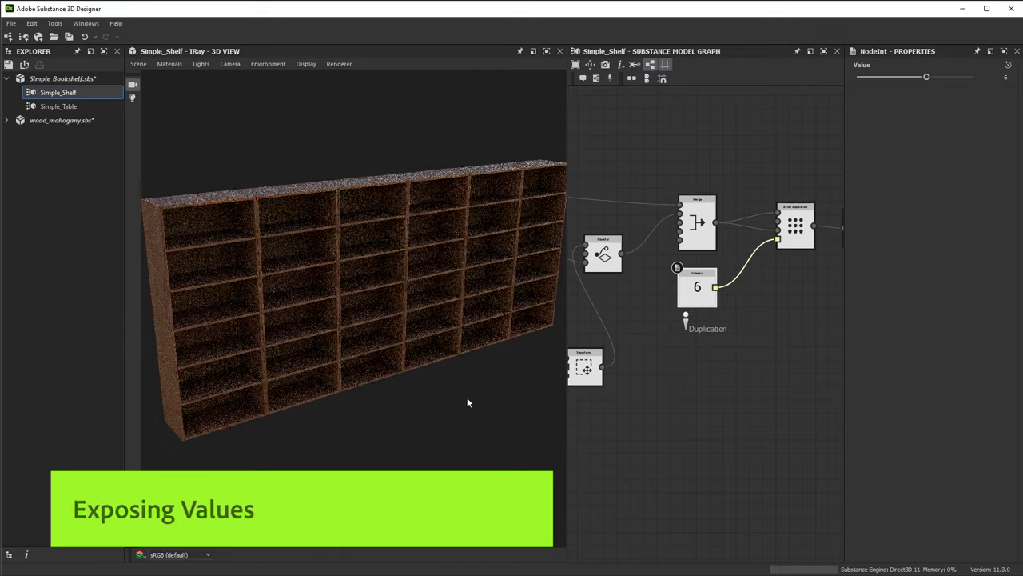
pyautogui.moveTo(383, 315); pyautogui.dragTo(466, 320, button='right')
pyautogui.moveTo(466, 321); pyautogui.dragTo(484, 291, button='middle')
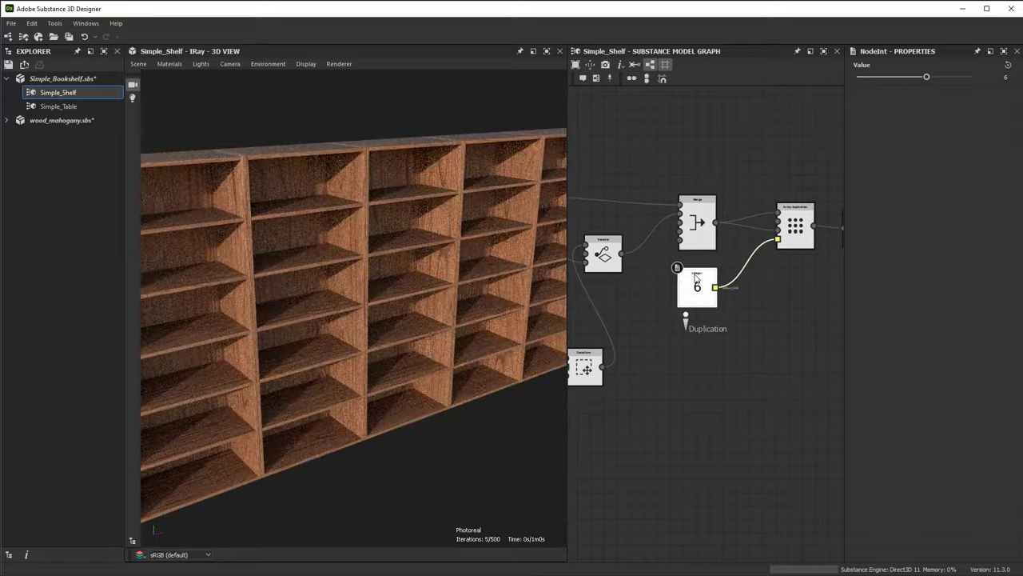
# Set the Duplication integer to 2 and inspect the rendered double bookshelf
pyautogui.moveTo(921, 78); pyautogui.dragTo(882, 80)
pyautogui.moveTo(377, 264); pyautogui.dragTo(420, 312, button='right')
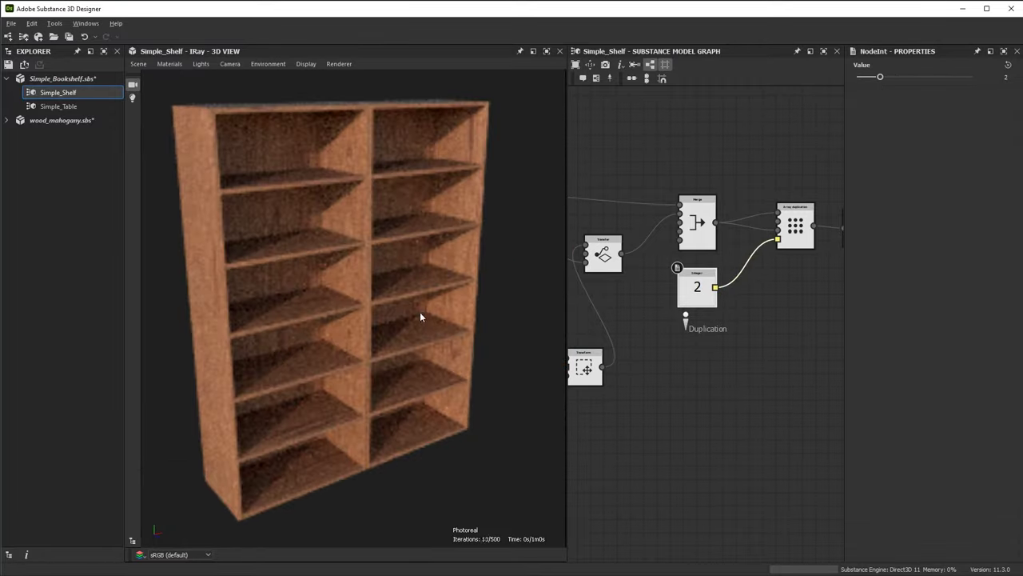
pyautogui.moveTo(420, 312); pyautogui.dragTo(398, 370, button='middle')
pyautogui.moveTo(399, 369); pyautogui.dragTo(403, 365)
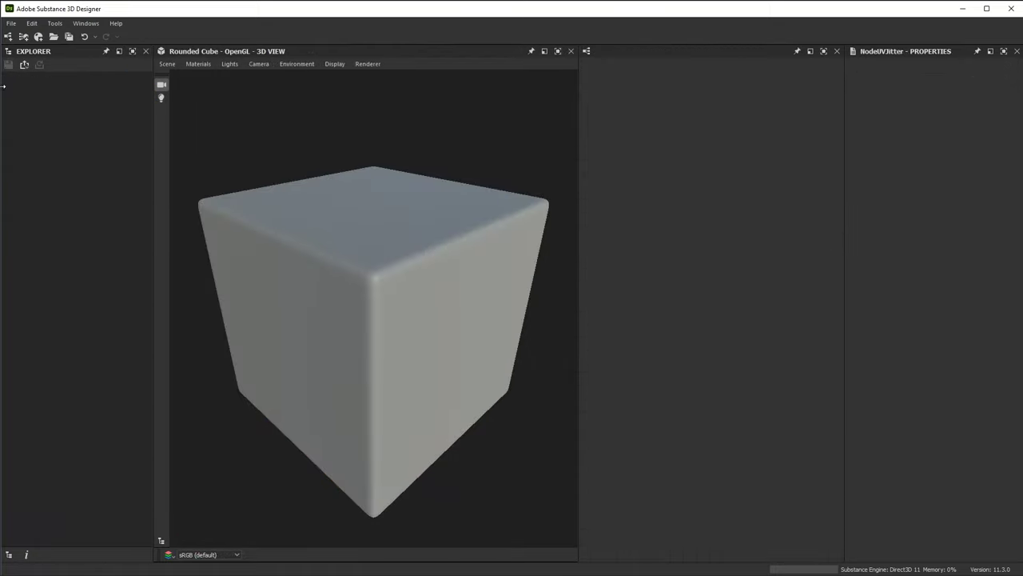
# Create a new Substance model graph for the bookshelf package
pyautogui.click(12, 23)
pyautogui.moveTo(32, 36)
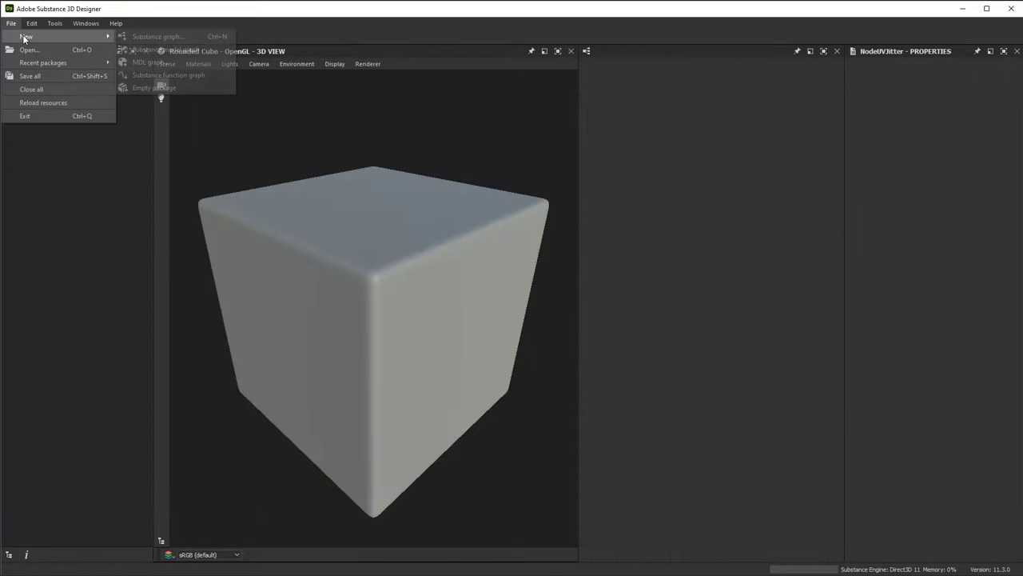
pyautogui.click(199, 50)
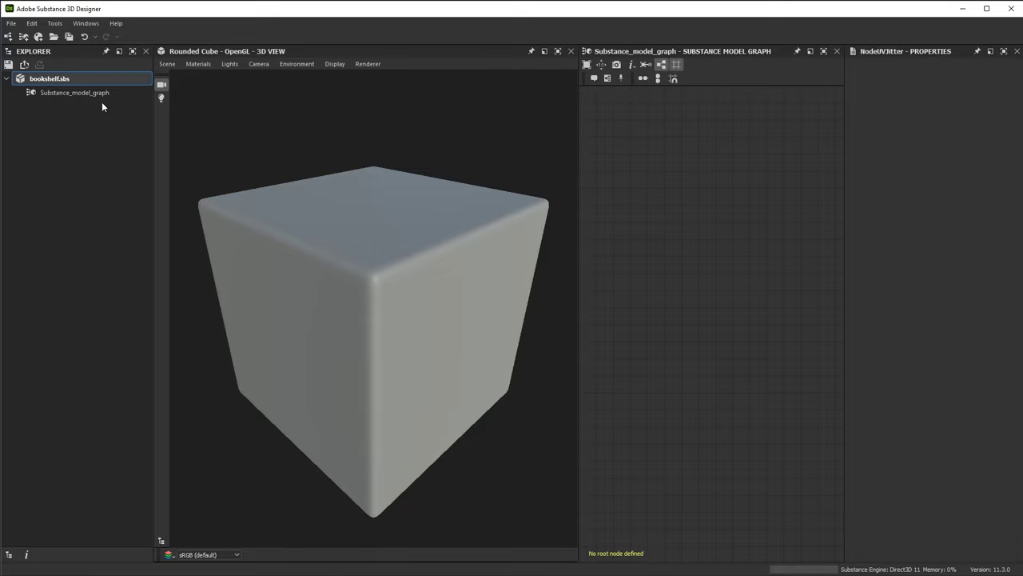
# Rename the new model graph to bookshelf
pyautogui.rightClick(106, 94)
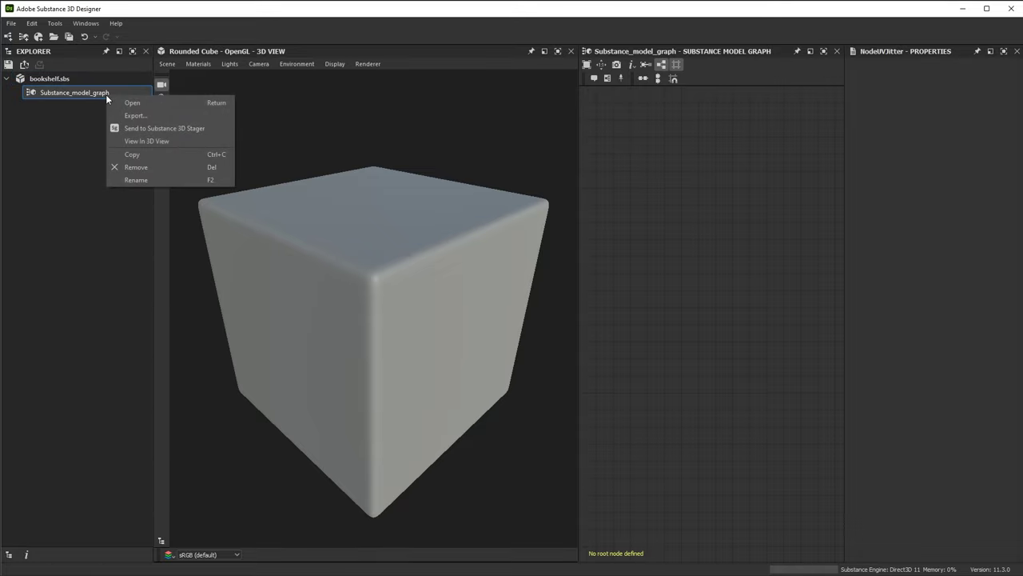
pyautogui.click(136, 179)
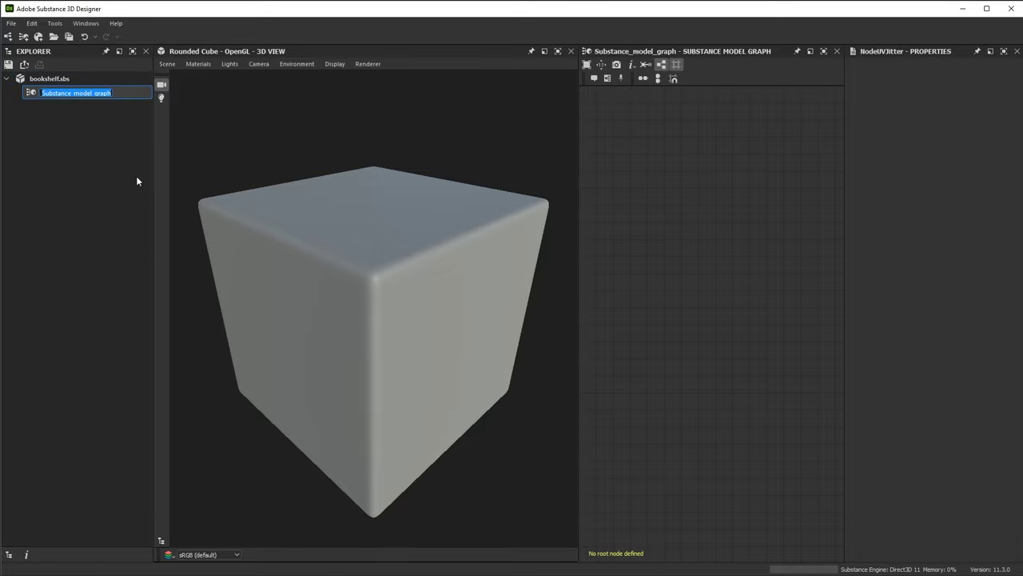
pyautogui.write('bookshelf')
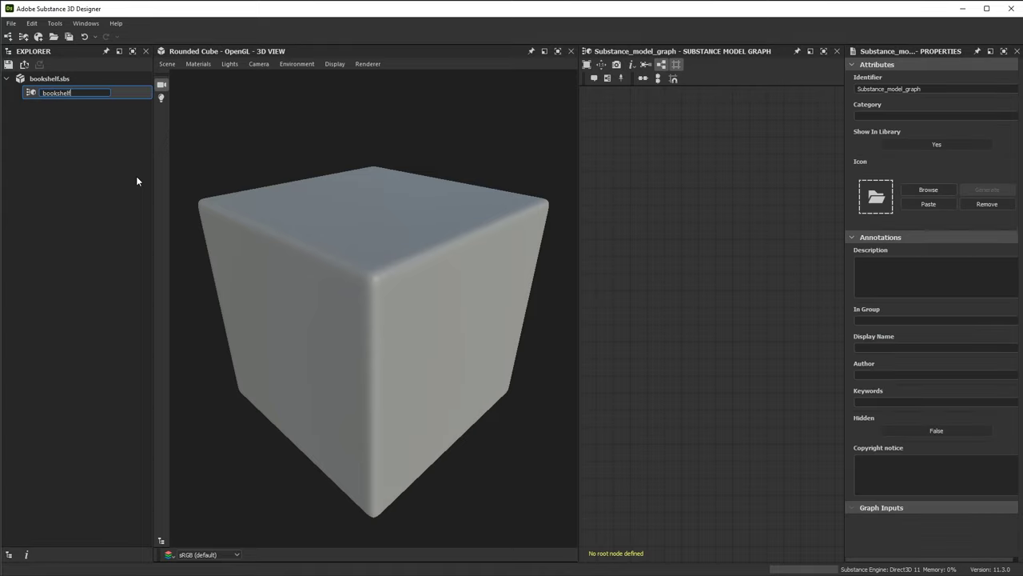
pyautogui.press('Return')
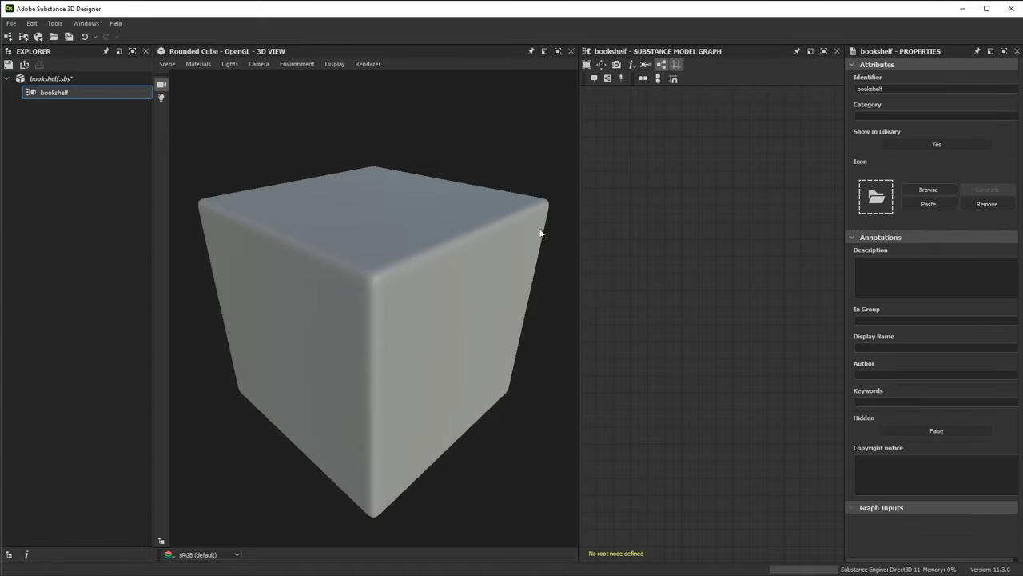
# Add a Primitive 3D node to the bookshelf graph and display its output in the 3D view
pyautogui.moveTo(415, 293); pyautogui.dragTo(417, 305)
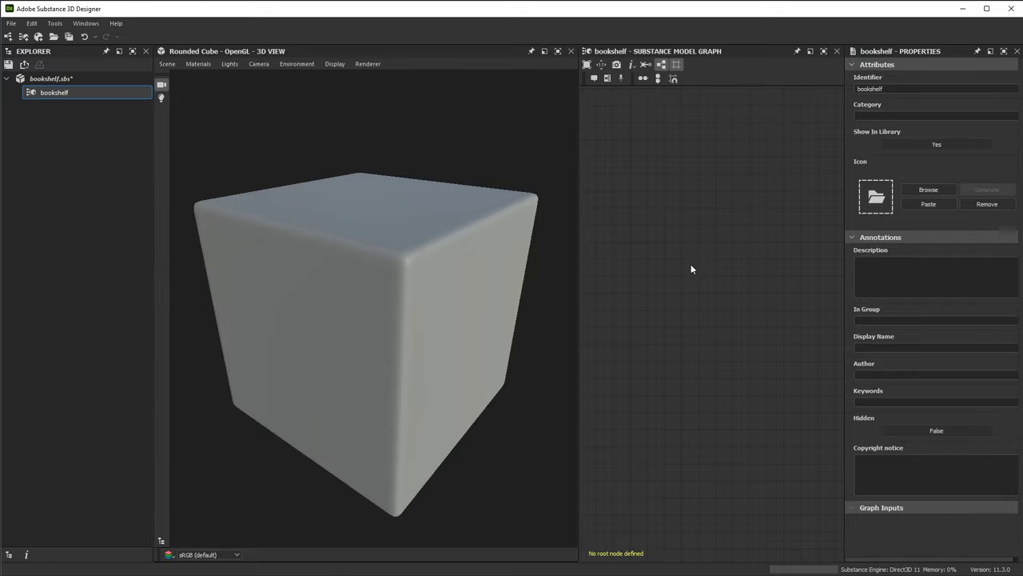
pyautogui.press('space')
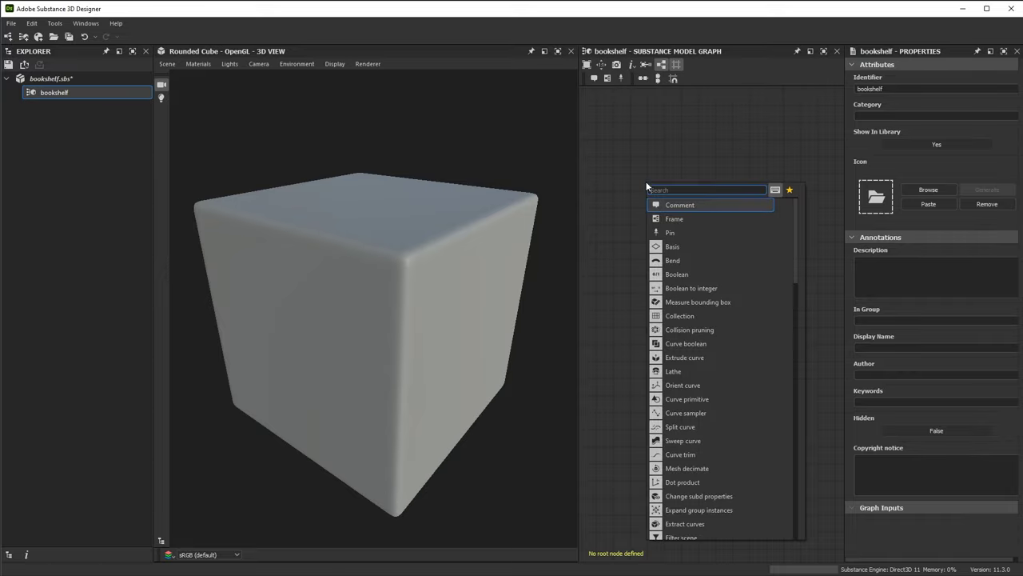
pyautogui.write('prim')
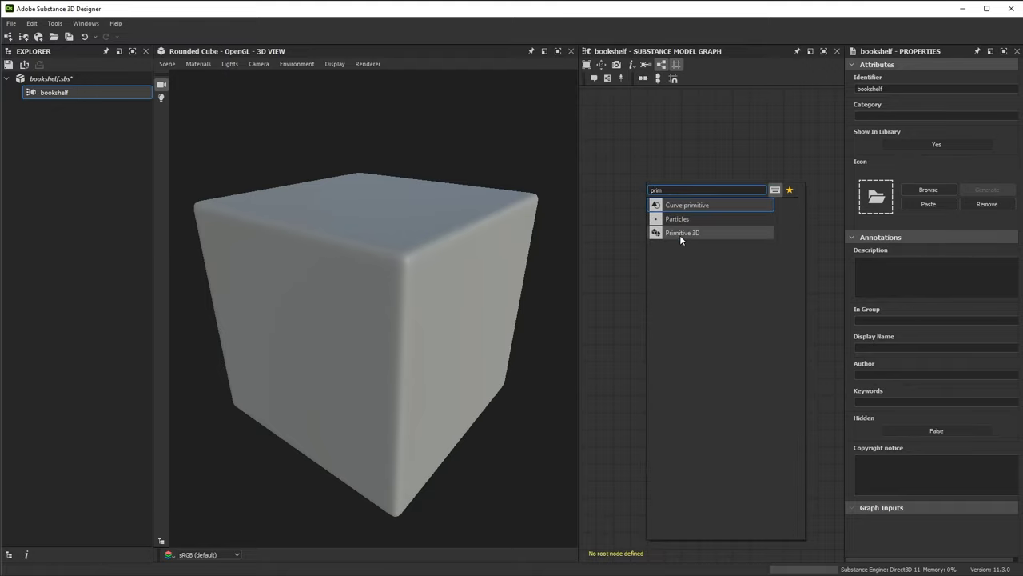
pyautogui.click(681, 235)
pyautogui.doubleClick(660, 186)
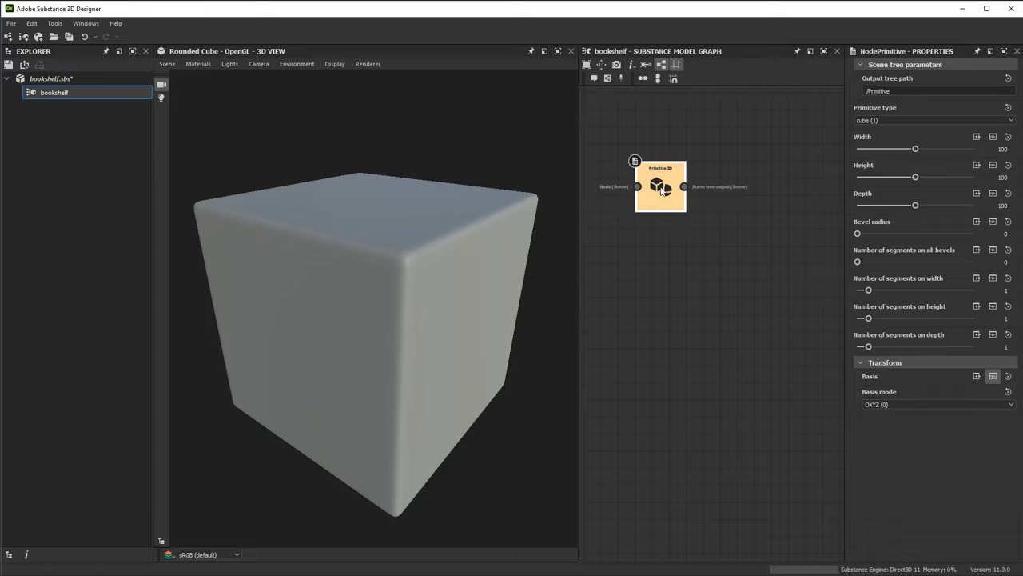
pyautogui.moveTo(451, 277); pyautogui.dragTo(471, 292)
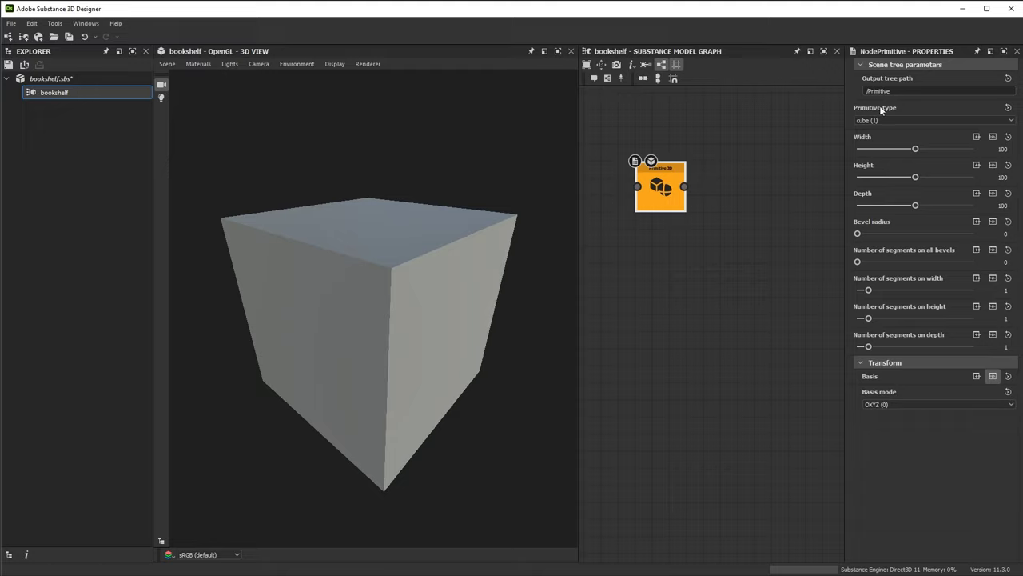
# Keep the primitive type as cube and set its width to 71.23, height to 26.48 and depth to 31.05
pyautogui.click(897, 119)
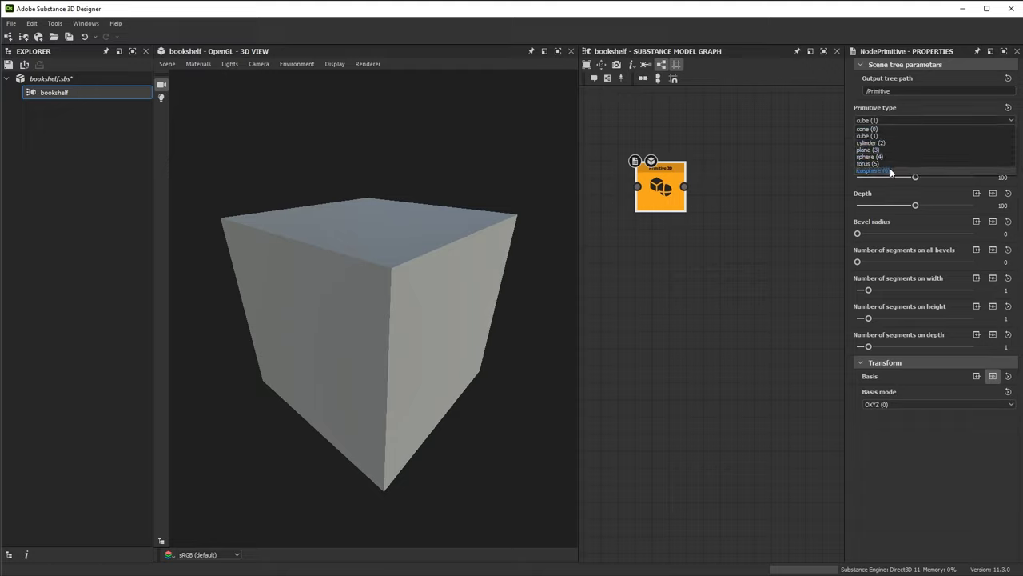
pyautogui.click(879, 135)
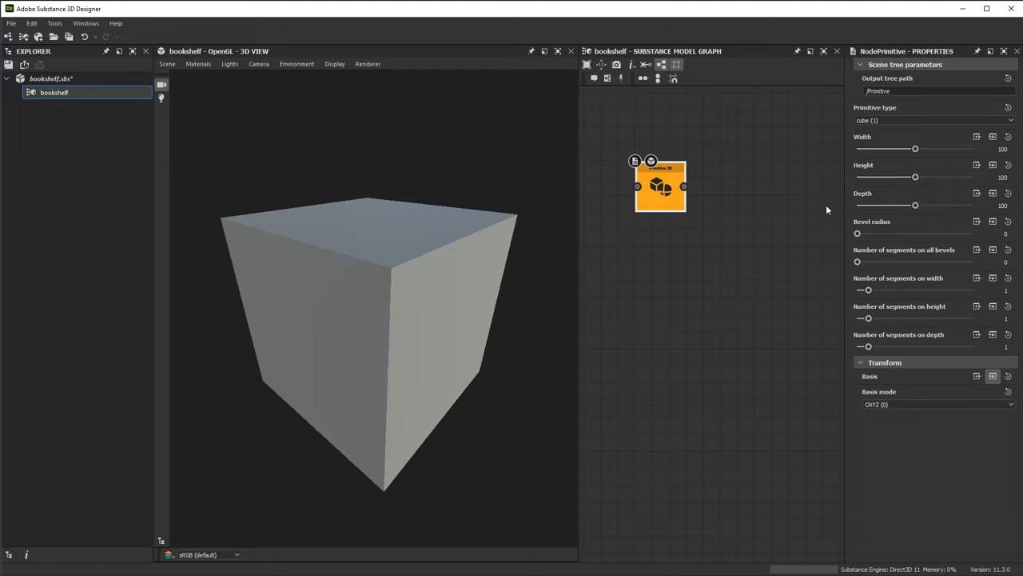
pyautogui.moveTo(749, 212); pyautogui.dragTo(762, 202, button='middle')
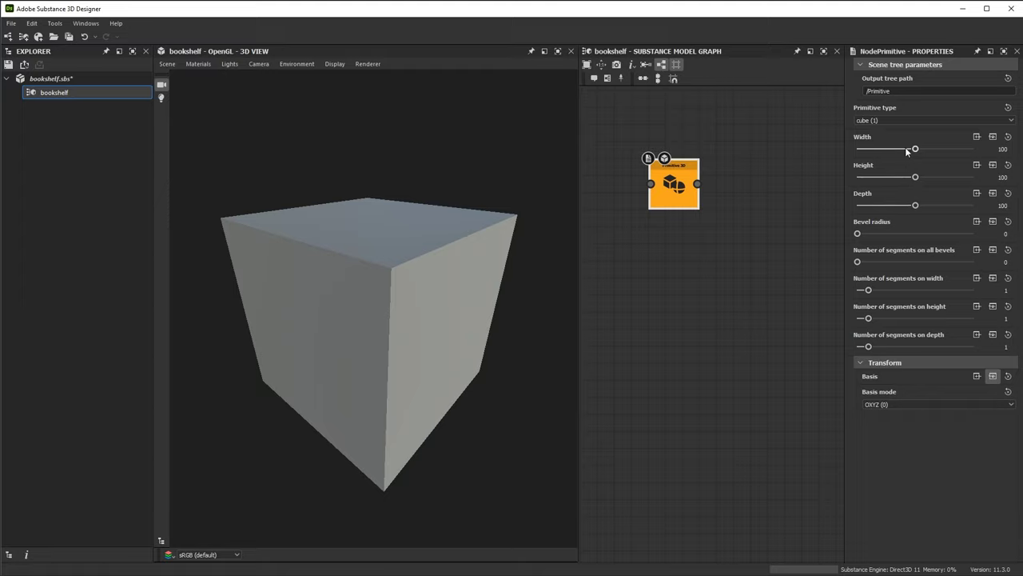
pyautogui.moveTo(915, 148); pyautogui.dragTo(872, 179)
pyautogui.moveTo(914, 205); pyautogui.dragTo(875, 208)
pyautogui.scroll(4, 375, 184)
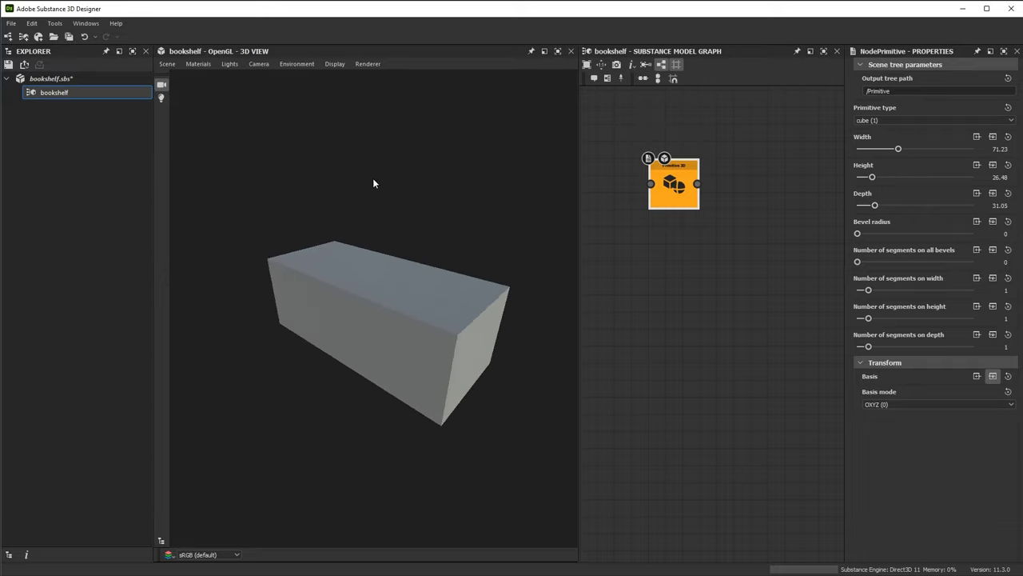
# Turn on the axis display in the 3D view
pyautogui.click(337, 63)
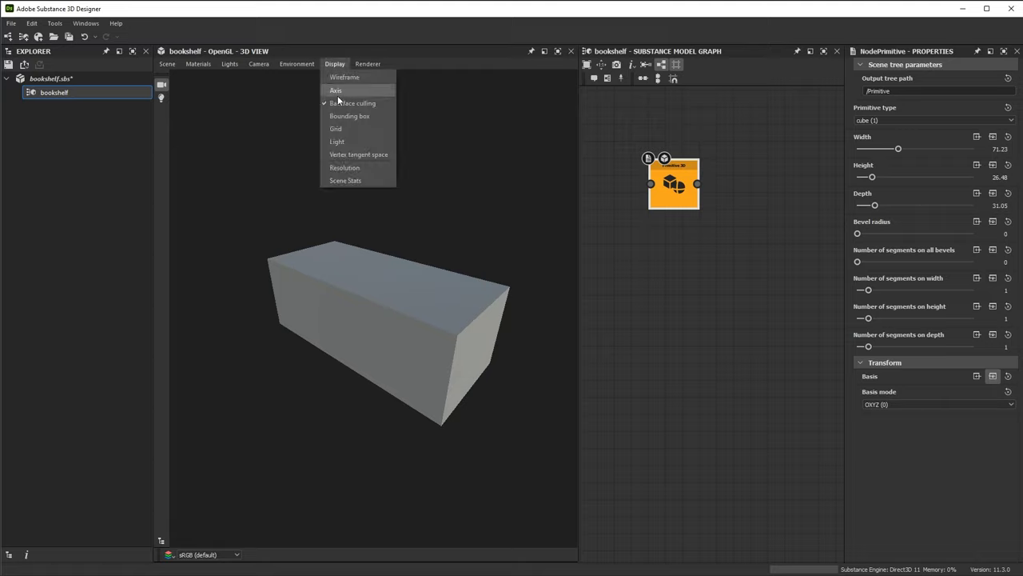
pyautogui.click(345, 92)
pyautogui.moveTo(378, 239); pyautogui.dragTo(277, 454)
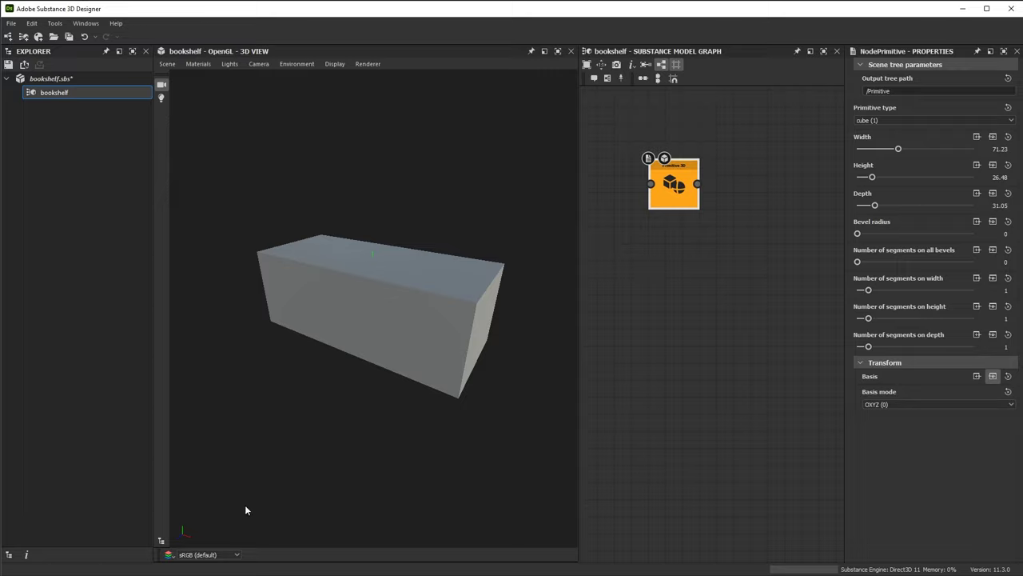
# Turn on wireframe display to inspect the box around its axes, and turn it off again
pyautogui.click(336, 65)
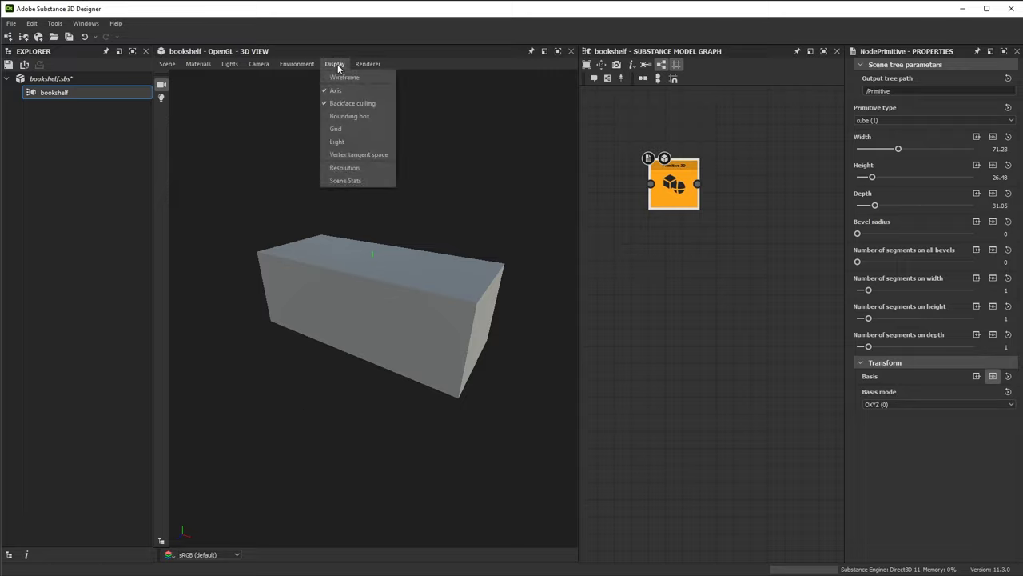
pyautogui.click(344, 77)
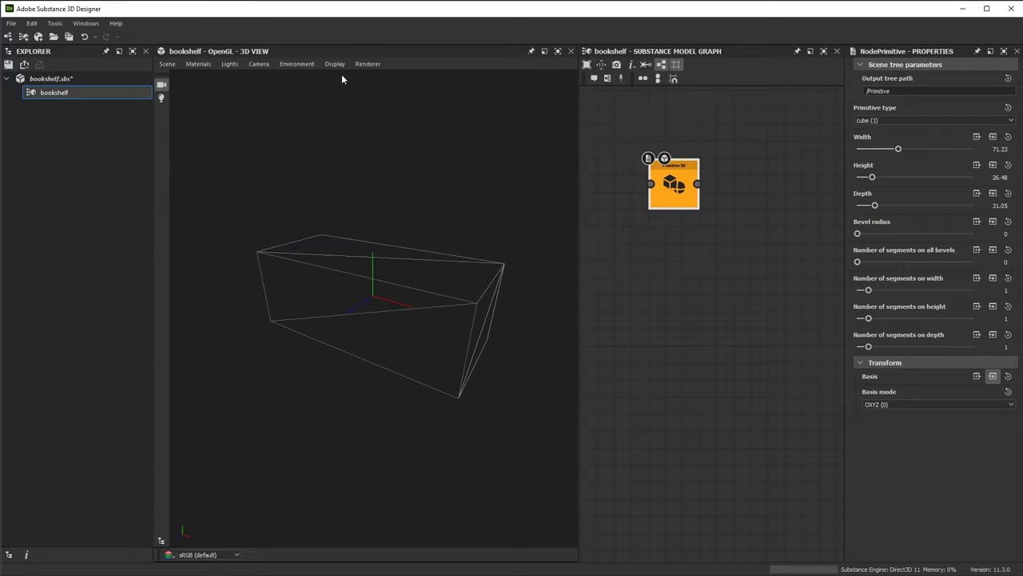
pyautogui.moveTo(478, 173); pyautogui.dragTo(469, 369)
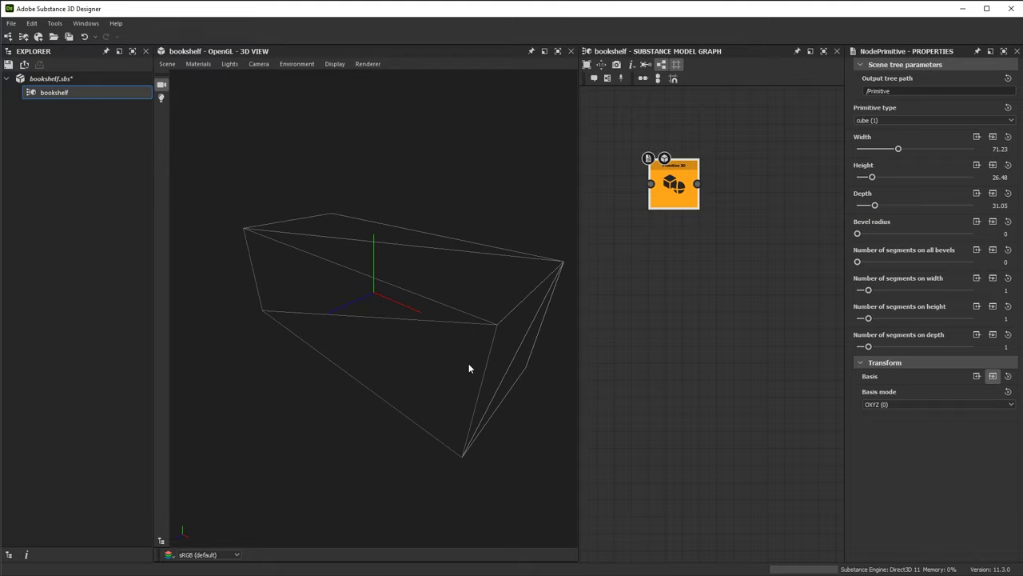
pyautogui.click(335, 65)
pyautogui.click(330, 78)
# Turn on the grid display in the 3D view
pyautogui.click(329, 67)
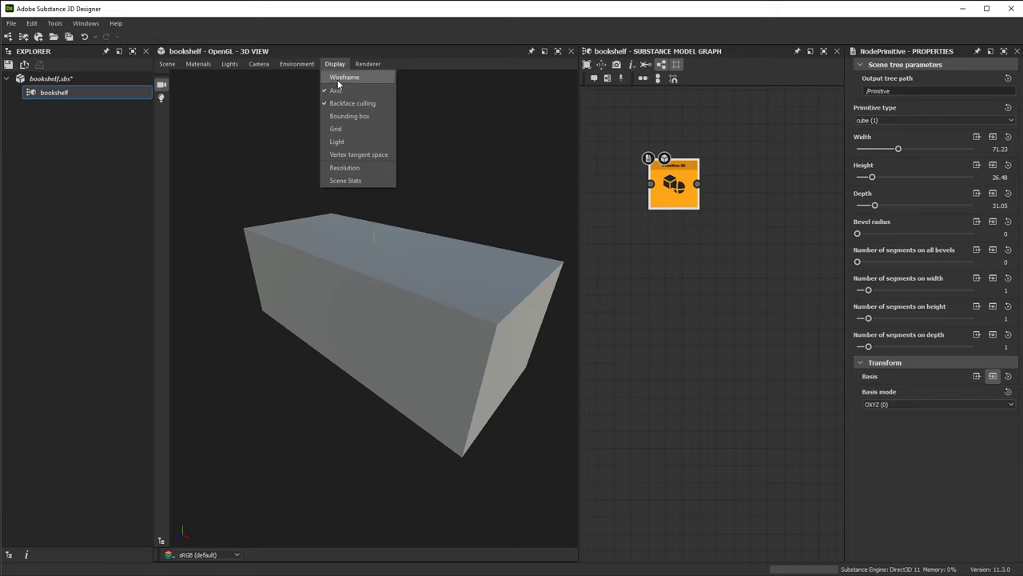
pyautogui.click(348, 130)
pyautogui.moveTo(470, 356); pyautogui.dragTo(421, 313)
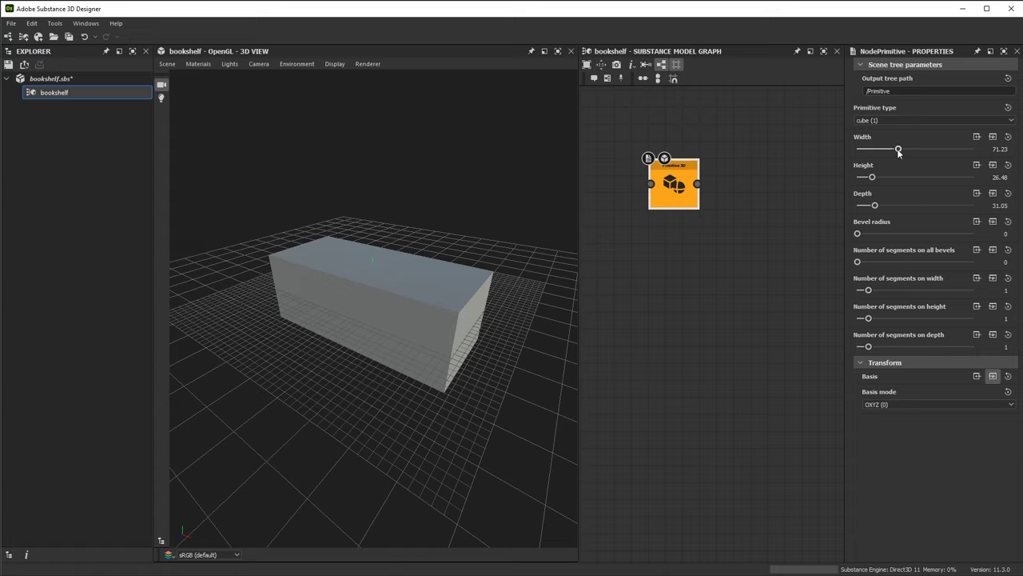
# Set the primitive's width to 87.67 and drive it with a connected Float node placed slightly higher than the primitive node
pyautogui.moveTo(899, 151); pyautogui.dragTo(908, 154)
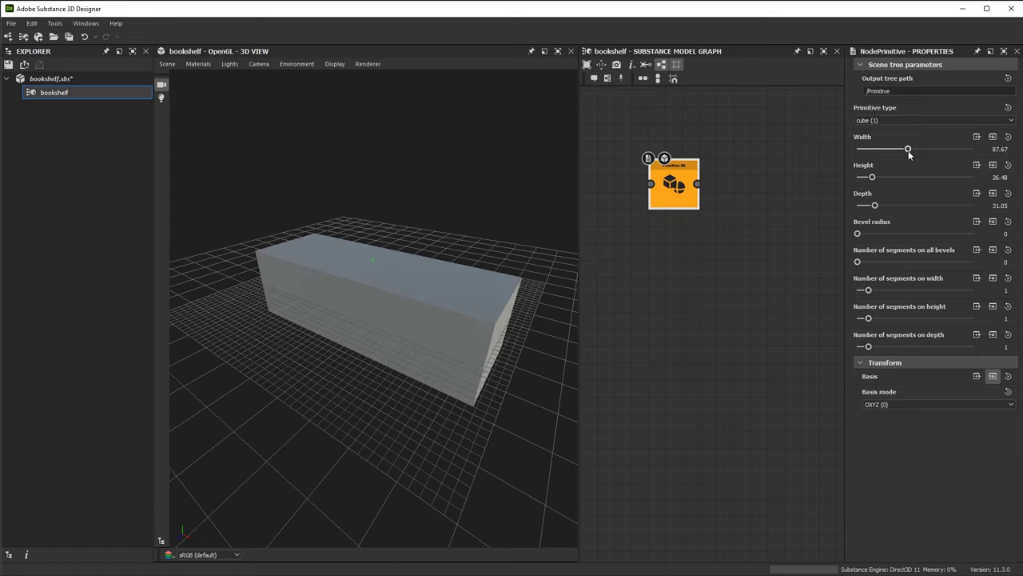
pyautogui.moveTo(743, 238); pyautogui.dragTo(767, 235, button='middle')
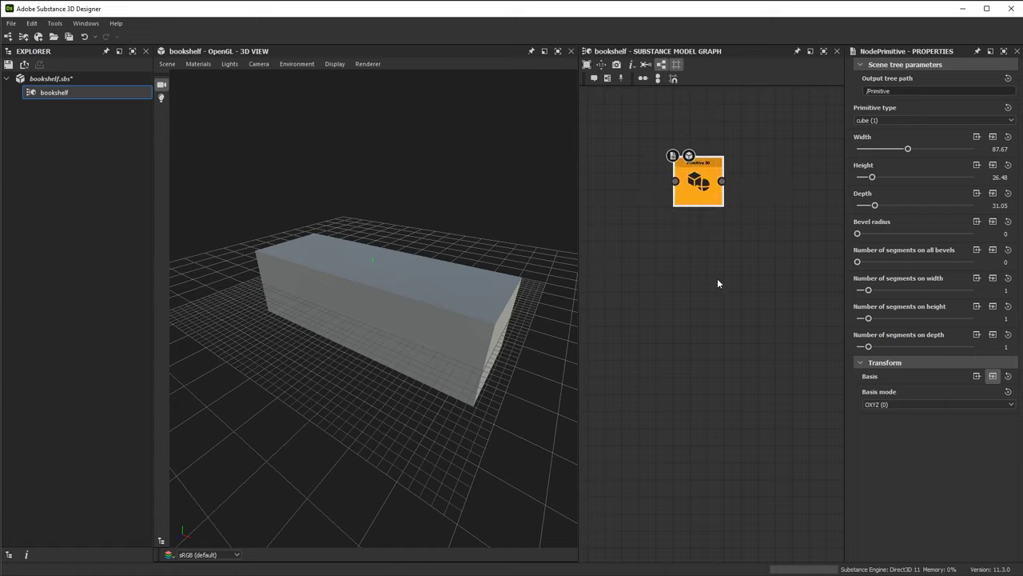
pyautogui.click(977, 137)
pyautogui.moveTo(693, 281); pyautogui.dragTo(740, 284, button='middle')
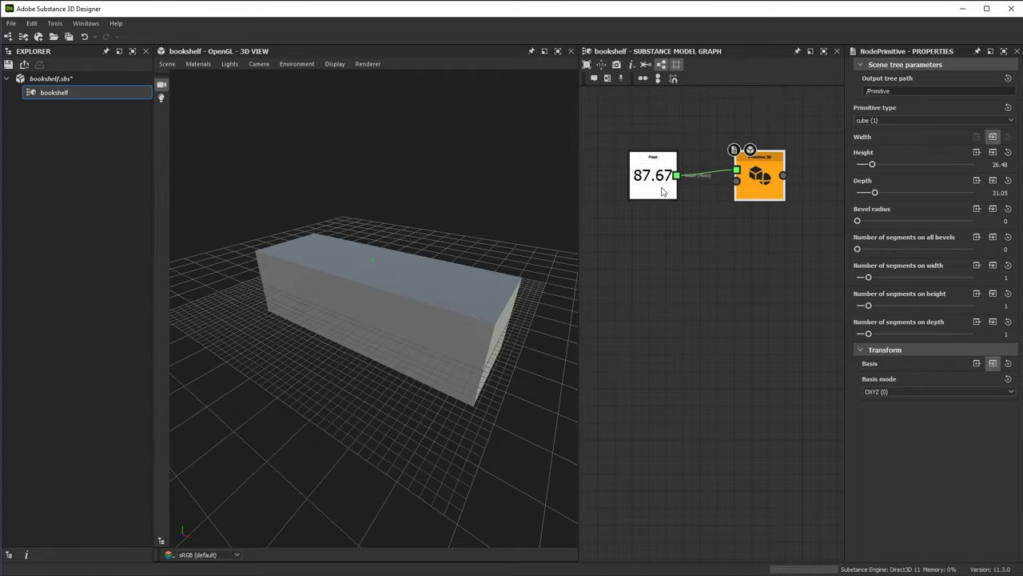
pyautogui.moveTo(662, 192); pyautogui.dragTo(665, 156)
# Add the comment "Width" to the Float node that drives the primitive's width
pyautogui.rightClick(681, 211)
pyautogui.click(662, 145)
pyautogui.rightClick(662, 145)
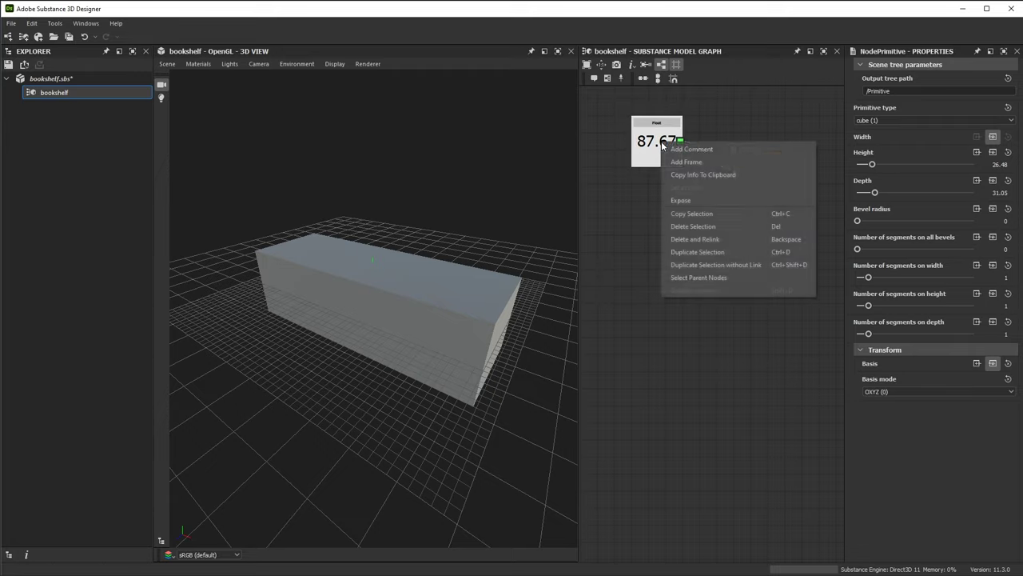
pyautogui.click(690, 149)
pyautogui.doubleClick(866, 92)
pyautogui.write('Width')
# Drive the primitive's height with a connected Float node and add the comment "Height" to that node
pyautogui.click(760, 177)
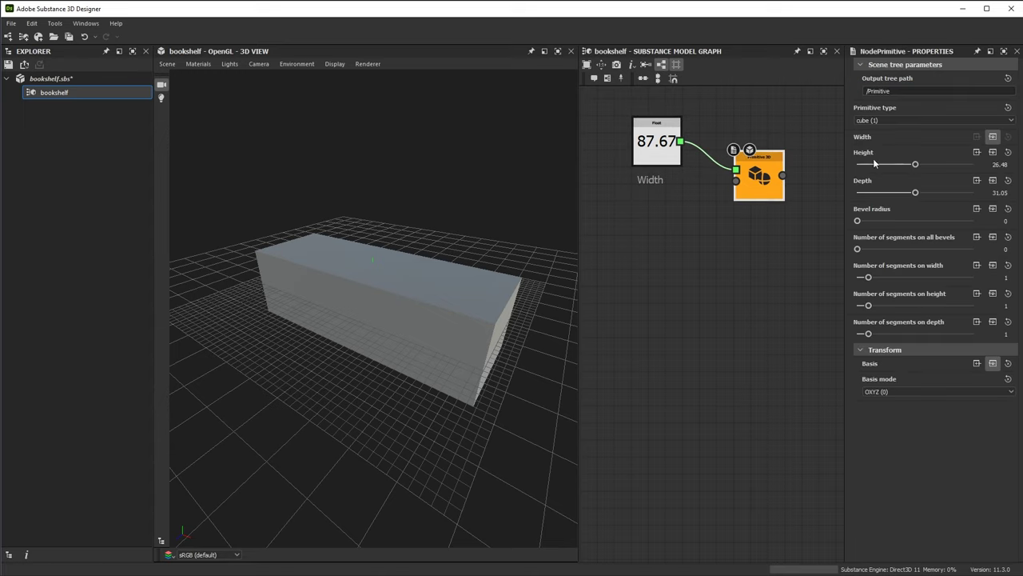
pyautogui.click(977, 151)
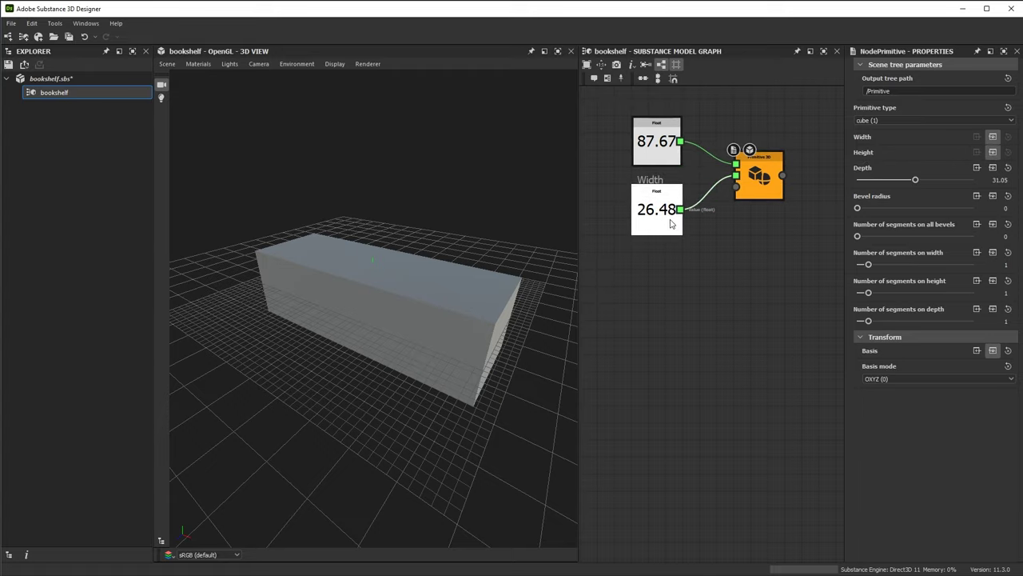
pyautogui.click(672, 224)
pyautogui.rightClick(673, 211)
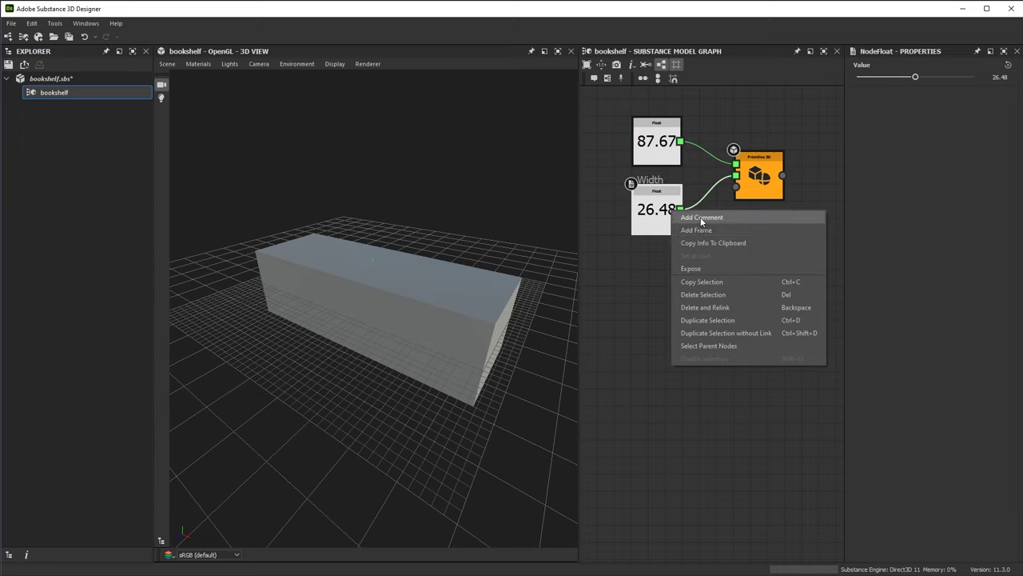
pyautogui.click(701, 219)
pyautogui.write('Height')
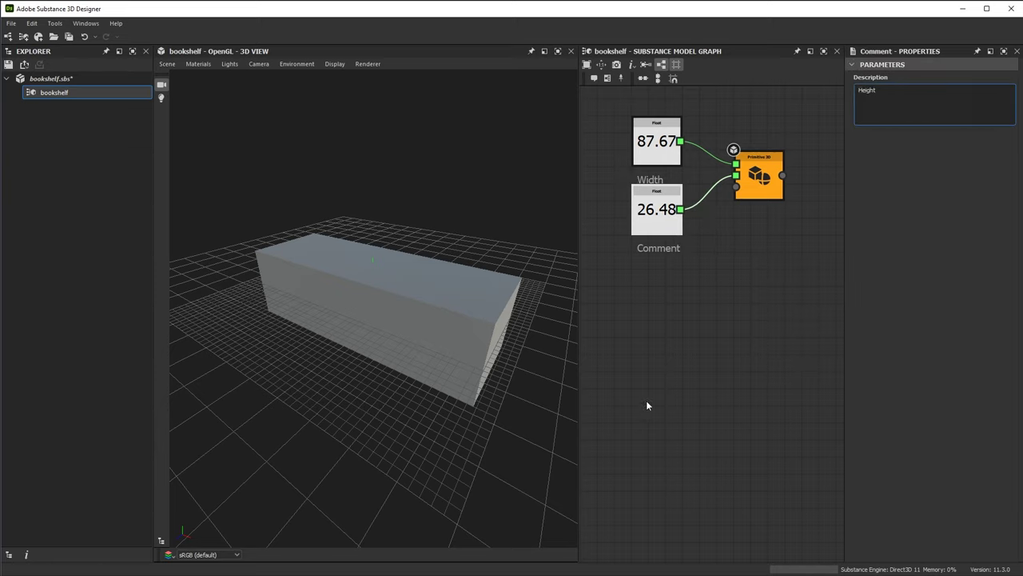
# Drive the primitive's depth with a connected Float node and add the comment "Depth" to that node
pyautogui.click(758, 192)
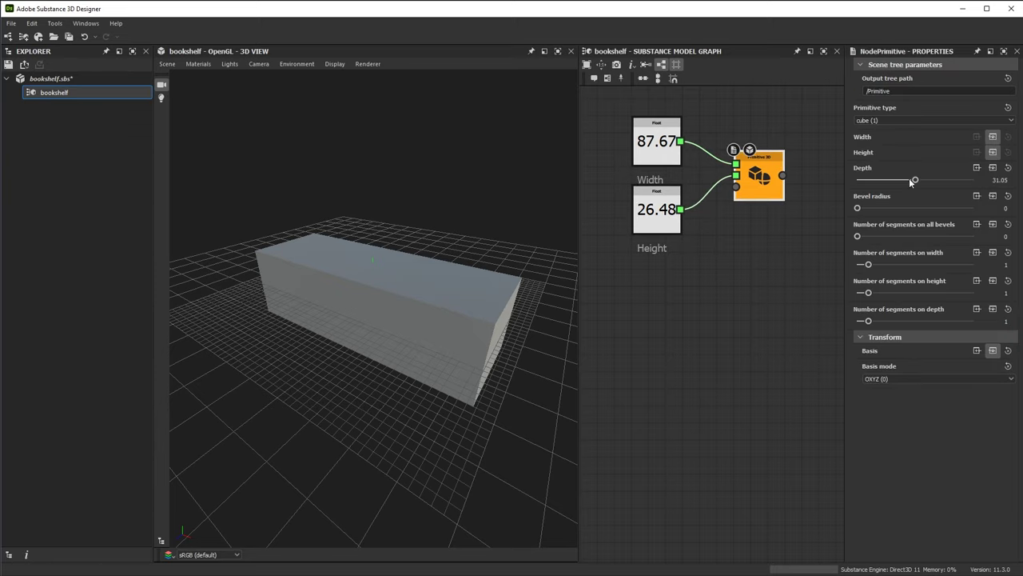
pyautogui.click(977, 170)
pyautogui.click(654, 300)
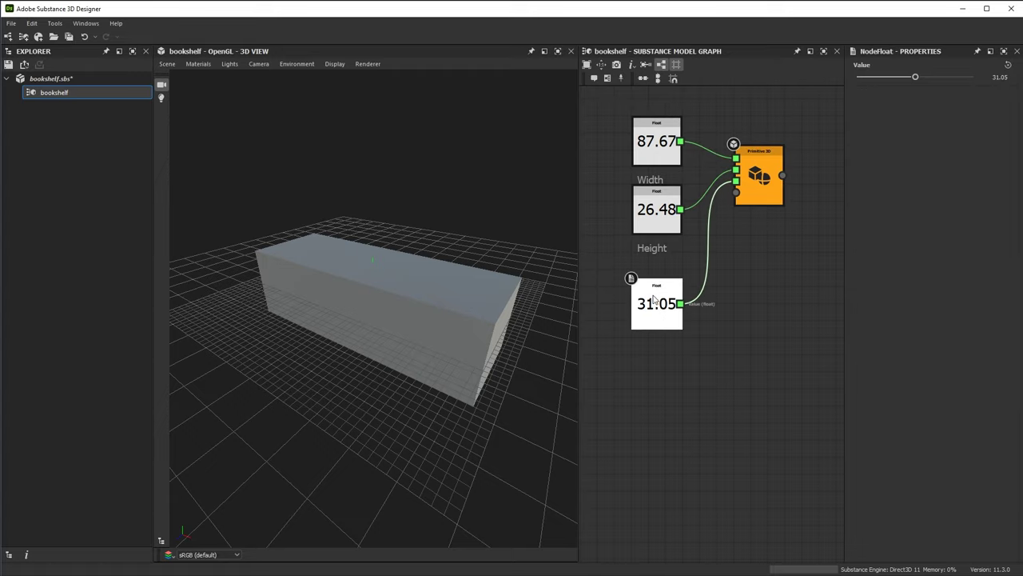
pyautogui.rightClick(654, 301)
pyautogui.click(684, 309)
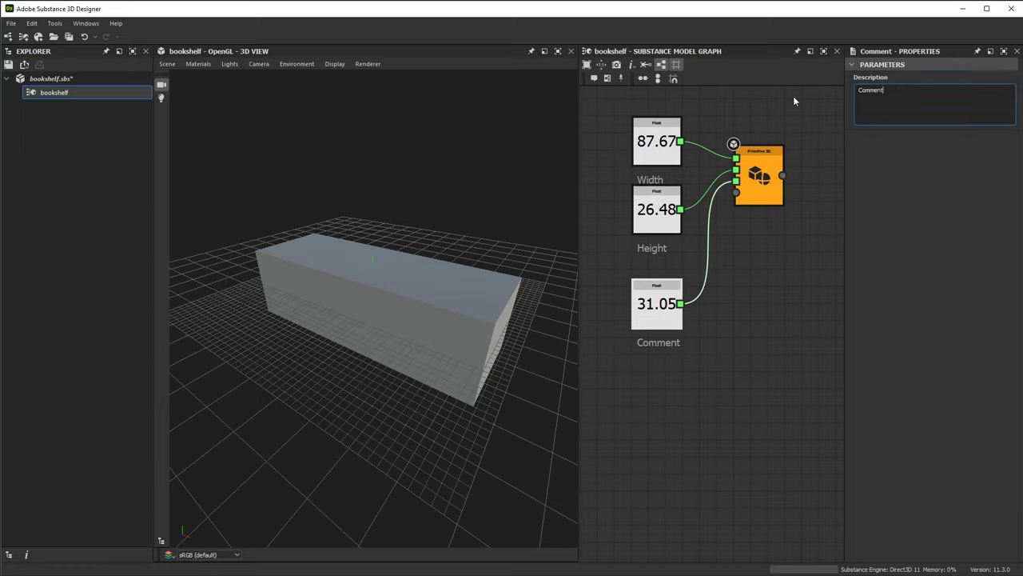
# Rearrange the graph by moving the primitive node beside the middle of the Float column and spacing the Height node away from Width
pyautogui.moveTo(714, 264); pyautogui.dragTo(710, 283, button='middle')
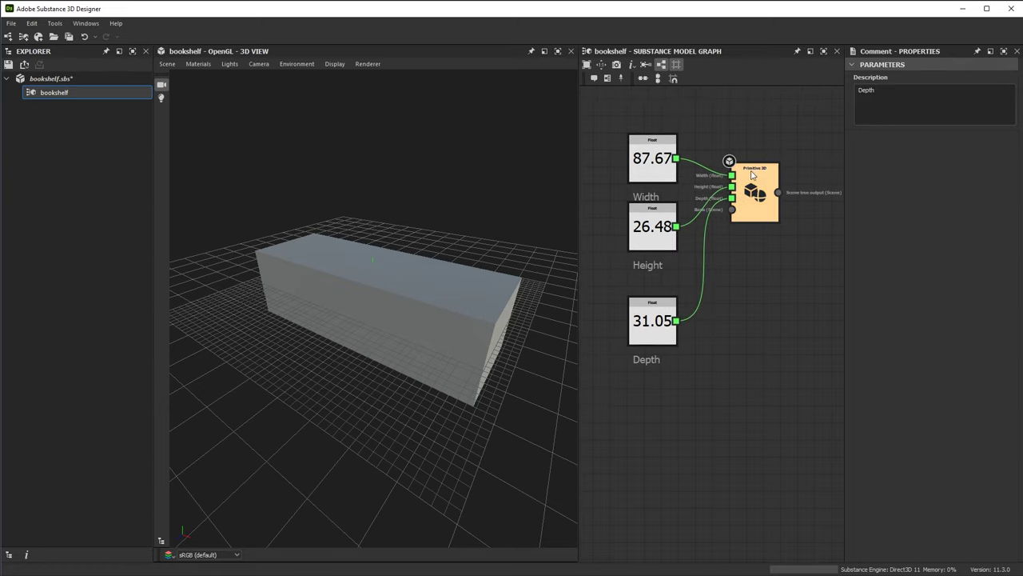
pyautogui.moveTo(755, 178); pyautogui.dragTo(771, 217)
pyautogui.moveTo(695, 217); pyautogui.dragTo(693, 213, button='middle')
pyautogui.moveTo(653, 216); pyautogui.dragTo(654, 232)
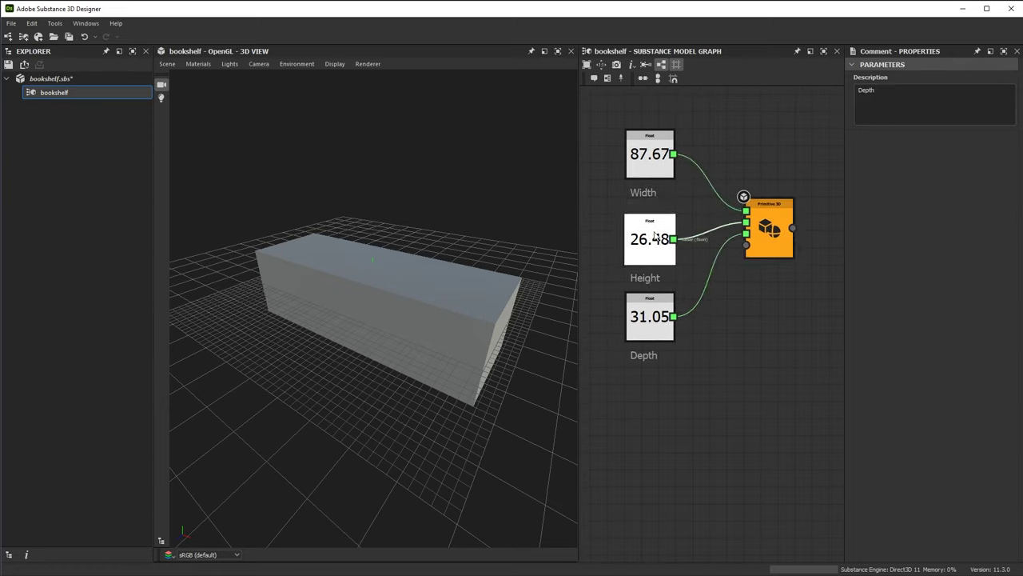
pyautogui.moveTo(783, 231); pyautogui.dragTo(782, 247)
pyautogui.moveTo(713, 118); pyautogui.dragTo(729, 106, button='middle')
pyautogui.rightClick(735, 153)
# Set the Width Float node's value to 94
pyautogui.click(667, 148)
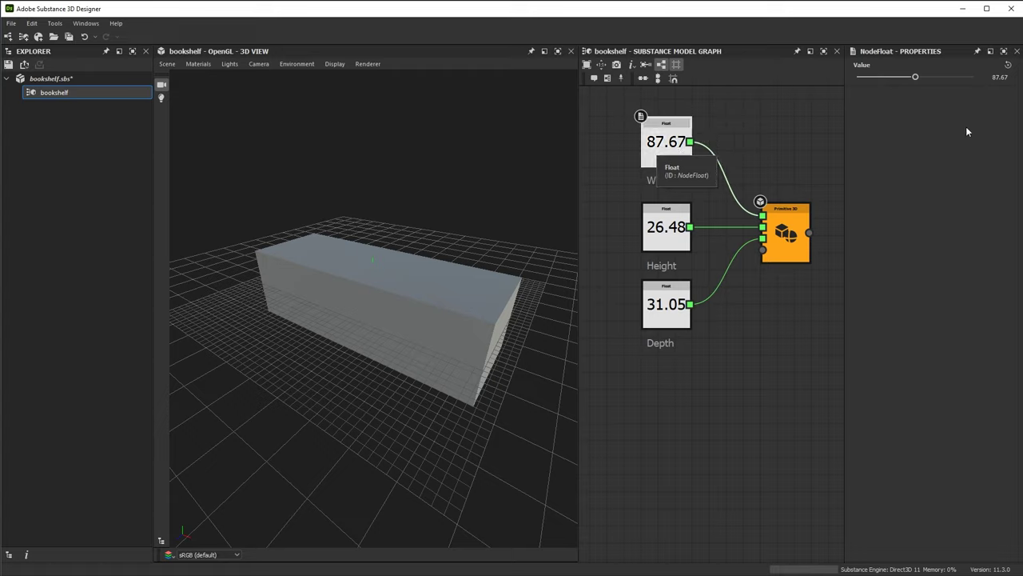
pyautogui.doubleClick(999, 76)
pyautogui.write('94')
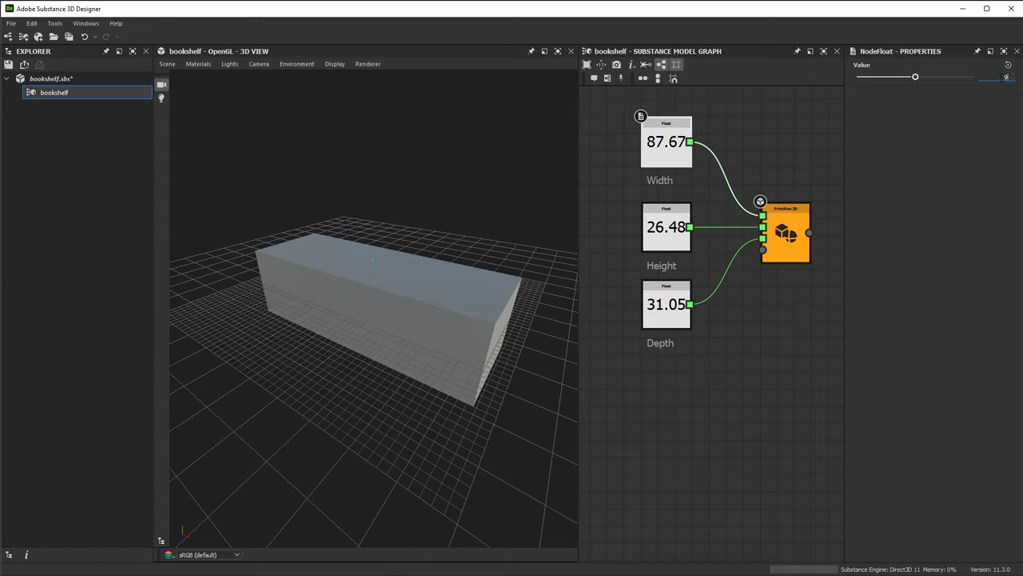
pyautogui.press('Return')
# Set the Height Float node's value to 2
pyautogui.click(666, 228)
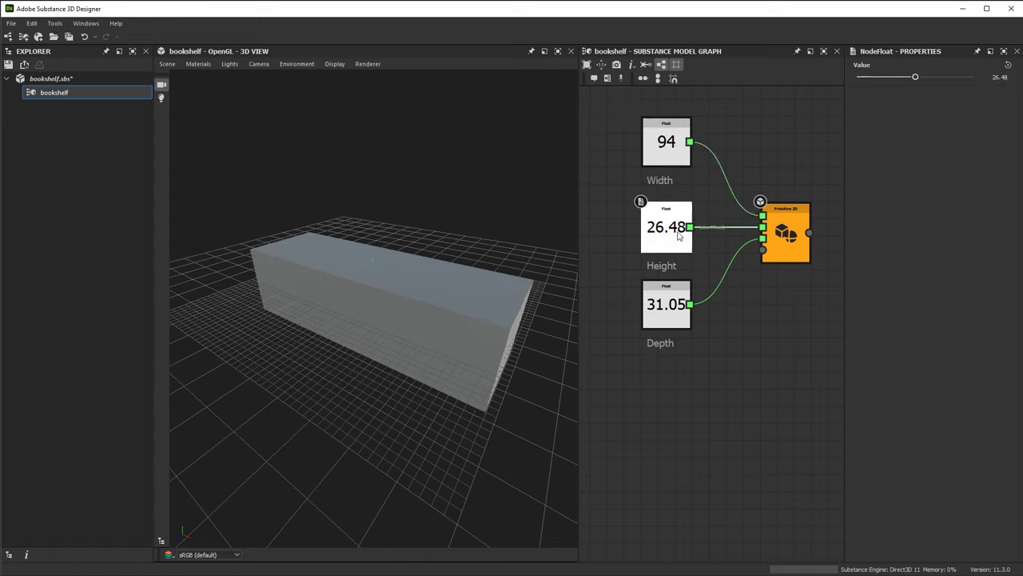
pyautogui.doubleClick(1001, 77)
pyautogui.write('2')
pyautogui.press('Return')
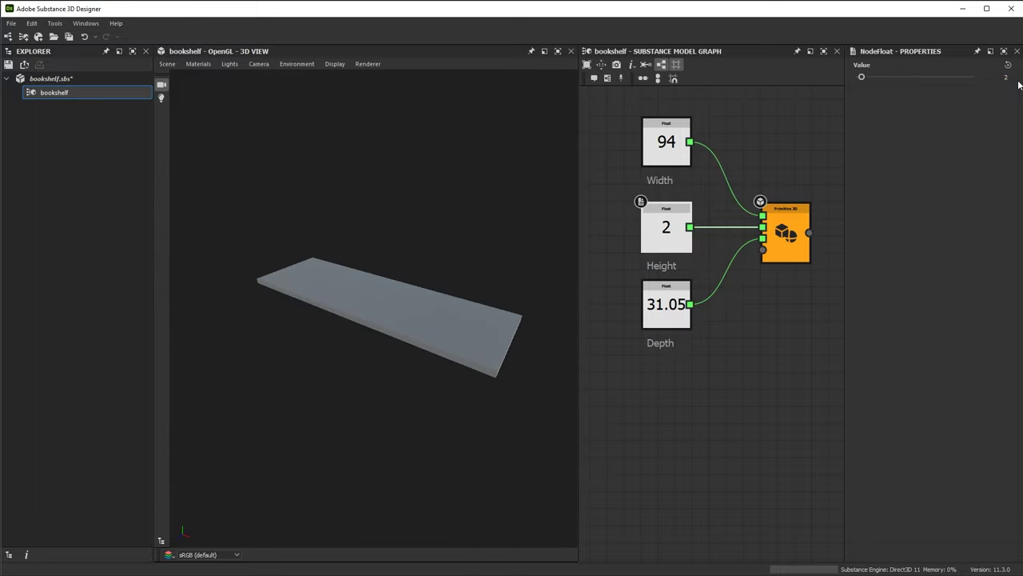
# Set the Depth Float node's value to 30
pyautogui.click(663, 312)
pyautogui.doubleClick(1001, 76)
pyautogui.write('30')
pyautogui.press('Return')
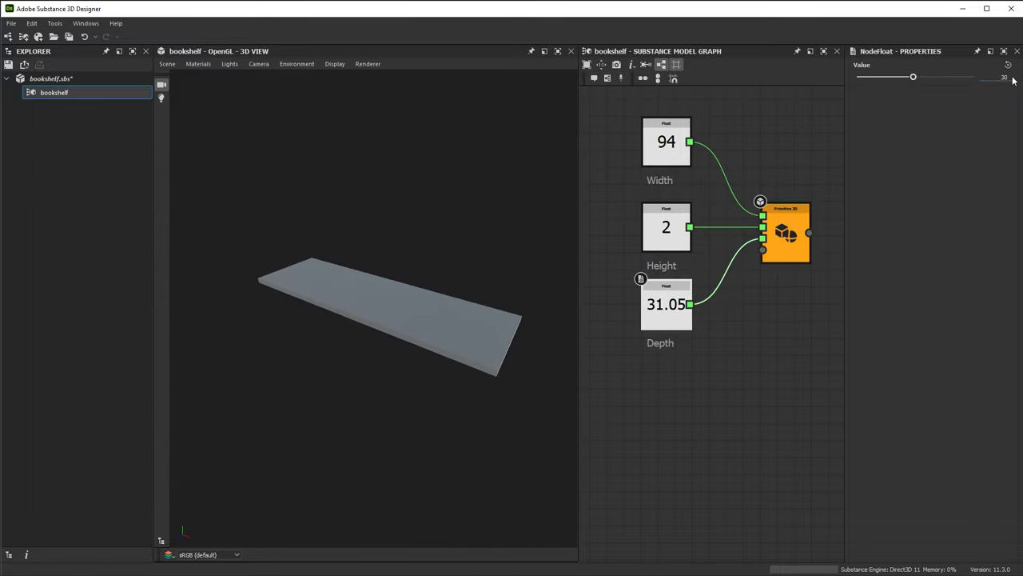
# Inspect the thin board from several angles, turning wireframe display on to see it around the grid and off again
pyautogui.moveTo(465, 353); pyautogui.dragTo(464, 331)
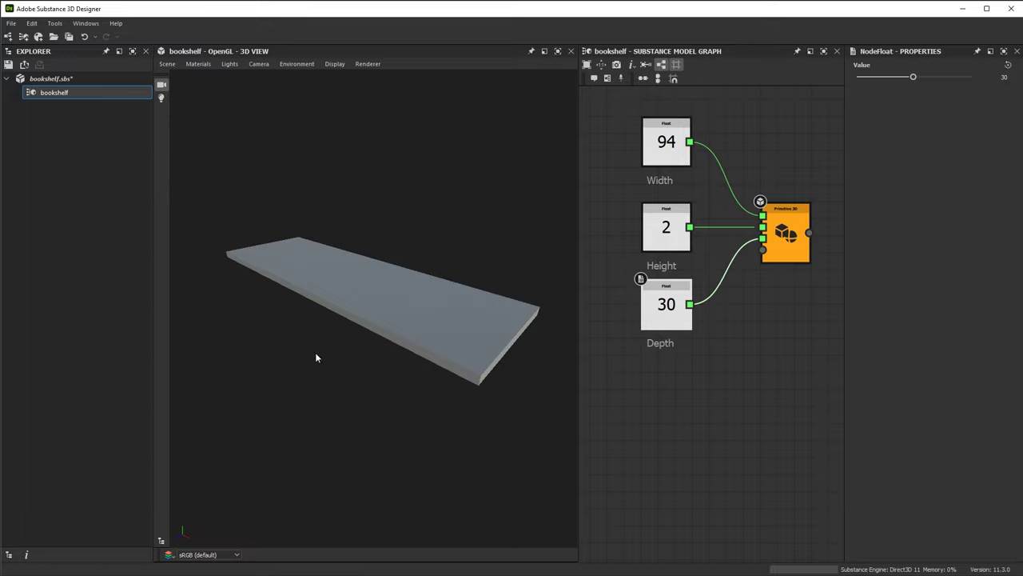
pyautogui.moveTo(423, 377); pyautogui.dragTo(387, 194)
pyautogui.click(335, 64)
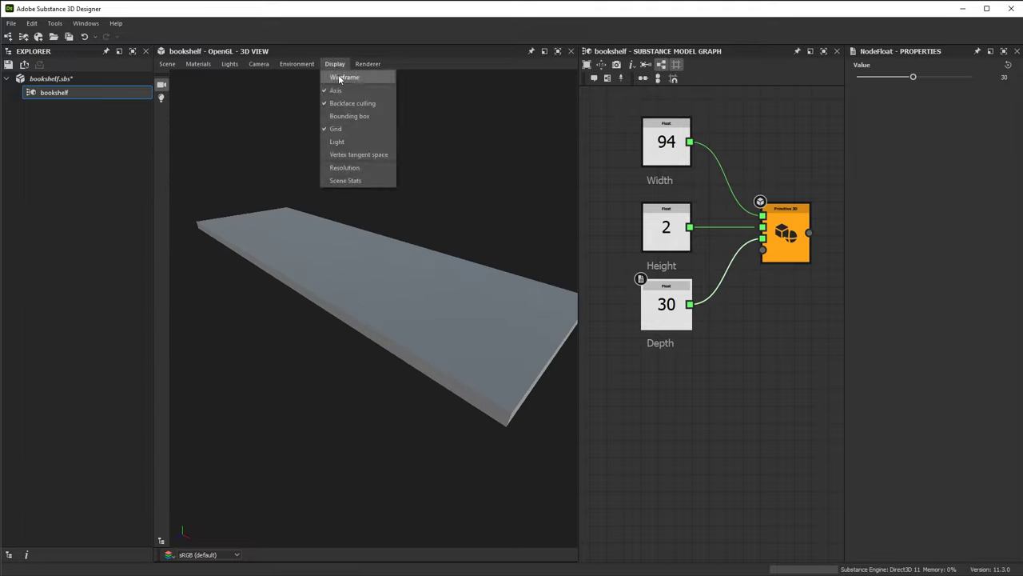
pyautogui.click(344, 78)
pyautogui.moveTo(328, 187); pyautogui.dragTo(406, 292)
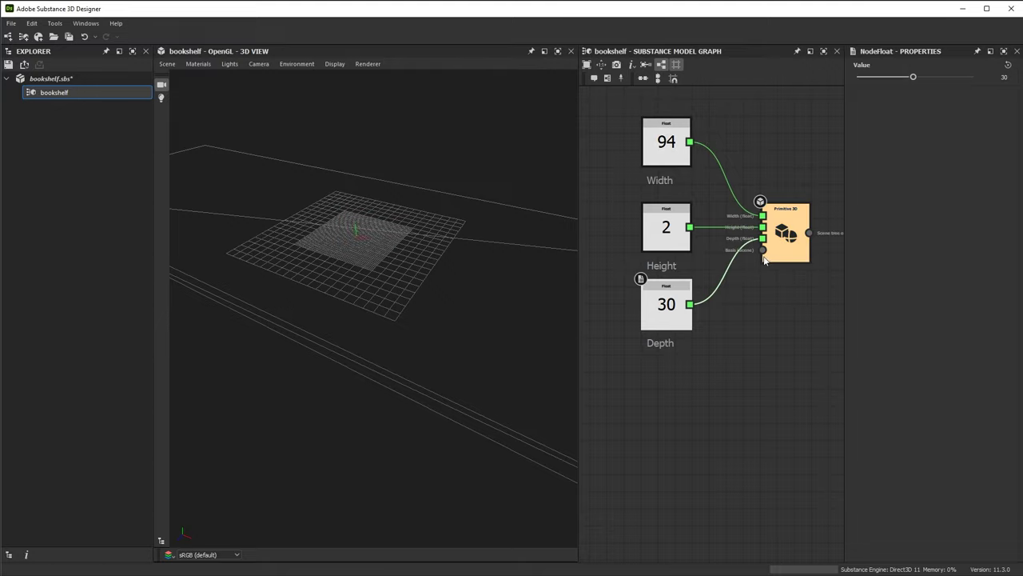
pyautogui.click(344, 63)
pyautogui.click(342, 78)
pyautogui.moveTo(341, 87); pyautogui.dragTo(444, 281, button='right')
pyautogui.moveTo(475, 324); pyautogui.dragTo(437, 283, button='middle')
pyautogui.moveTo(480, 300); pyautogui.dragTo(436, 290)
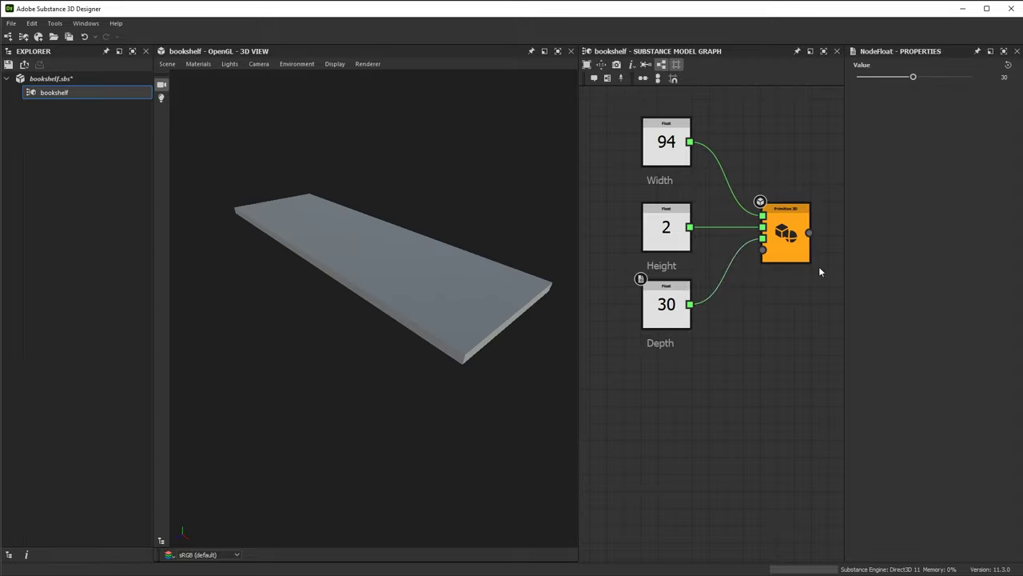
# Show the scene browser and set the primitive's output tree path to /Plank
pyautogui.click(790, 238)
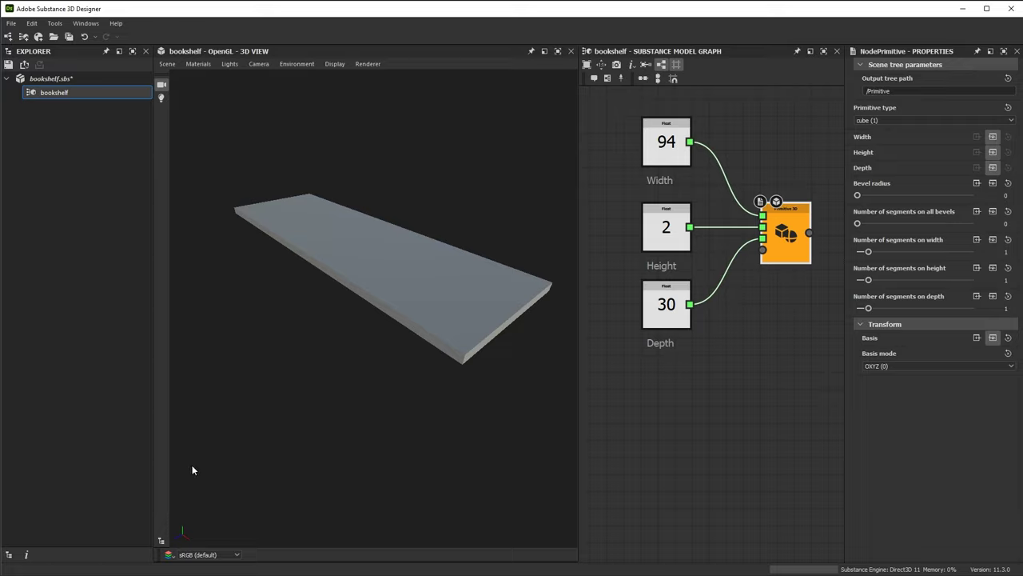
pyautogui.click(161, 541)
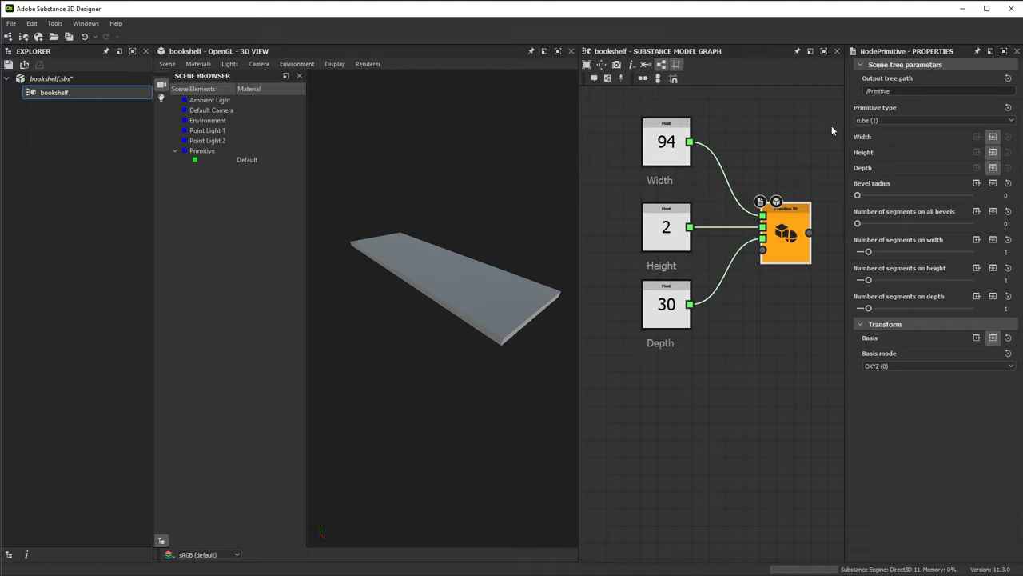
pyautogui.click(898, 92)
pyautogui.press('BackSpace')
pyautogui.press('BackSpace')
pyautogui.press('BackSpace')
pyautogui.press('BackSpace')
pyautogui.press('BackSpace')
pyautogui.press('BackSpace')
pyautogui.press('BackSpace')
pyautogui.press('BackSpace')
pyautogui.write('lank')
pyautogui.press('Return')
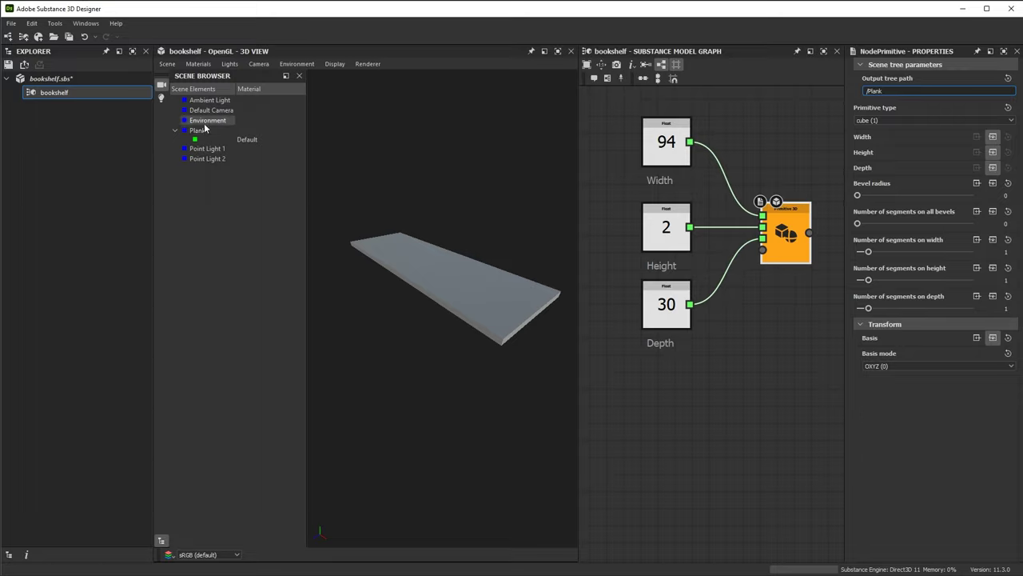
# Select the Plank entity in the scene browser to highlight its geometry, and hide the scene browser
pyautogui.click(200, 132)
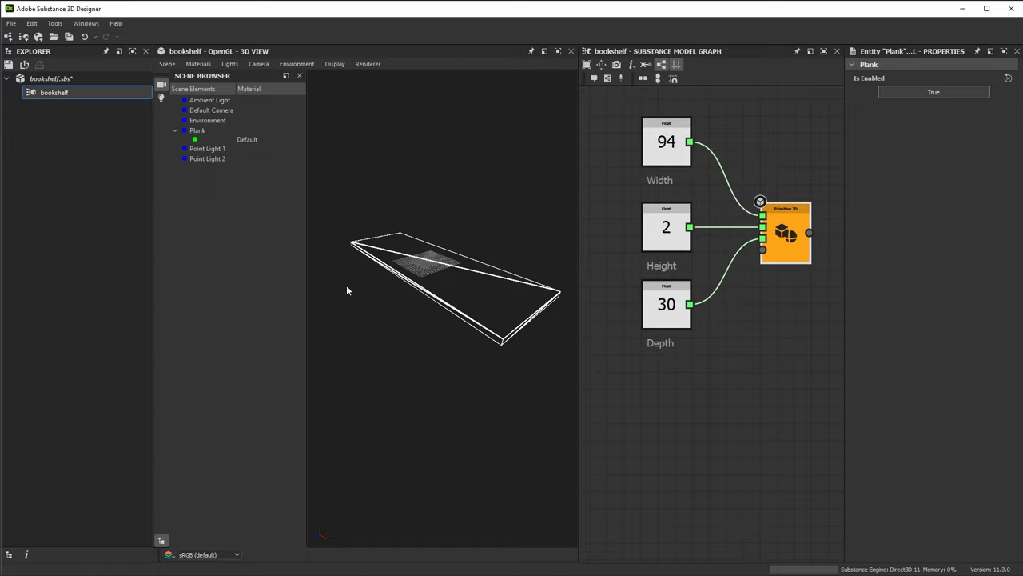
pyautogui.click(162, 541)
pyautogui.moveTo(393, 294); pyautogui.dragTo(485, 324)
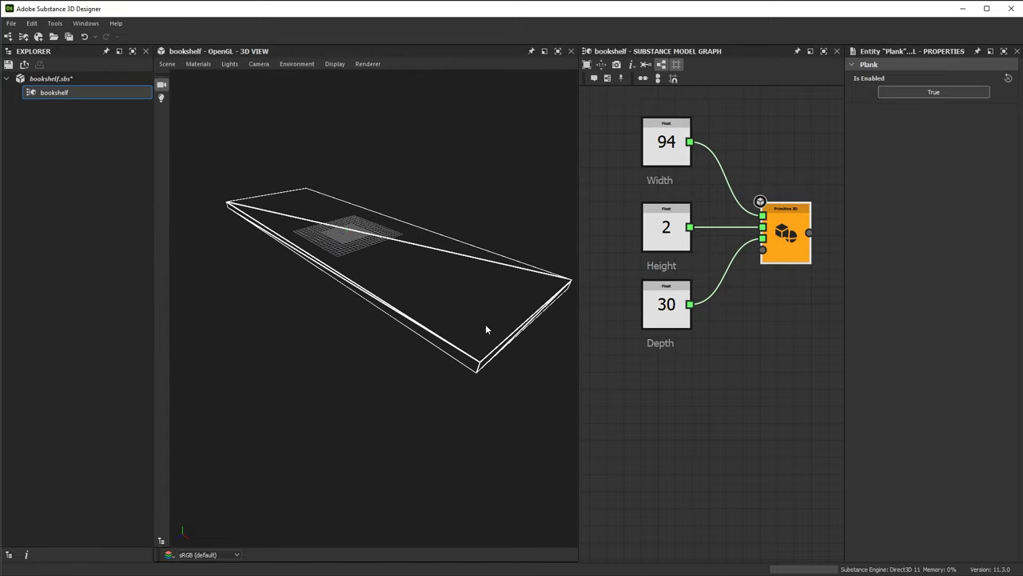
# Select the primitive node and examine the plank's sharp corner and edges in both shaded and wireframe display
pyautogui.click(792, 245)
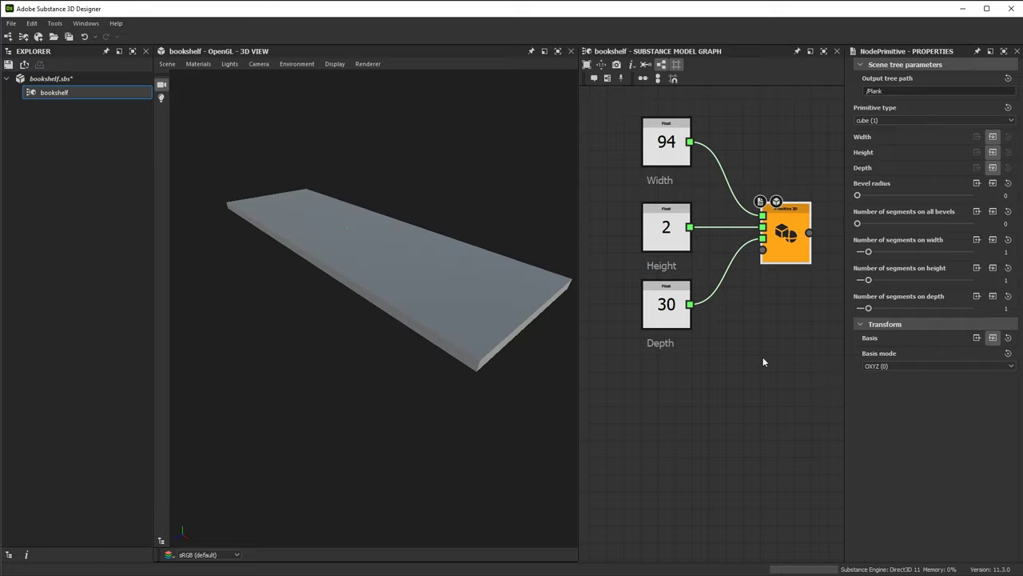
pyautogui.moveTo(521, 373); pyautogui.dragTo(412, 288, button='middle')
pyautogui.moveTo(412, 288); pyautogui.dragTo(511, 415, button='right')
pyautogui.scroll(-4, 503, 330)
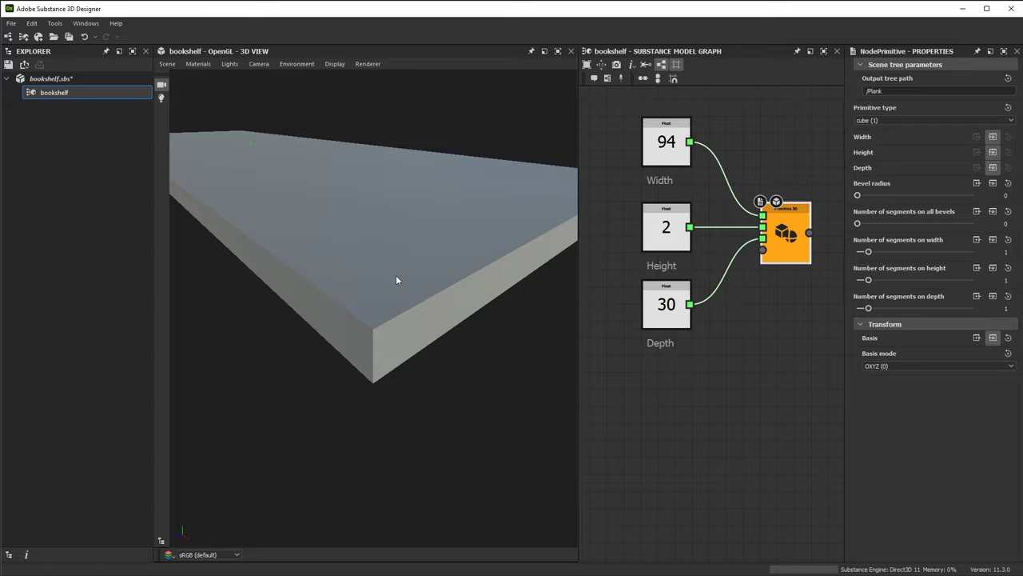
pyautogui.moveTo(433, 310); pyautogui.dragTo(361, 90)
pyautogui.click(335, 64)
pyautogui.click(347, 77)
pyautogui.moveTo(389, 192); pyautogui.dragTo(408, 297)
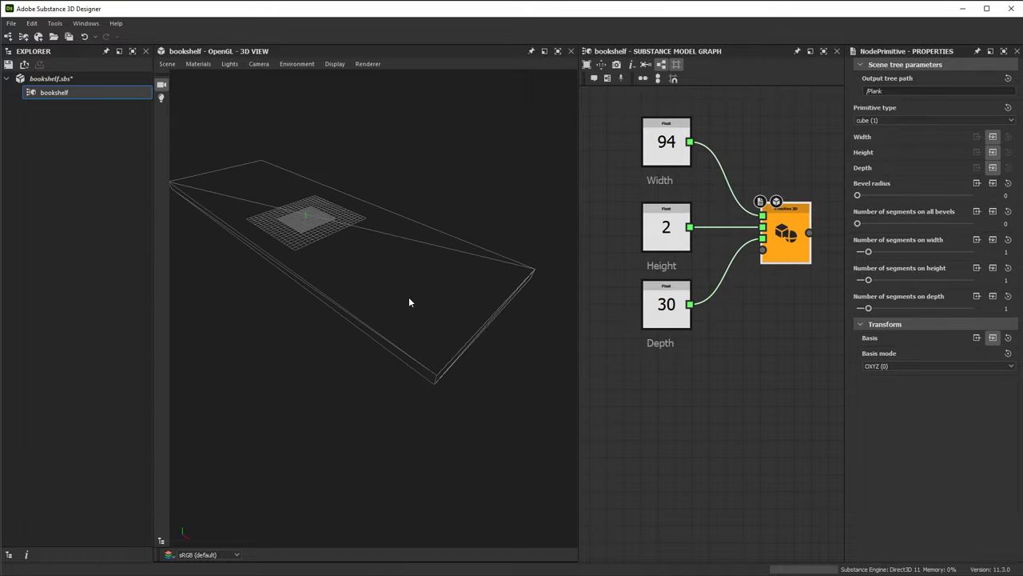
pyautogui.moveTo(338, 222); pyautogui.dragTo(479, 322)
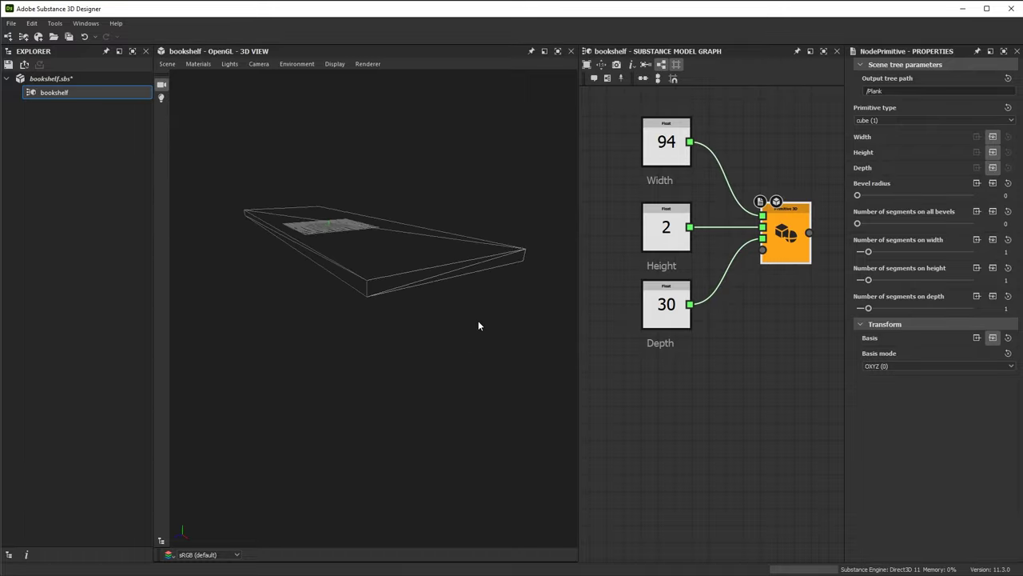
pyautogui.click(342, 66)
pyautogui.click(345, 77)
pyautogui.moveTo(442, 234)
pyautogui.mouseDown()
pyautogui.moveTo(480, 382)
pyautogui.moveTo(466, 322)
pyautogui.moveTo(448, 328)
pyautogui.mouseUp()
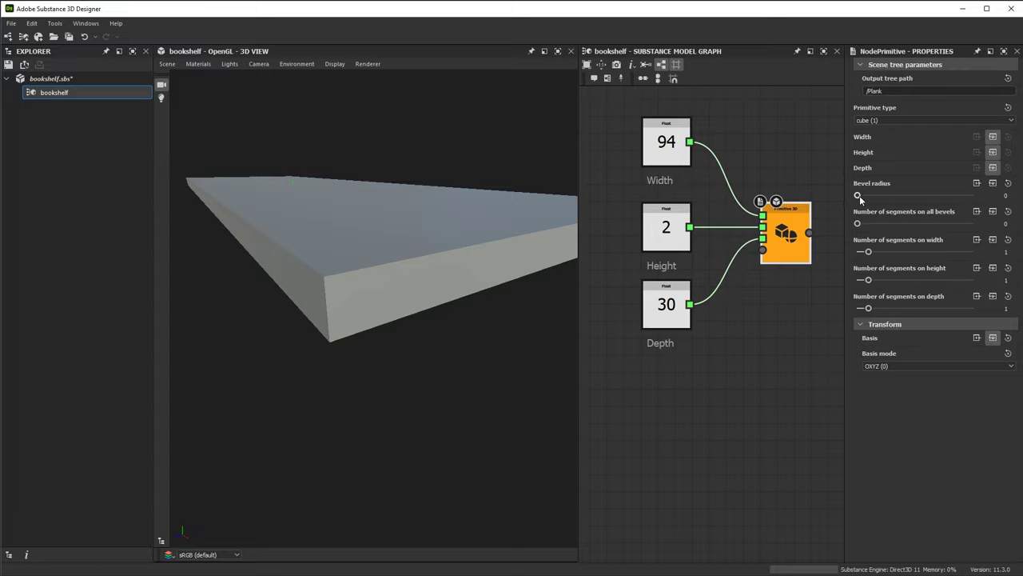
# Set the plank's bevel radius to 0.4 and turn on wireframe display to view the beveled corner
pyautogui.moveTo(858, 196); pyautogui.dragTo(903, 196)
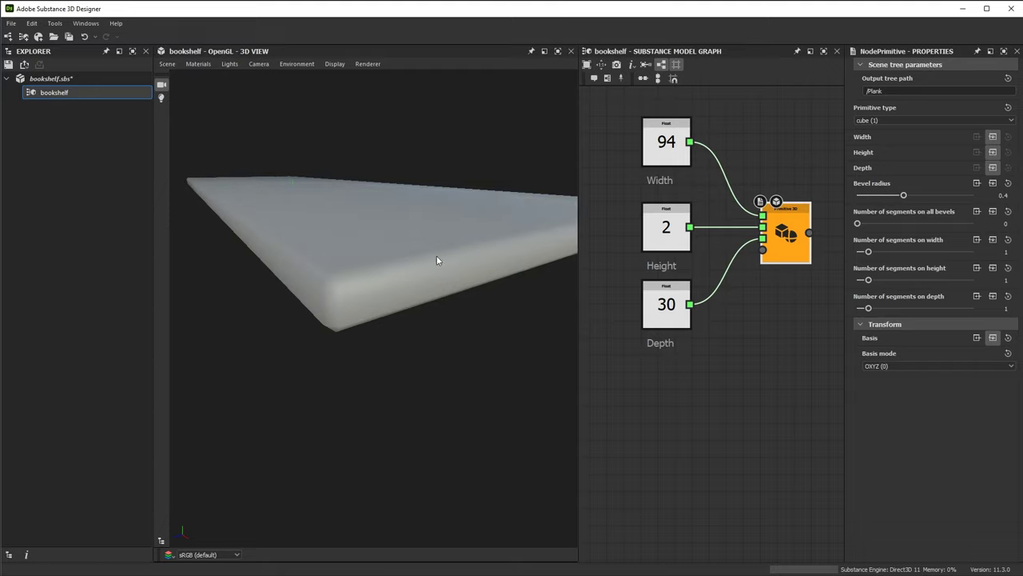
pyautogui.scroll(3, 402, 286)
pyautogui.click(334, 64)
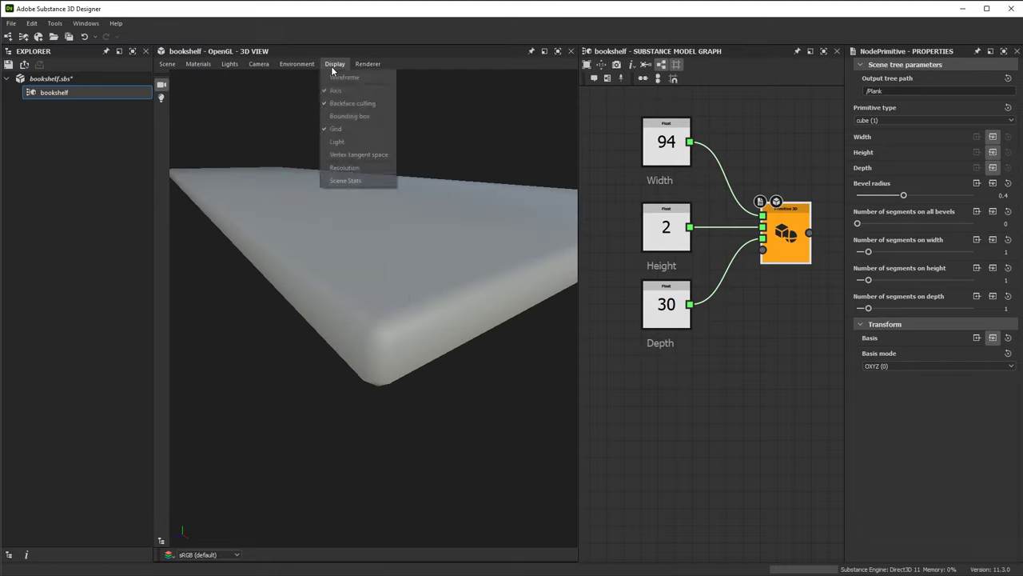
pyautogui.click(350, 76)
pyautogui.moveTo(400, 317); pyautogui.dragTo(407, 331)
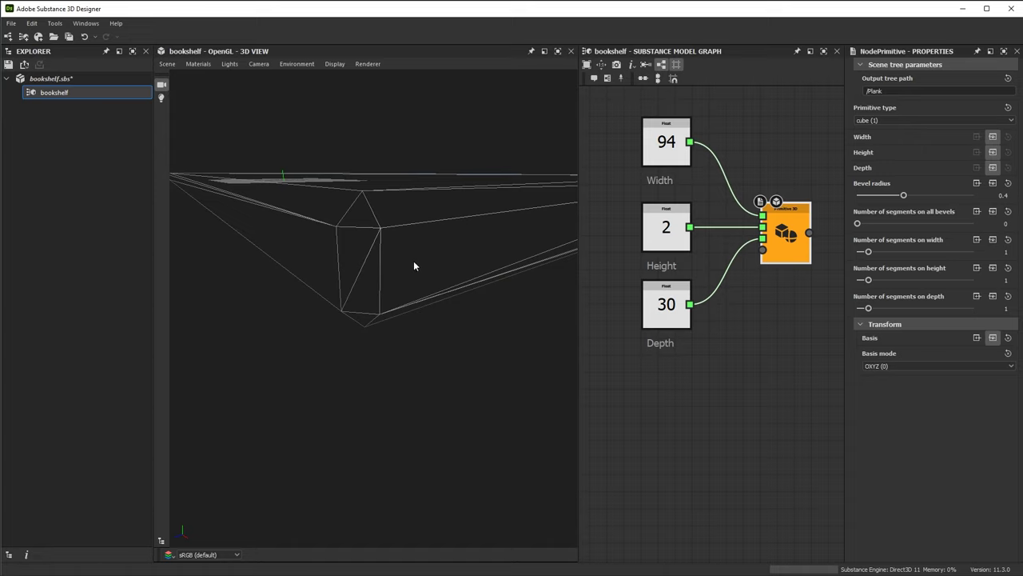
# Set the number of segments on all bevels to 5 and check the rounded edges in wireframe
pyautogui.moveTo(859, 227); pyautogui.dragTo(917, 239)
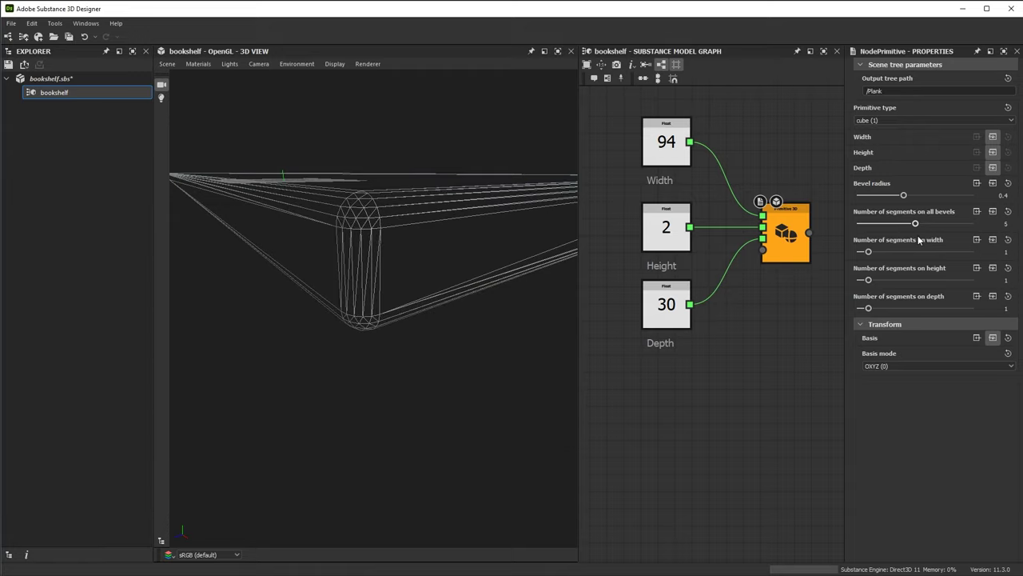
pyautogui.moveTo(443, 368); pyautogui.dragTo(363, 211, button='right')
pyautogui.moveTo(363, 211); pyautogui.dragTo(404, 279)
pyautogui.moveTo(404, 279); pyautogui.dragTo(418, 309, button='right')
pyautogui.moveTo(417, 312); pyautogui.dragTo(420, 320)
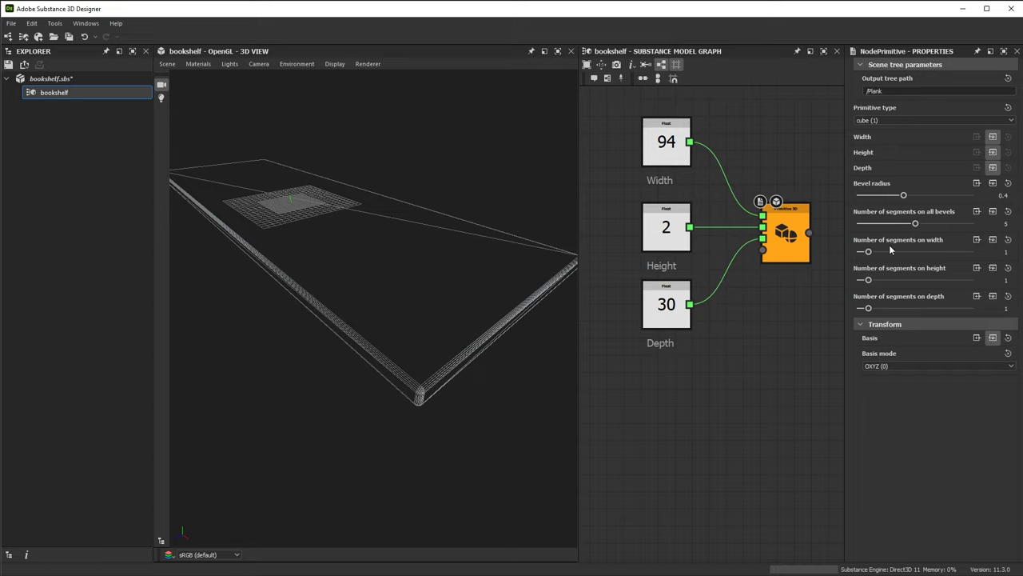
# Set the plank's number of segments on width to 3 and check the subdivision in wireframe
pyautogui.moveTo(868, 251); pyautogui.dragTo(892, 252)
pyautogui.moveTo(414, 299); pyautogui.dragTo(424, 218)
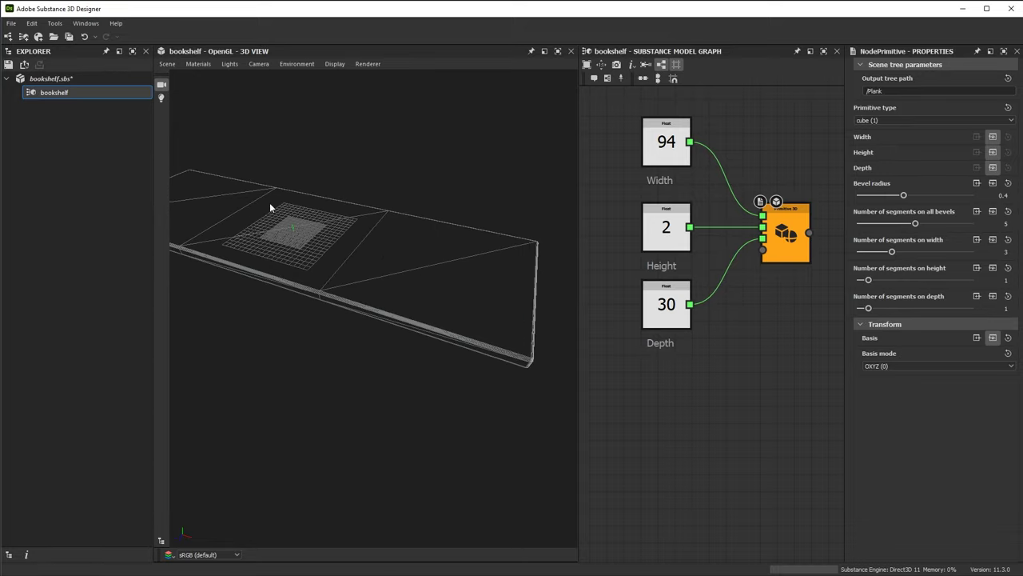
pyautogui.moveTo(441, 306); pyautogui.dragTo(480, 296)
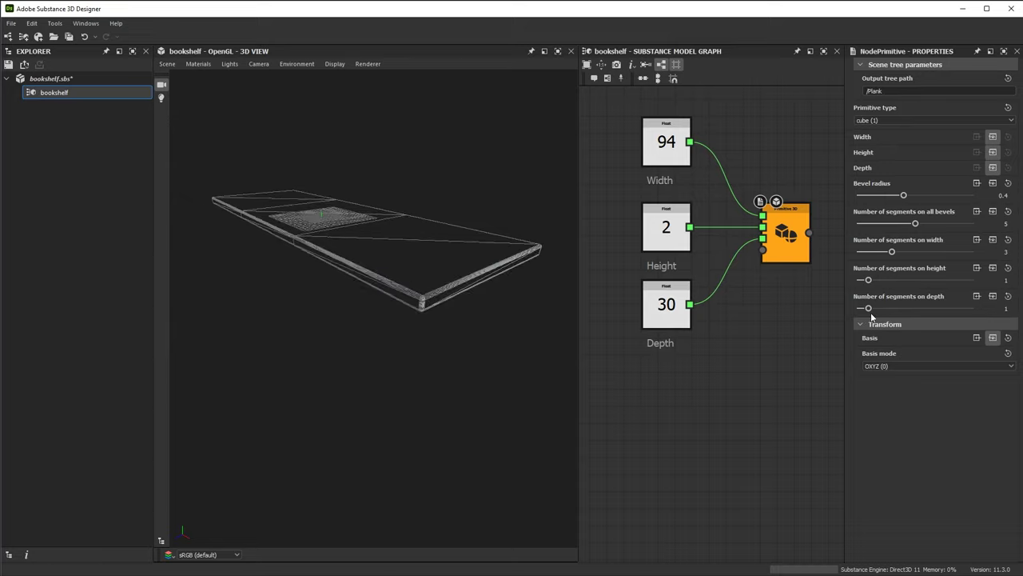
# Set the plank's number of segments on height and on depth to 3 and turn off wireframe display
pyautogui.moveTo(869, 309); pyautogui.dragTo(891, 280)
pyautogui.moveTo(464, 277); pyautogui.dragTo(403, 240)
pyautogui.click(335, 64)
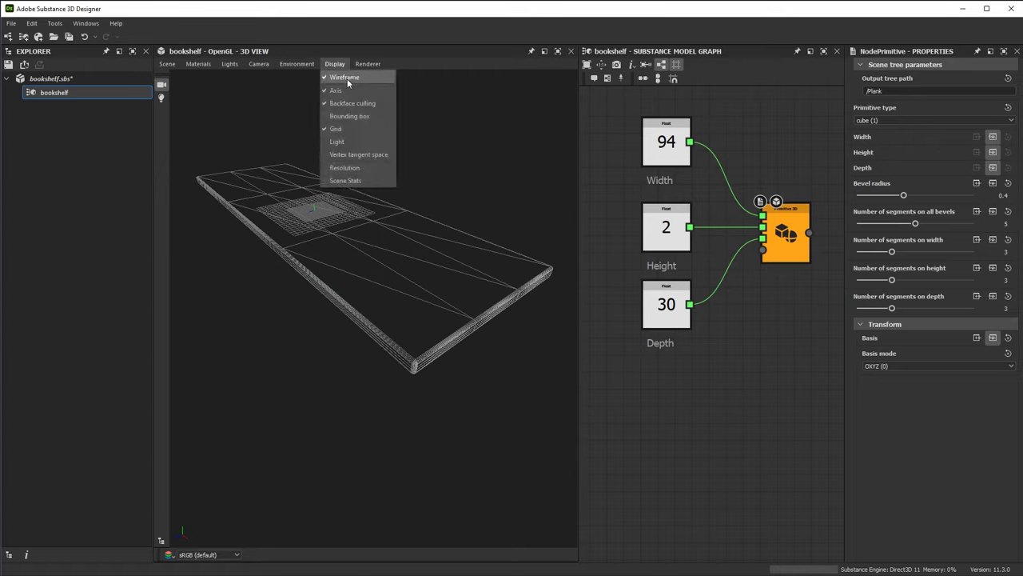
pyautogui.click(347, 79)
pyautogui.moveTo(439, 308)
pyautogui.mouseDown()
pyautogui.moveTo(466, 340)
pyautogui.moveTo(484, 336)
pyautogui.moveTo(453, 338)
pyautogui.moveTo(434, 372)
pyautogui.moveTo(451, 380)
pyautogui.mouseUp()
pyautogui.moveTo(451, 375)
pyautogui.keyDown('ctrl'); pyautogui.keyDown('shift'); pyautogui.mouseDown(button='right')
pyautogui.moveTo(409, 372)
pyautogui.moveTo(428, 377)
pyautogui.mouseUp(button='right'); pyautogui.keyUp('shift'); pyautogui.keyUp('ctrl')
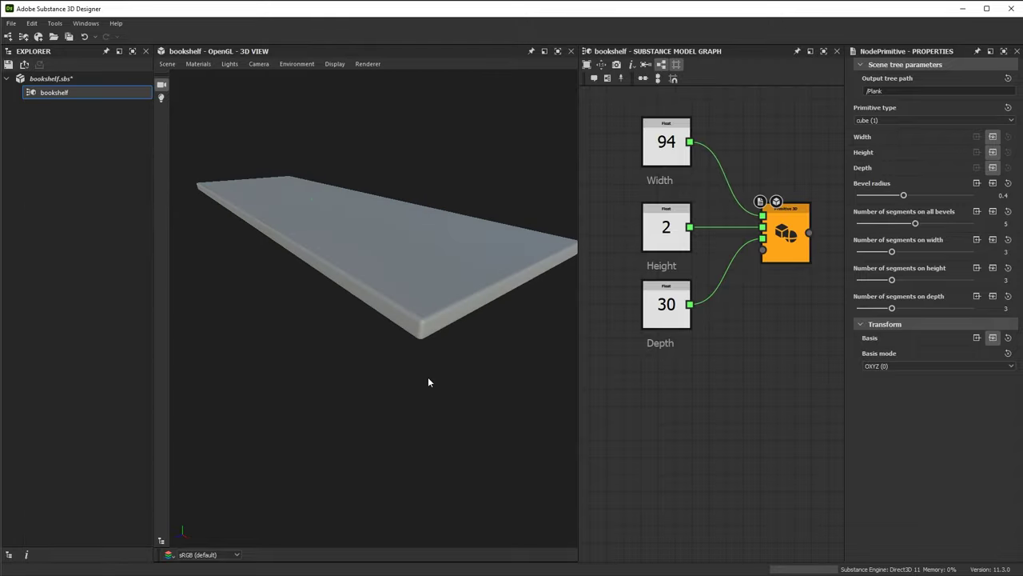
pyautogui.moveTo(420, 379); pyautogui.dragTo(497, 305)
pyautogui.scroll(-5, 724, 360)
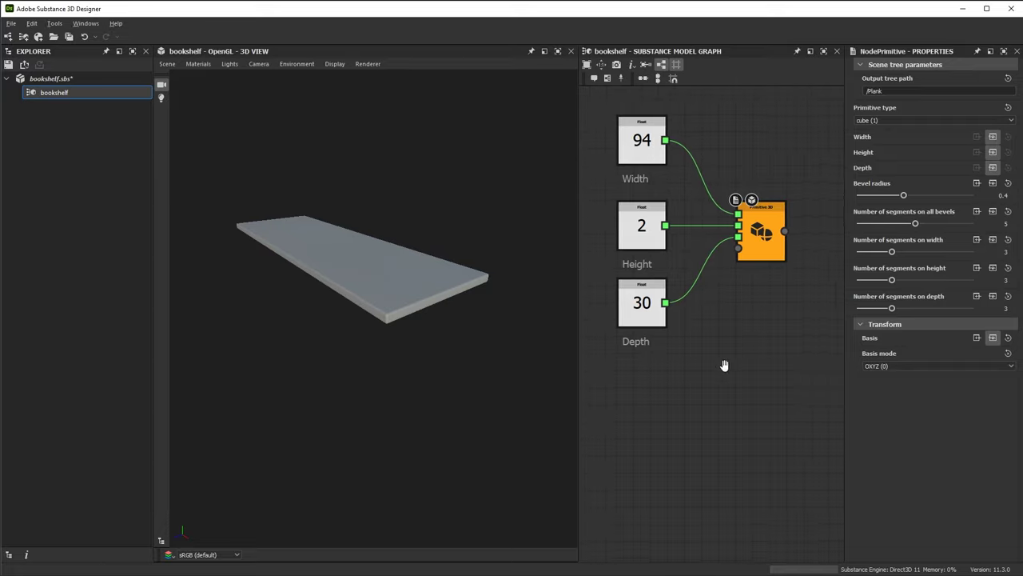
# Try a Height value of 20, examine the bevel on the thicker plank, and reduce the value to 7.67
pyautogui.click(637, 246)
pyautogui.click(1006, 78)
pyautogui.write('2')
pyautogui.write('20')
pyautogui.press('Return')
pyautogui.moveTo(454, 194); pyautogui.dragTo(470, 310)
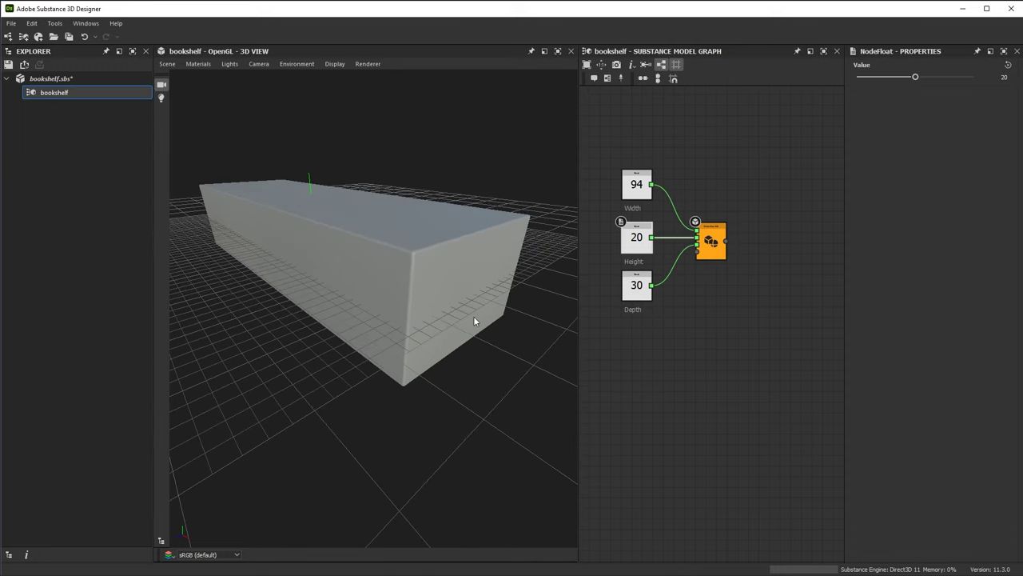
pyautogui.moveTo(466, 246); pyautogui.dragTo(439, 257)
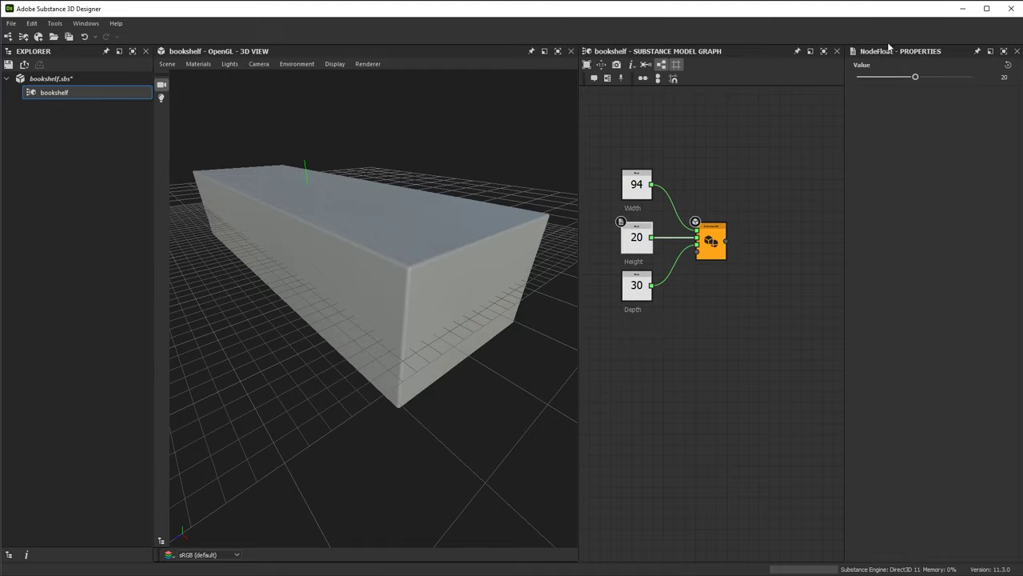
pyautogui.moveTo(914, 78); pyautogui.dragTo(879, 107)
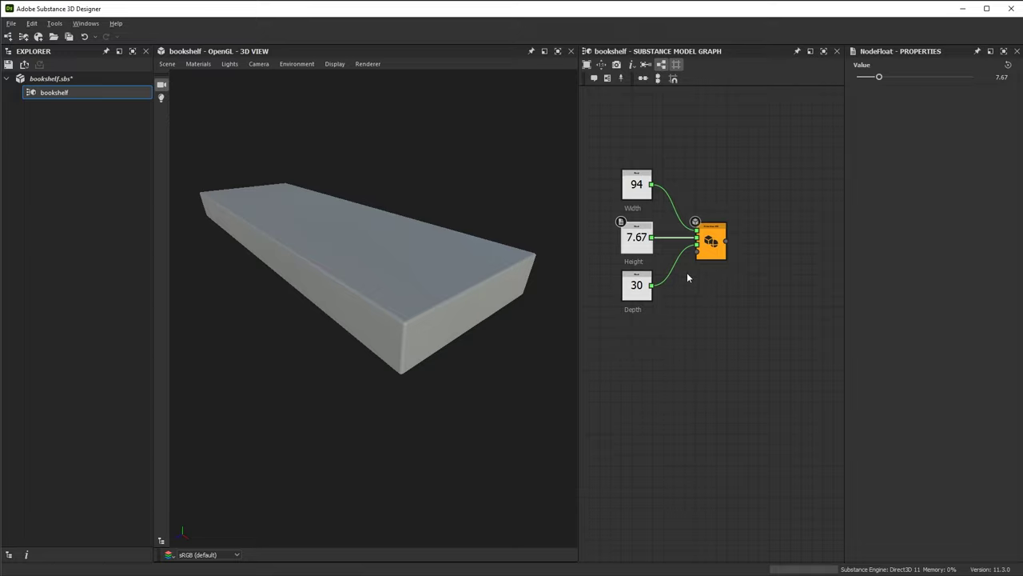
# Increase the primitive's bevel radius to 0.72 to round the thicker plank's edges more
pyautogui.scroll(3, 686, 272)
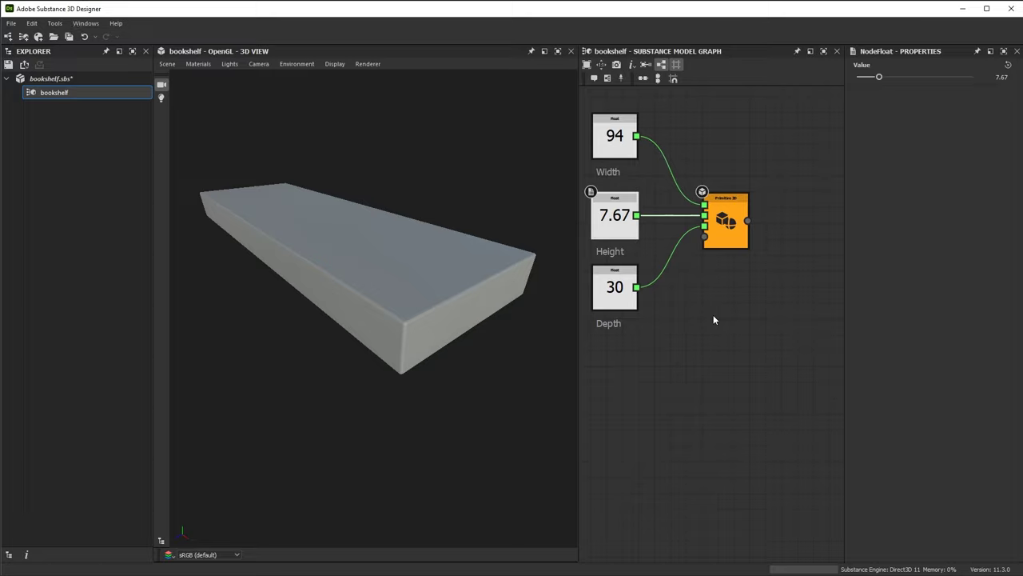
pyautogui.click(724, 232)
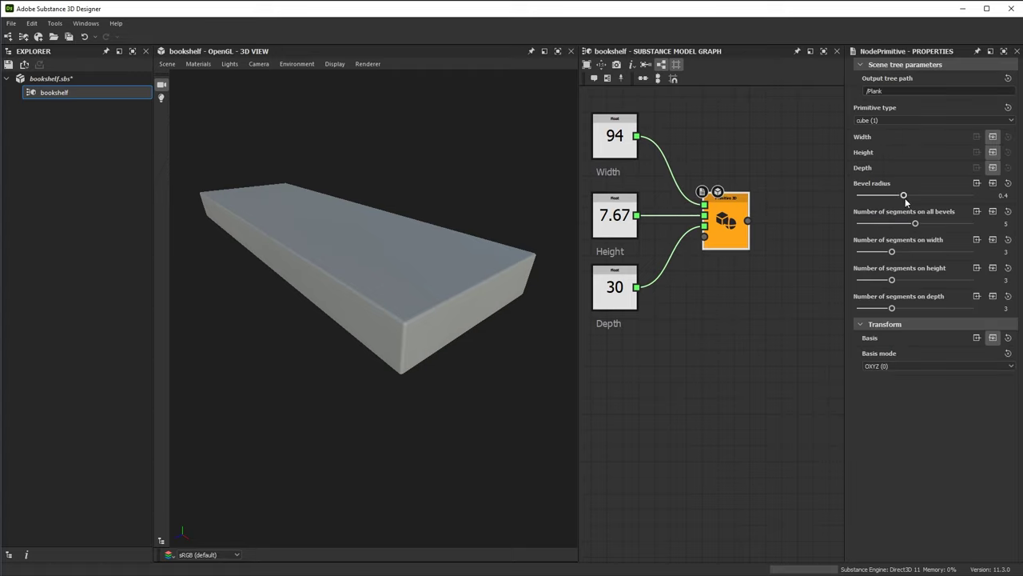
pyautogui.moveTo(903, 195); pyautogui.dragTo(942, 217)
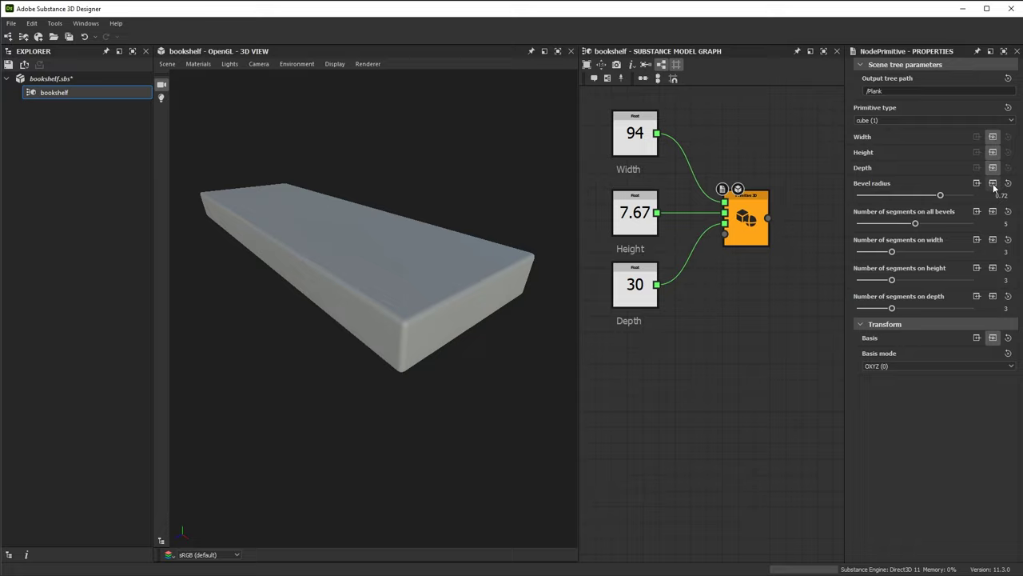
# Expose the bevel radius as an input connector on the primitive node and move the node farther from the Float nodes
pyautogui.click(993, 184)
pyautogui.rightClick(737, 289)
pyautogui.click(743, 259)
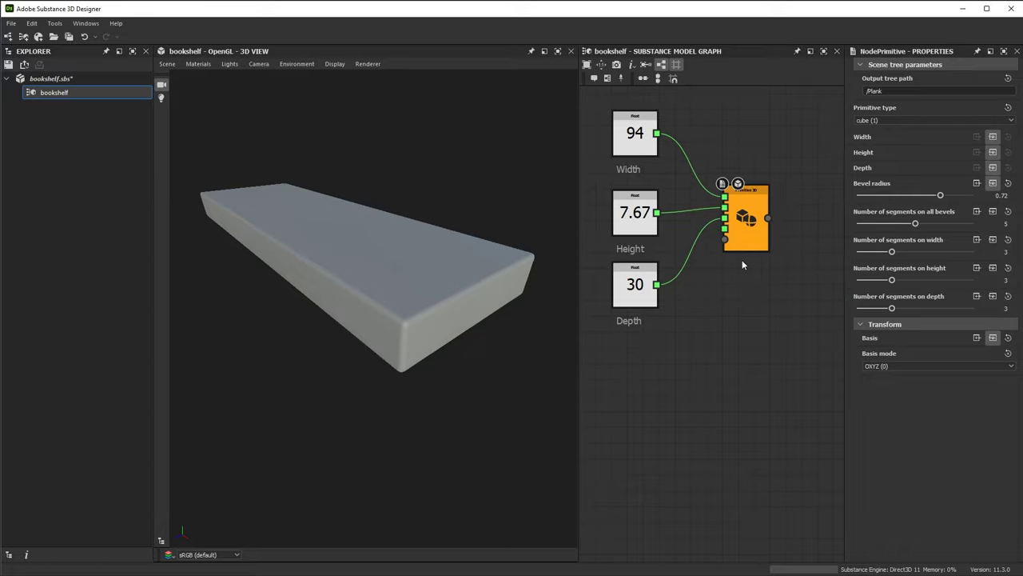
pyautogui.scroll(3, 740, 259)
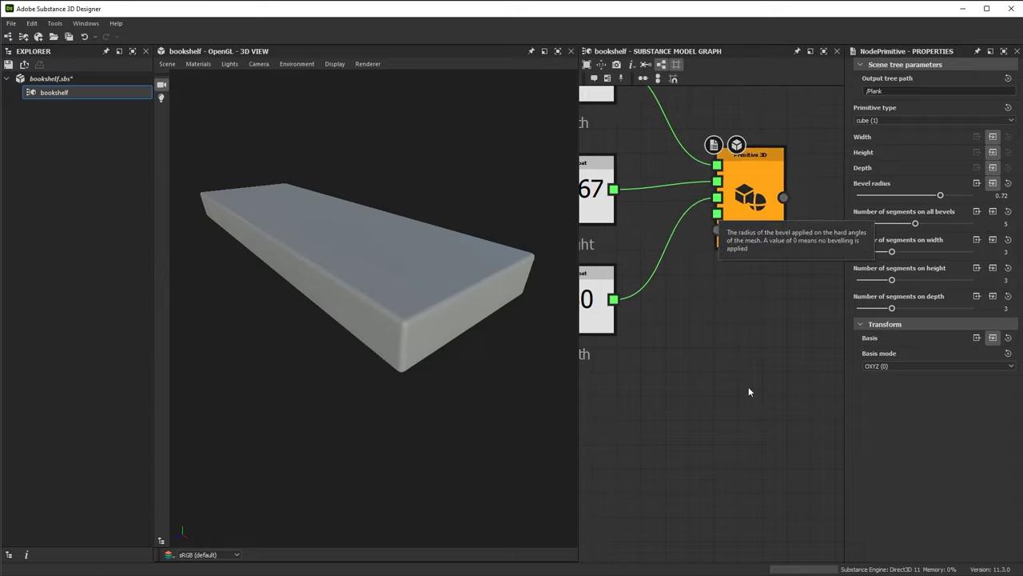
pyautogui.scroll(-3, 734, 376)
pyautogui.moveTo(701, 361); pyautogui.dragTo(682, 317, button='middle')
pyautogui.moveTo(737, 234); pyautogui.dragTo(765, 239)
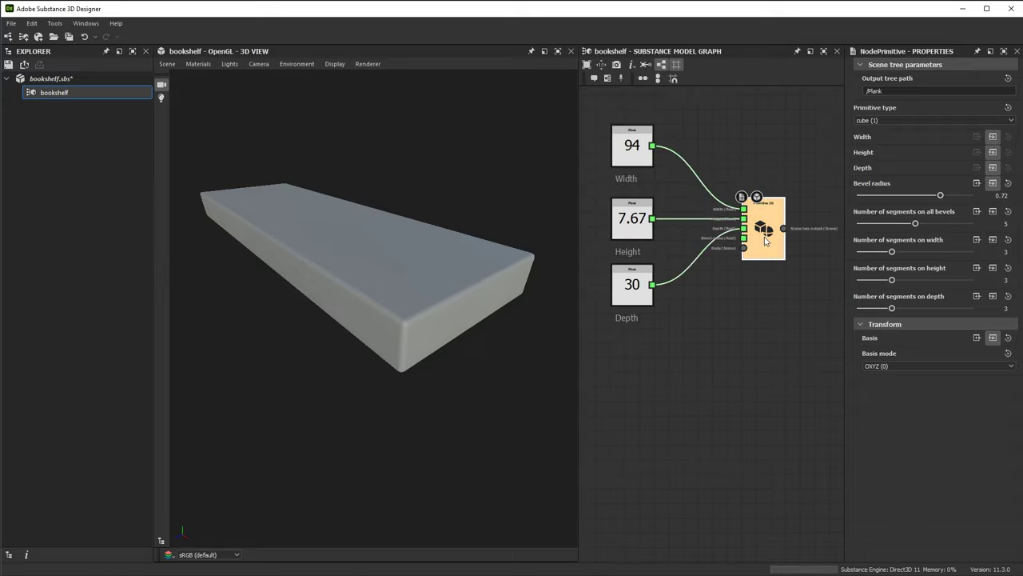
# Set the Height value to 2 and examine the bevel on the thin plank's corner
pyautogui.click(632, 220)
pyautogui.click(1002, 78)
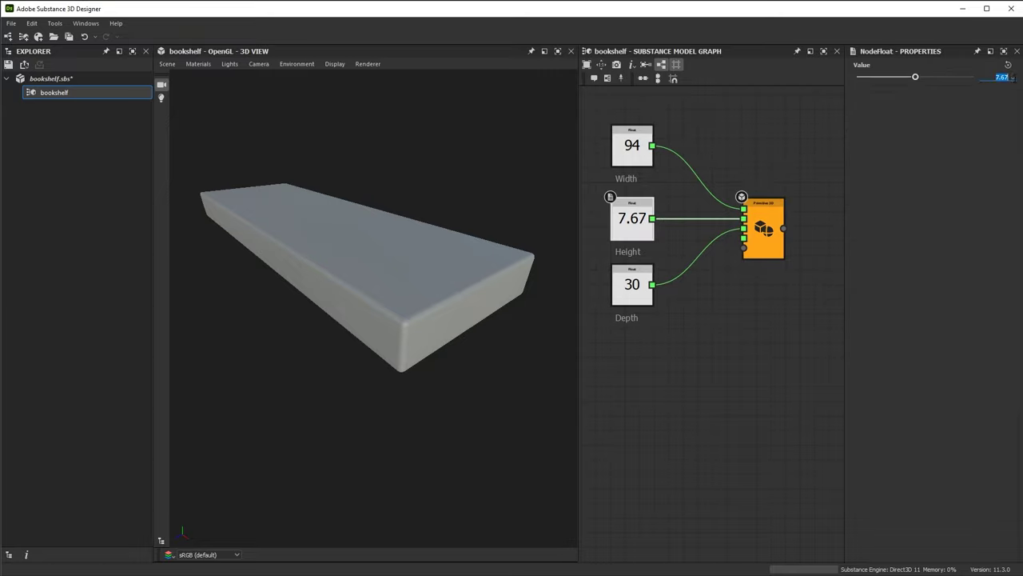
pyautogui.write('2')
pyautogui.press('Return')
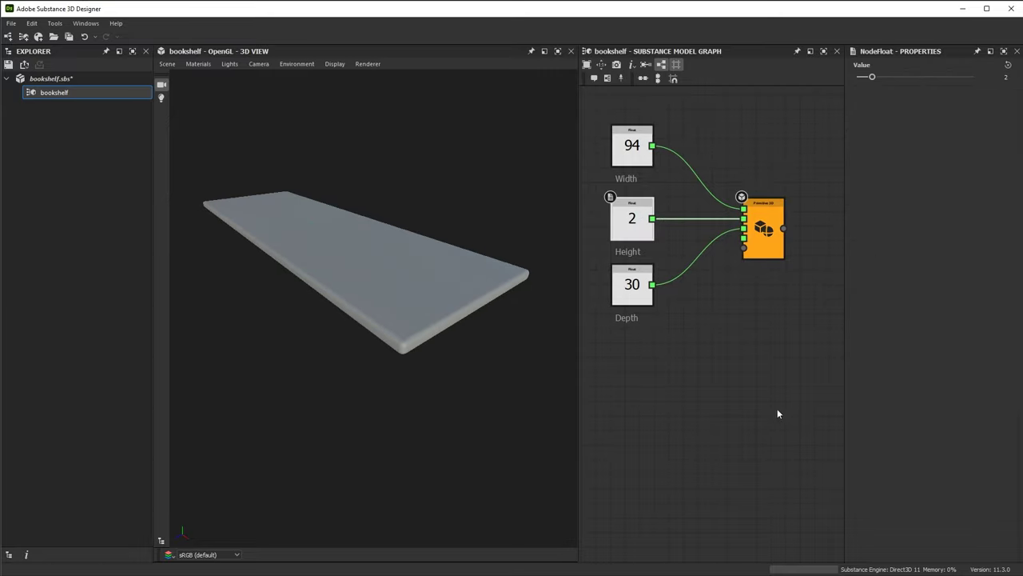
pyautogui.scroll(1, 663, 389)
pyautogui.scroll(3, 481, 382)
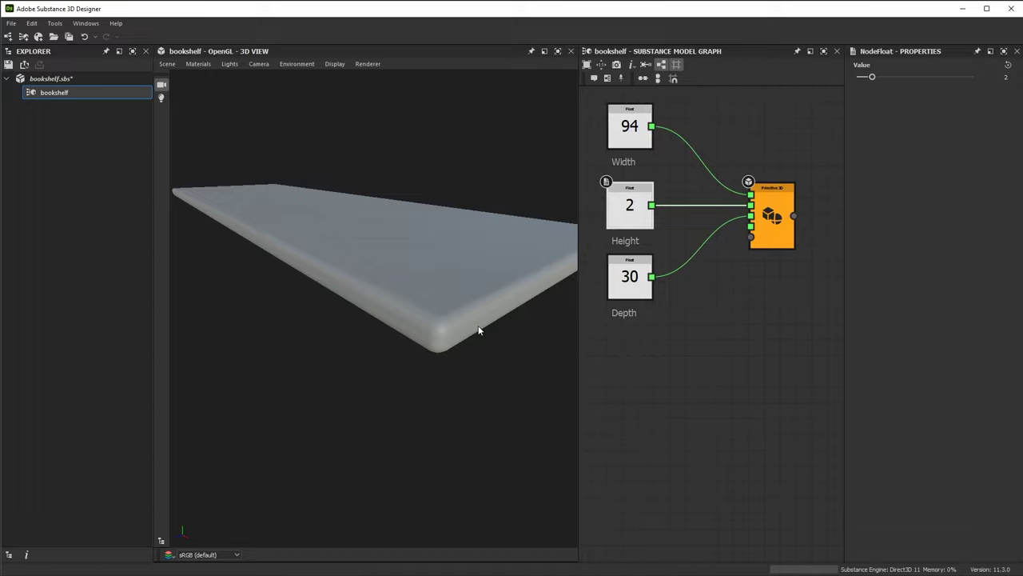
pyautogui.moveTo(479, 330); pyautogui.dragTo(483, 314)
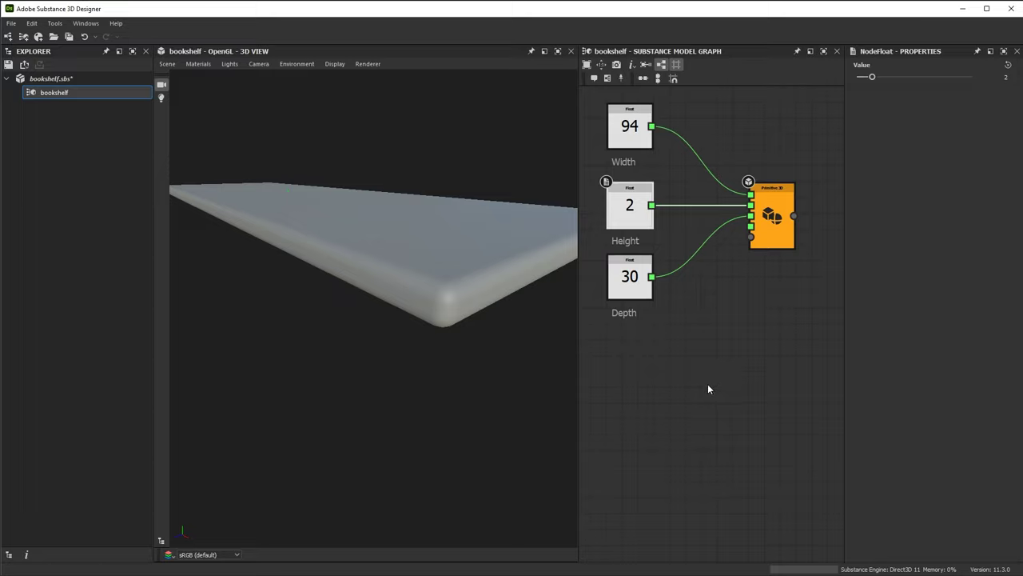
# Add a Binary operation on float node below the primitive and connect the Height output to its first input
pyautogui.click(709, 297)
pyautogui.press('space')
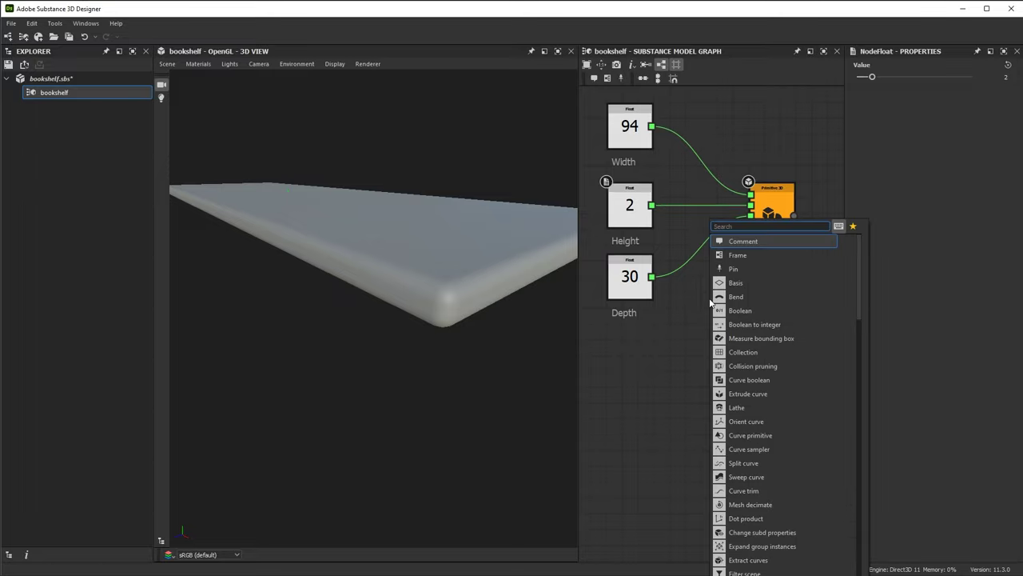
pyautogui.write('bin')
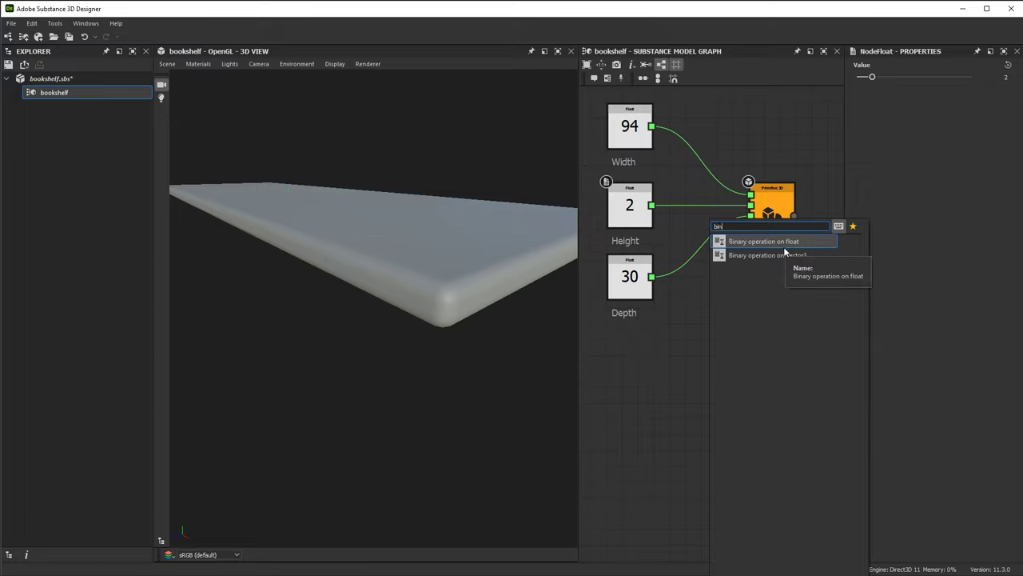
pyautogui.click(739, 240)
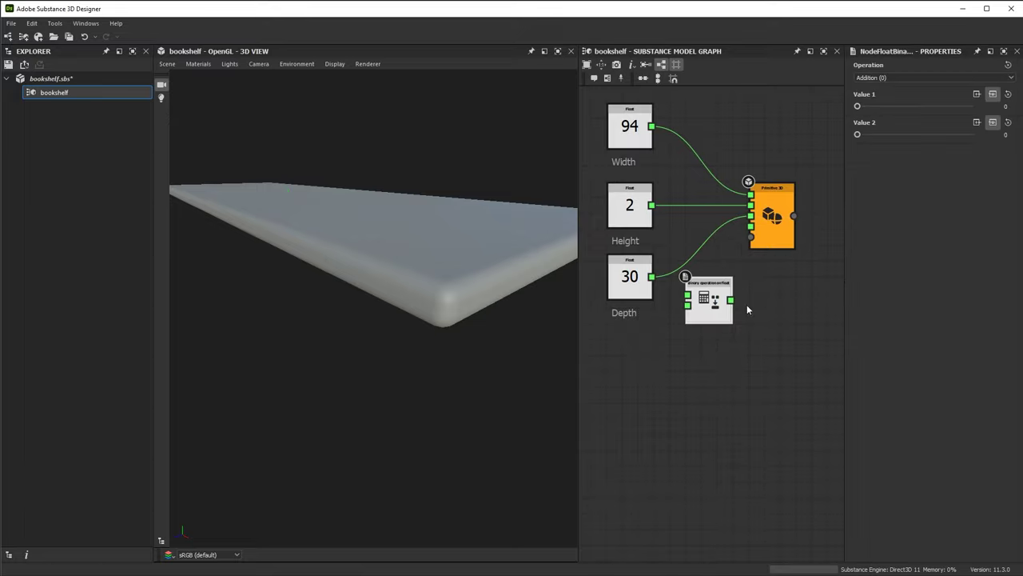
pyautogui.scroll(2, 719, 307)
pyautogui.moveTo(722, 282); pyautogui.dragTo(741, 301)
pyautogui.moveTo(687, 304); pyautogui.dragTo(693, 325, button='middle')
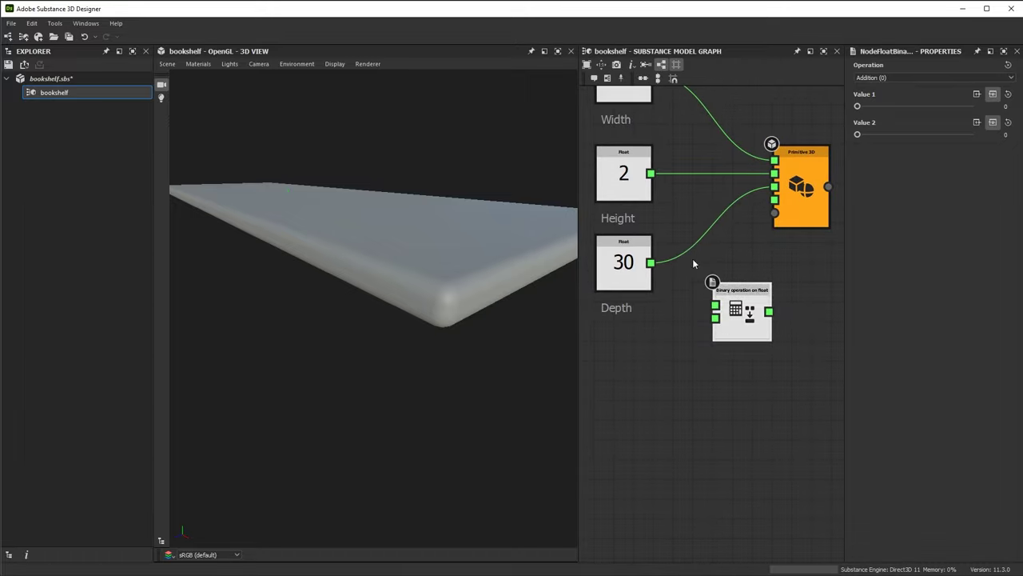
pyautogui.moveTo(651, 173); pyautogui.dragTo(716, 305)
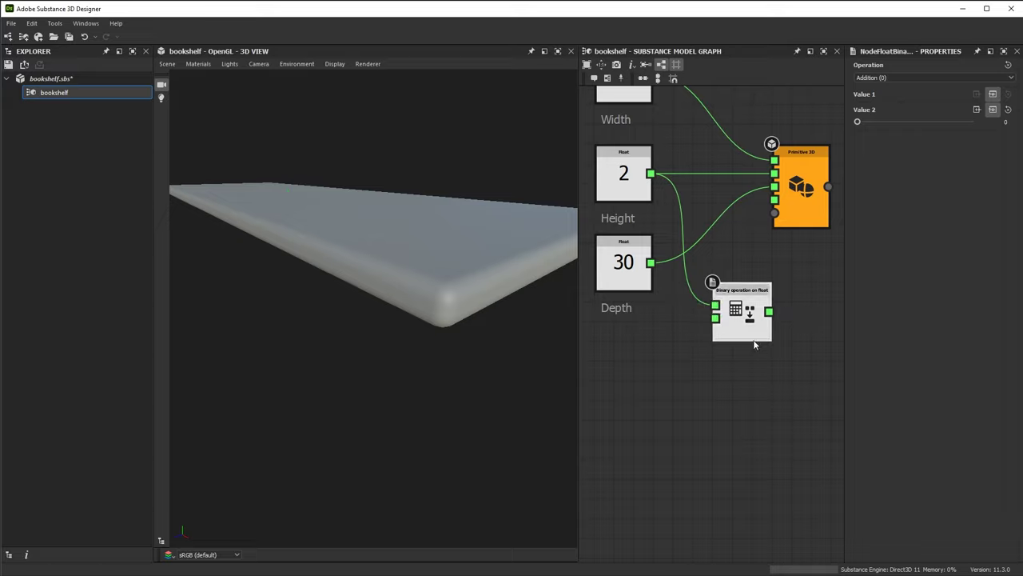
# Set the binary operation to Multiplication with Value 2 at 0.5 to halve the plank's height
pyautogui.click(896, 77)
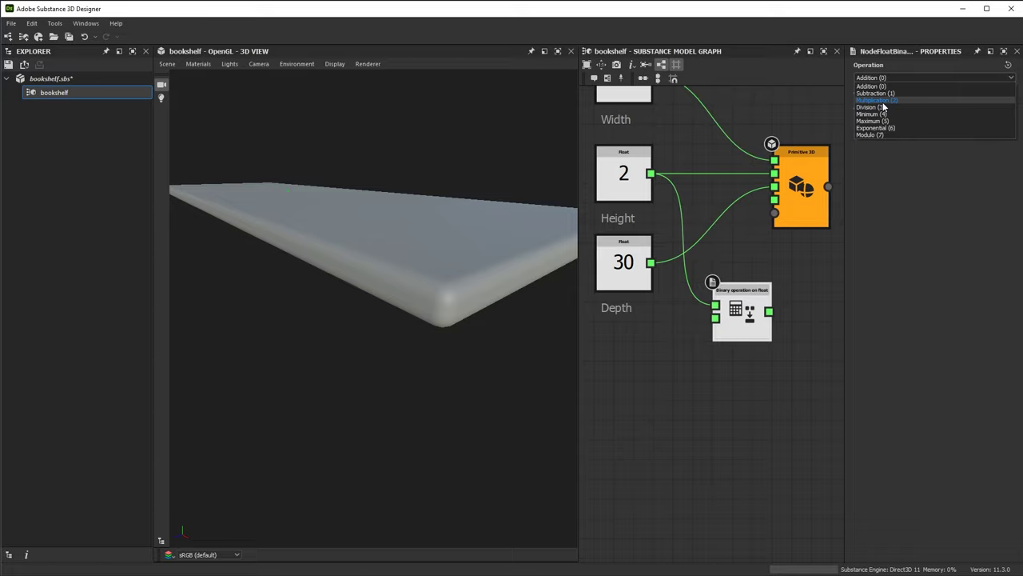
pyautogui.click(883, 102)
pyautogui.click(1014, 124)
pyautogui.write('.5')
pyautogui.press('Return')
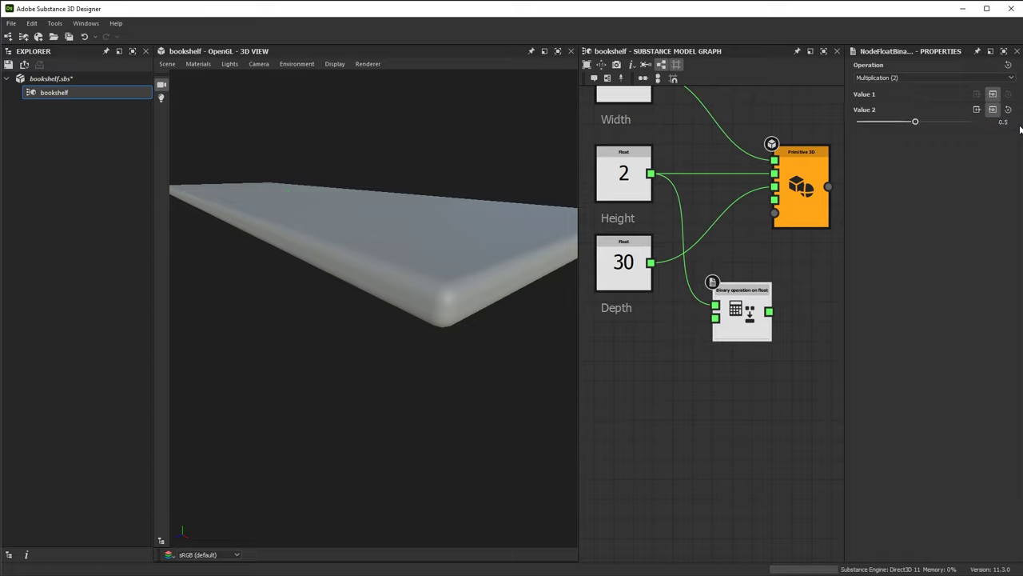
# Add a Float node below the binary operation node and set its value to 0.35
pyautogui.moveTo(737, 404); pyautogui.dragTo(700, 374, button='middle')
pyautogui.scroll(-1, 738, 378)
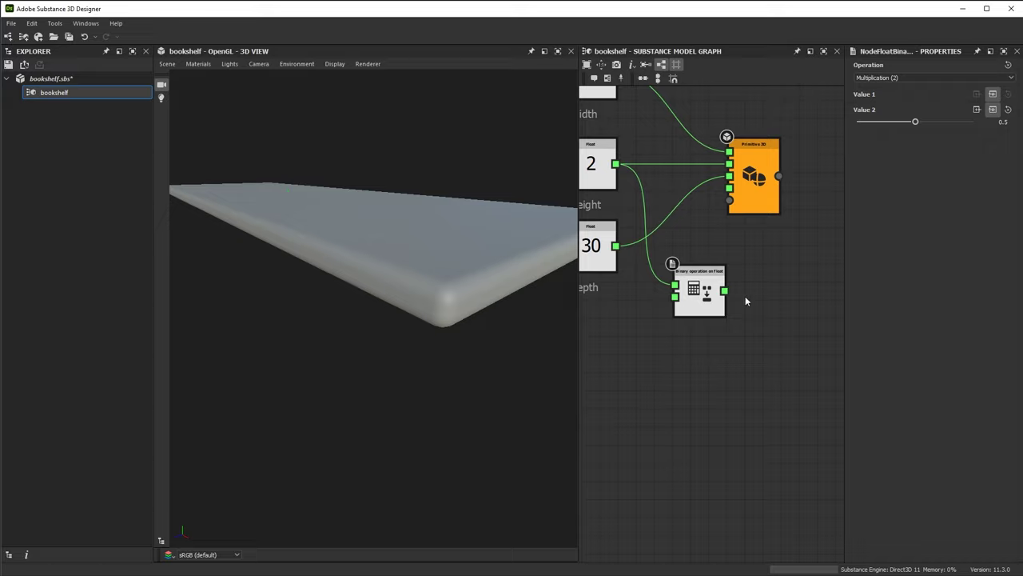
pyautogui.press('space')
pyautogui.write('flo')
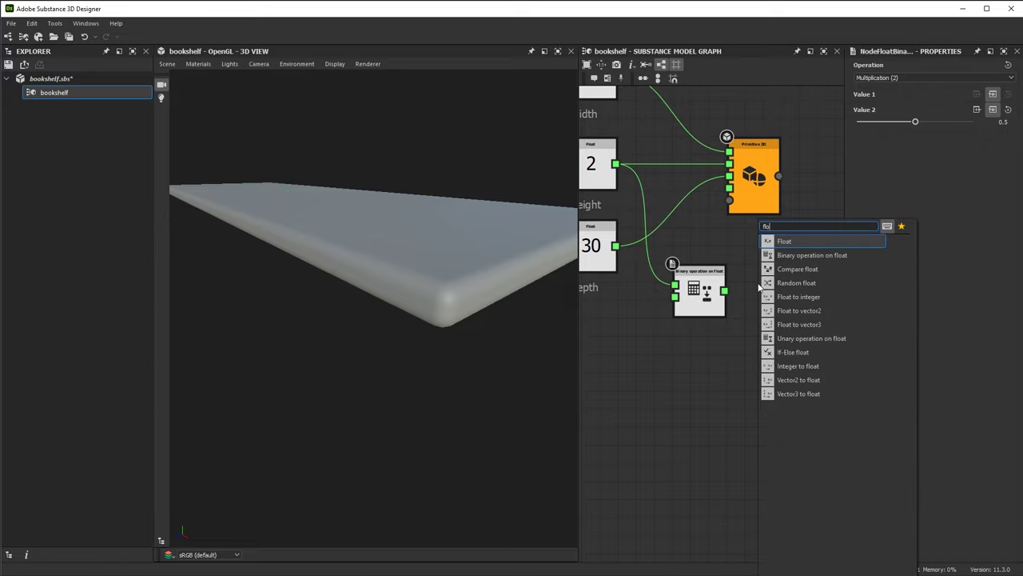
pyautogui.click(789, 244)
pyautogui.moveTo(741, 303); pyautogui.dragTo(670, 374)
pyautogui.doubleClick(1006, 77)
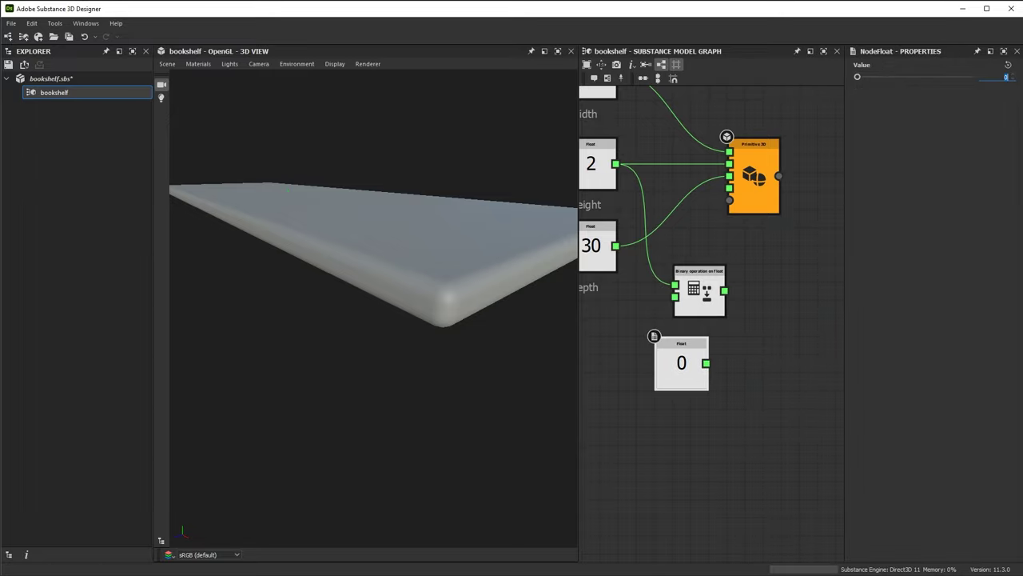
pyautogui.write('0.35')
pyautogui.press('Return')
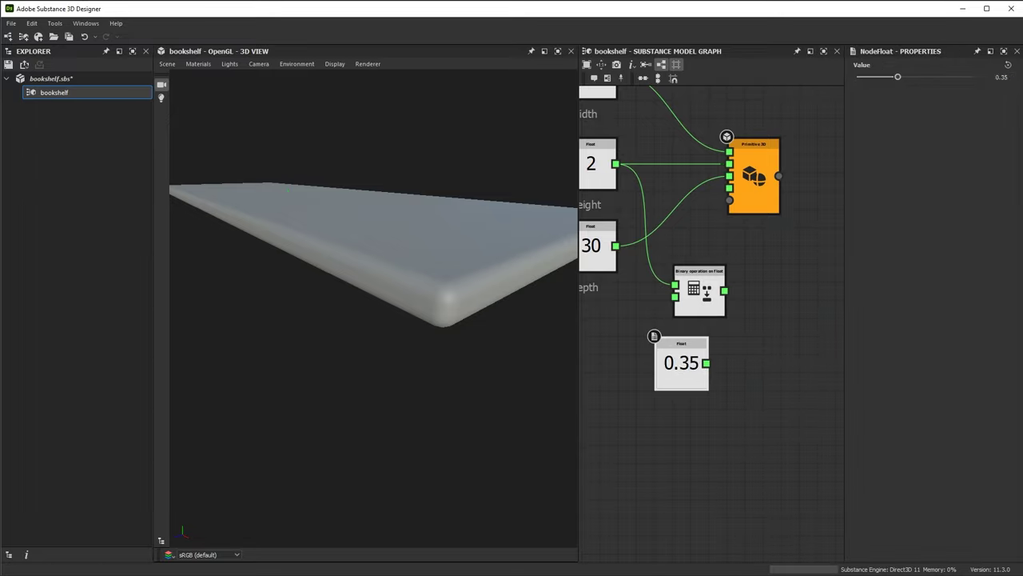
# Arrange the binary operation node directly above the 0.35 Float node, with space between them
pyautogui.moveTo(679, 369); pyautogui.dragTo(688, 397)
pyautogui.moveTo(697, 300); pyautogui.dragTo(680, 317)
pyautogui.moveTo(710, 335); pyautogui.dragTo(678, 307, button='middle')
pyautogui.moveTo(650, 293)
pyautogui.mouseDown()
pyautogui.moveTo(669, 293)
pyautogui.moveTo(660, 310)
pyautogui.moveTo(664, 303)
pyautogui.mouseUp()
pyautogui.scroll(2, 663, 302)
pyautogui.moveTo(663, 303); pyautogui.dragTo(669, 281, button='middle')
pyautogui.moveTo(661, 281)
pyautogui.mouseDown()
pyautogui.moveTo(673, 268)
pyautogui.moveTo(661, 292)
pyautogui.moveTo(670, 269)
pyautogui.mouseUp()
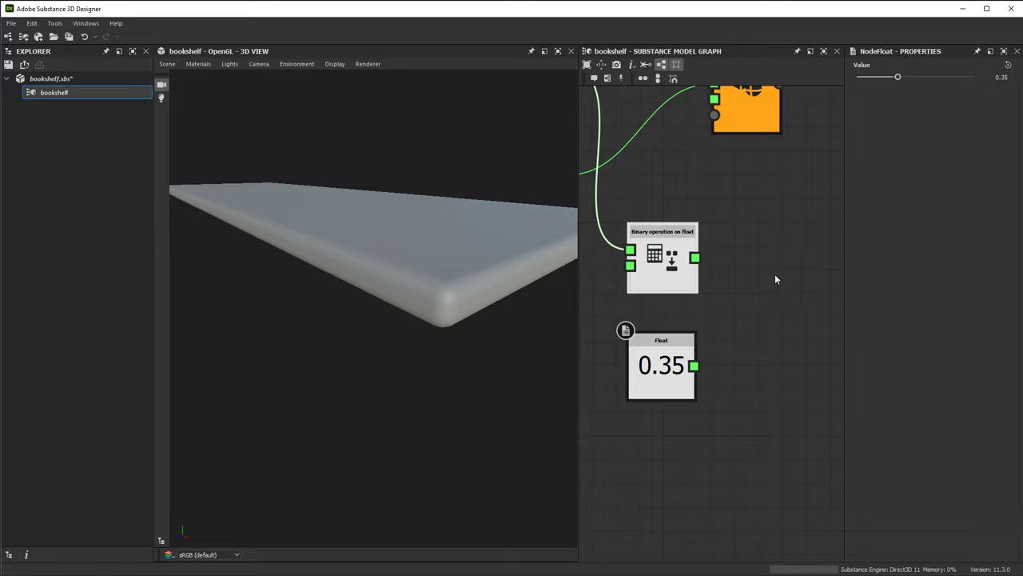
# Add a second Binary operation on float node set to Multiplication, fed by the first operation's output and the 0.35 Float
pyautogui.press('space')
pyautogui.write('bin')
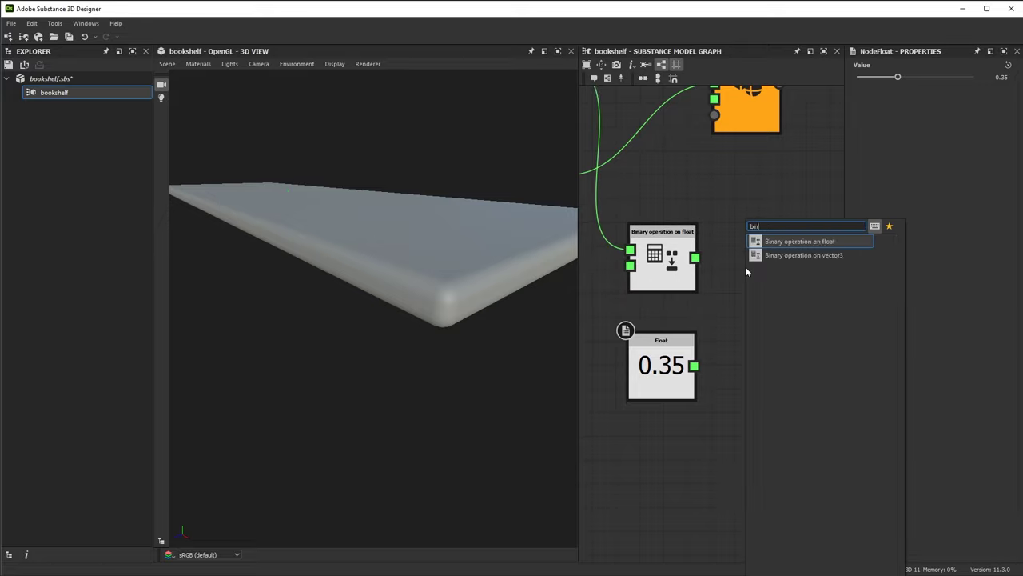
pyautogui.click(796, 241)
pyautogui.moveTo(694, 258); pyautogui.dragTo(749, 274)
pyautogui.moveTo(693, 366); pyautogui.dragTo(771, 322)
pyautogui.click(879, 77)
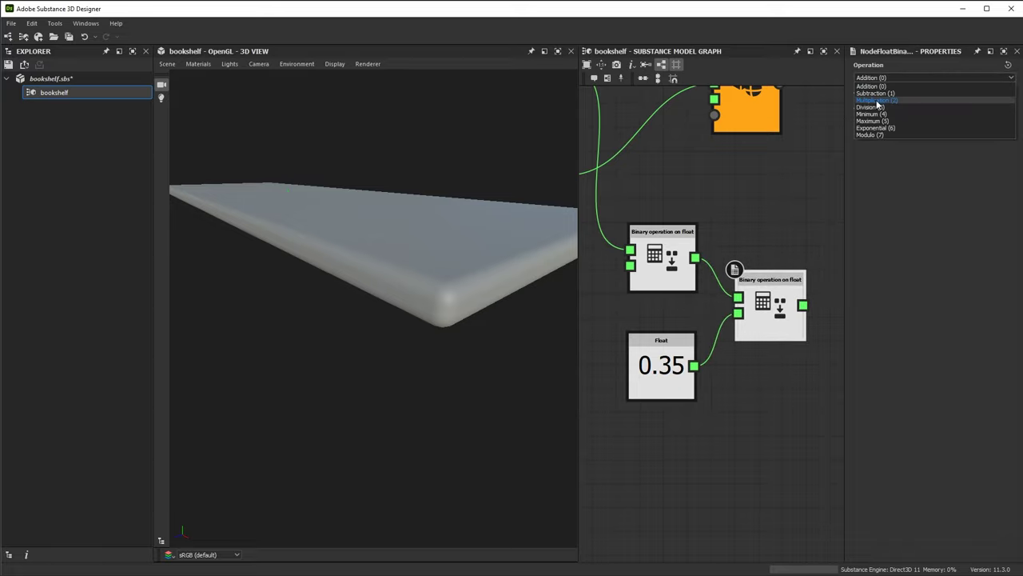
pyautogui.click(878, 101)
# Reposition the primitive and the multiplication nodes, and connect the second multiplication's output to the primitive's bevel radius input
pyautogui.scroll(-3, 744, 362)
pyautogui.moveTo(745, 226); pyautogui.dragTo(794, 226)
pyautogui.moveTo(785, 252); pyautogui.dragTo(765, 238, button='middle')
pyautogui.moveTo(677, 279); pyautogui.dragTo(738, 373)
pyautogui.moveTo(761, 292); pyautogui.dragTo(724, 269, button='middle')
pyautogui.scroll(2, 725, 274)
pyautogui.moveTo(737, 346); pyautogui.dragTo(775, 380, button='middle')
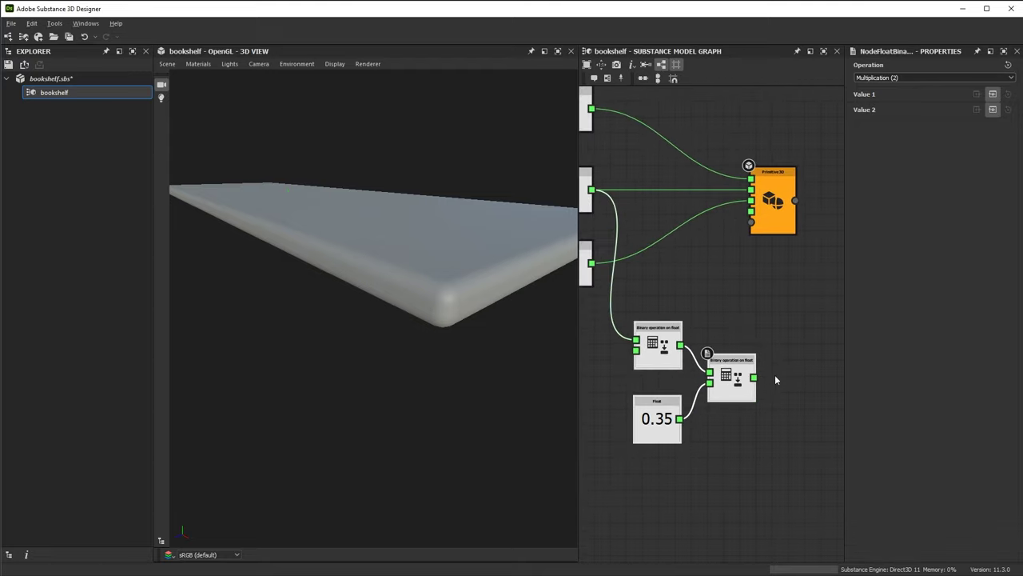
pyautogui.moveTo(753, 376); pyautogui.dragTo(751, 211)
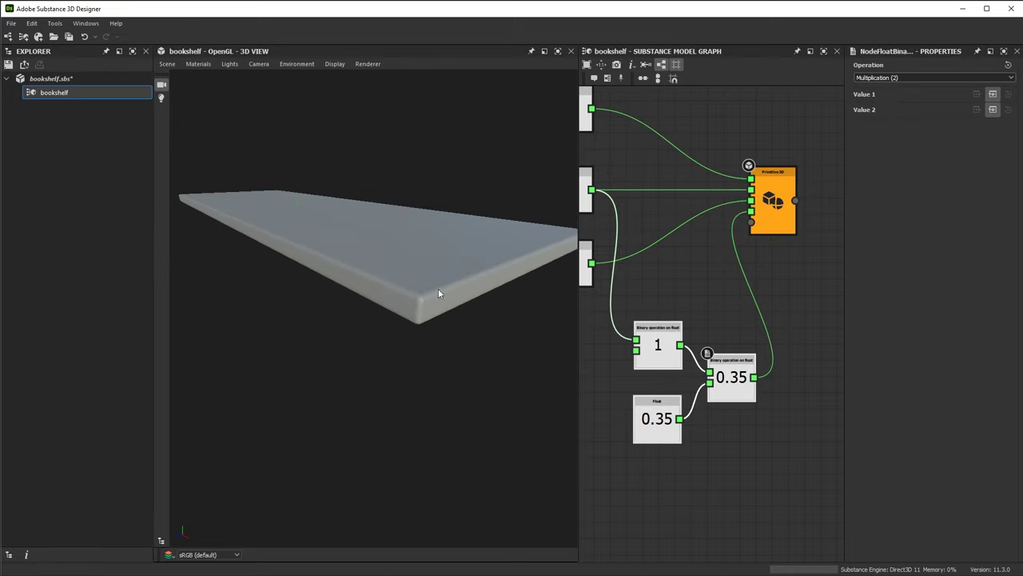
# Test the height-driven bevel by raising the Height value to 3.91 and to 12, and examine the plank's rounded edges
pyautogui.moveTo(648, 362); pyautogui.dragTo(694, 352, button='middle')
pyautogui.click(617, 196)
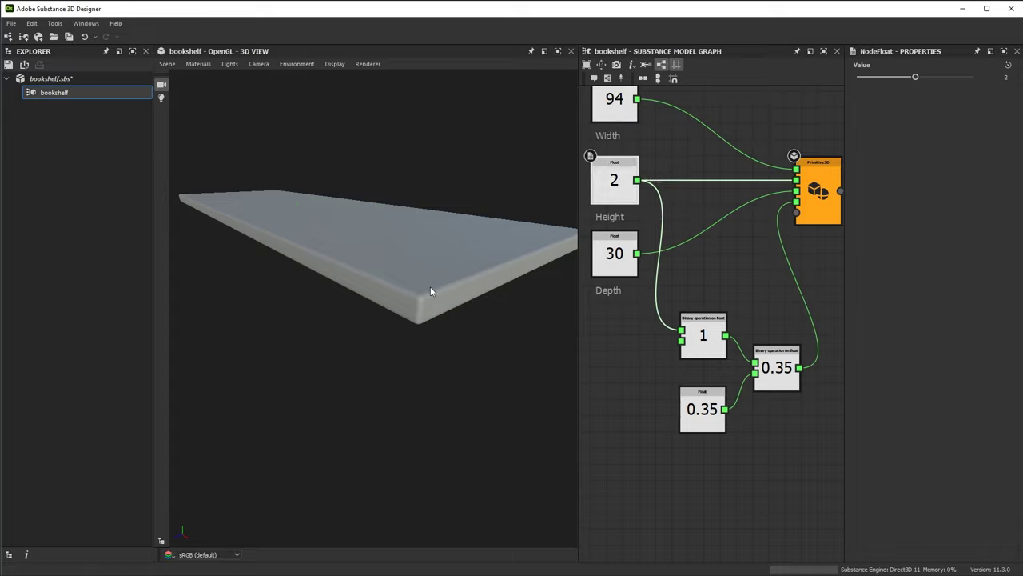
pyautogui.moveTo(923, 76); pyautogui.dragTo(975, 78)
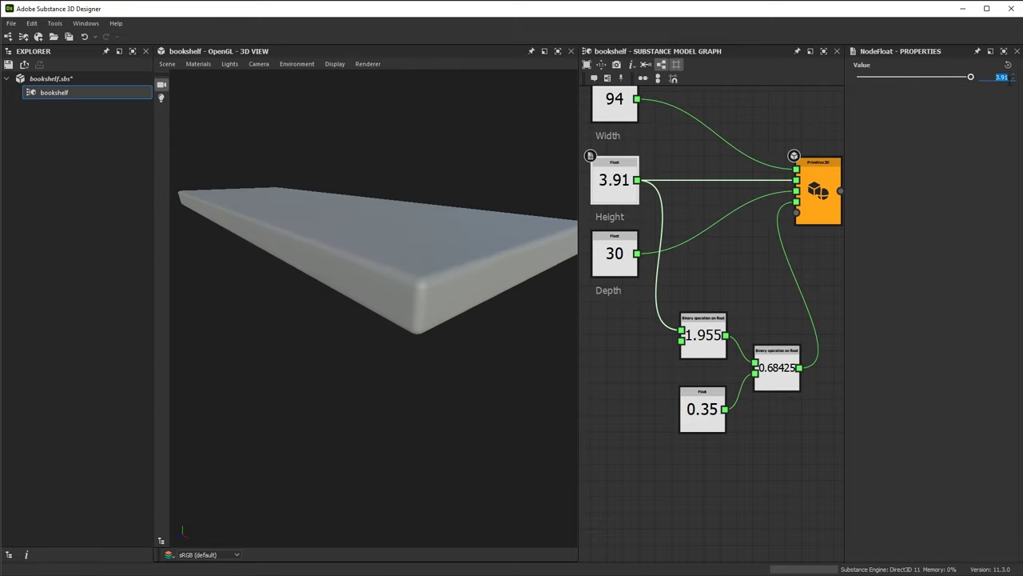
pyautogui.write('12')
pyautogui.press('Return')
pyautogui.scroll(-3, 410, 170)
pyautogui.moveTo(409, 234); pyautogui.dragTo(450, 305)
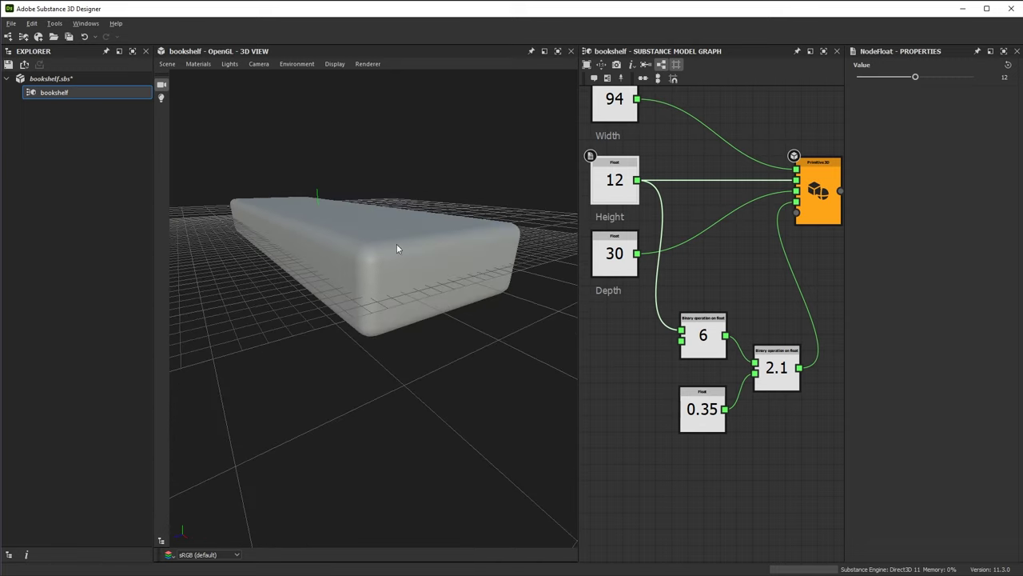
# Reduce the Height value to 5.81 and examine how the plank's bevel follows
pyautogui.moveTo(400, 250); pyautogui.dragTo(541, 267)
pyautogui.moveTo(916, 77); pyautogui.dragTo(885, 97)
# Enclose both binary operation nodes and the 0.35 Float in a frame titled "Normalized Bevel Radius"
pyautogui.moveTo(658, 318); pyautogui.dragTo(819, 431)
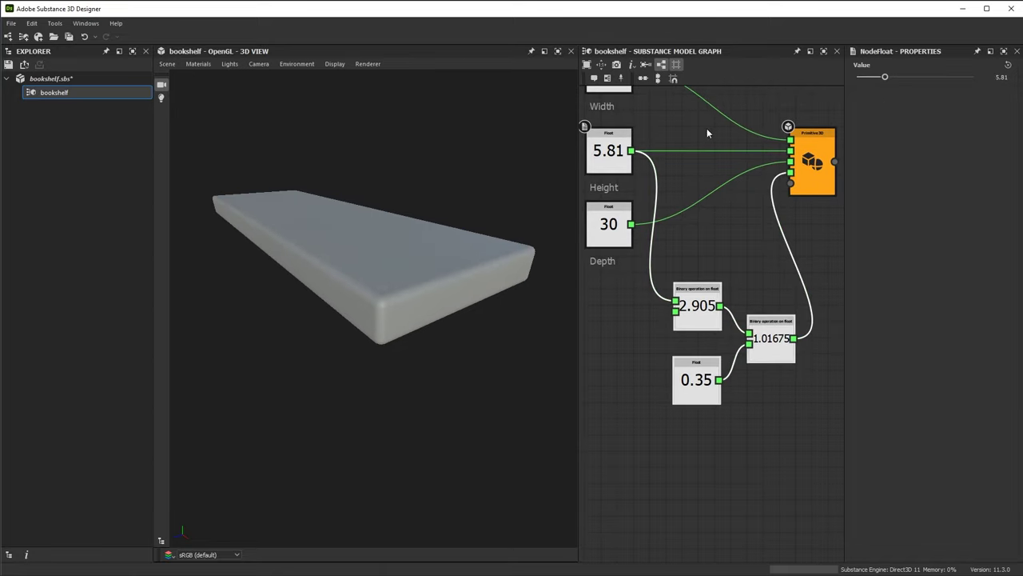
pyautogui.click(608, 79)
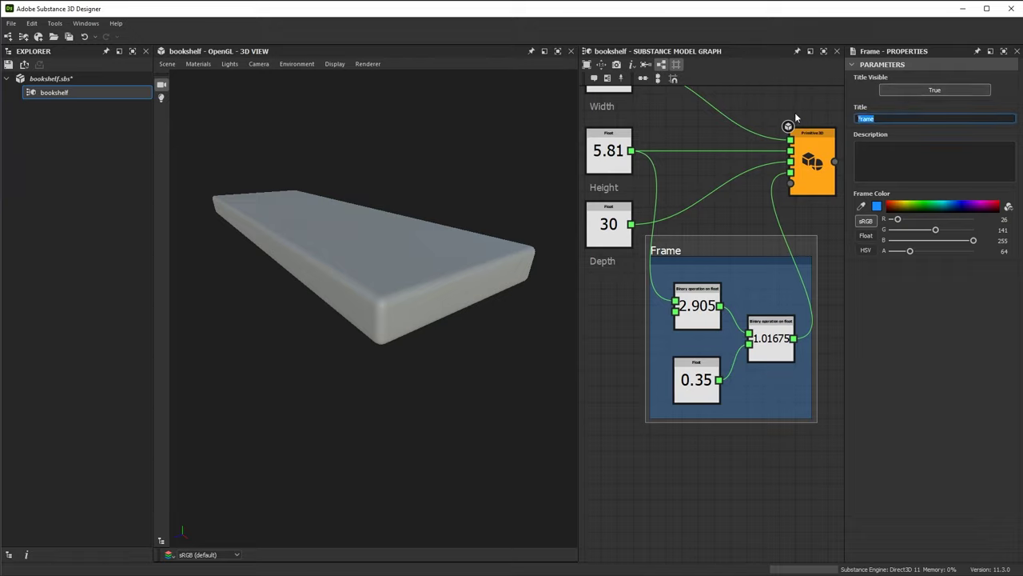
pyautogui.write('Bel')
pyautogui.press('BackSpace')
pyautogui.press('BackSpace')
pyautogui.press('BackSpace')
pyautogui.write('Normalized Bevel Radius')
pyautogui.press('Return')
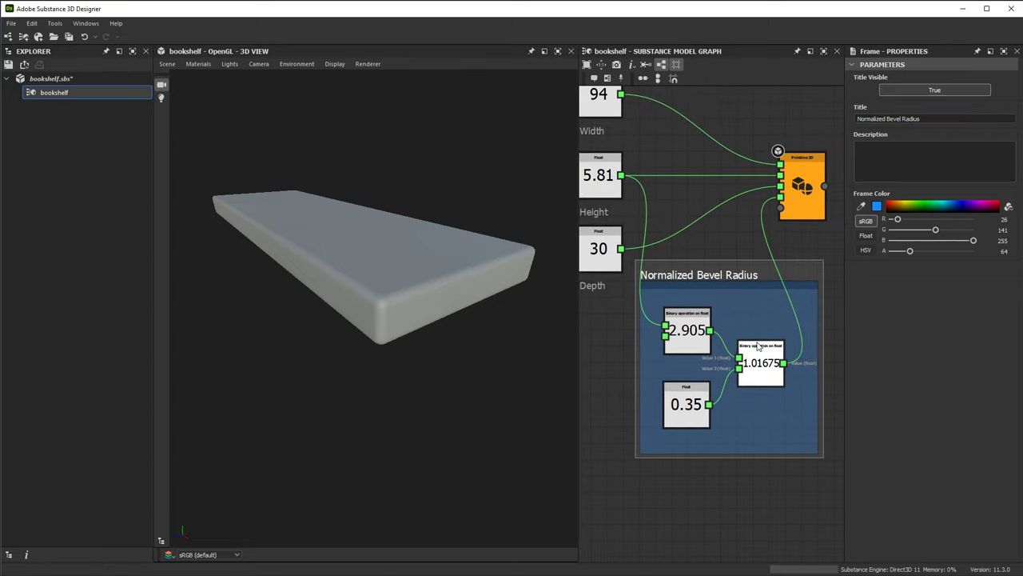
# Examine the first binary operation's multiplication settings, the framed bevel nodes and the plank's overall shape
pyautogui.scroll(3, 712, 336)
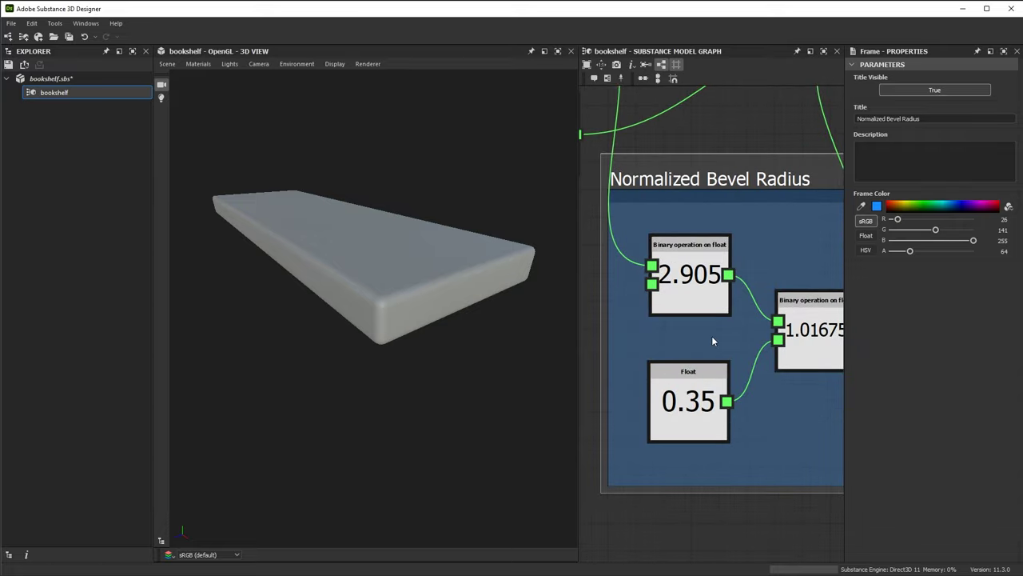
pyautogui.click(698, 252)
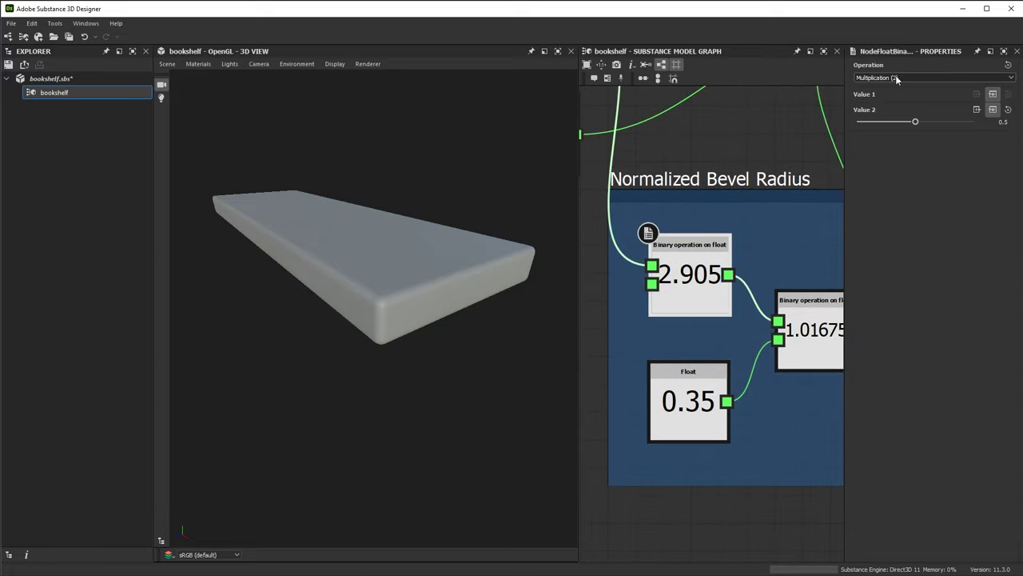
pyautogui.scroll(-5, 743, 342)
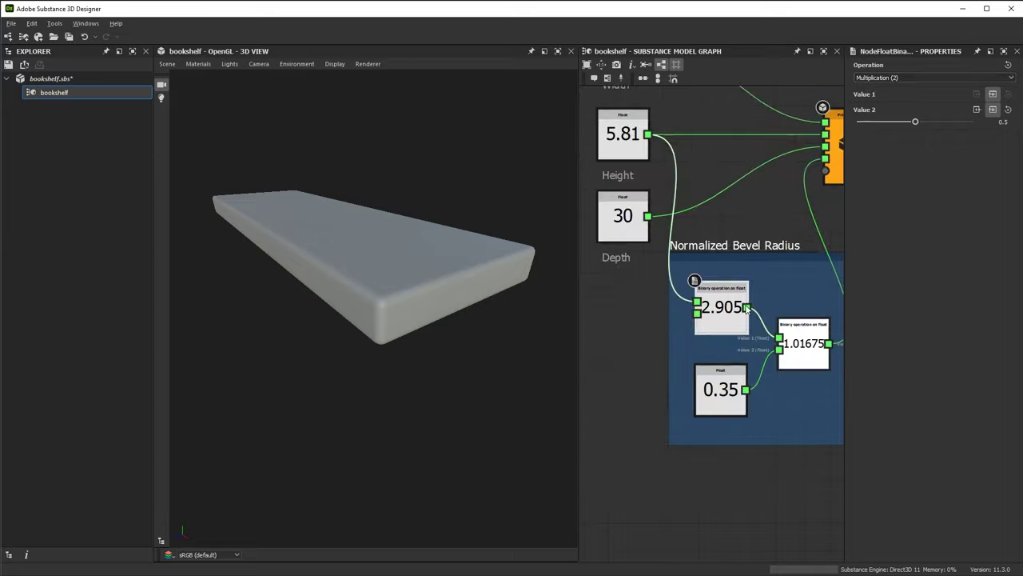
pyautogui.scroll(-2, 729, 305)
pyautogui.moveTo(729, 306); pyautogui.dragTo(678, 242, button='middle')
pyautogui.scroll(-3, 319, 213)
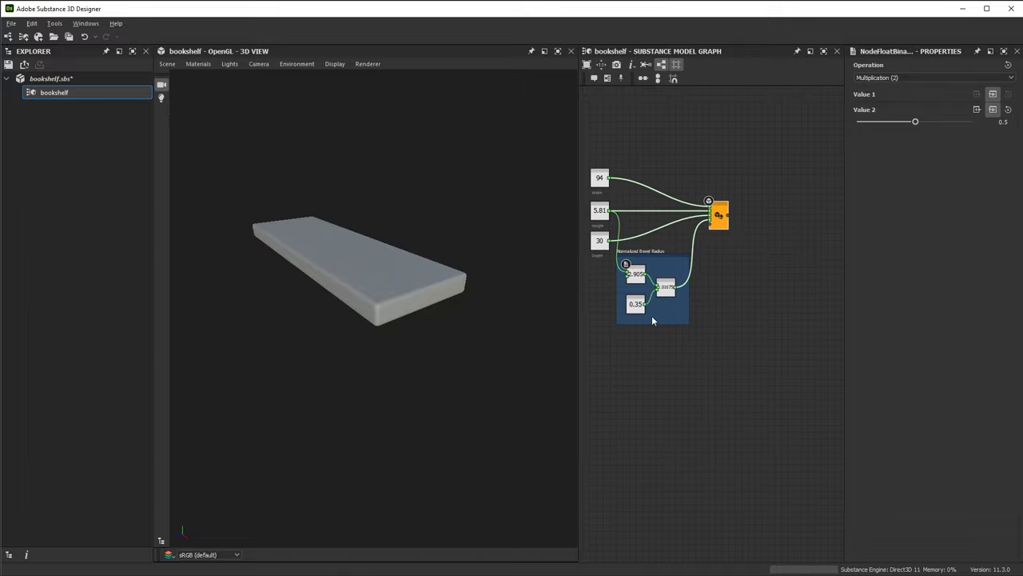
pyautogui.moveTo(416, 319); pyautogui.dragTo(458, 326)
pyautogui.moveTo(448, 305); pyautogui.dragTo(459, 338, button='middle')
pyautogui.scroll(-1, 458, 338)
# Set the Height Float to 2 and check the thinner plank from several angles
pyautogui.scroll(4, 605, 219)
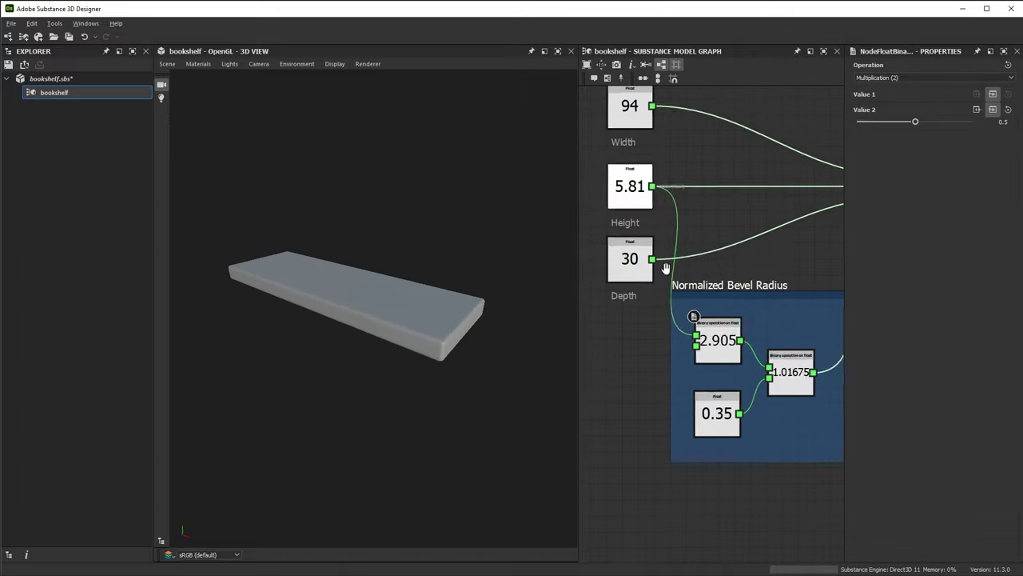
pyautogui.click(609, 167)
pyautogui.doubleClick(1002, 77)
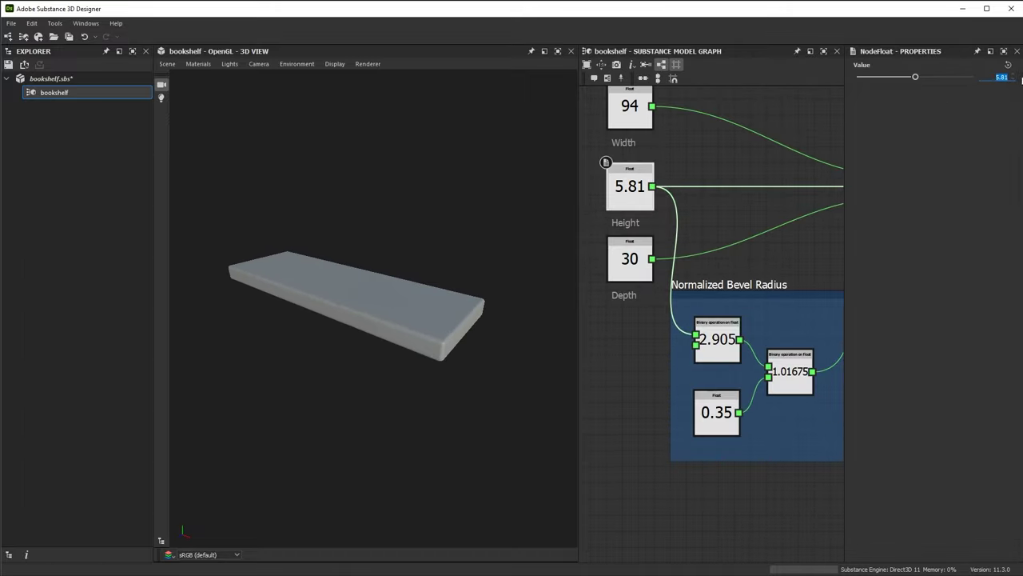
pyautogui.write('2')
pyautogui.press('Return')
pyautogui.moveTo(459, 297); pyautogui.dragTo(490, 338)
pyautogui.scroll(-5, 737, 247)
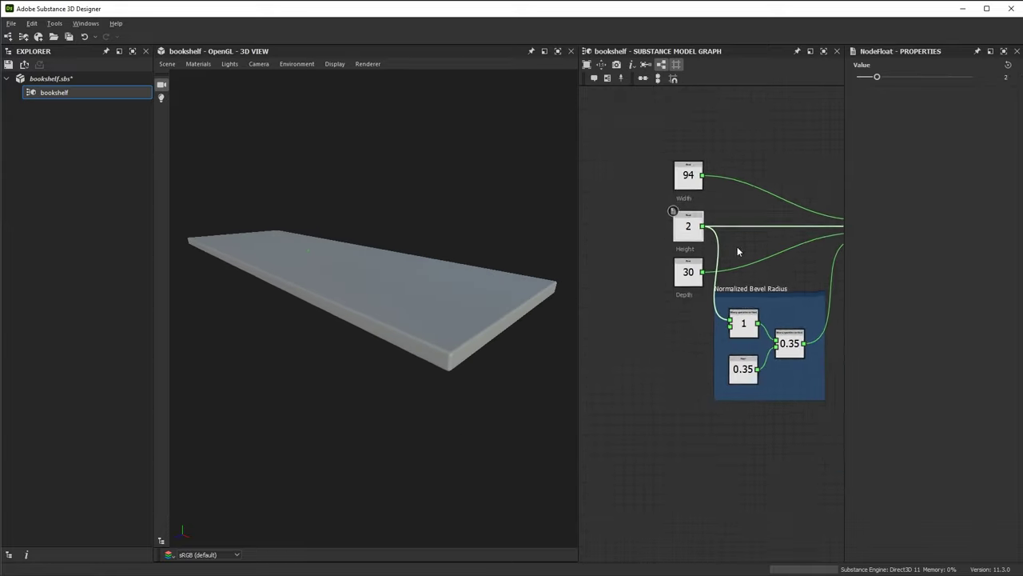
pyautogui.moveTo(755, 231); pyautogui.dragTo(763, 230)
pyautogui.moveTo(385, 307); pyautogui.dragTo(485, 350)
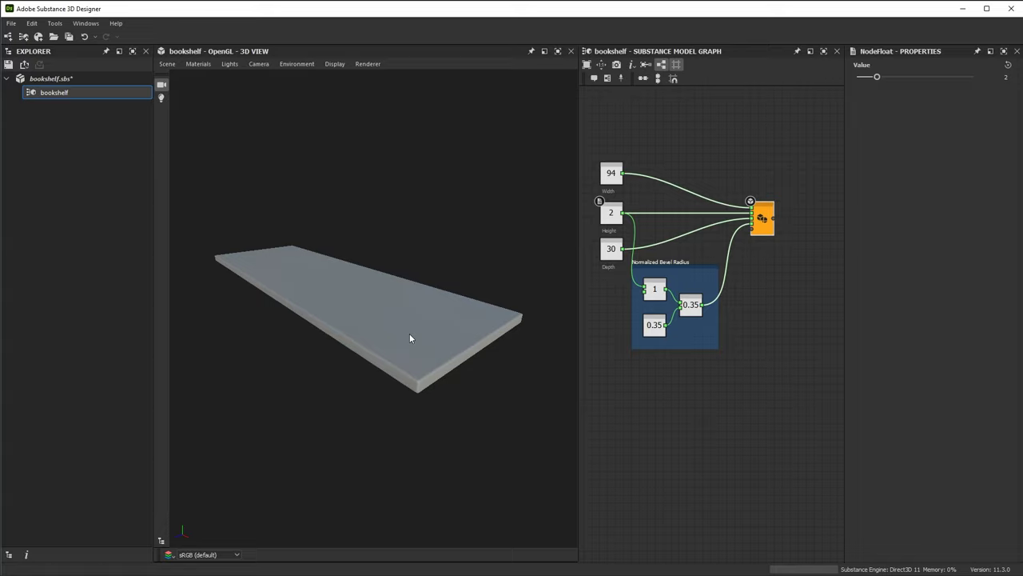
# Add an Array duplication node and place it to the right of the Primitive 3D node
pyautogui.moveTo(708, 252); pyautogui.dragTo(649, 232, button='middle')
pyautogui.scroll(2, 714, 234)
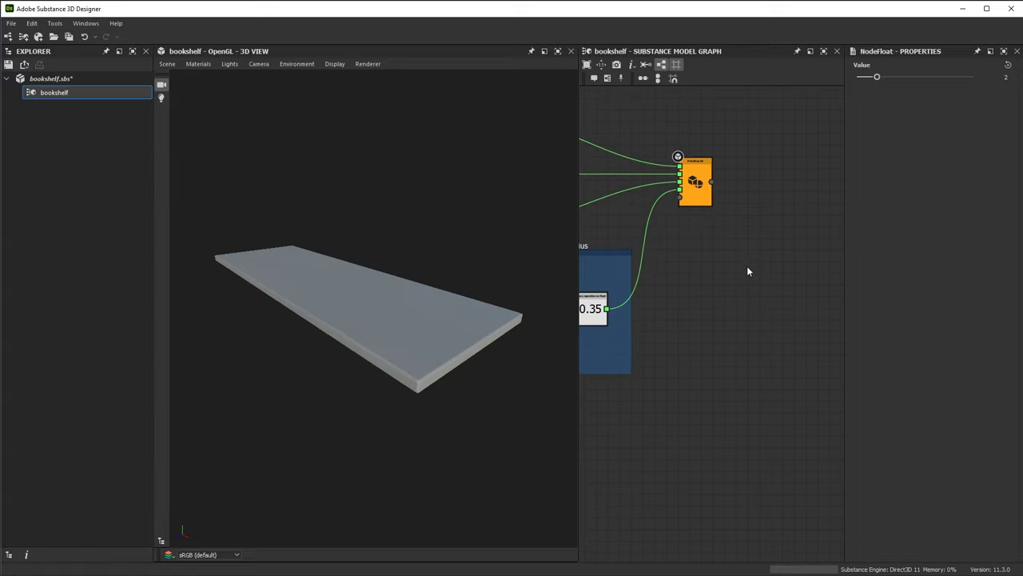
pyautogui.press('space')
pyautogui.write('arr')
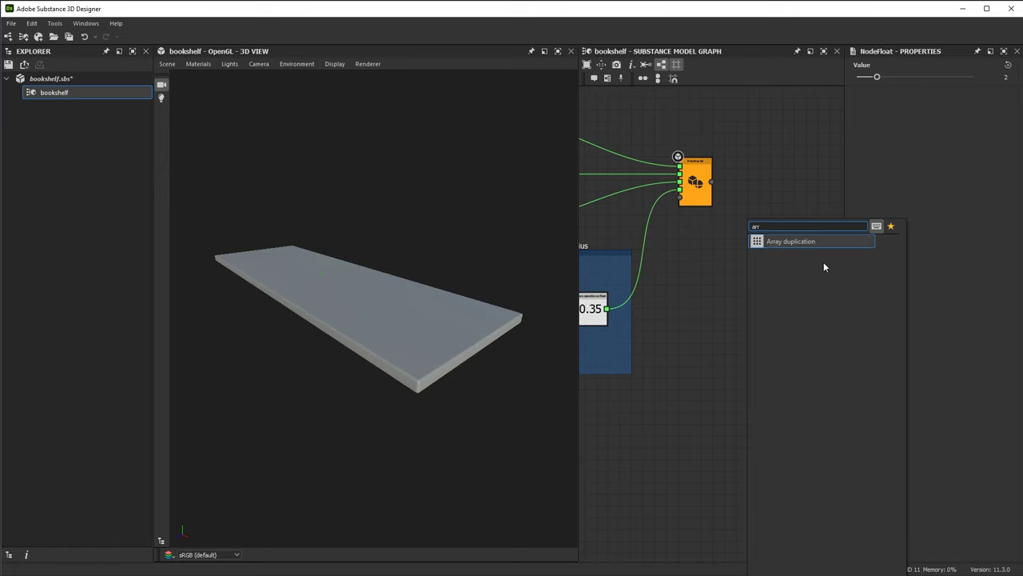
pyautogui.click(778, 246)
pyautogui.moveTo(744, 220); pyautogui.dragTo(734, 254, button='middle')
pyautogui.moveTo(726, 309); pyautogui.dragTo(761, 222)
pyautogui.scroll(3, 761, 226)
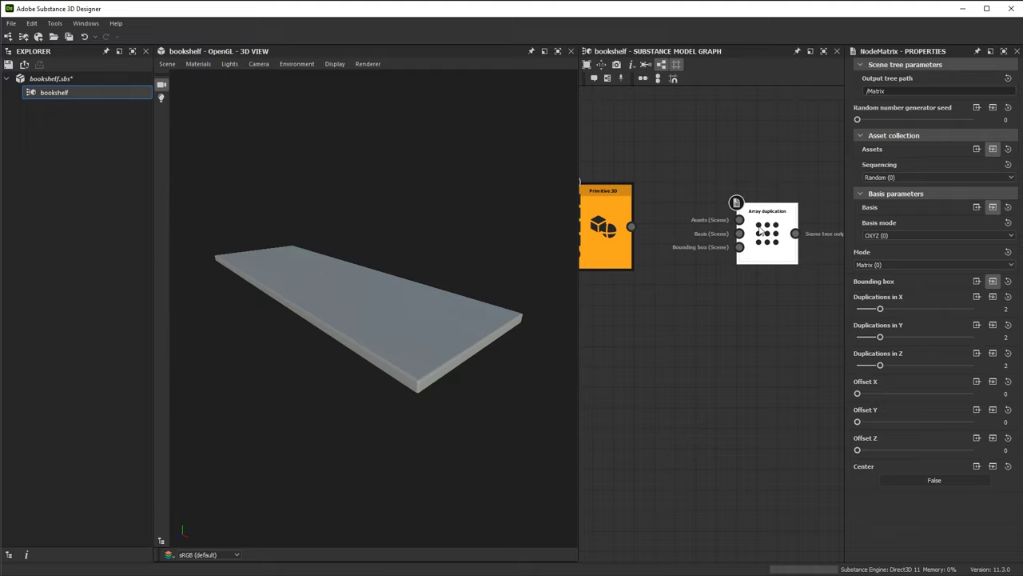
# Connect the primitive's output to both the Assets and Bounding box inputs of the Array duplication node
pyautogui.moveTo(643, 294); pyautogui.dragTo(711, 280, button='middle')
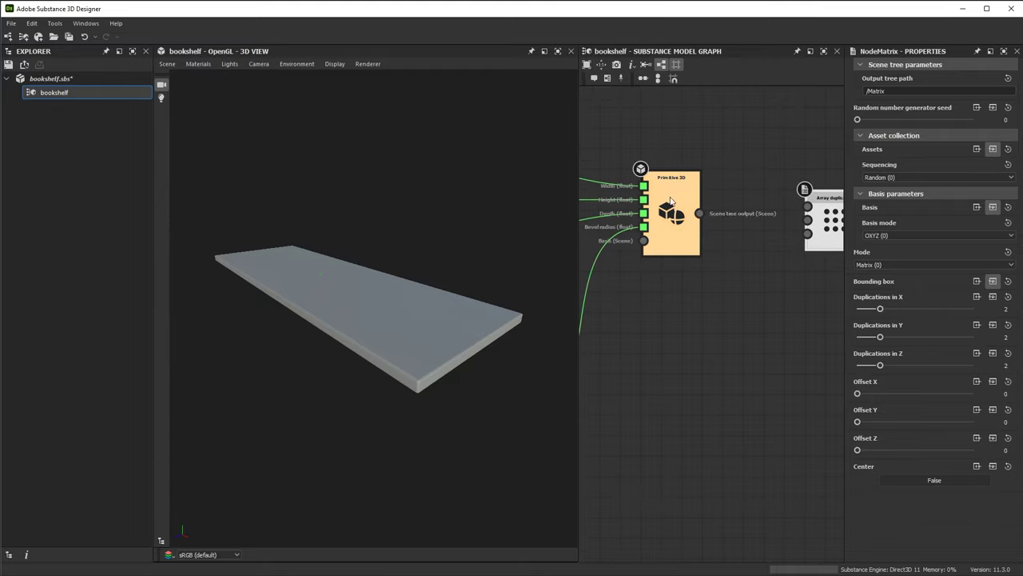
pyautogui.moveTo(691, 220); pyautogui.dragTo(666, 194, button='middle')
pyautogui.moveTo(646, 193); pyautogui.dragTo(754, 188)
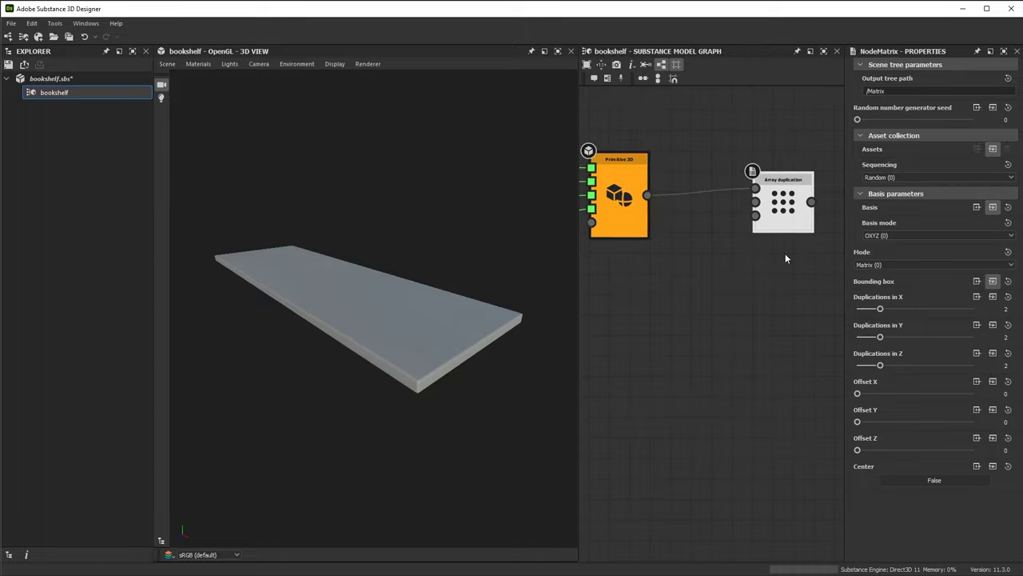
pyautogui.moveTo(646, 366); pyautogui.dragTo(661, 363, button='middle')
pyautogui.moveTo(435, 331); pyautogui.dragTo(217, 245)
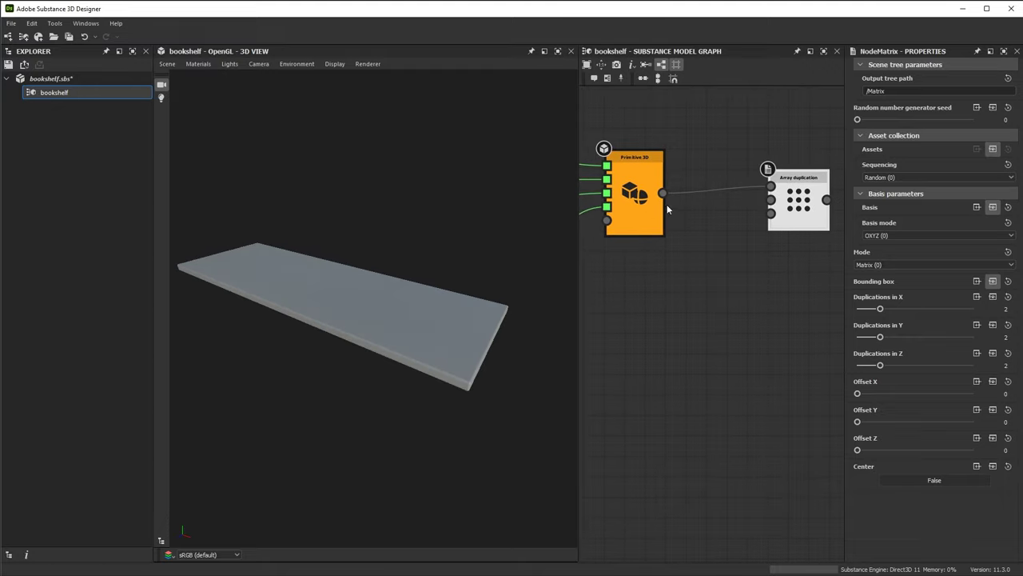
pyautogui.moveTo(787, 229); pyautogui.dragTo(787, 229)
pyautogui.moveTo(760, 341); pyautogui.dragTo(724, 336, button='middle')
pyautogui.scroll(-2, 712, 332)
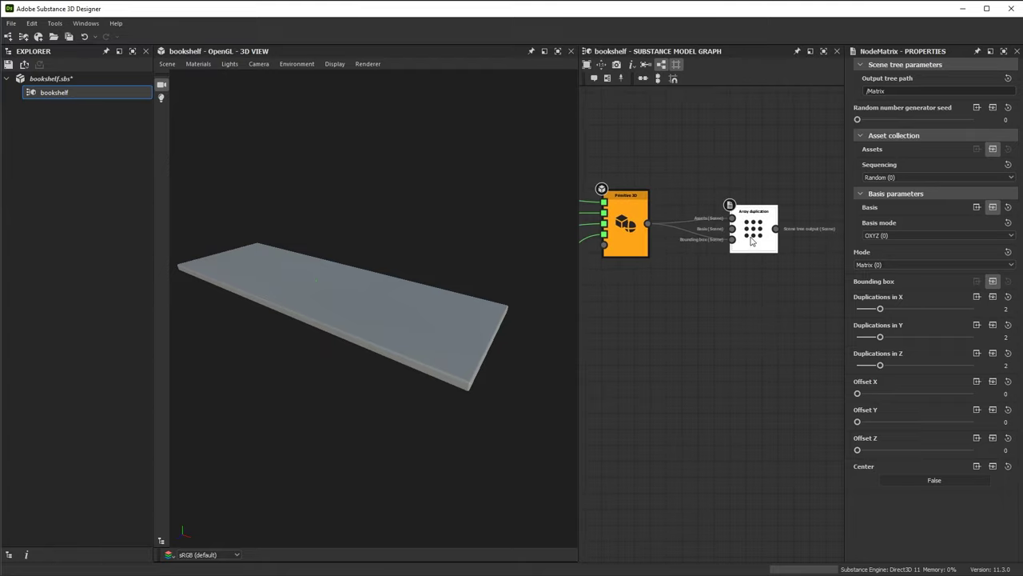
# Show the Array duplication result in the 3D view and set its duplications in X and Z to 1
pyautogui.doubleClick(751, 242)
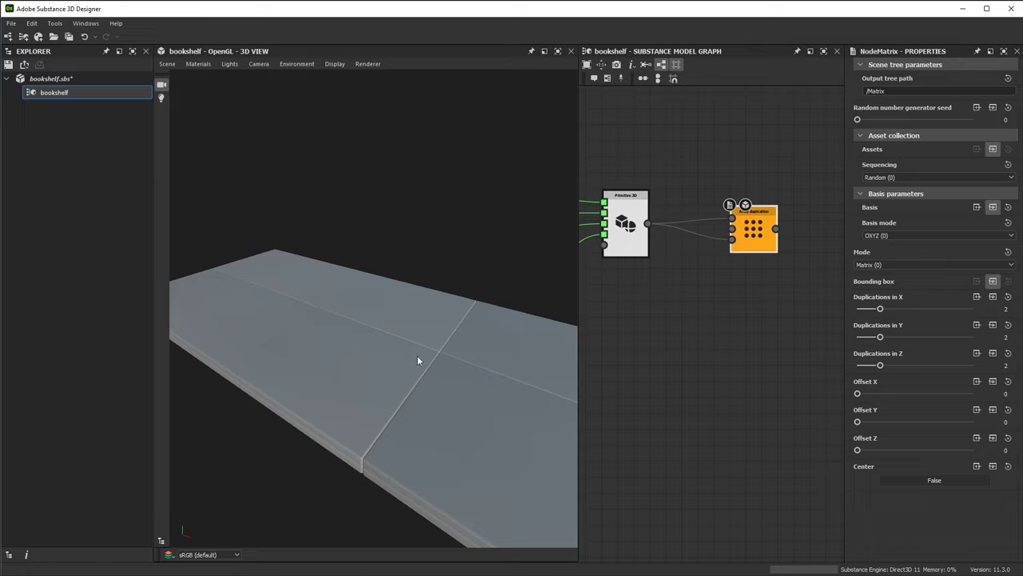
pyautogui.scroll(-4, 415, 324)
pyautogui.moveTo(451, 336); pyautogui.dragTo(516, 390)
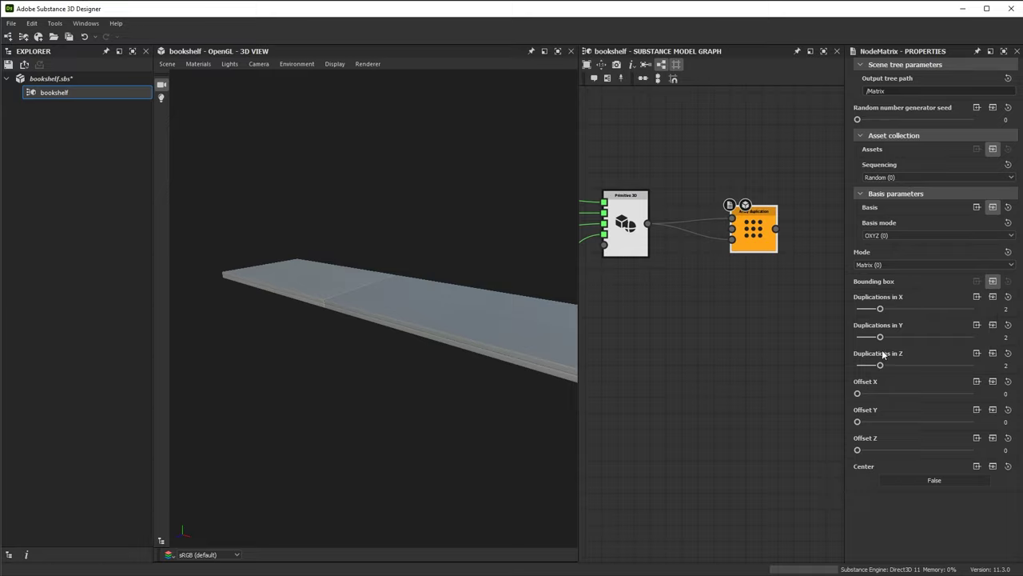
pyautogui.moveTo(880, 311); pyautogui.dragTo(868, 312)
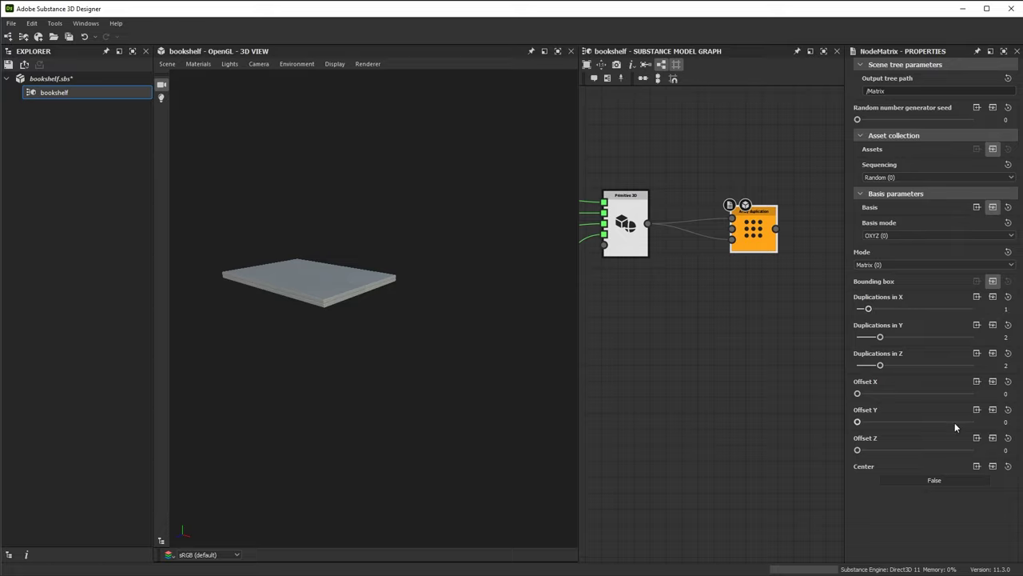
pyautogui.moveTo(880, 366); pyautogui.dragTo(869, 366)
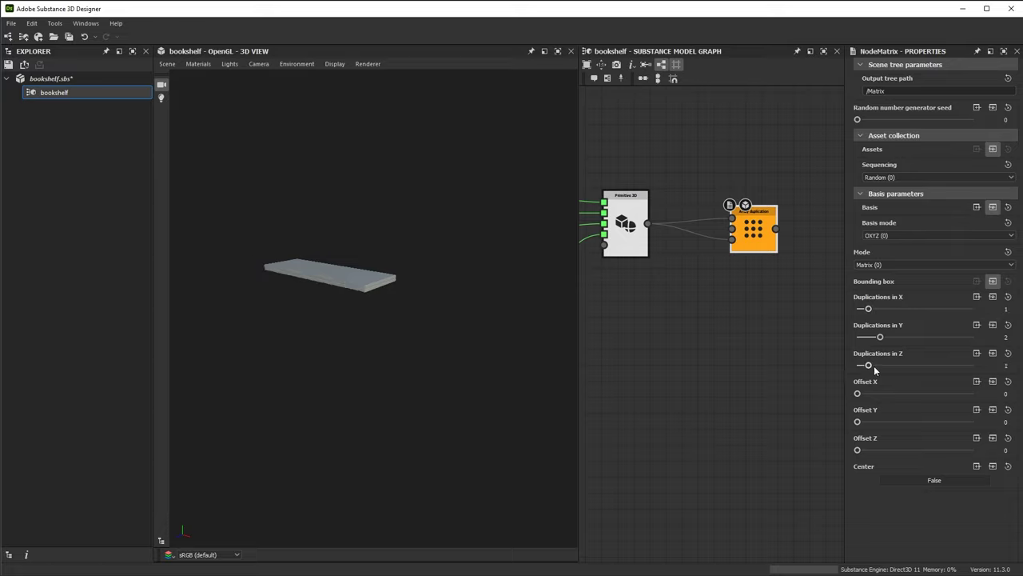
# Try 10 duplications in Y for the plank stack, and settle on 6
pyautogui.scroll(5, 383, 296)
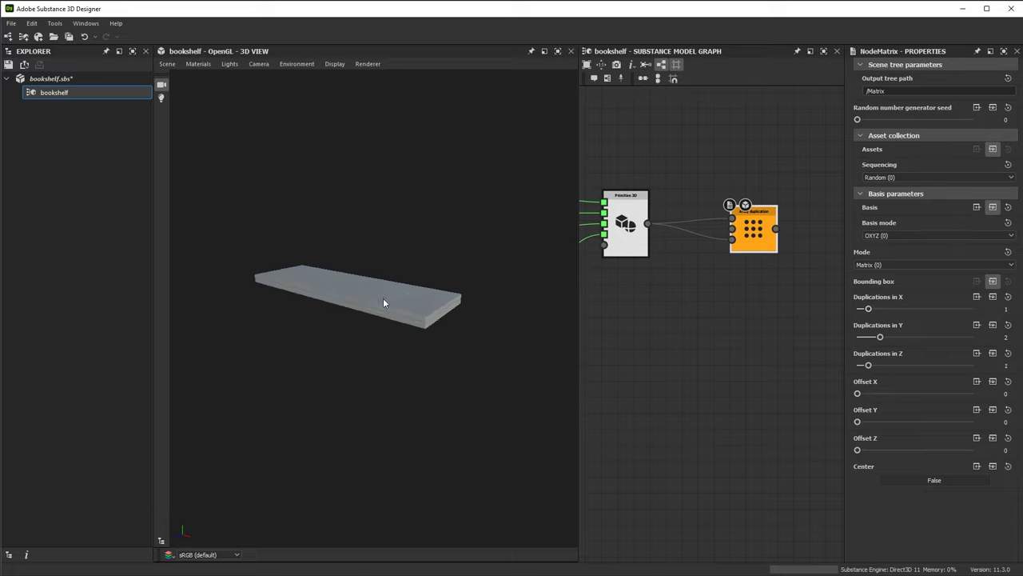
pyautogui.moveTo(466, 415); pyautogui.dragTo(425, 384, button='middle')
pyautogui.moveTo(425, 384); pyautogui.dragTo(427, 330)
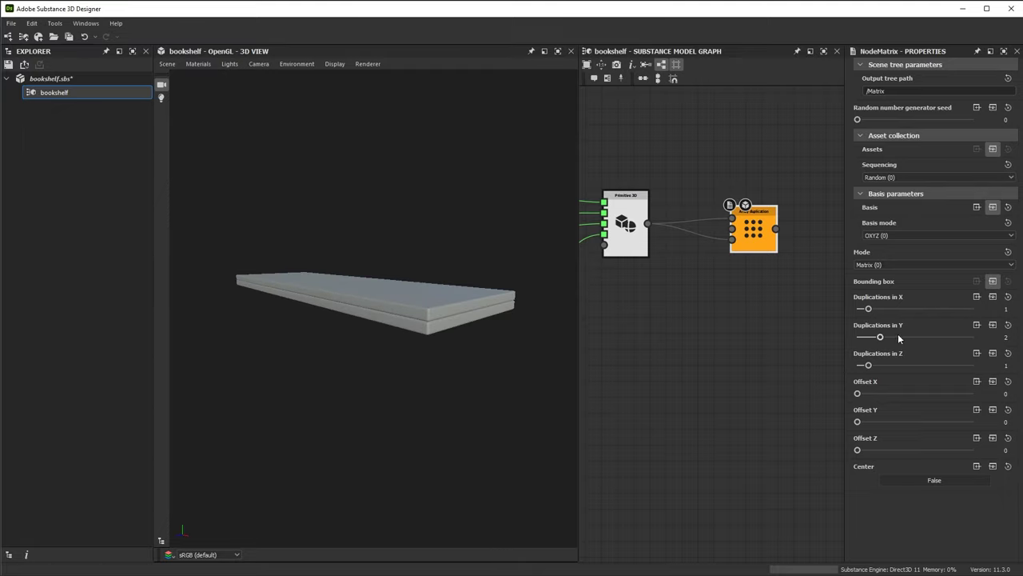
pyautogui.moveTo(882, 336); pyautogui.dragTo(992, 359)
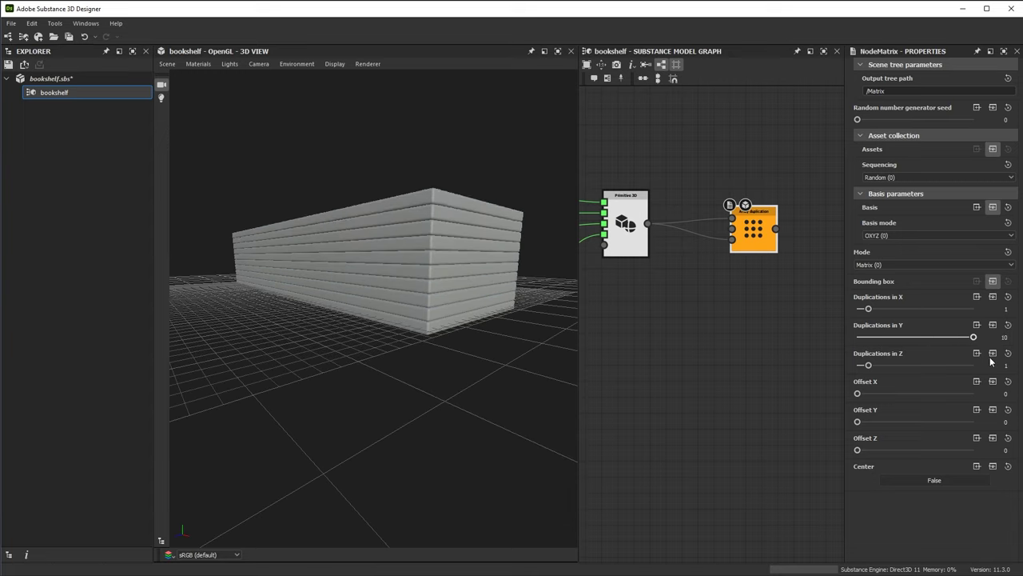
pyautogui.scroll(-3, 390, 265)
pyautogui.moveTo(390, 265); pyautogui.dragTo(459, 308)
pyautogui.doubleClick(1006, 337)
pyautogui.write('6')
pyautogui.press('Return')
# Test the vertical gap between planks by raising the array's Offset Y to 1, and return it to 0
pyautogui.scroll(-2, 606, 354)
pyautogui.moveTo(750, 342); pyautogui.dragTo(785, 333, button='middle')
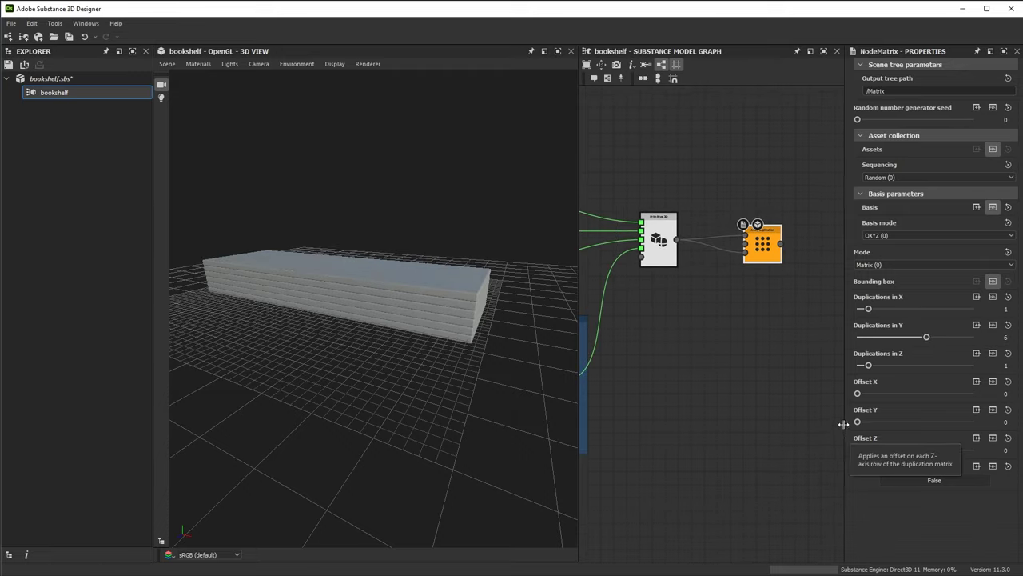
pyautogui.moveTo(858, 421); pyautogui.dragTo(1010, 450)
pyautogui.moveTo(365, 279); pyautogui.dragTo(511, 397)
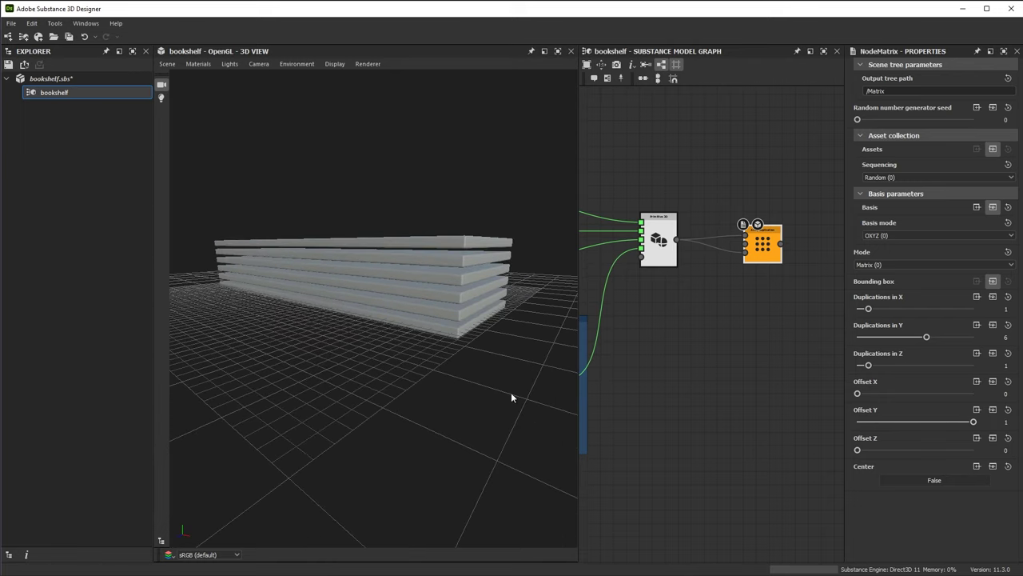
pyautogui.moveTo(972, 421); pyautogui.dragTo(856, 424)
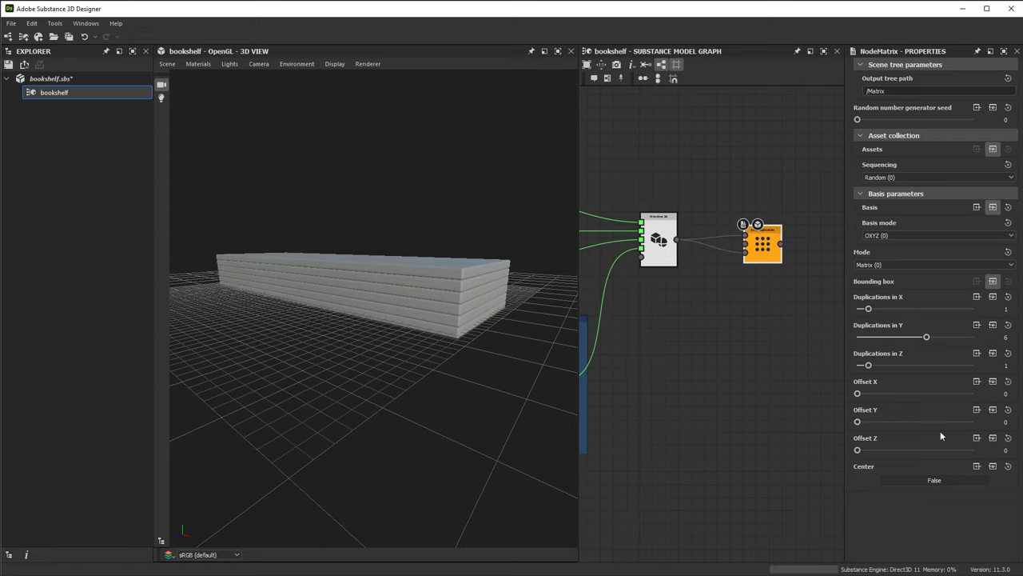
# Expose the array's Offset Y as a Float node placed below the primitive, and set its value to 30
pyautogui.click(976, 410)
pyautogui.moveTo(674, 242); pyautogui.dragTo(667, 326)
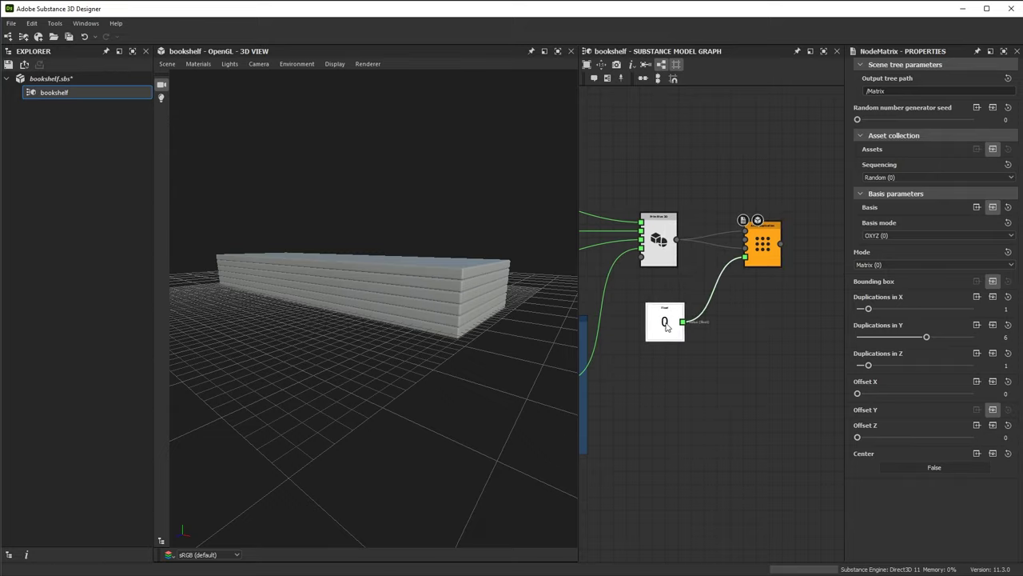
pyautogui.click(1006, 78)
pyautogui.write('30')
pyautogui.press('Return')
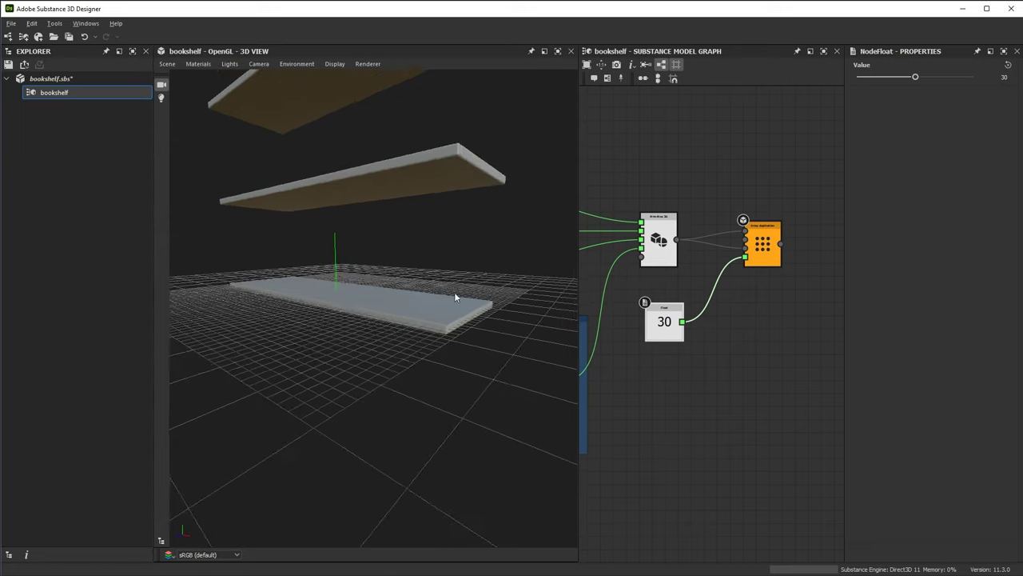
pyautogui.moveTo(473, 368); pyautogui.dragTo(494, 363)
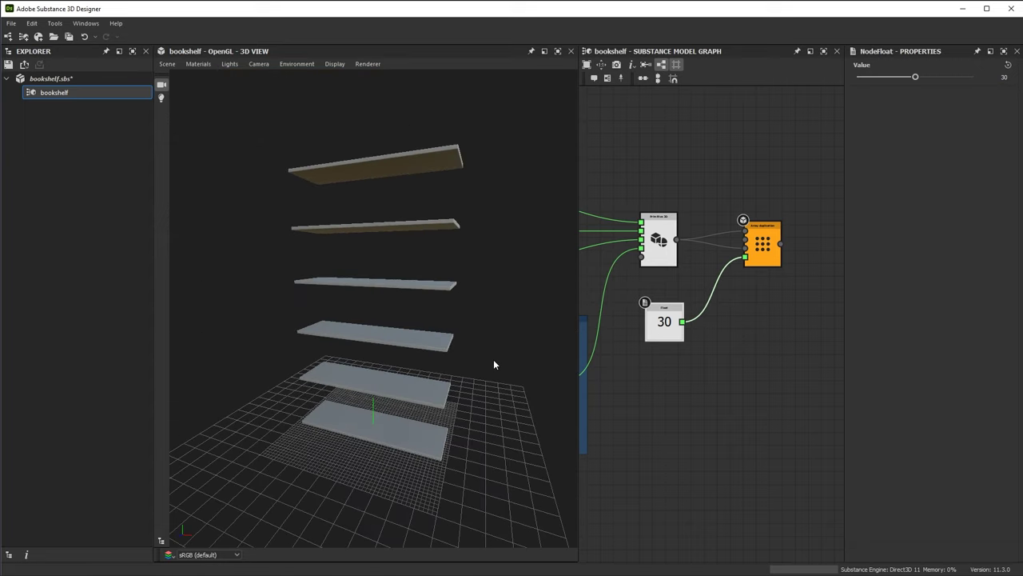
# Attach a comment reading "Offset" to the 30 Float node
pyautogui.rightClick(672, 323)
pyautogui.click(715, 330)
pyautogui.moveTo(900, 113); pyautogui.dragTo(795, 90)
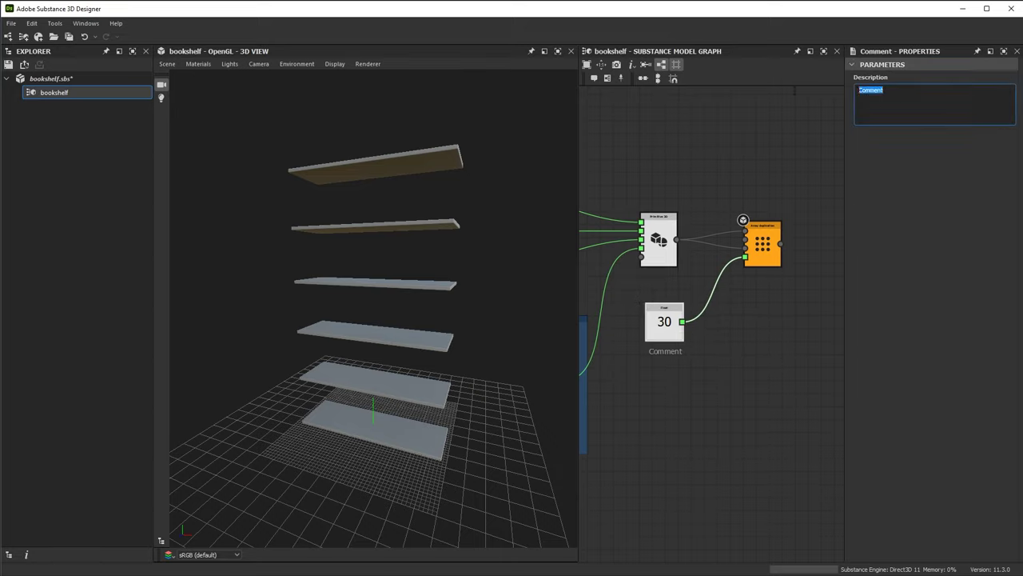
pyautogui.write('Offset')
# Test the shelf count by lowering the array's duplications in Y to 5, and restore it to 6
pyautogui.scroll(2, 737, 348)
pyautogui.click(788, 240)
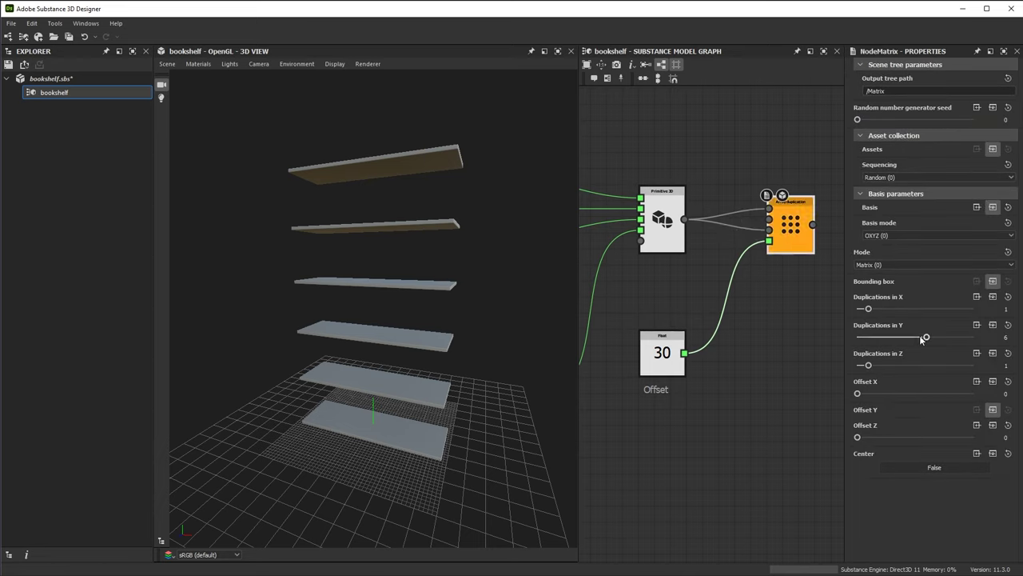
pyautogui.moveTo(925, 338)
pyautogui.mouseDown()
pyautogui.moveTo(886, 338)
pyautogui.moveTo(937, 345)
pyautogui.moveTo(890, 342)
pyautogui.moveTo(910, 348)
pyautogui.mouseUp()
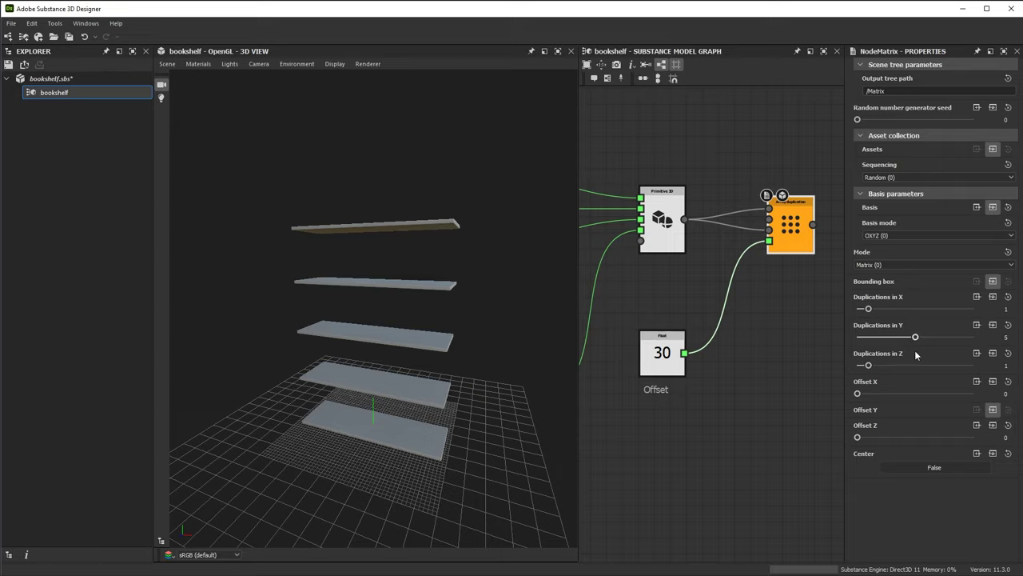
pyautogui.moveTo(917, 355); pyautogui.dragTo(929, 356)
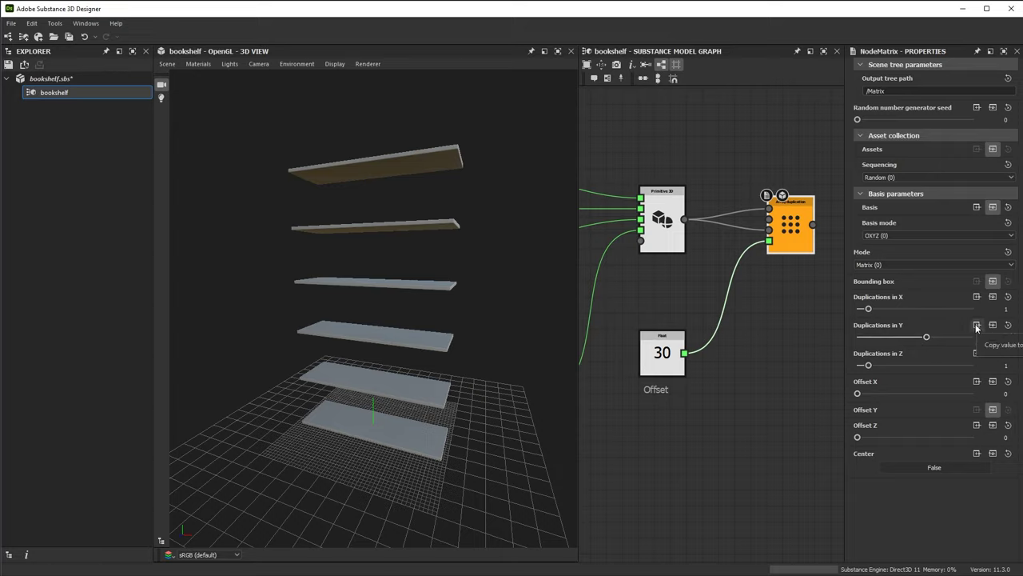
# Expose the array's Duplications in Y as an Integer node below the primitive, with an attached comment reading "Shelf Amount"
pyautogui.click(976, 327)
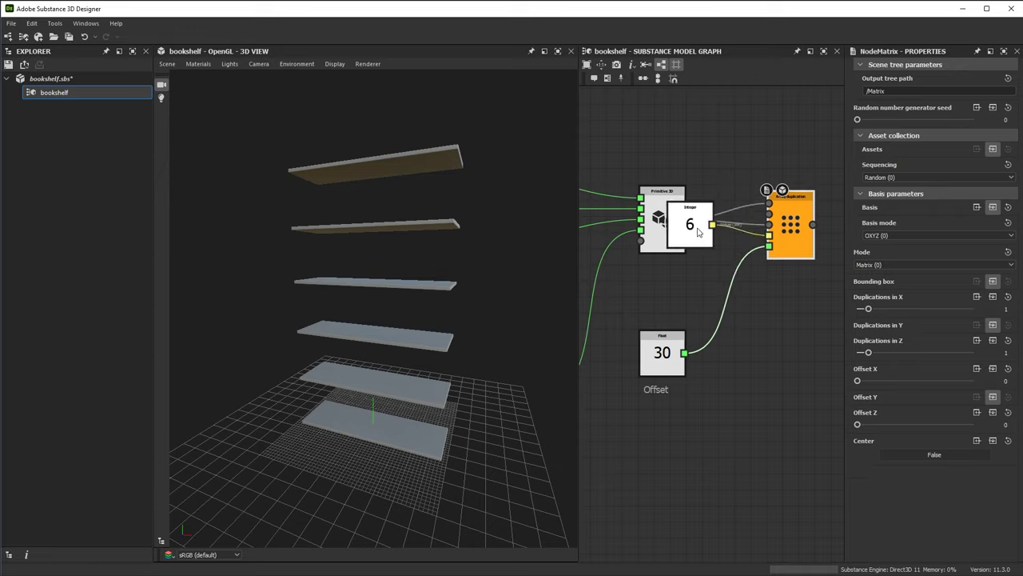
pyautogui.click(664, 297)
pyautogui.rightClick(664, 292)
pyautogui.click(688, 297)
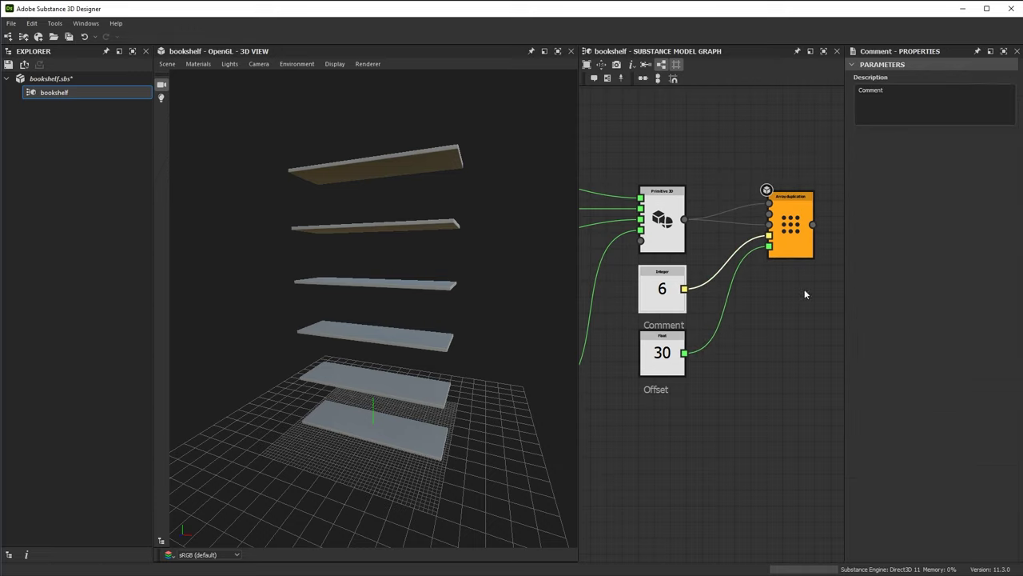
pyautogui.doubleClick(898, 92)
pyautogui.write('Shelf')
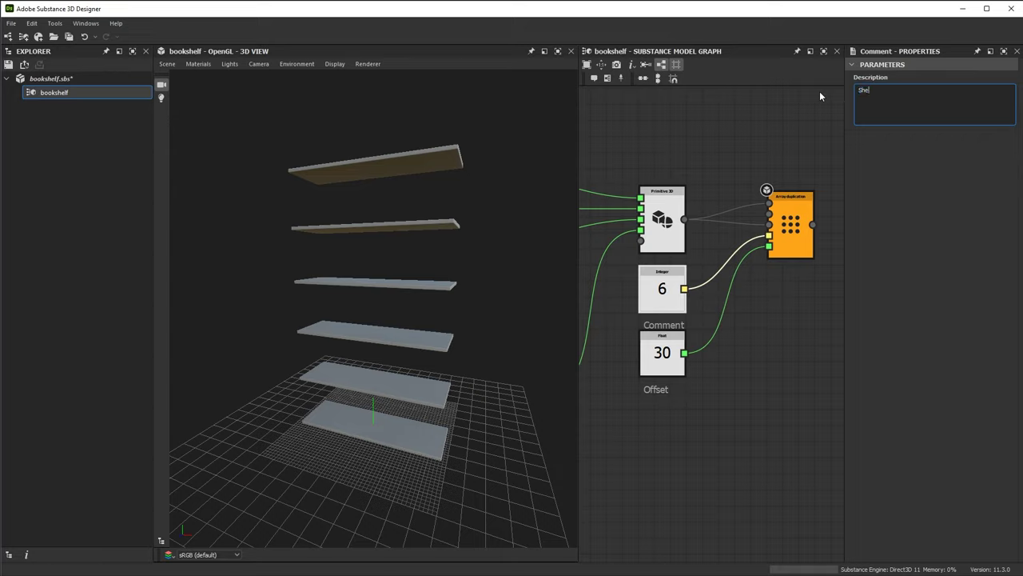
pyautogui.write(' Amount')
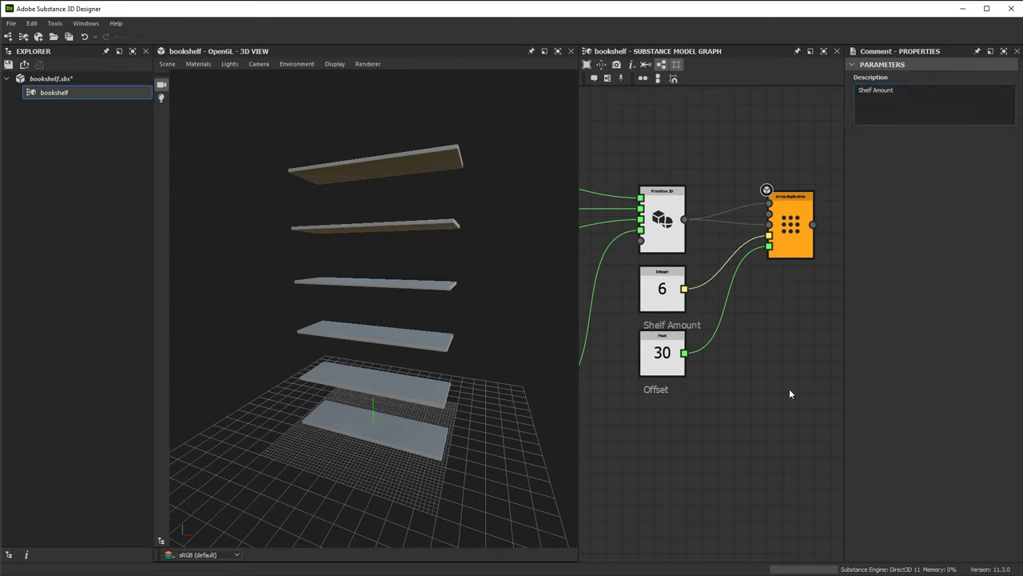
# Space out the Integer, Offset float and Array duplication nodes below the primitive so their labels do not overlap
pyautogui.moveTo(662, 369); pyautogui.dragTo(662, 401)
pyautogui.moveTo(662, 300); pyautogui.dragTo(662, 316)
pyautogui.moveTo(783, 238); pyautogui.dragTo(790, 294)
pyautogui.moveTo(697, 346); pyautogui.dragTo(696, 307, button='middle')
# Test the shelf count by varying the Shelf Amount integer's value, and restore it to 6
pyautogui.click(650, 273)
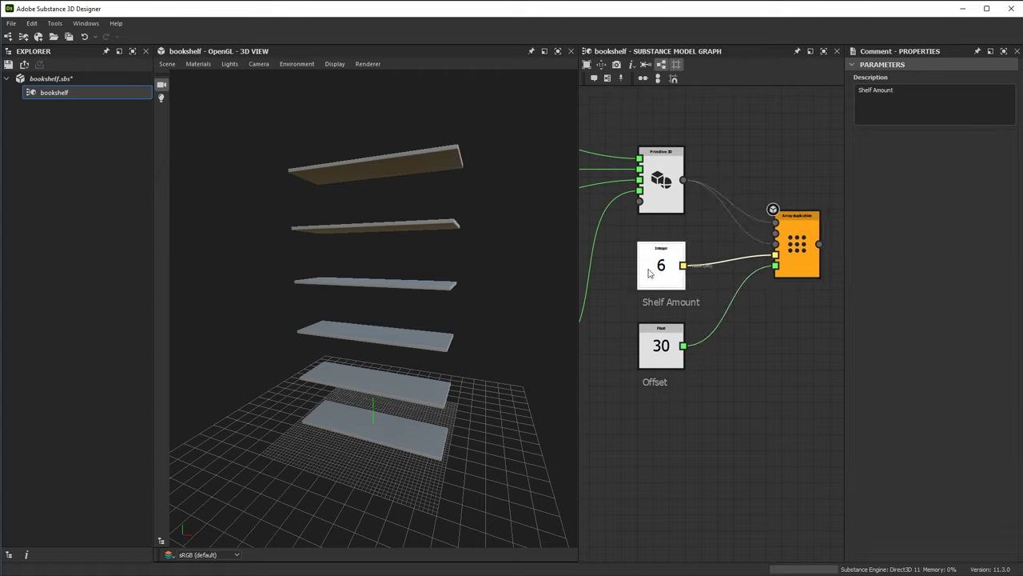
pyautogui.moveTo(928, 77); pyautogui.dragTo(921, 100)
pyautogui.doubleClick(1009, 78)
pyautogui.write('6')
pyautogui.press('Return')
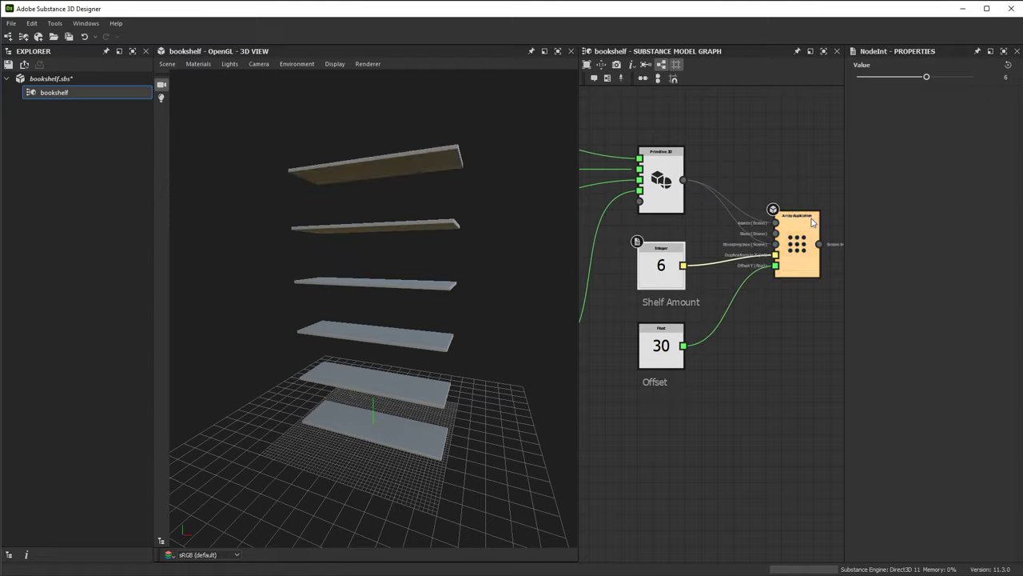
# Examine up close how the lowest plank sits relative to the ground grid in the 3D view
pyautogui.moveTo(526, 327); pyautogui.dragTo(398, 164)
pyautogui.moveTo(432, 411); pyautogui.dragTo(460, 445, button='right')
pyautogui.moveTo(432, 409); pyautogui.dragTo(399, 345, button='middle')
pyautogui.moveTo(427, 369); pyautogui.dragTo(478, 464, button='right')
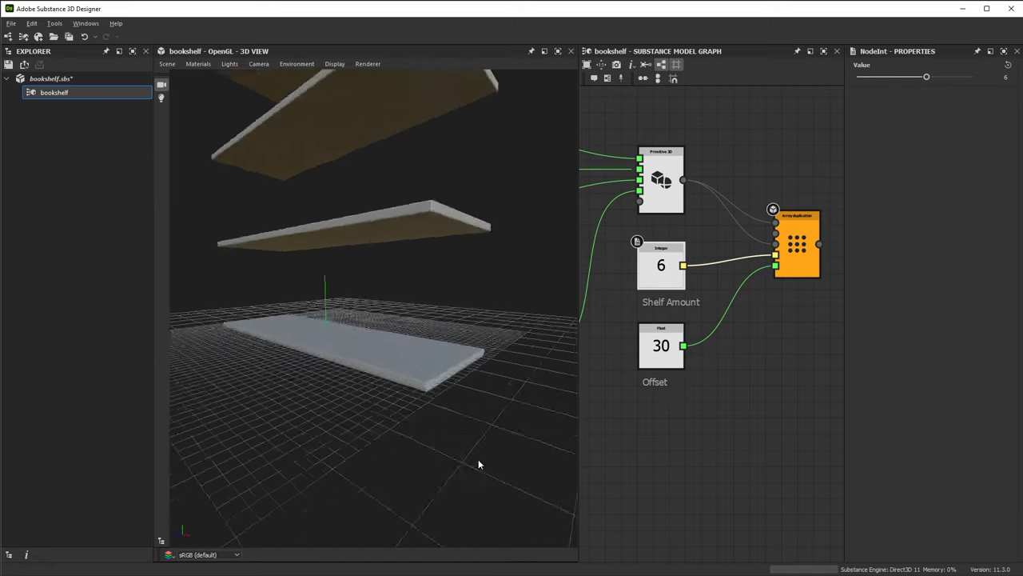
pyautogui.moveTo(478, 461); pyautogui.dragTo(429, 390)
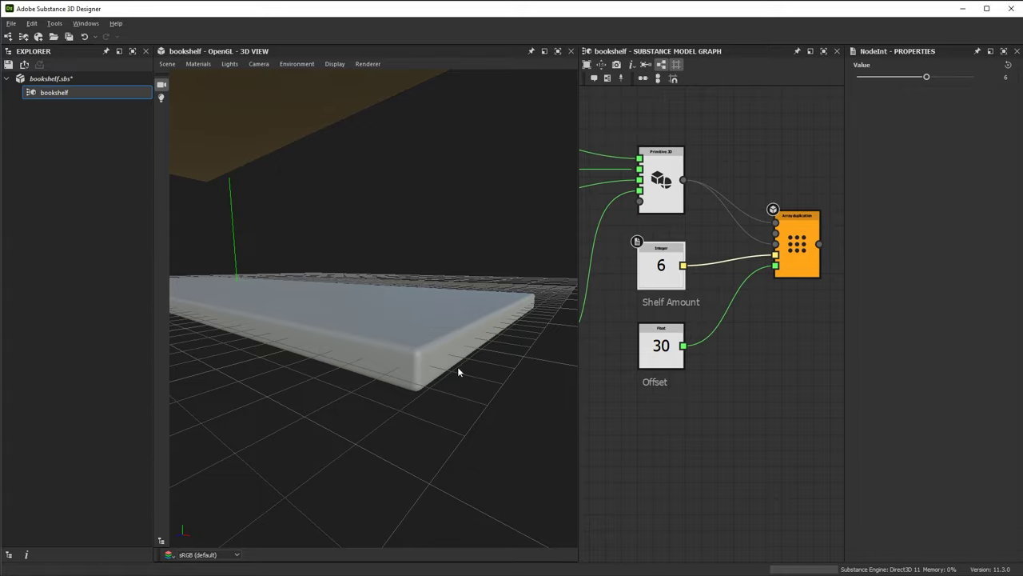
pyautogui.moveTo(434, 381); pyautogui.dragTo(374, 364)
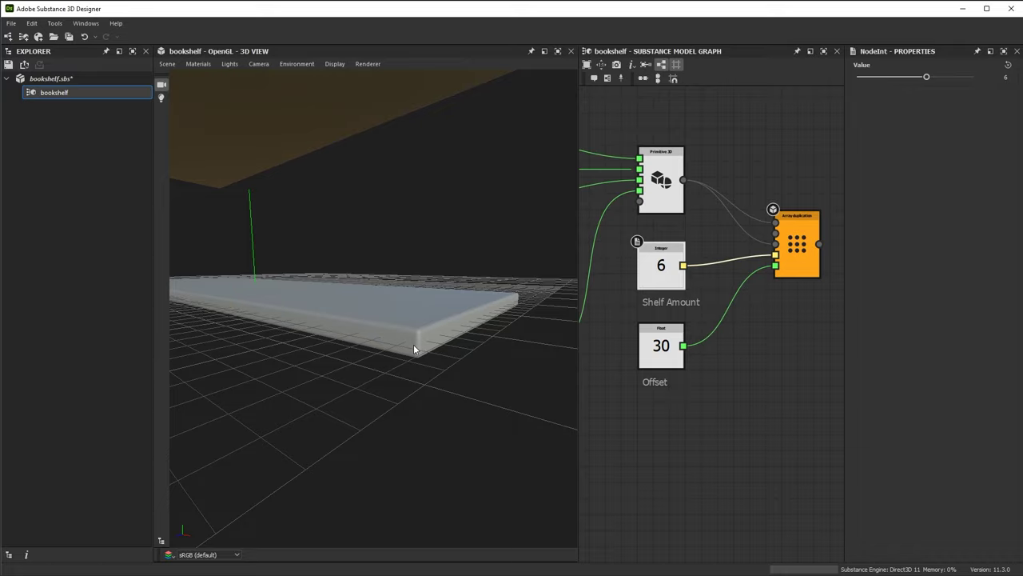
pyautogui.moveTo(429, 322); pyautogui.dragTo(480, 412, button='right')
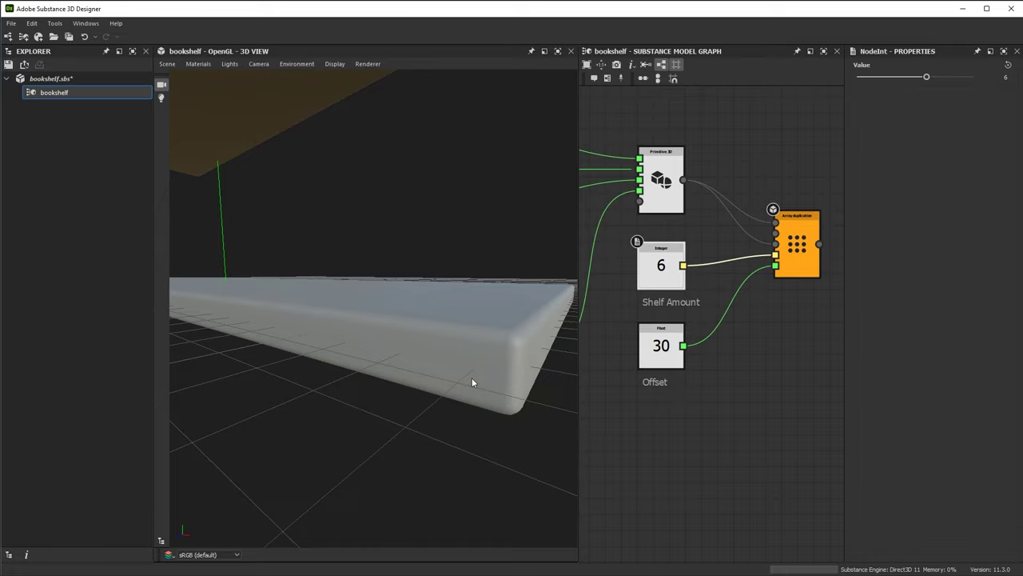
pyautogui.moveTo(483, 392); pyautogui.dragTo(454, 346)
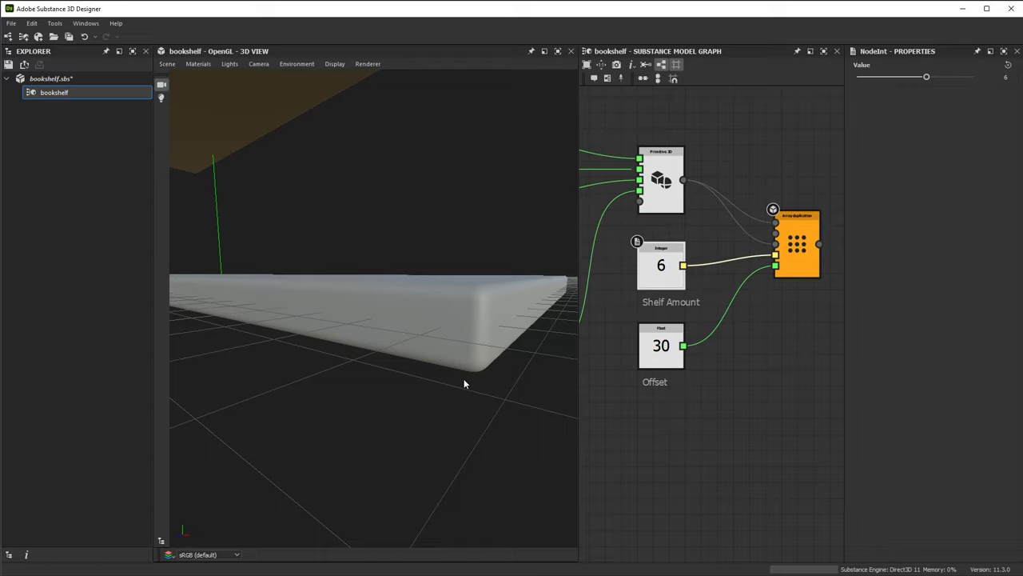
# Add a Transform node to the graph beside the Array duplication node
pyautogui.scroll(-3, 483, 369)
pyautogui.scroll(-3, 711, 350)
pyautogui.moveTo(756, 346); pyautogui.dragTo(644, 329, button='middle')
pyautogui.click(682, 313)
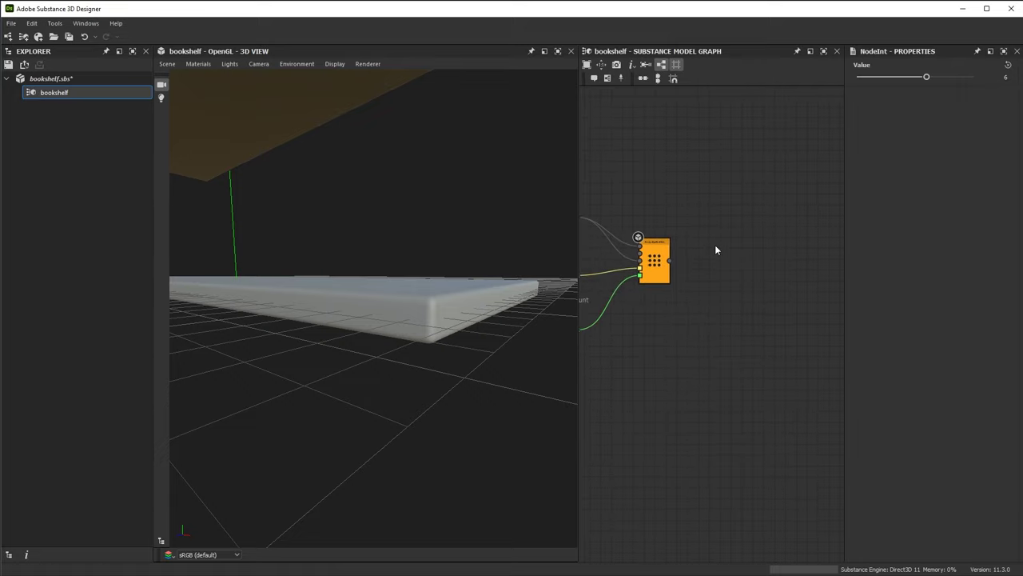
pyautogui.press('space')
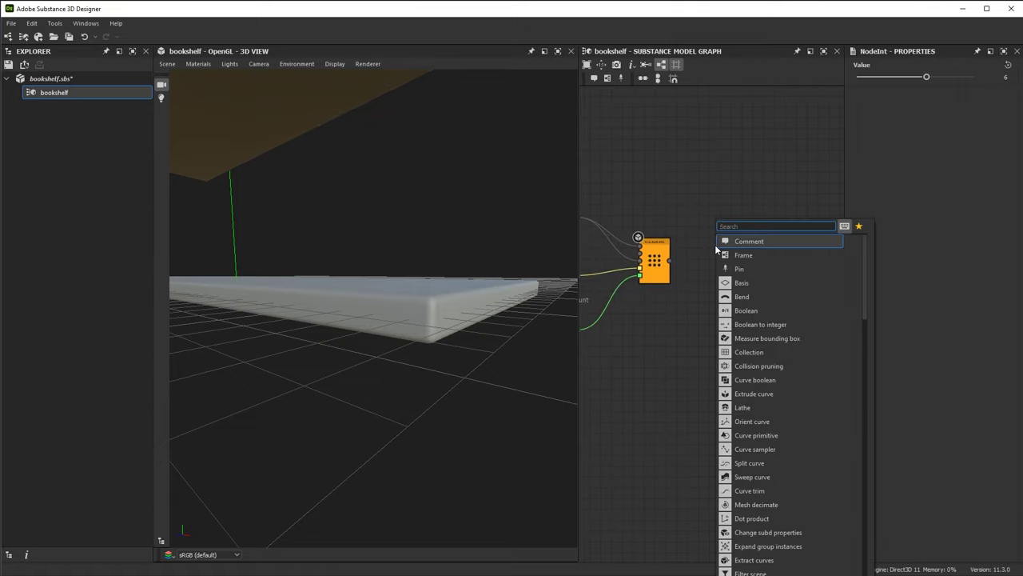
pyautogui.write('tran')
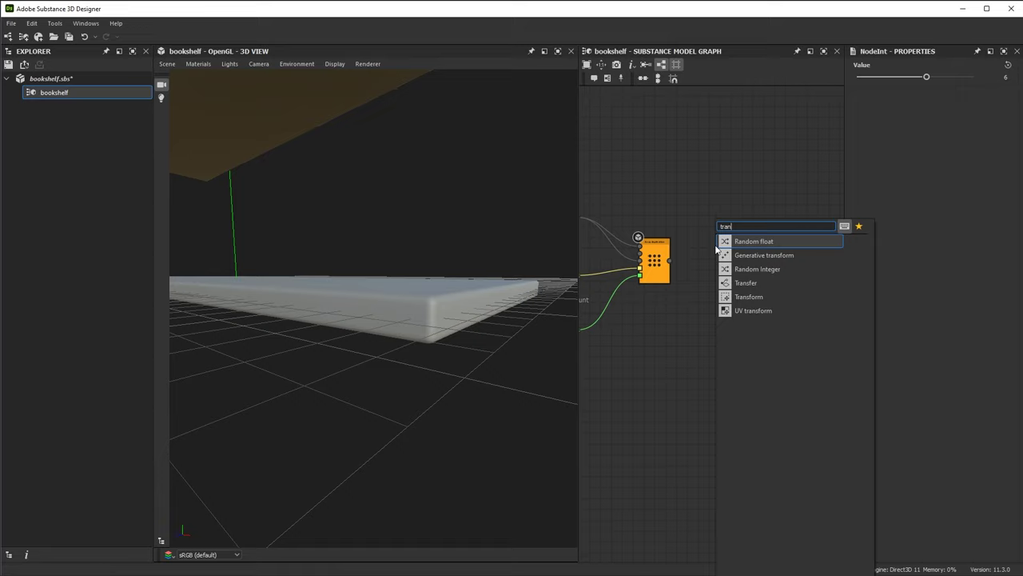
pyautogui.click(745, 296)
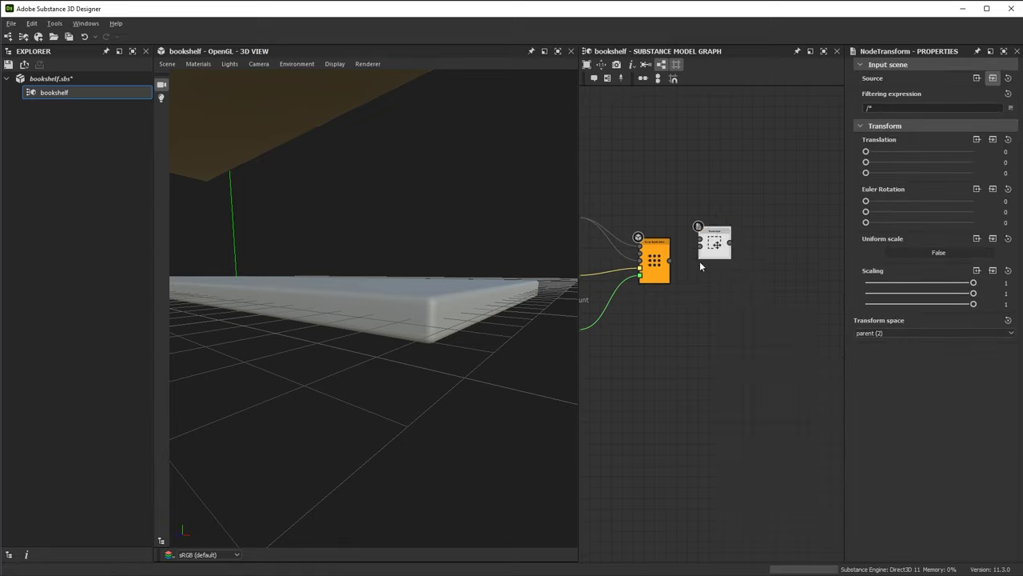
pyautogui.scroll(5, 700, 261)
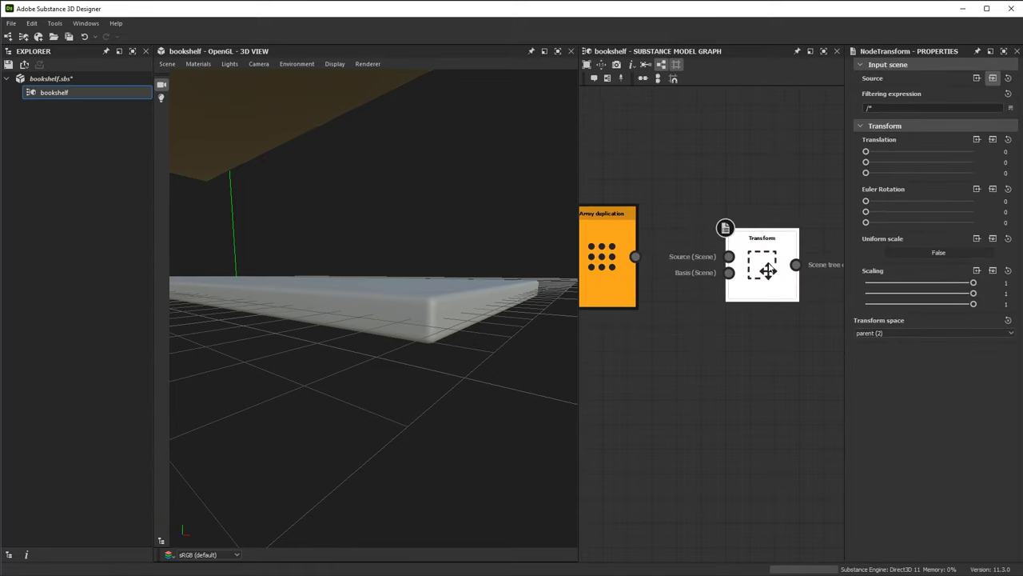
# Place the Transform node above the array and connect the primitive's output to its Source input
pyautogui.moveTo(636, 258); pyautogui.dragTo(658, 161)
pyautogui.click(661, 140)
pyautogui.moveTo(700, 283); pyautogui.dragTo(739, 310, button='middle')
pyautogui.scroll(-3, 739, 310)
pyautogui.press('f')
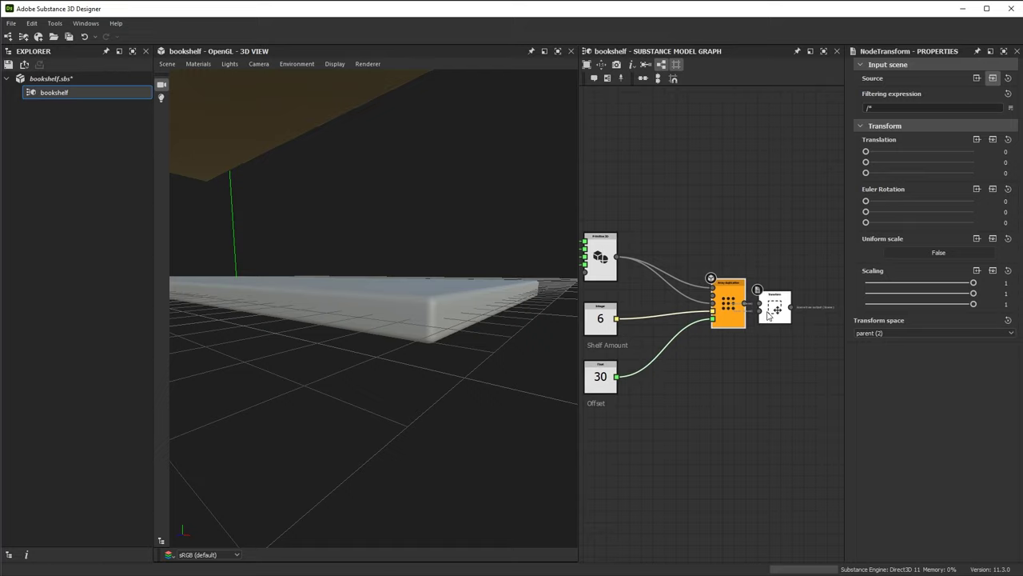
pyautogui.moveTo(770, 314); pyautogui.dragTo(691, 220)
pyautogui.scroll(2, 615, 259)
pyautogui.moveTo(609, 261); pyautogui.dragTo(651, 257, button='middle')
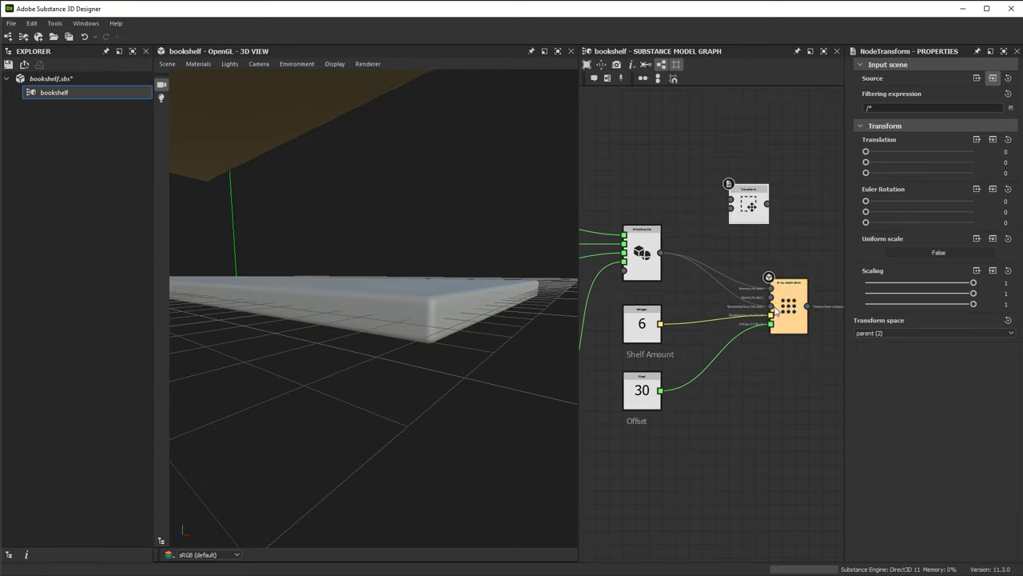
pyautogui.scroll(3, 702, 264)
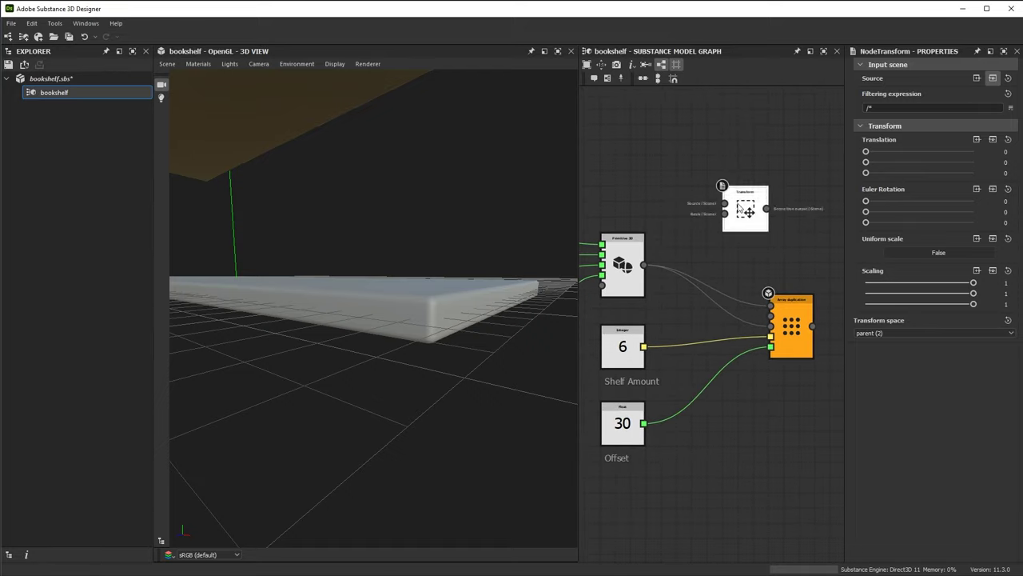
pyautogui.moveTo(737, 205); pyautogui.dragTo(743, 204)
pyautogui.moveTo(643, 264); pyautogui.dragTo(747, 205)
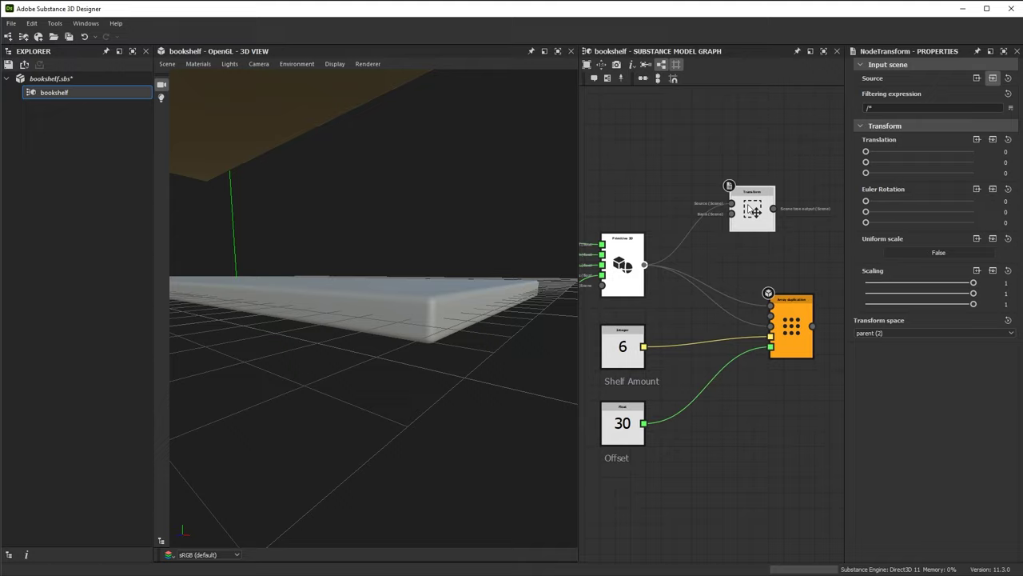
# Route the Transform's output into the array's Assets and Bounding box inputs, and arrange the two nodes with more space between them
pyautogui.moveTo(739, 268); pyautogui.dragTo(703, 265, button='middle')
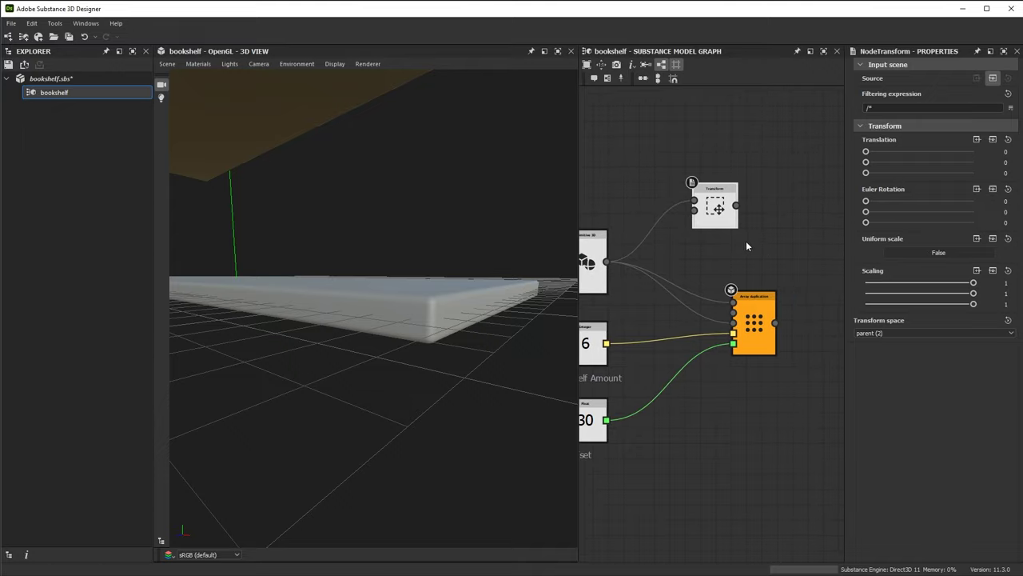
pyautogui.moveTo(765, 262); pyautogui.dragTo(732, 230, button='middle')
pyautogui.moveTo(720, 286); pyautogui.dragTo(765, 285)
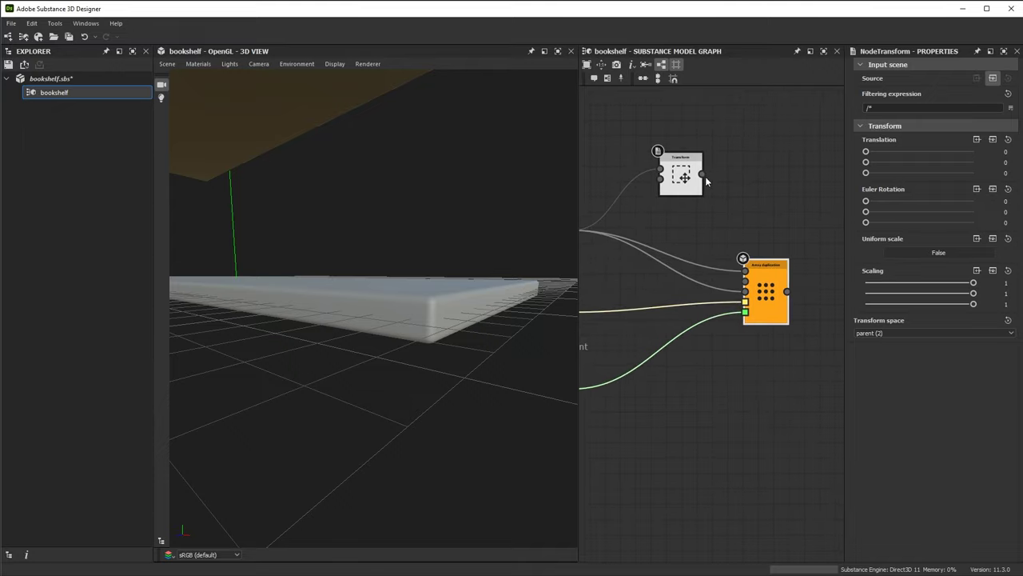
pyautogui.moveTo(720, 248); pyautogui.dragTo(747, 264)
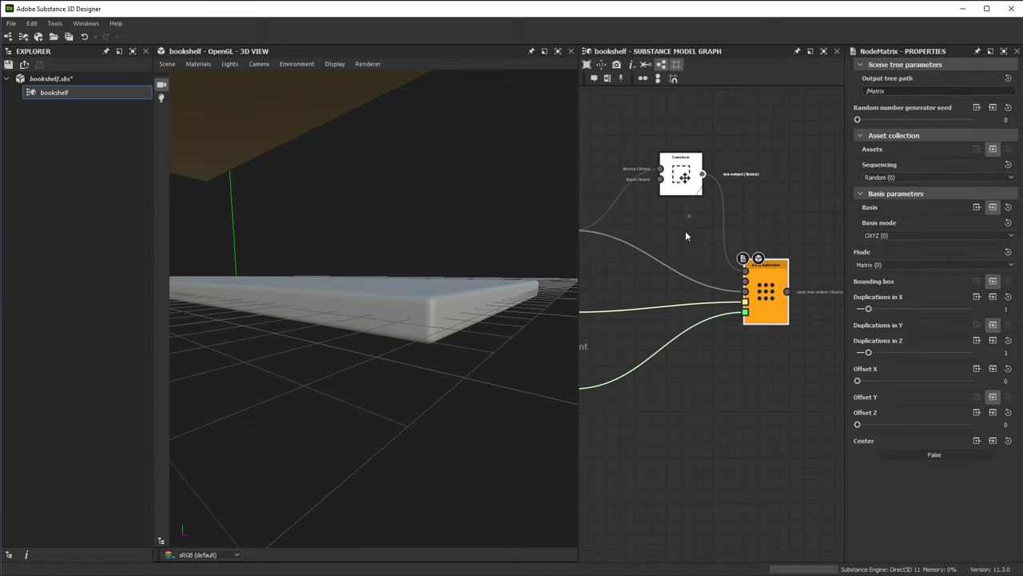
pyautogui.moveTo(681, 178); pyautogui.dragTo(652, 224)
pyautogui.moveTo(657, 245); pyautogui.dragTo(681, 212, button='middle')
# Try raising the planks onto the ground grid by setting the Transform's Y translation to 1, and inspect the lowest plank
pyautogui.click(671, 198)
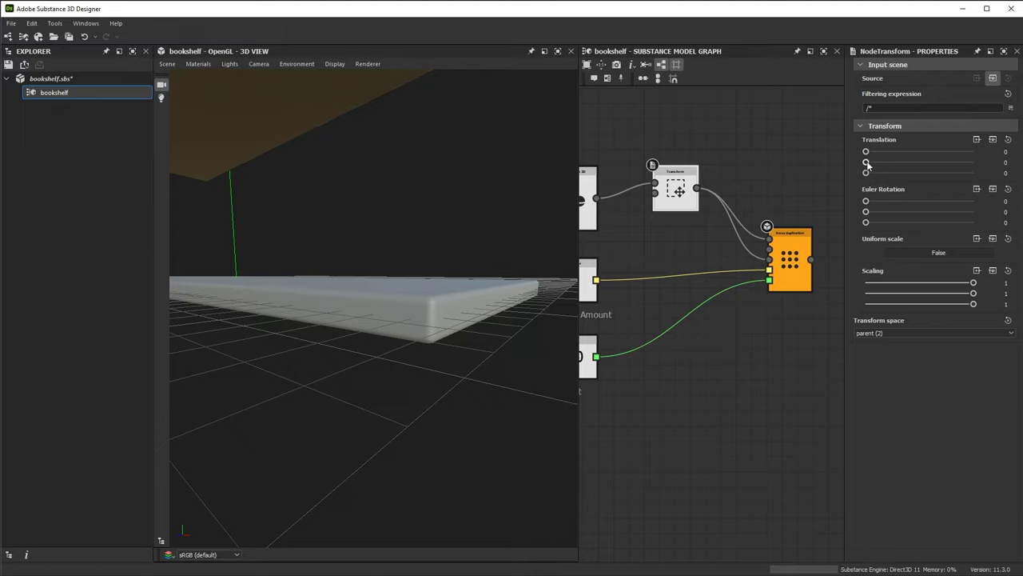
pyautogui.moveTo(865, 162); pyautogui.dragTo(974, 162)
pyautogui.moveTo(501, 324); pyautogui.dragTo(478, 299)
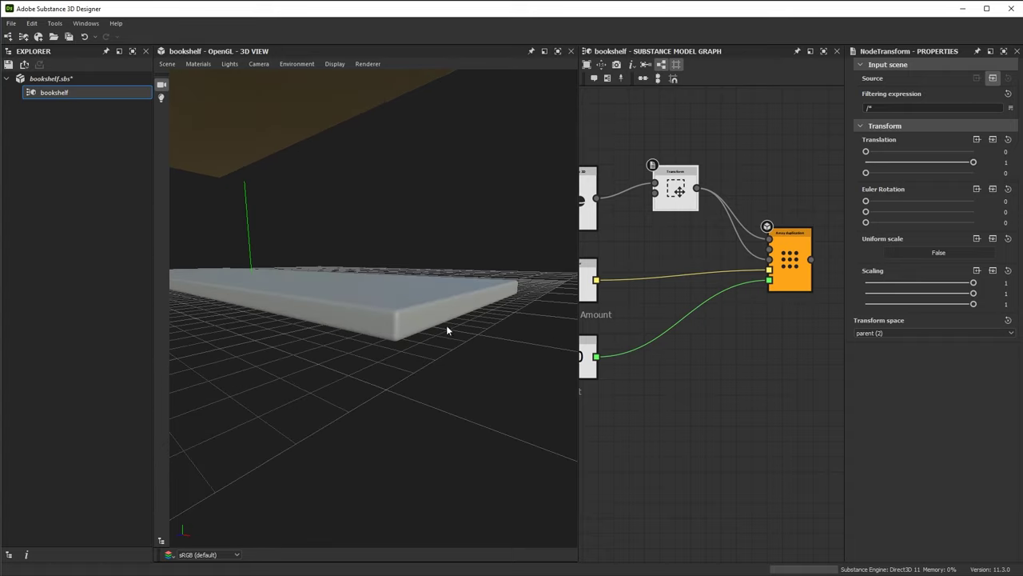
pyautogui.moveTo(466, 391); pyautogui.dragTo(394, 312)
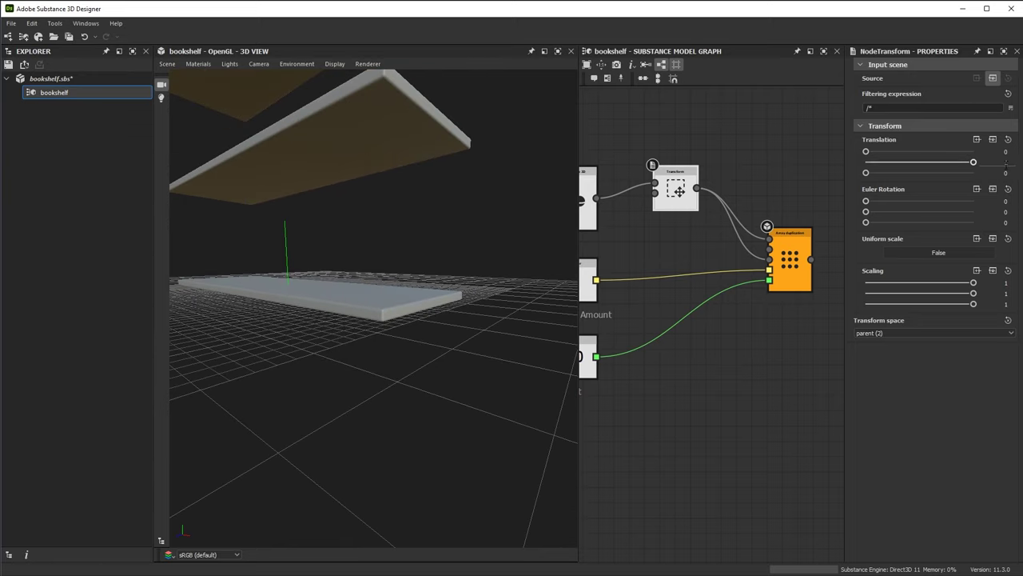
# Examine the Height float and its connections in the graph in relation to the plank's vertical translation
pyautogui.moveTo(669, 280)
pyautogui.mouseDown(button='middle')
pyautogui.moveTo(727, 279)
pyautogui.moveTo(681, 279)
pyautogui.moveTo(717, 286)
pyautogui.moveTo(676, 271)
pyautogui.mouseUp(button='middle')
pyautogui.scroll(3, 717, 271)
pyautogui.scroll(1, 717, 261)
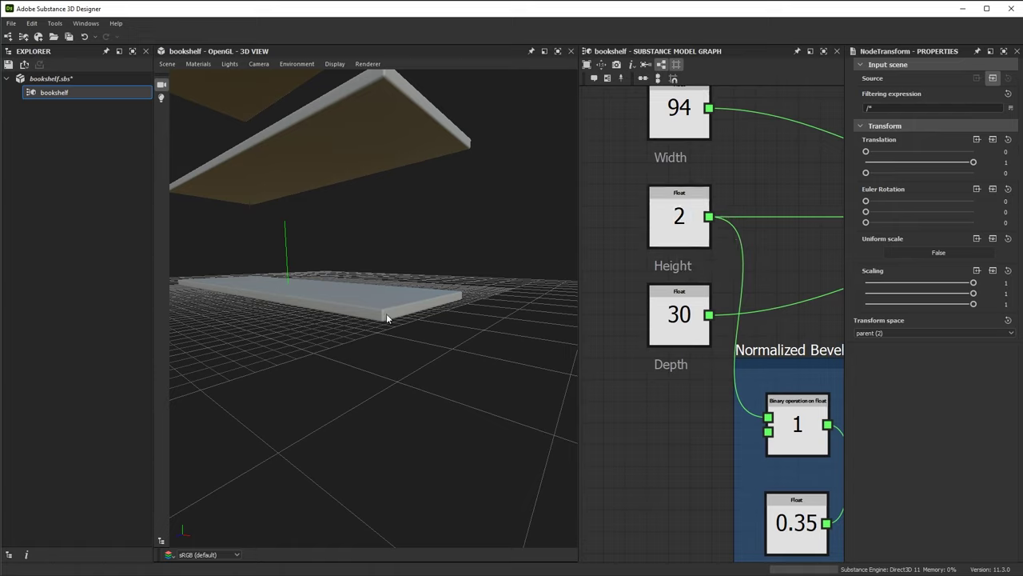
pyautogui.moveTo(767, 274); pyautogui.dragTo(661, 298, button='middle')
pyautogui.scroll(-3, 661, 298)
pyautogui.moveTo(802, 324); pyautogui.dragTo(674, 275, button='middle')
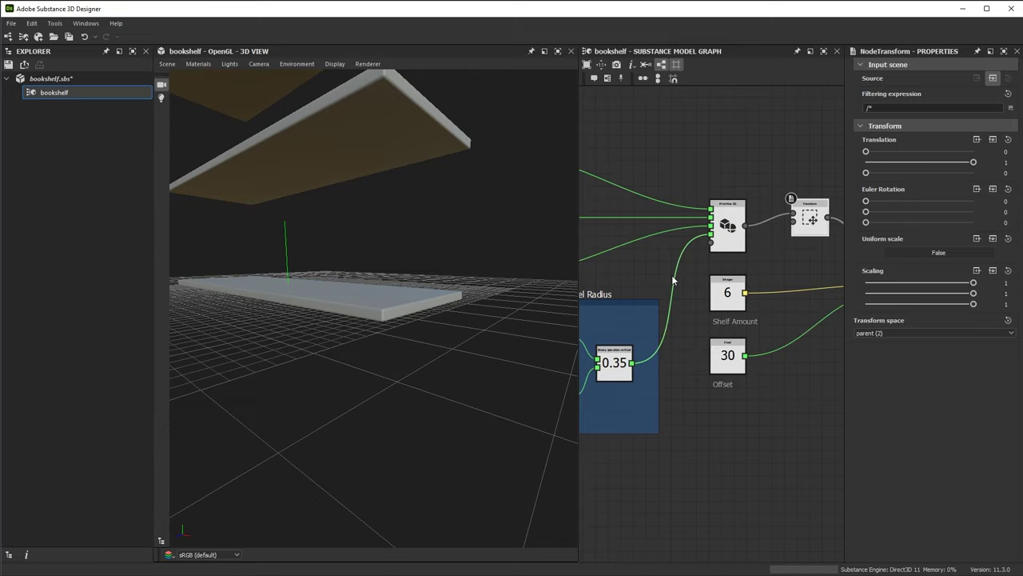
pyautogui.moveTo(807, 234); pyautogui.dragTo(676, 216, button='middle')
pyautogui.scroll(2, 690, 232)
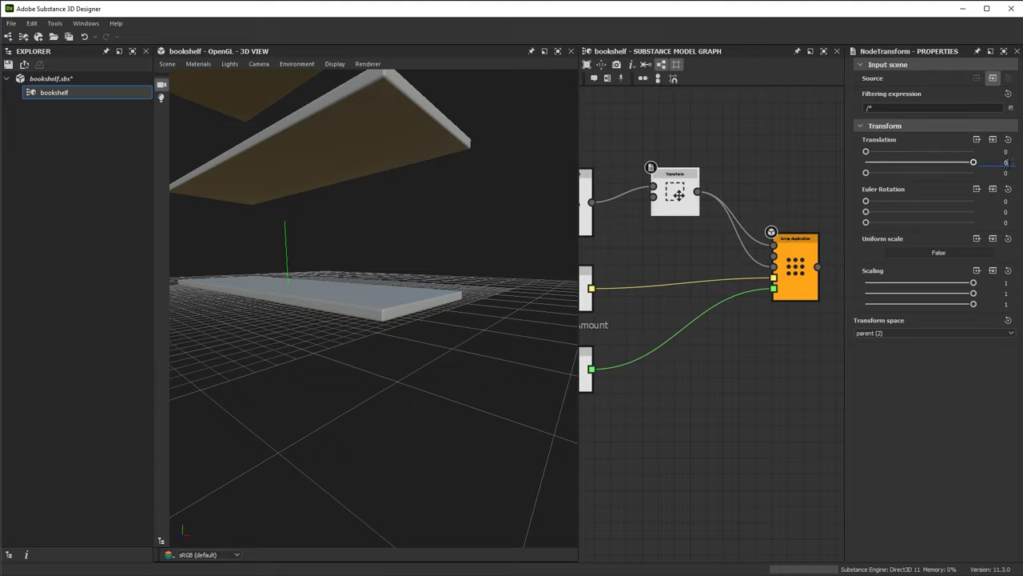
# Reset the Transform's Y translation to 0 and expose its Translation as a node input
pyautogui.press('Return')
pyautogui.moveTo(711, 251); pyautogui.dragTo(713, 269, button='middle')
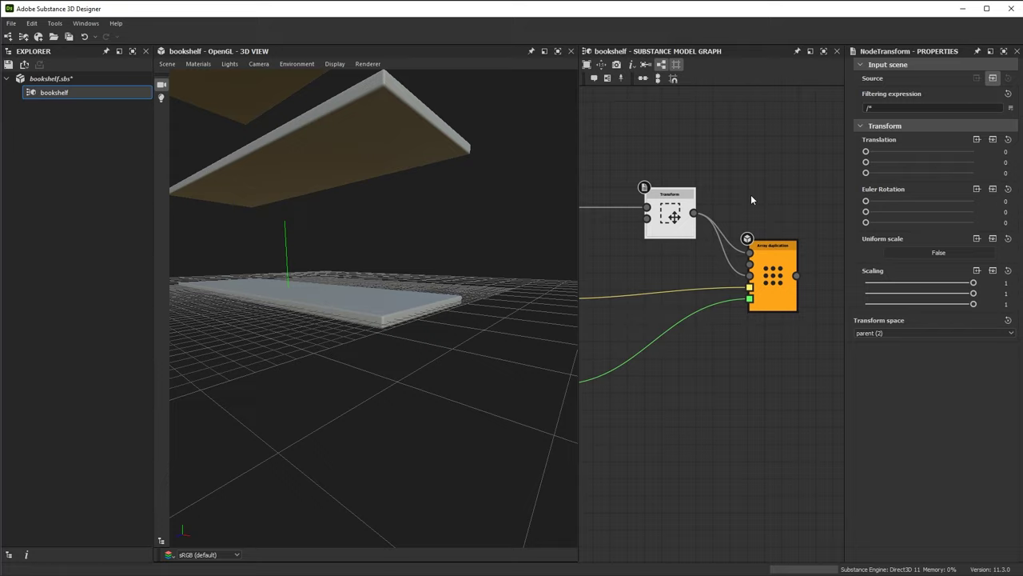
pyautogui.click(994, 144)
# Add a Binary operation on float node in the empty area above the Normalized Bevel Radius frame, between the dimension floats and the primitive
pyautogui.moveTo(657, 235); pyautogui.dragTo(791, 243, button='middle')
pyautogui.scroll(1, 738, 251)
pyautogui.scroll(-3, 767, 310)
pyautogui.moveTo(584, 307); pyautogui.dragTo(640, 262, button='middle')
pyautogui.scroll(2, 676, 292)
pyautogui.scroll(-1, 660, 280)
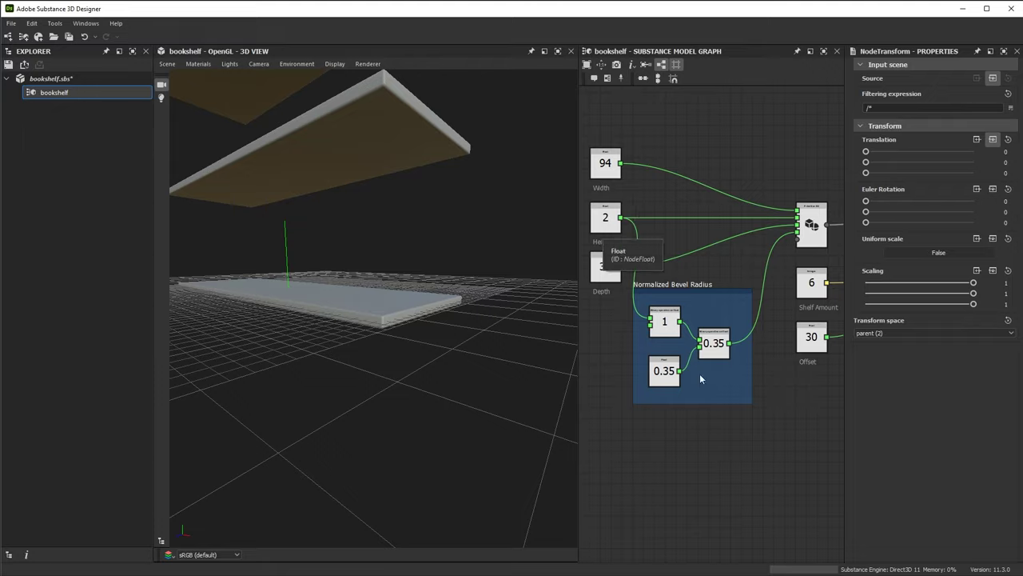
pyautogui.scroll(5, 699, 373)
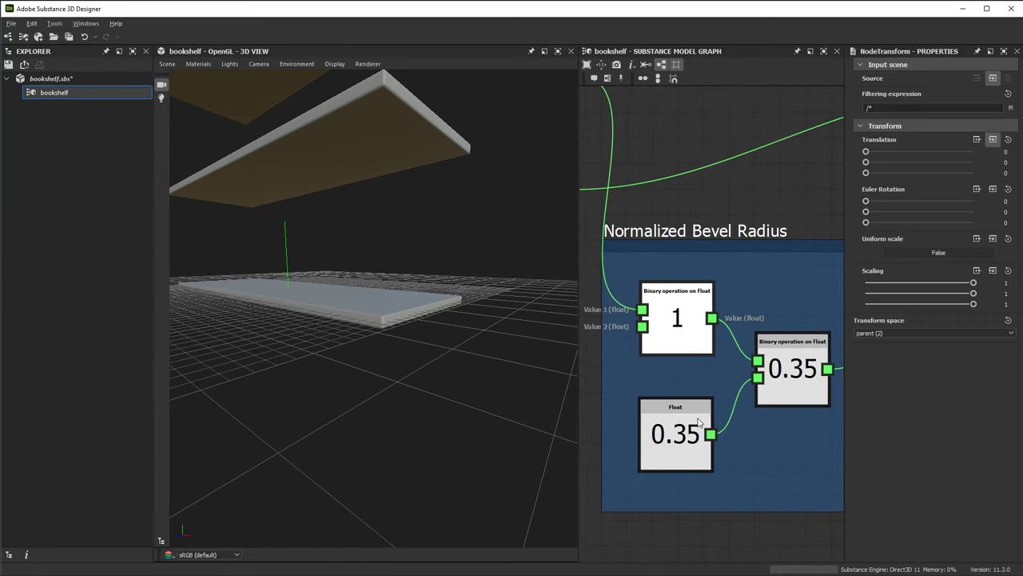
pyautogui.scroll(-5, 698, 423)
pyautogui.press('space')
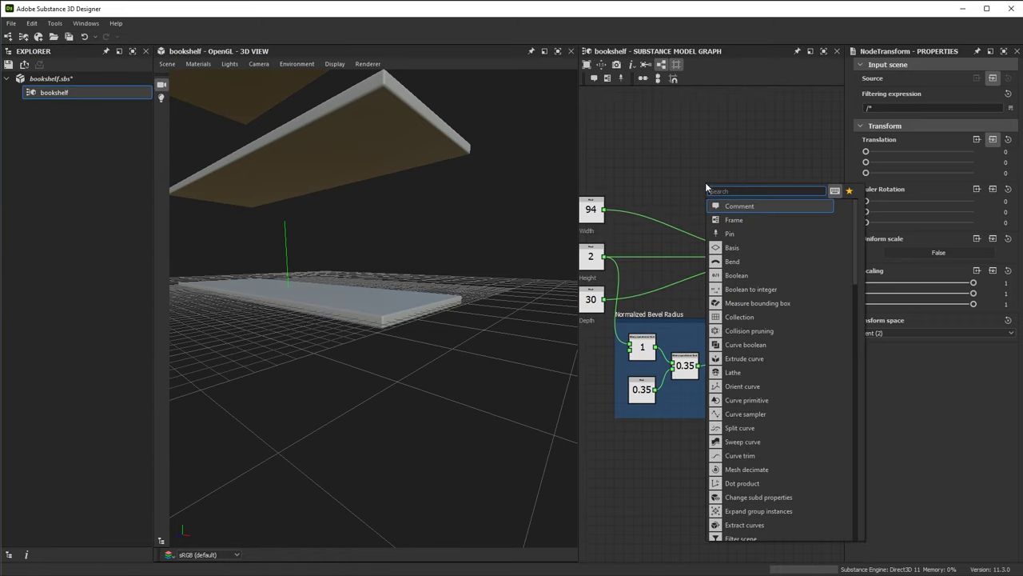
pyautogui.write('bin')
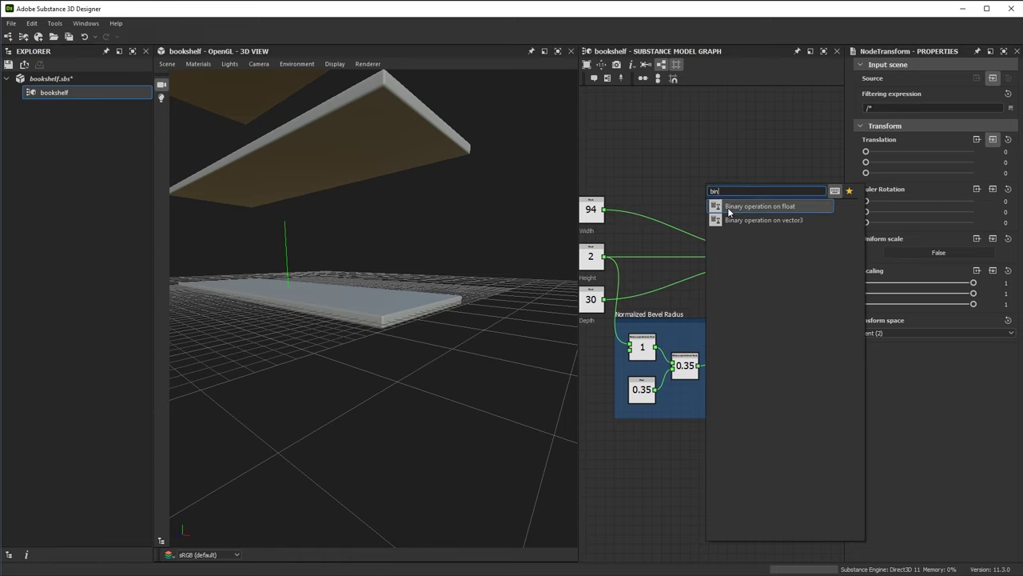
pyautogui.click(727, 210)
pyautogui.scroll(3, 654, 227)
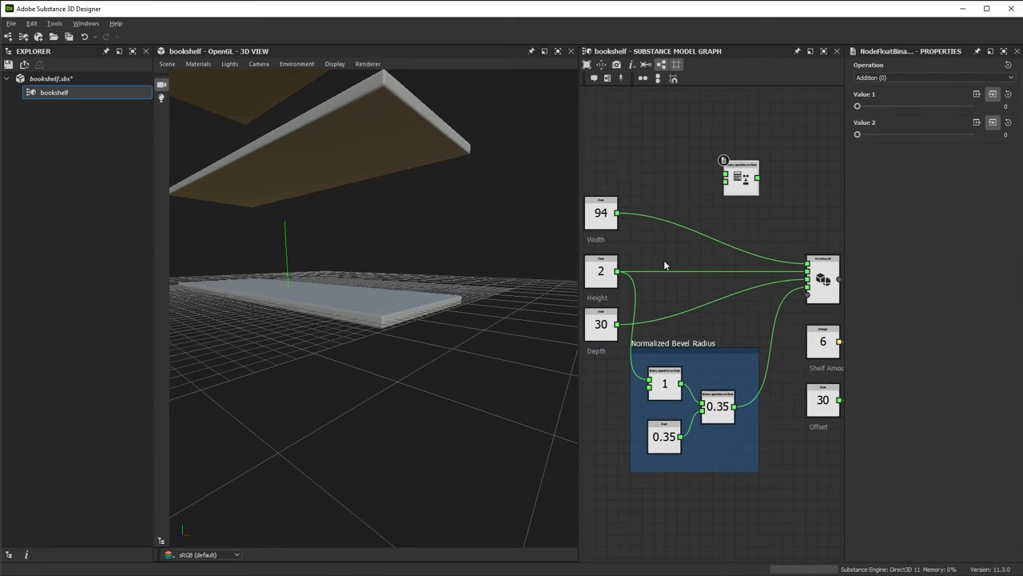
# Connect the Height float to Value 1 of the new Binary operation node and shift that node slightly upward
pyautogui.scroll(1, 664, 264)
pyautogui.moveTo(615, 273); pyautogui.dragTo(730, 168)
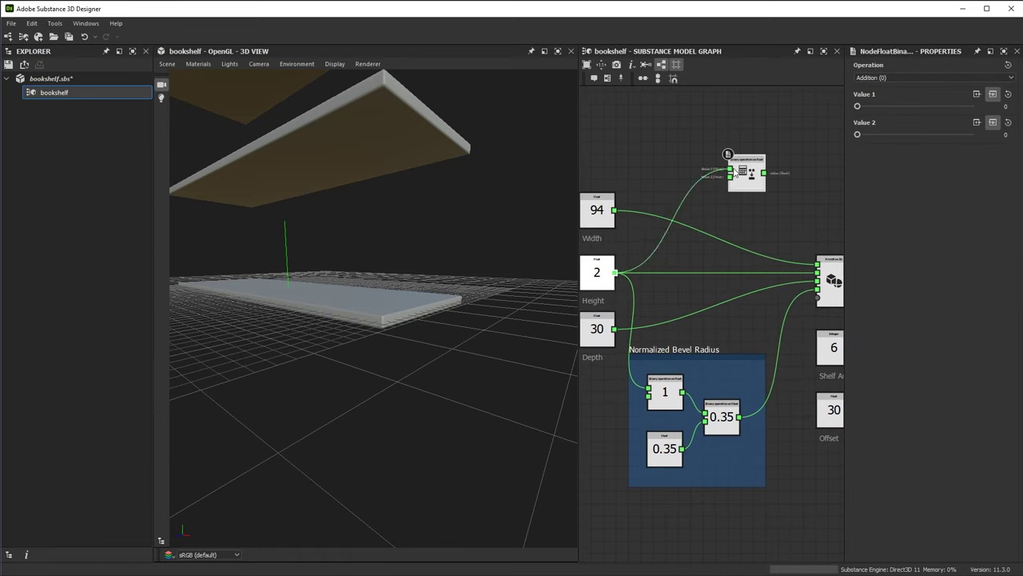
pyautogui.scroll(2, 734, 240)
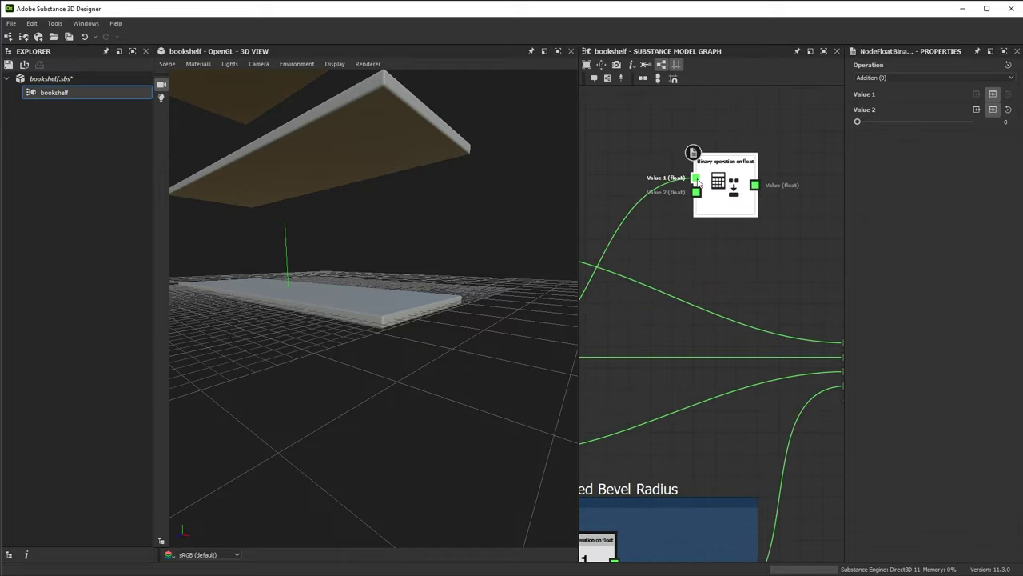
pyautogui.moveTo(721, 193); pyautogui.dragTo(722, 172)
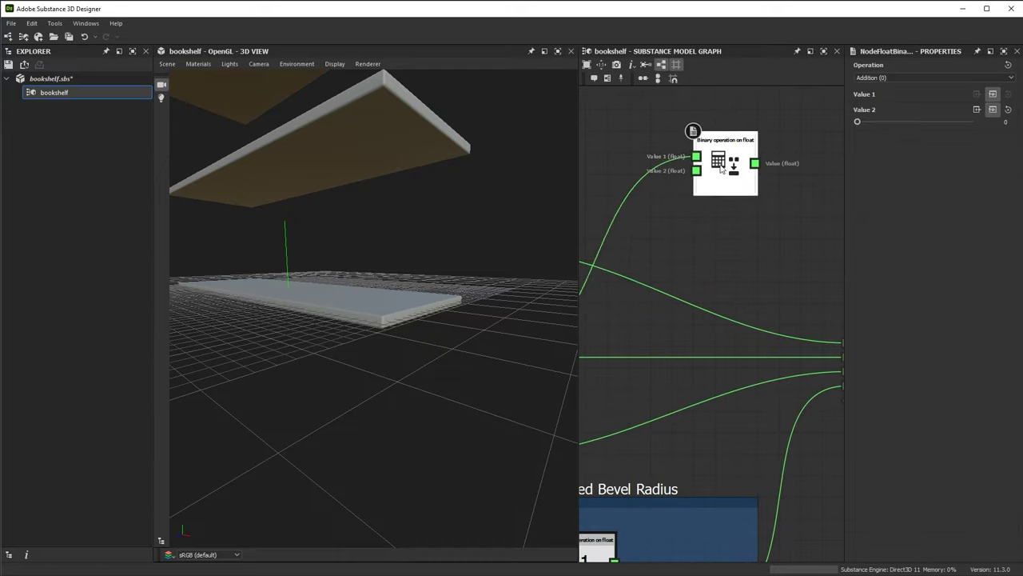
# Set the new Binary operation node to Multiplication with Value 2 at 0.5
pyautogui.click(873, 78)
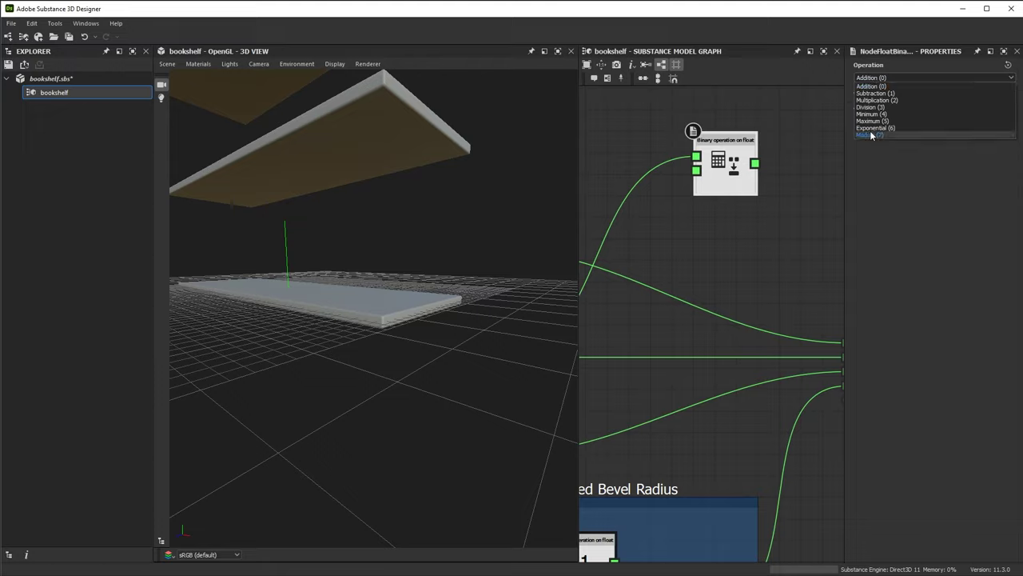
pyautogui.click(877, 100)
pyautogui.click(1003, 122)
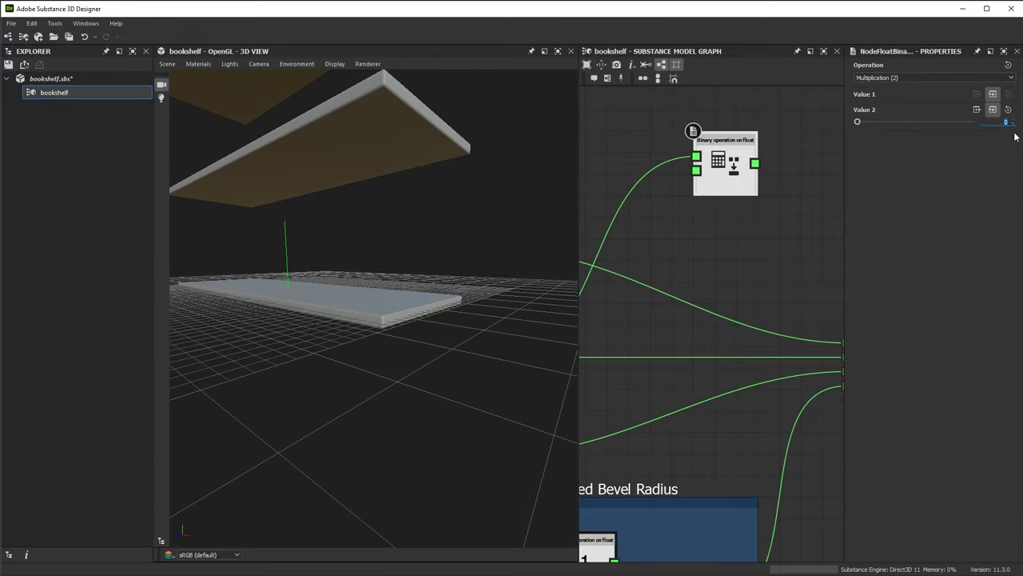
pyautogui.write('.5')
pyautogui.press('Return')
# Move the multiplication node further along the graph toward the Primitive 3D node
pyautogui.scroll(-5, 772, 264)
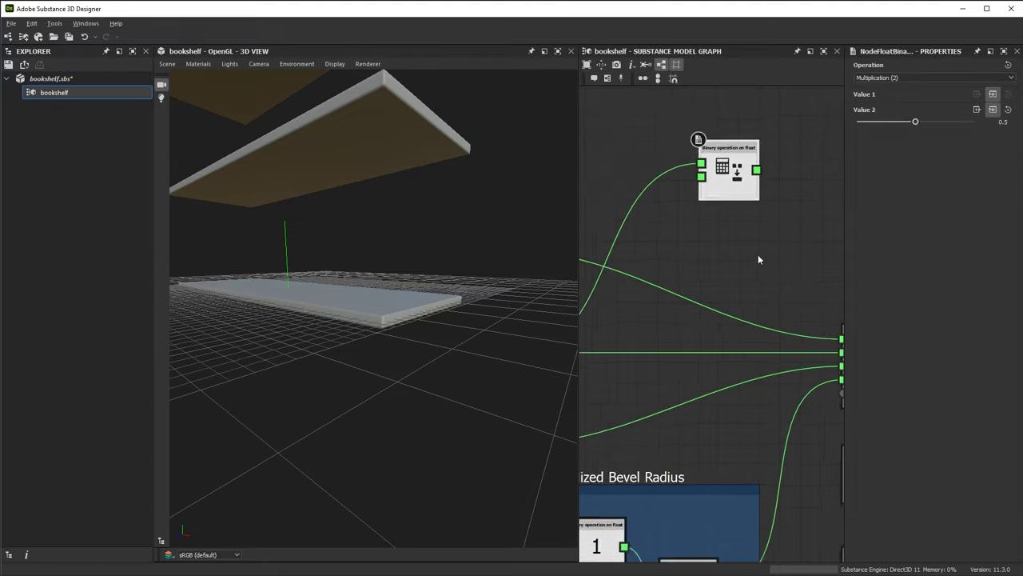
pyautogui.moveTo(764, 252); pyautogui.dragTo(666, 254, button='middle')
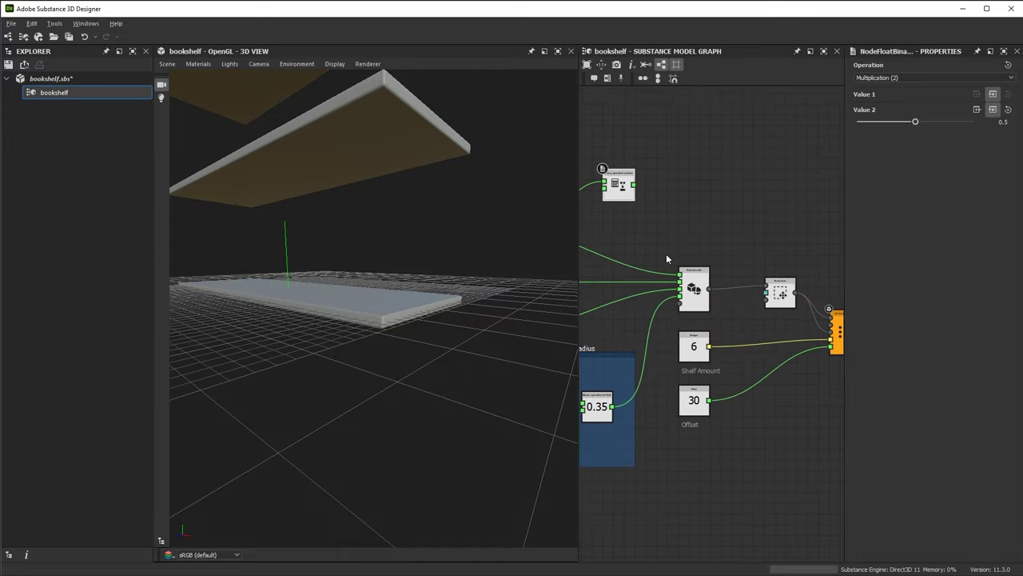
pyautogui.moveTo(660, 218); pyautogui.dragTo(687, 222, button='middle')
pyautogui.scroll(3, 685, 232)
pyautogui.moveTo(638, 197); pyautogui.dragTo(681, 199)
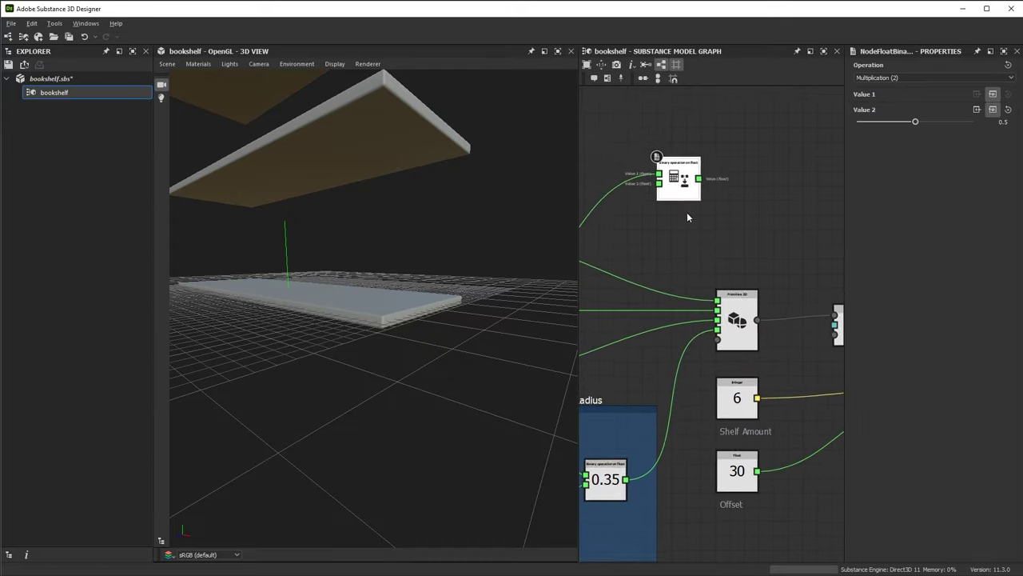
# Compare the data type of the multiplication node's output with that of the Transform's Translation input
pyautogui.scroll(4, 680, 194)
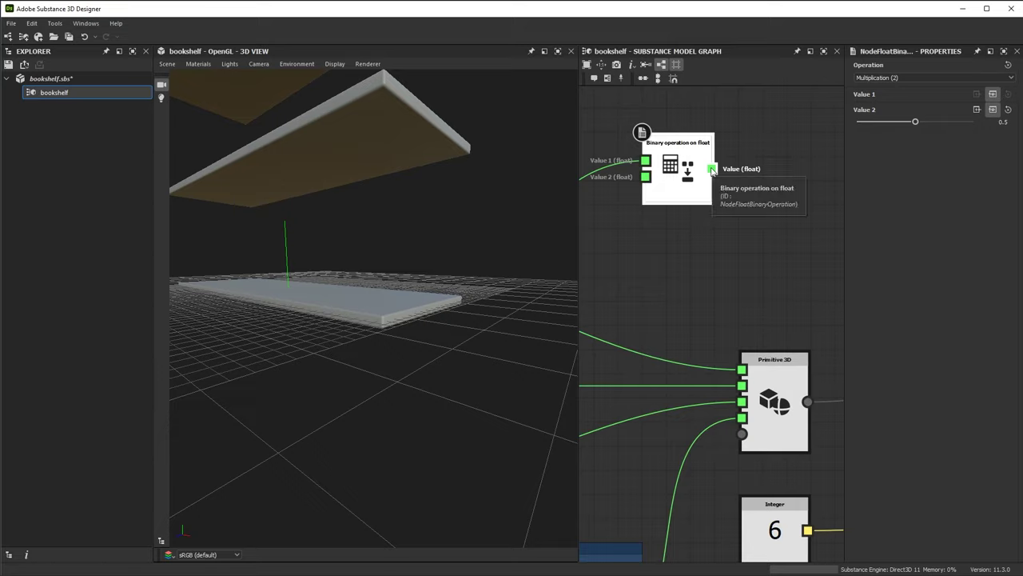
pyautogui.moveTo(720, 205)
pyautogui.mouseDown(button='middle')
pyautogui.moveTo(641, 173)
pyautogui.moveTo(588, 172)
pyautogui.mouseUp(button='middle')
pyautogui.scroll(-2, 692, 231)
pyautogui.moveTo(693, 231); pyautogui.dragTo(673, 186, button='middle')
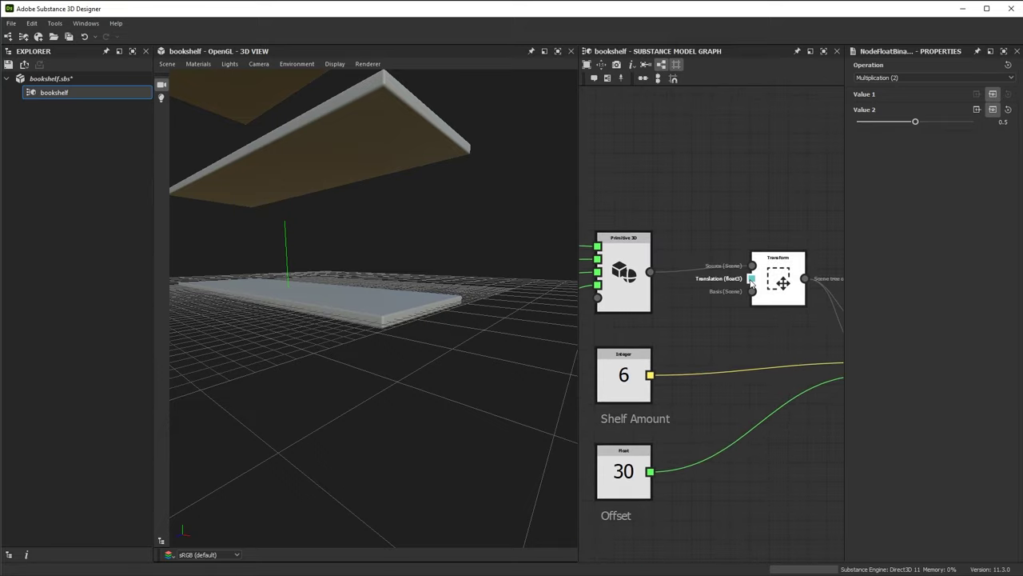
pyautogui.scroll(5, 755, 287)
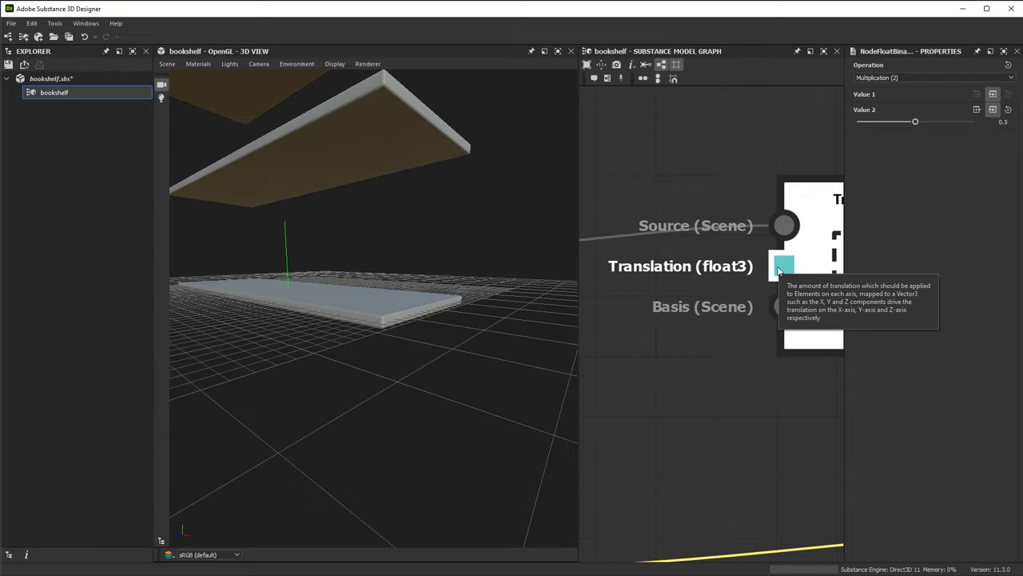
pyautogui.scroll(-5, 739, 423)
pyautogui.moveTo(643, 256); pyautogui.dragTo(743, 291, button='middle')
pyautogui.scroll(1, 709, 222)
# Add a Float to vector3 node and line it up after the multiplication node
pyautogui.press('space')
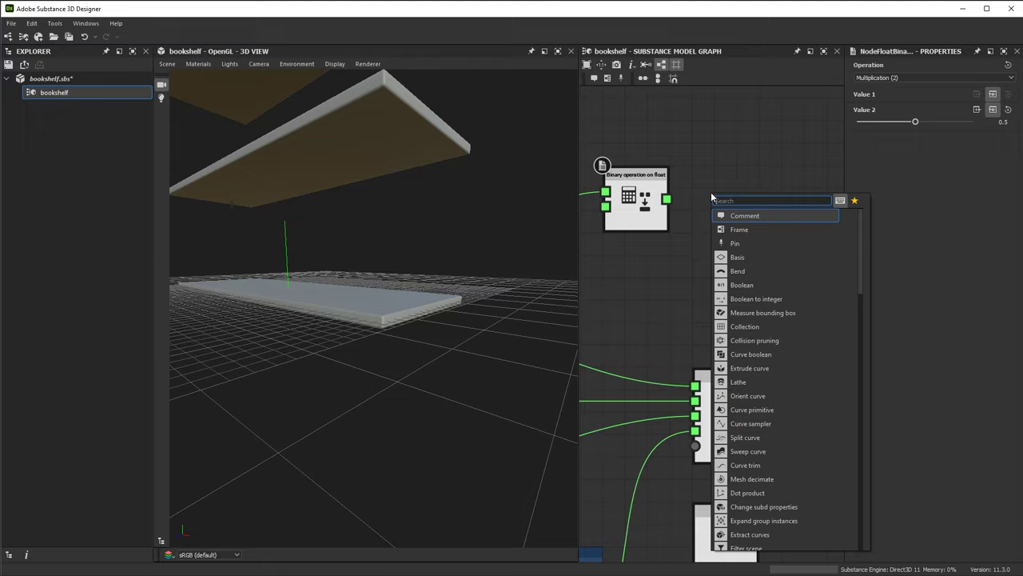
pyautogui.write('floa')
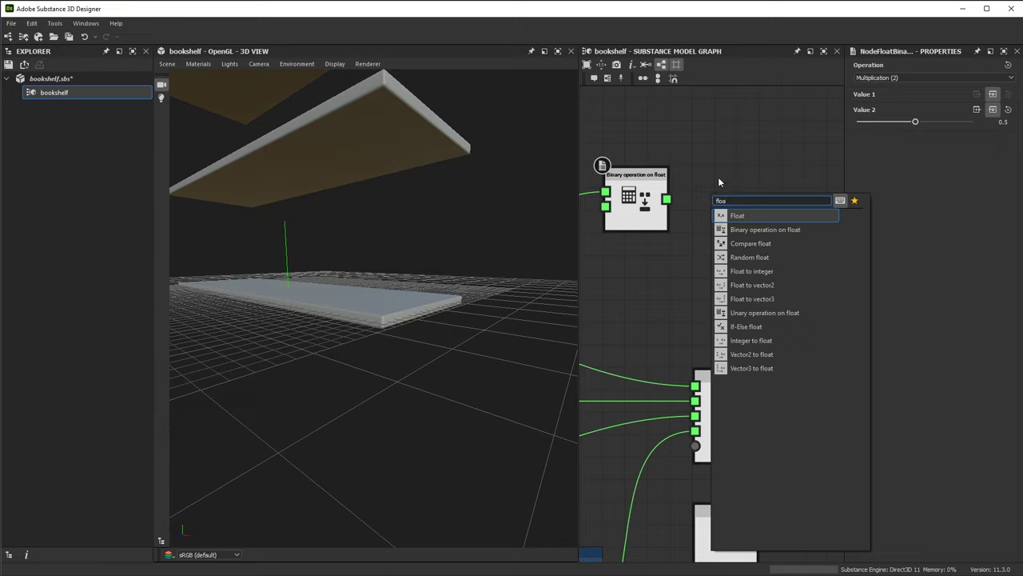
pyautogui.click(764, 299)
pyautogui.moveTo(702, 216); pyautogui.dragTo(777, 216)
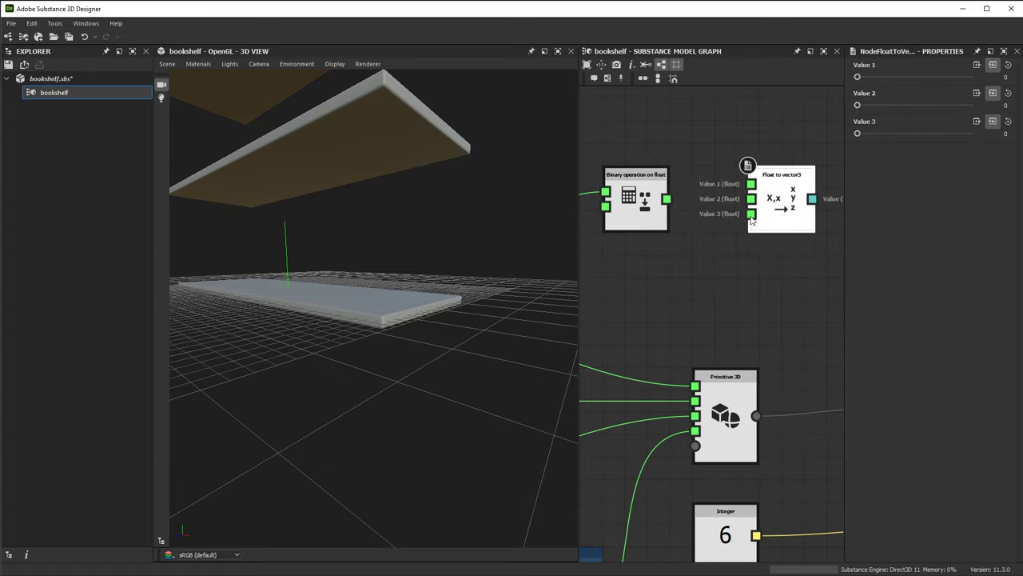
# Connect the multiplication node's output to Value 2, the Y component, of the Float to vector3 node
pyautogui.moveTo(727, 217); pyautogui.dragTo(707, 213, button='middle')
pyautogui.scroll(2, 707, 213)
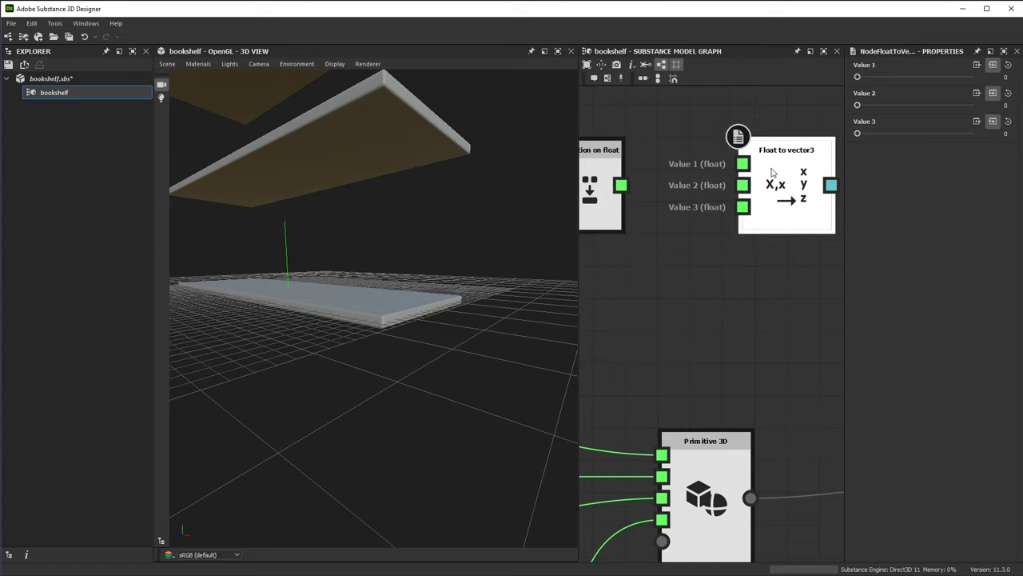
pyautogui.moveTo(686, 275); pyautogui.dragTo(687, 282, button='middle')
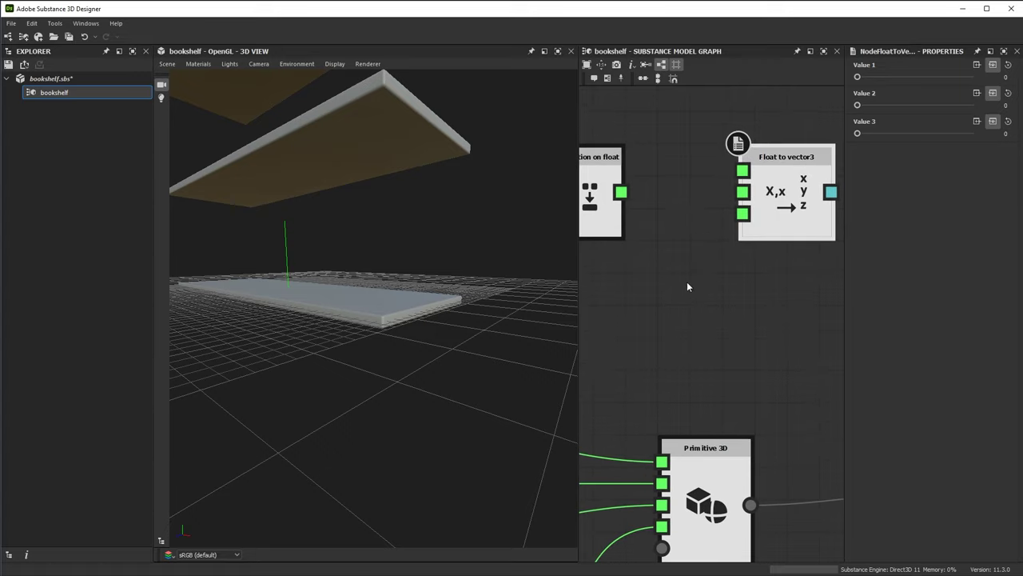
pyautogui.moveTo(621, 192); pyautogui.dragTo(742, 192)
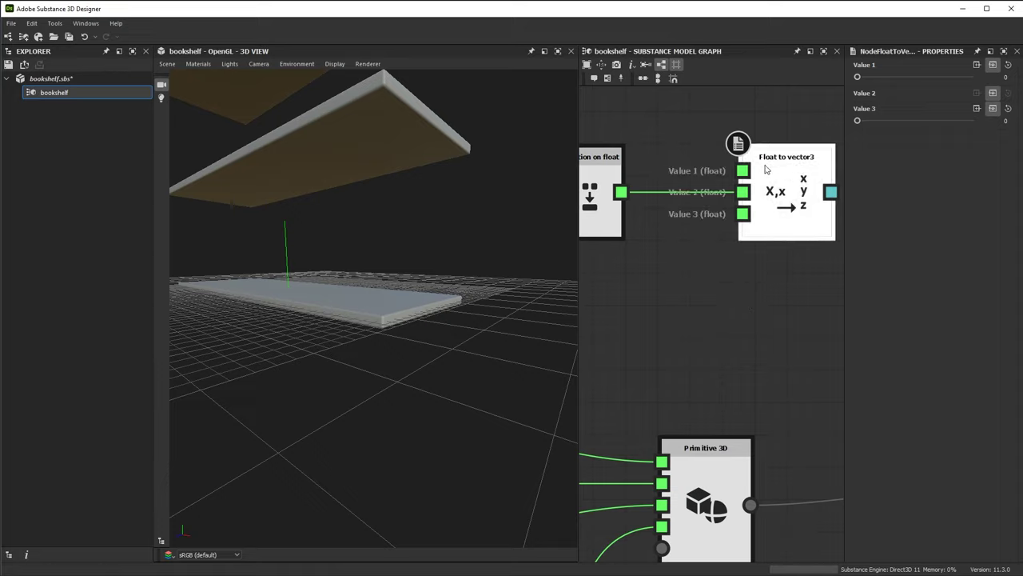
# Connect the Float to vector3 node's output to the Transform's Translation input
pyautogui.moveTo(678, 256); pyautogui.dragTo(789, 254, button='middle')
pyautogui.moveTo(713, 307); pyautogui.dragTo(516, 315, button='middle')
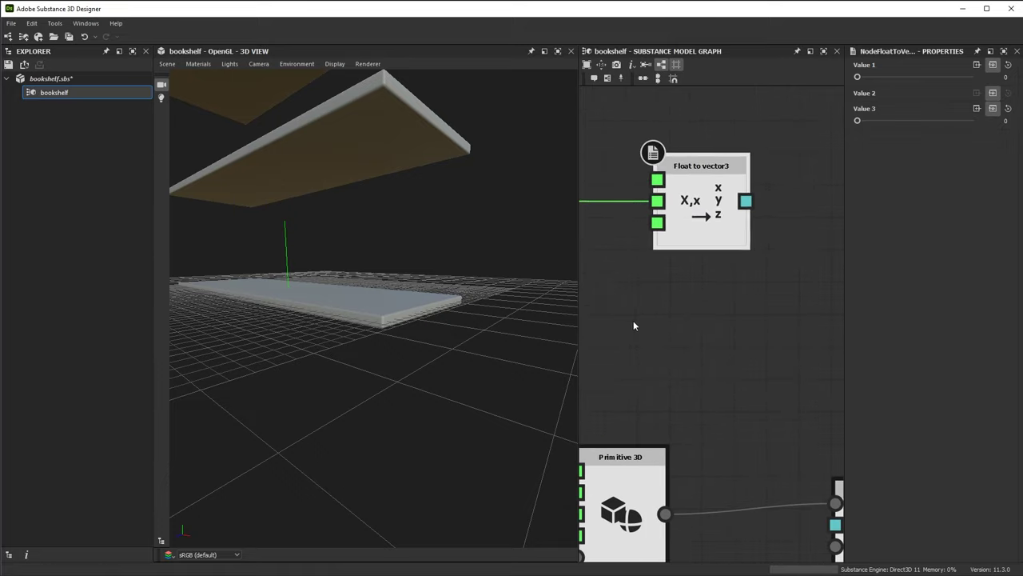
pyautogui.moveTo(707, 365); pyautogui.dragTo(675, 350, button='middle')
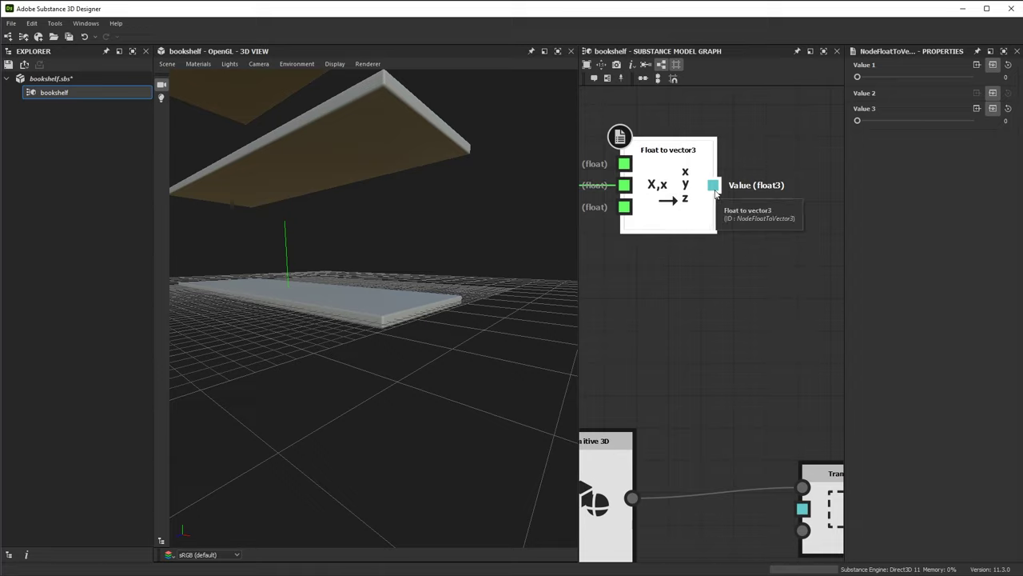
pyautogui.scroll(-4, 703, 324)
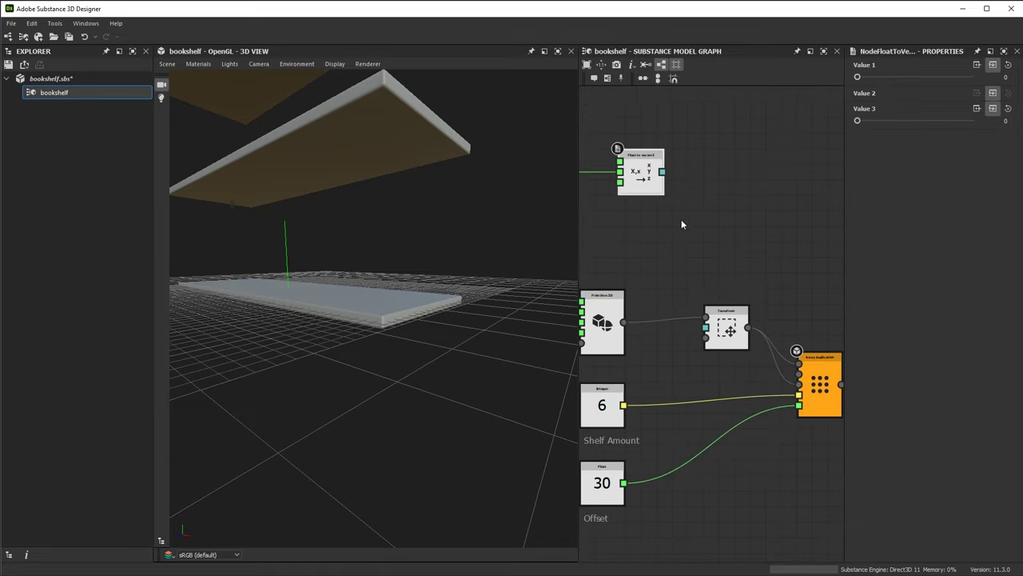
pyautogui.moveTo(667, 174); pyautogui.dragTo(706, 328)
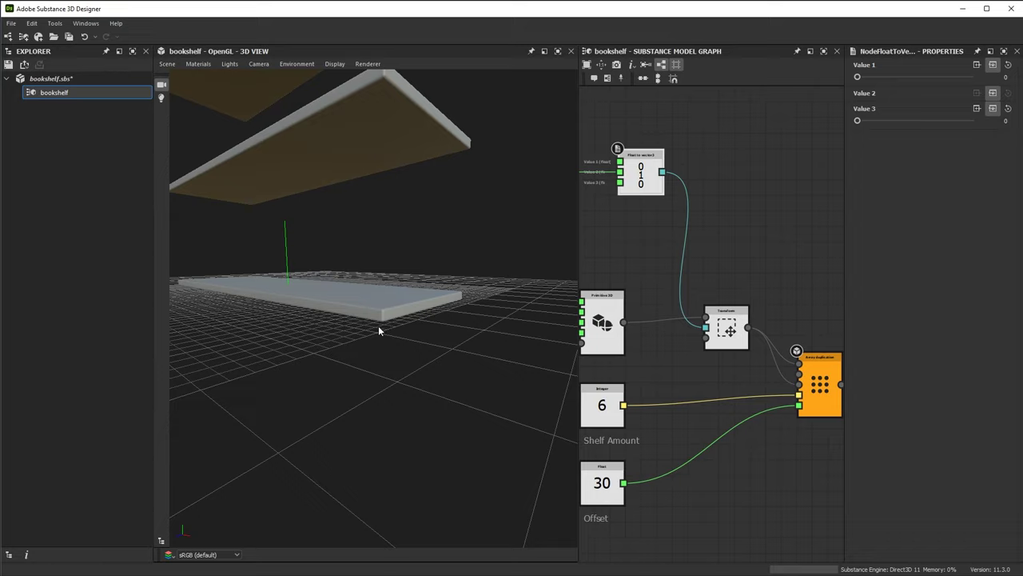
# Try a Height float value of 4 and check how the lowest plank sits on the ground grid
pyautogui.scroll(-1, 680, 272)
pyautogui.moveTo(679, 272); pyautogui.dragTo(912, 285, button='middle')
pyautogui.moveTo(592, 283); pyautogui.dragTo(738, 246, button='middle')
pyautogui.scroll(2, 740, 310)
pyautogui.moveTo(741, 309); pyautogui.dragTo(708, 333, button='middle')
pyautogui.click(707, 332)
pyautogui.click(1005, 76)
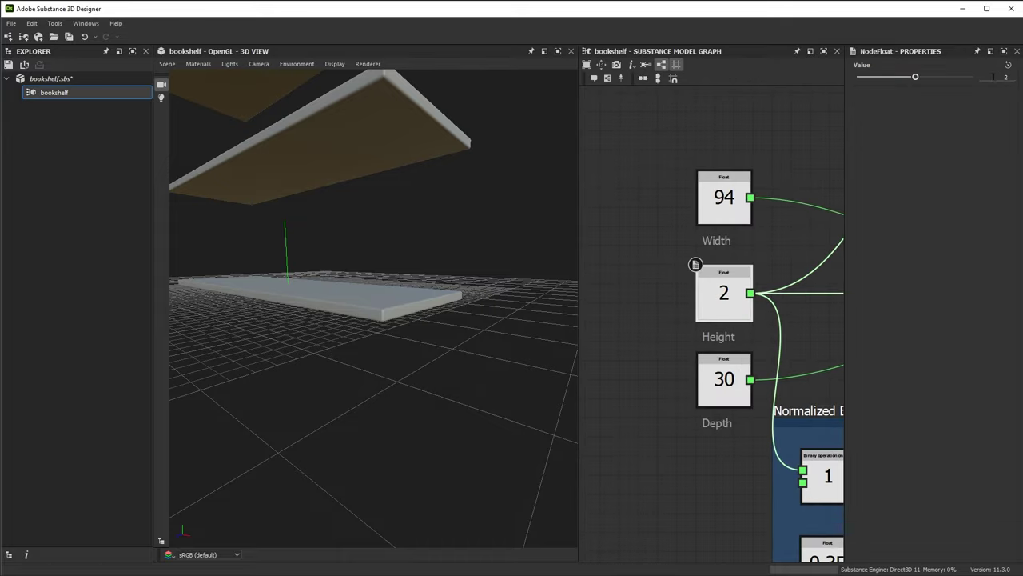
pyautogui.write('4')
pyautogui.press('Return')
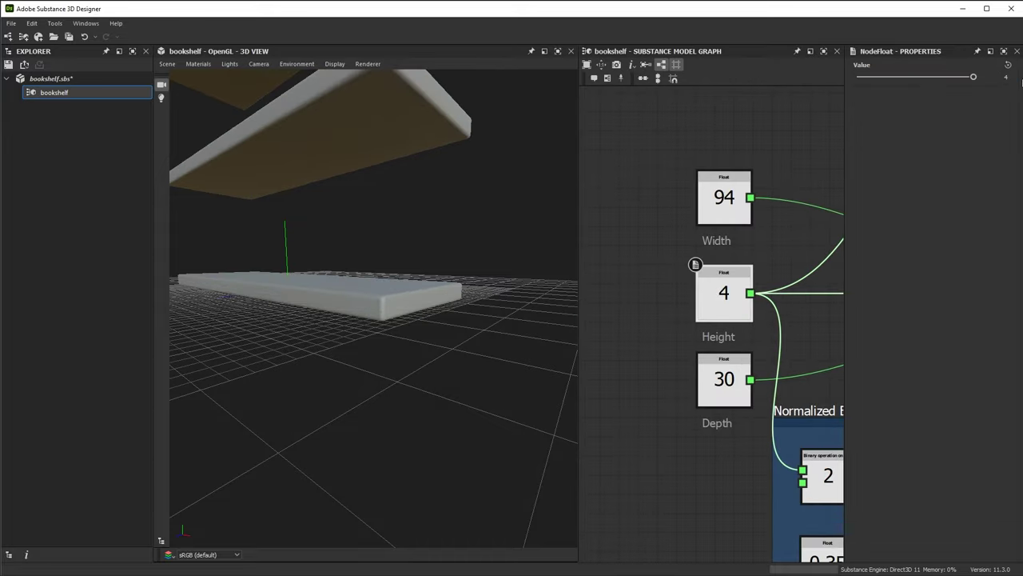
pyautogui.scroll(3, 411, 326)
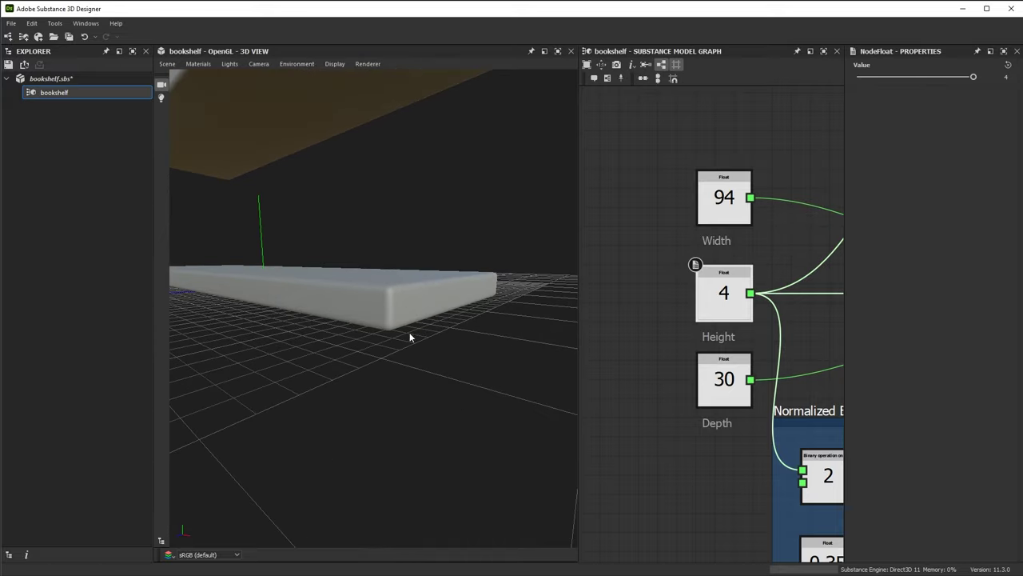
# Check the Normalized Bevel Radius values, set the Height float back to 2 and frame all shelves in the 3D view
pyautogui.moveTo(711, 439); pyautogui.dragTo(580, 260, button='middle')
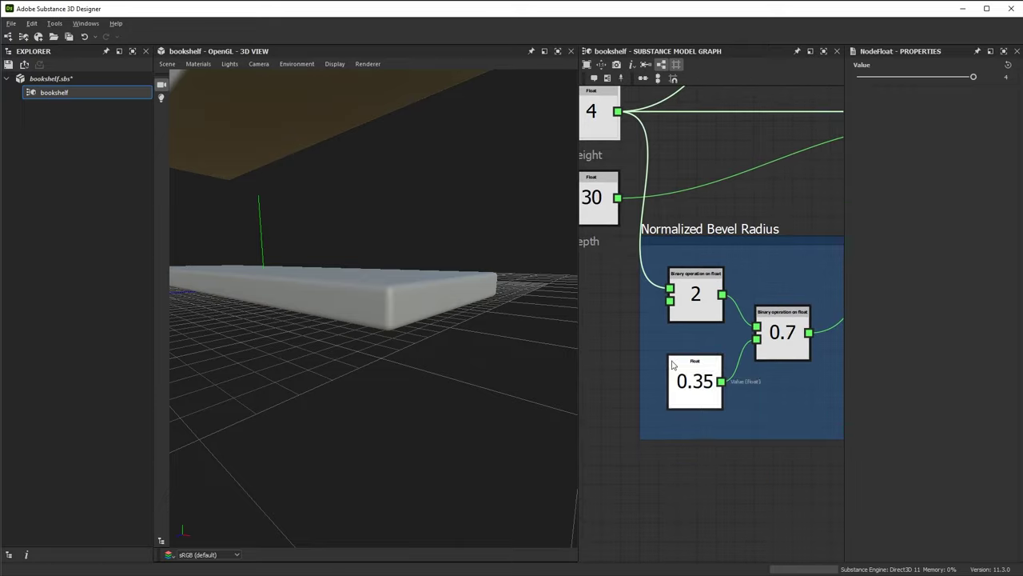
pyautogui.moveTo(701, 427); pyautogui.dragTo(686, 430, button='middle')
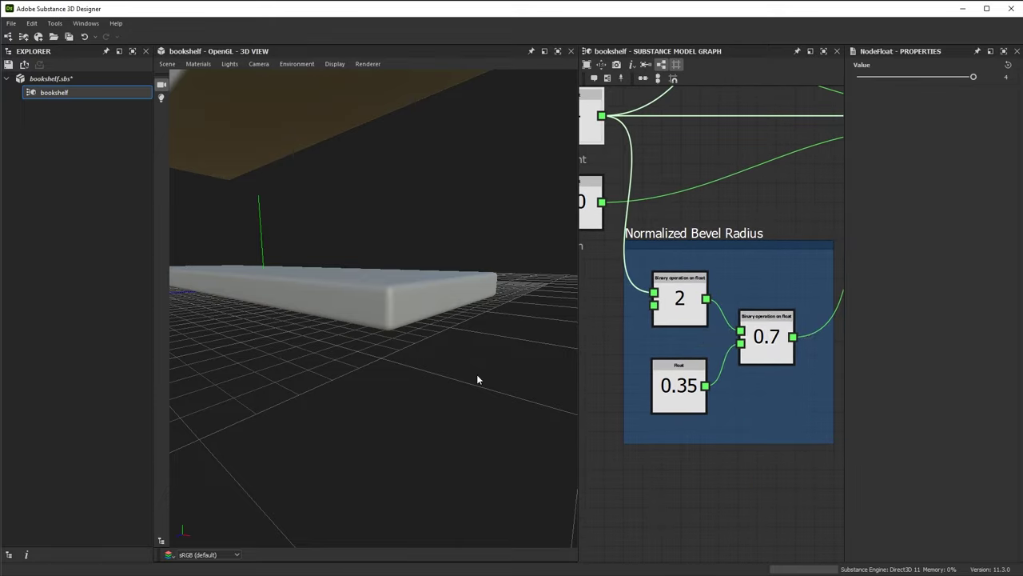
pyautogui.scroll(-5, 681, 355)
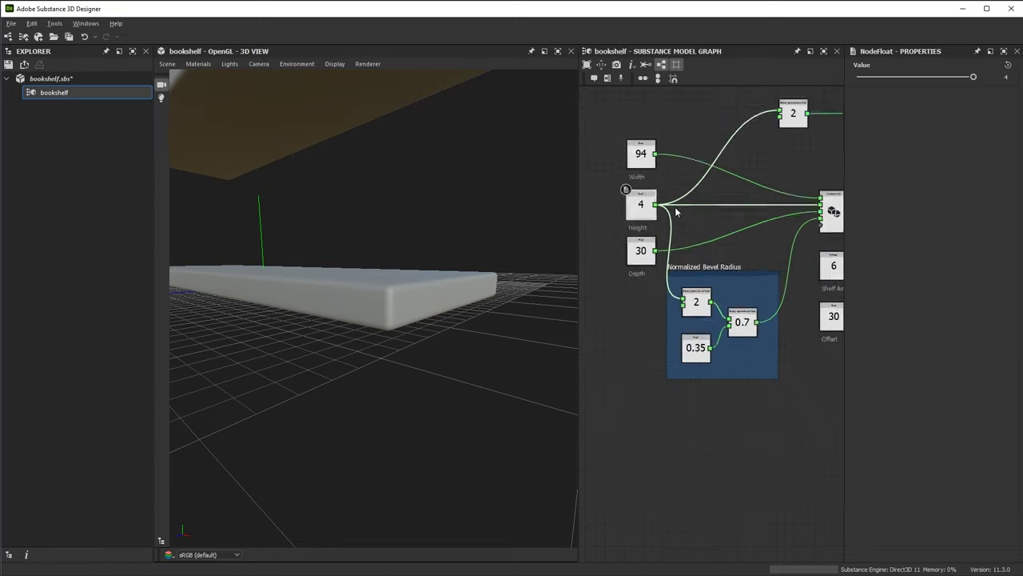
pyautogui.moveTo(730, 276); pyautogui.dragTo(695, 311, button='middle')
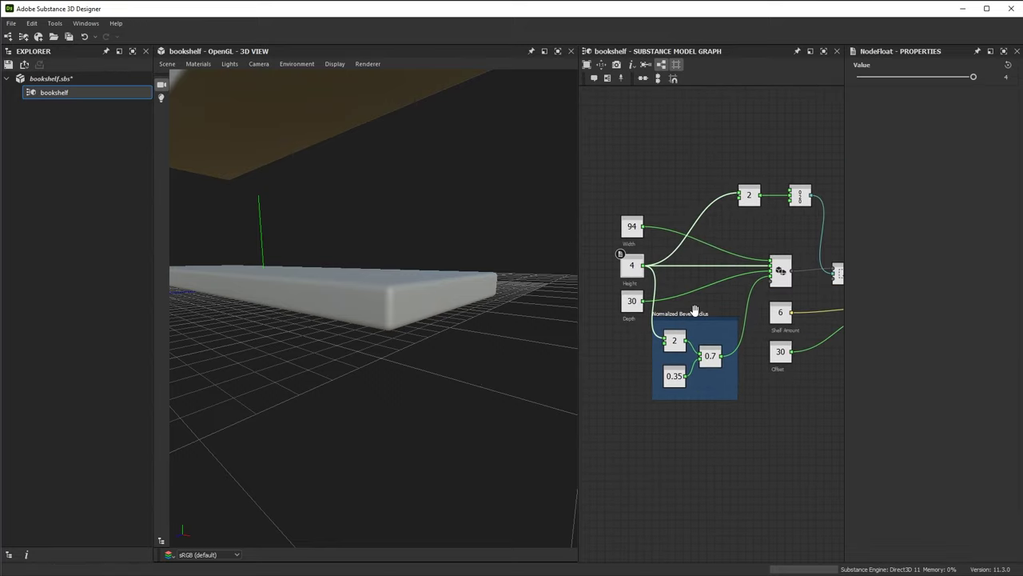
pyautogui.doubleClick(1005, 77)
pyautogui.write('2')
pyautogui.press('Return')
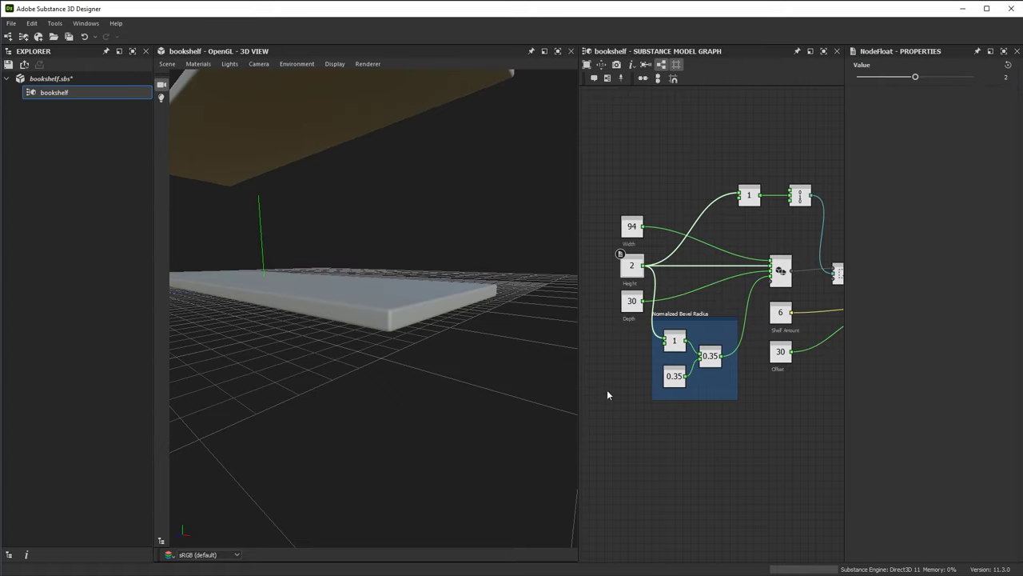
pyautogui.scroll(-1, 526, 344)
pyautogui.press('f')
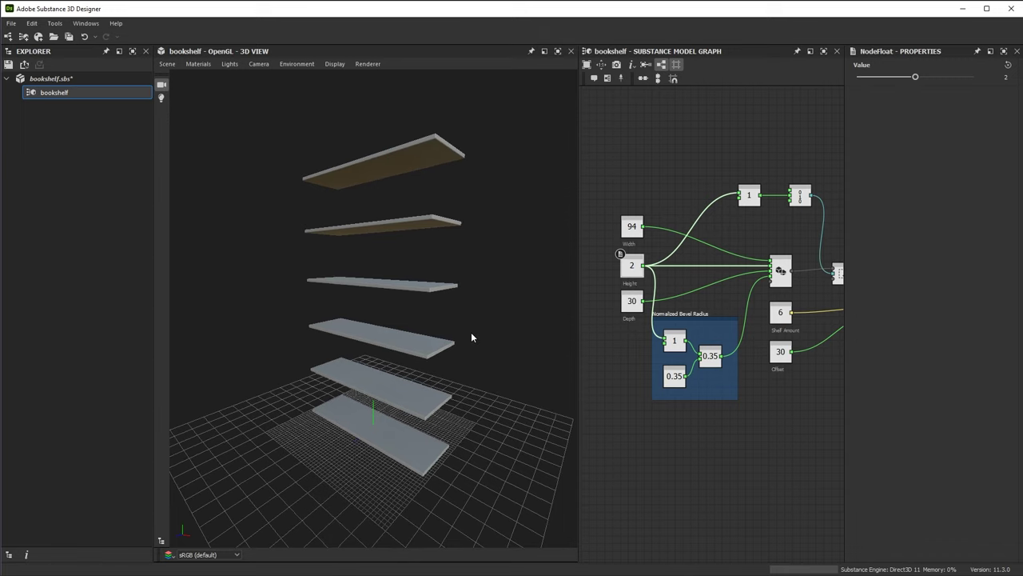
pyautogui.press('f')
pyautogui.scroll(4, 740, 335)
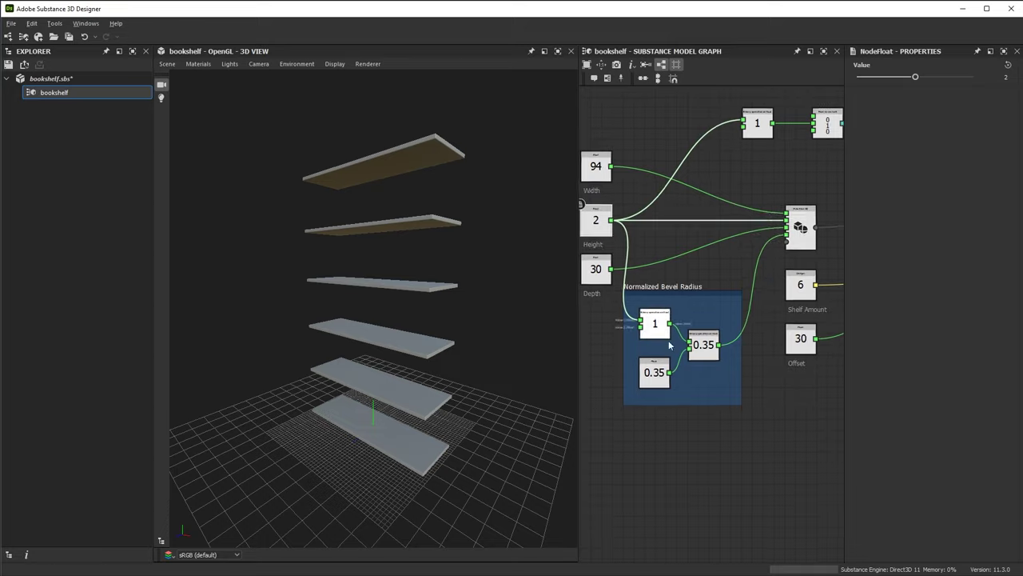
# Examine the bookshelf node graph, including the bevel radius group and array duplication, and the stacked planks in the 3D view
pyautogui.scroll(6, 681, 378)
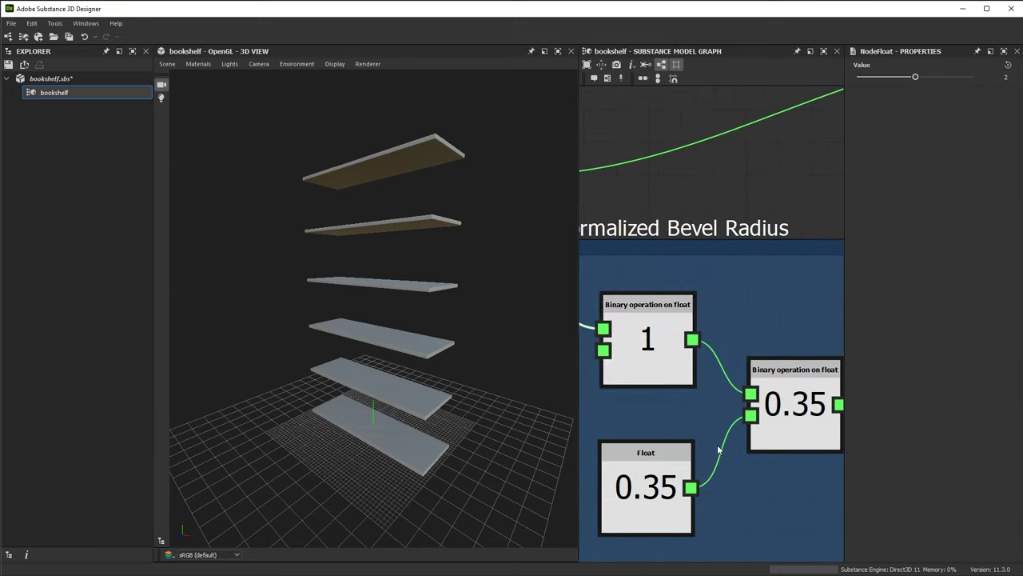
pyautogui.scroll(-6, 712, 446)
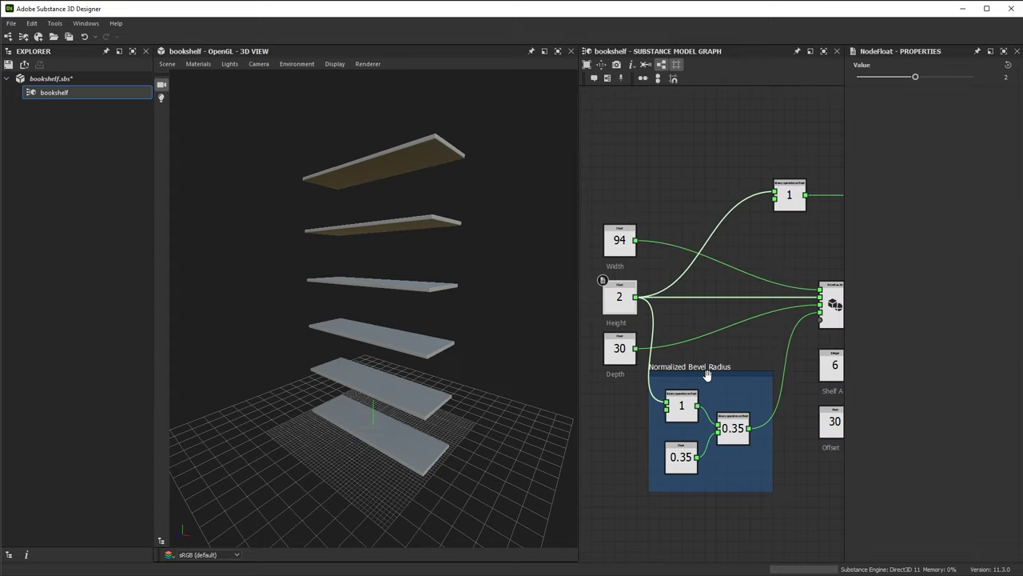
pyautogui.moveTo(772, 332); pyautogui.dragTo(597, 264, button='middle')
pyautogui.scroll(1, 704, 282)
pyautogui.moveTo(714, 280); pyautogui.dragTo(685, 293, button='middle')
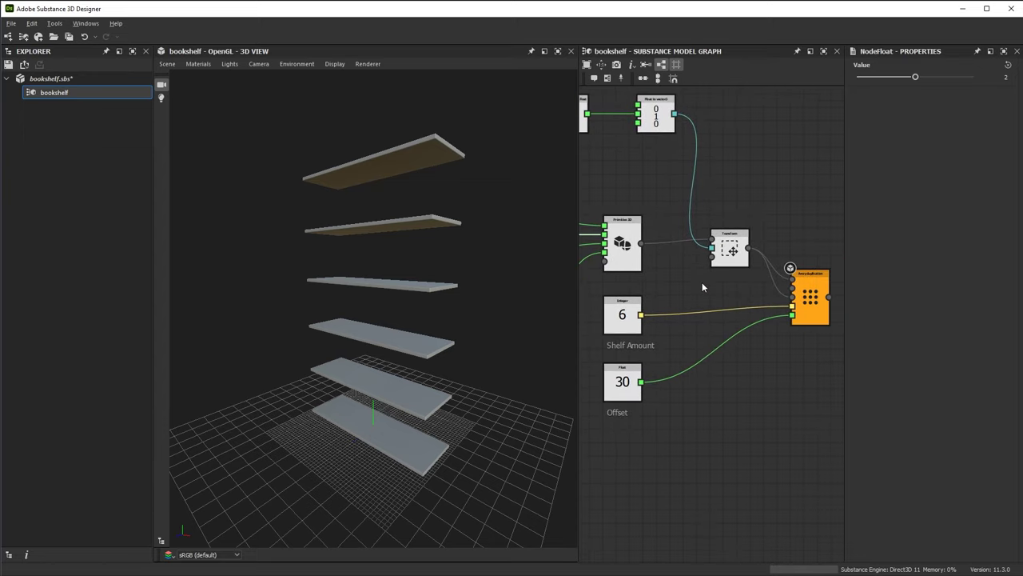
pyautogui.moveTo(448, 439); pyautogui.dragTo(458, 488)
pyautogui.moveTo(727, 338); pyautogui.dragTo(714, 296, button='middle')
pyautogui.scroll(2, 707, 281)
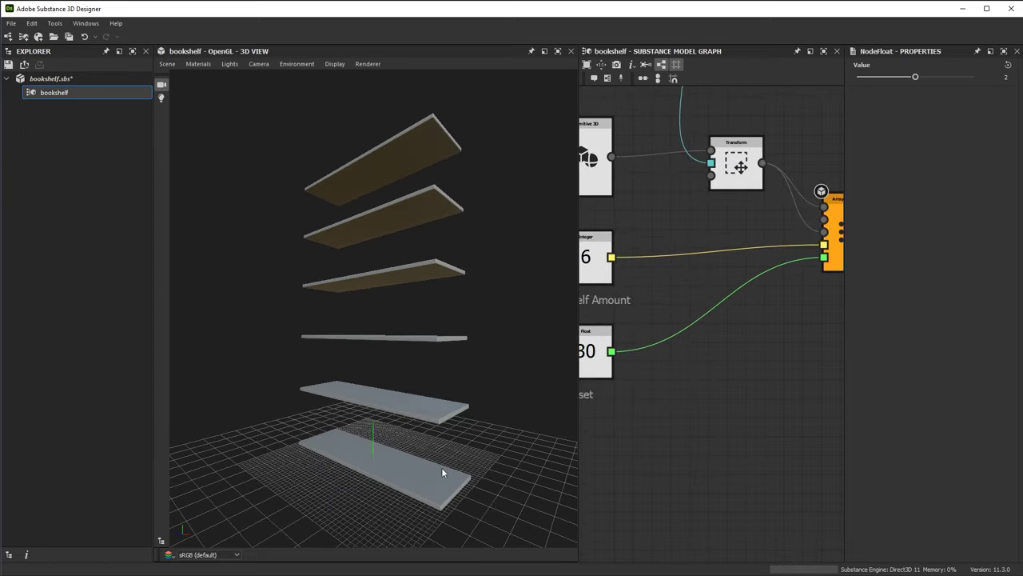
pyautogui.moveTo(762, 322); pyautogui.dragTo(612, 339, button='middle')
pyautogui.keyDown('alt'); pyautogui.moveTo(708, 234); pyautogui.dragTo(639, 172, button='right'); pyautogui.keyUp('alt')
pyautogui.moveTo(670, 295); pyautogui.dragTo(785, 314, button='middle')
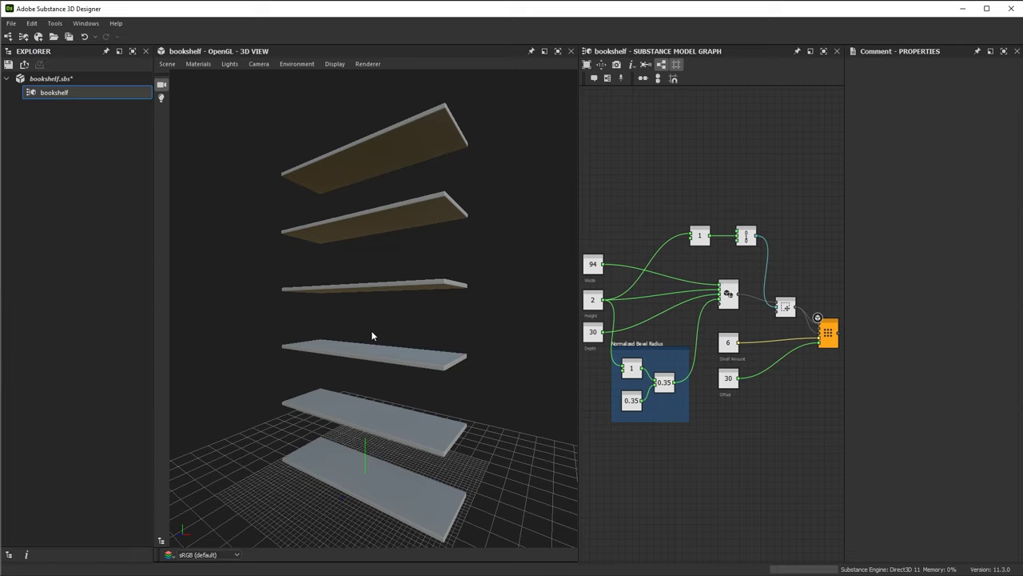
pyautogui.moveTo(372, 332); pyautogui.dragTo(390, 142)
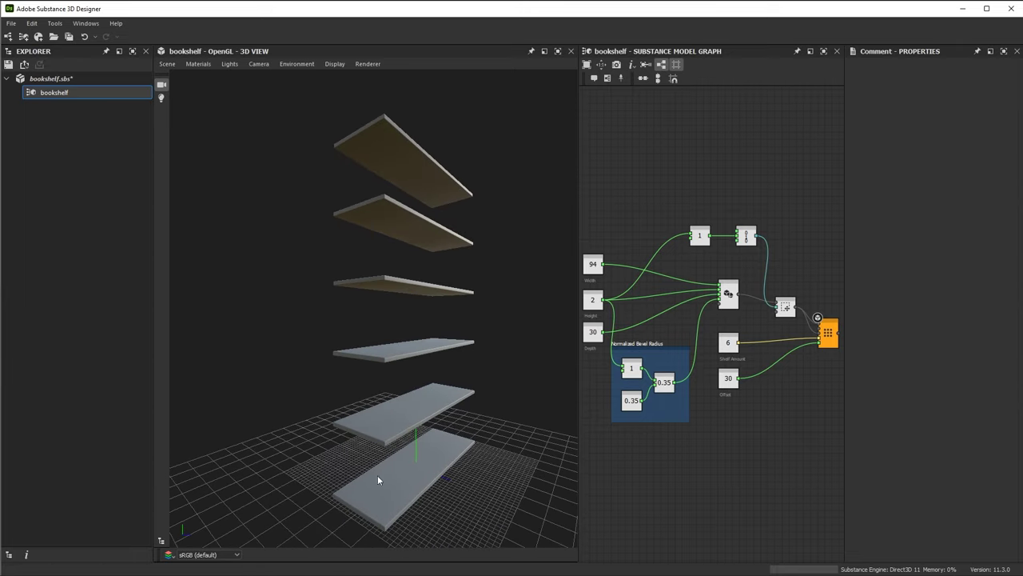
pyautogui.moveTo(393, 448); pyautogui.dragTo(349, 377)
pyautogui.scroll(5, 772, 324)
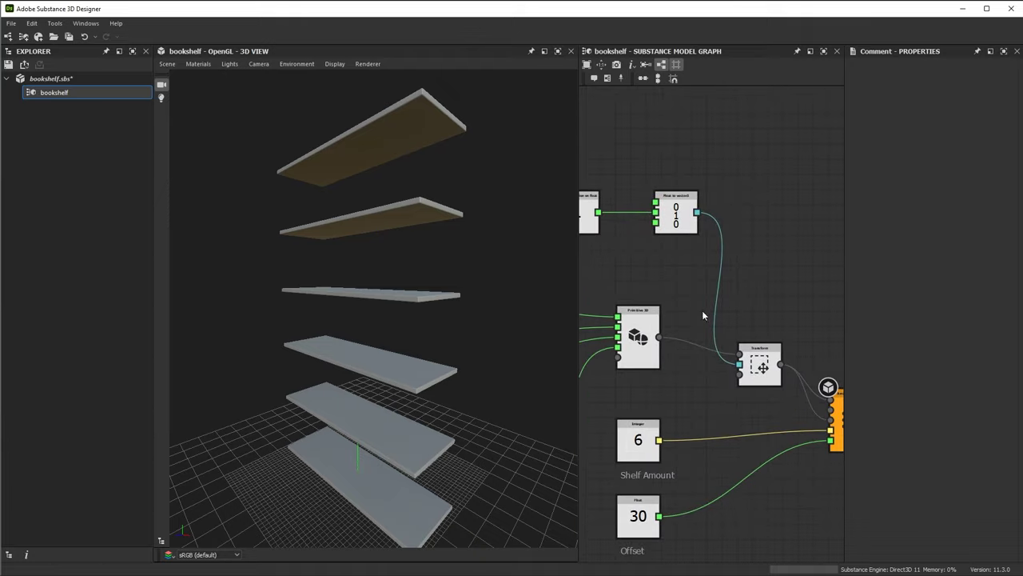
# Display the Primitive 3D plank node's output in the 3D view and attach the comment "Shelf Plank" to it
pyautogui.moveTo(654, 350); pyautogui.dragTo(717, 239, button='middle')
pyautogui.scroll(3, 711, 236)
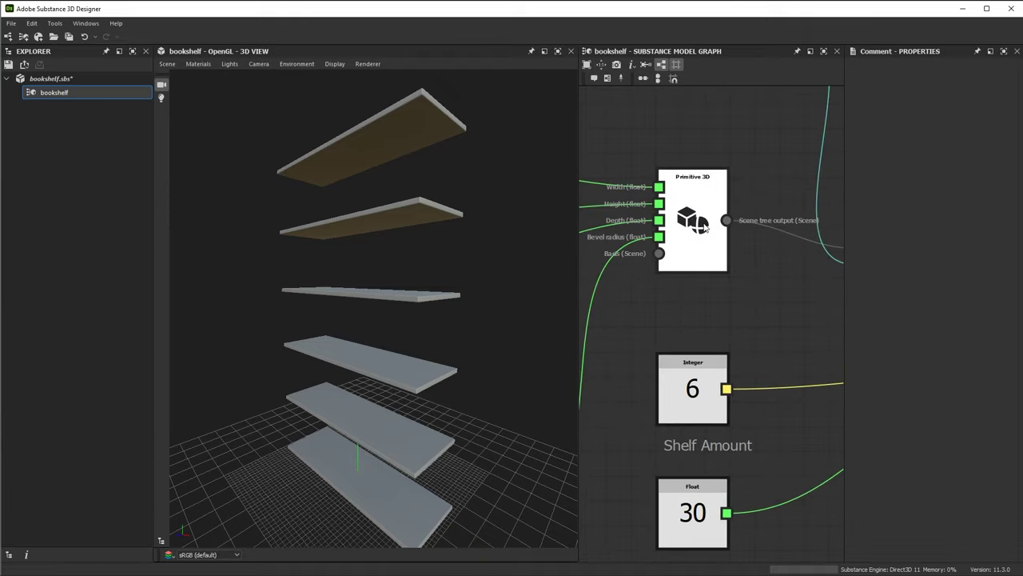
pyautogui.doubleClick(705, 229)
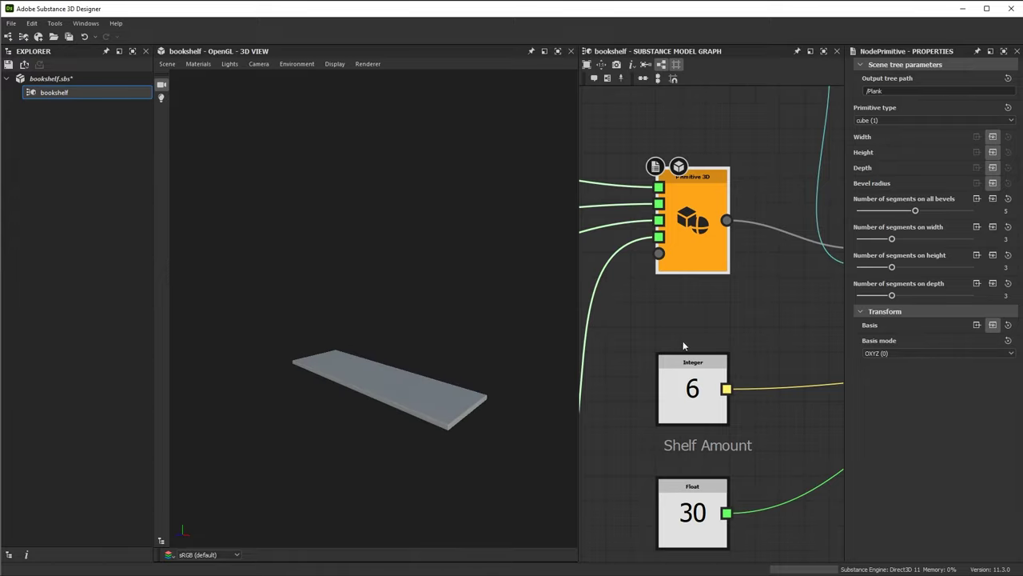
pyautogui.rightClick(705, 201)
pyautogui.click(724, 209)
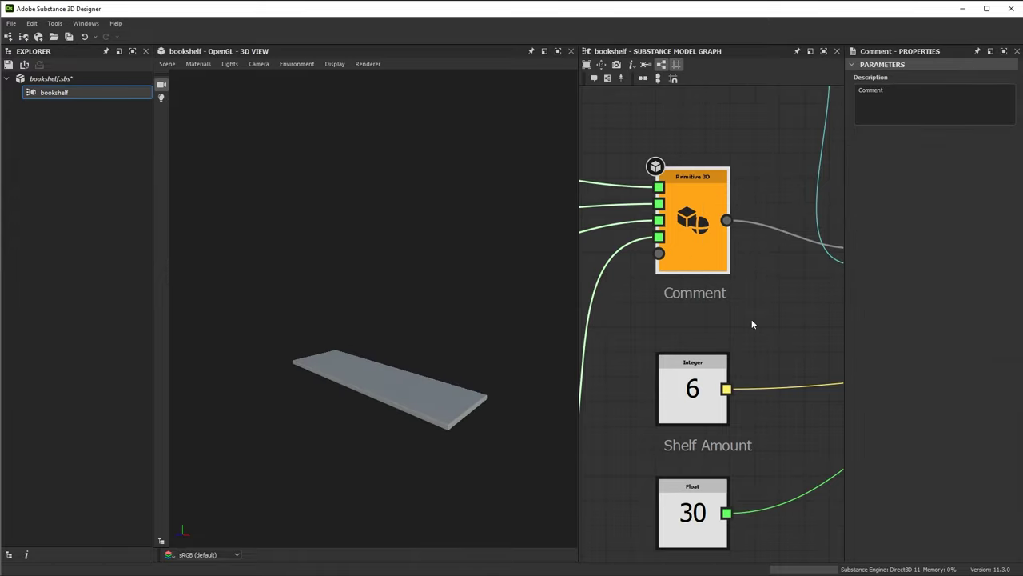
pyautogui.write('Shel')
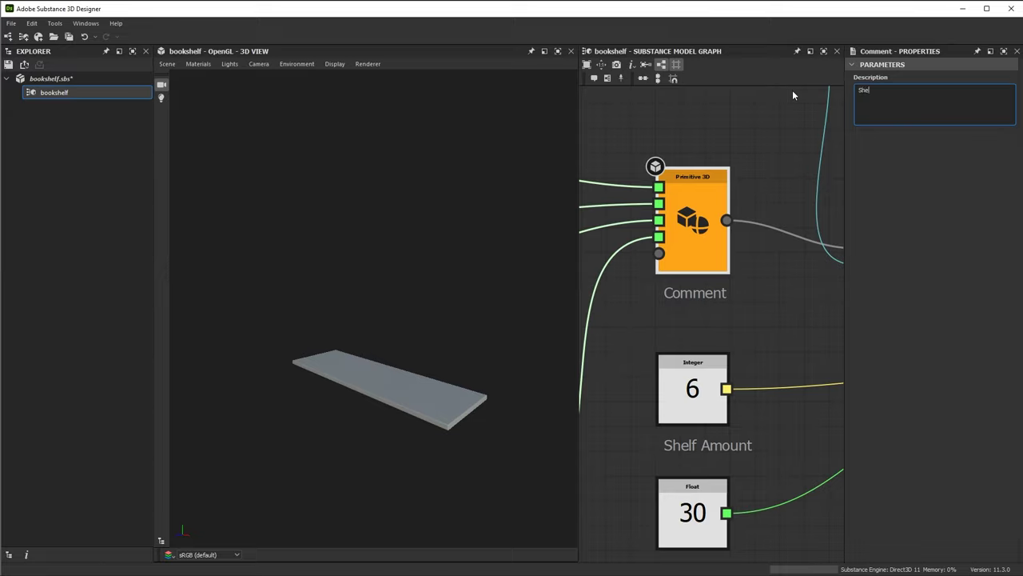
pyautogui.write('f Plank')
# Duplicate the Shelf Plank primitive with its input connections, place the copy above the other nodes and display its output
pyautogui.scroll(-5, 737, 305)
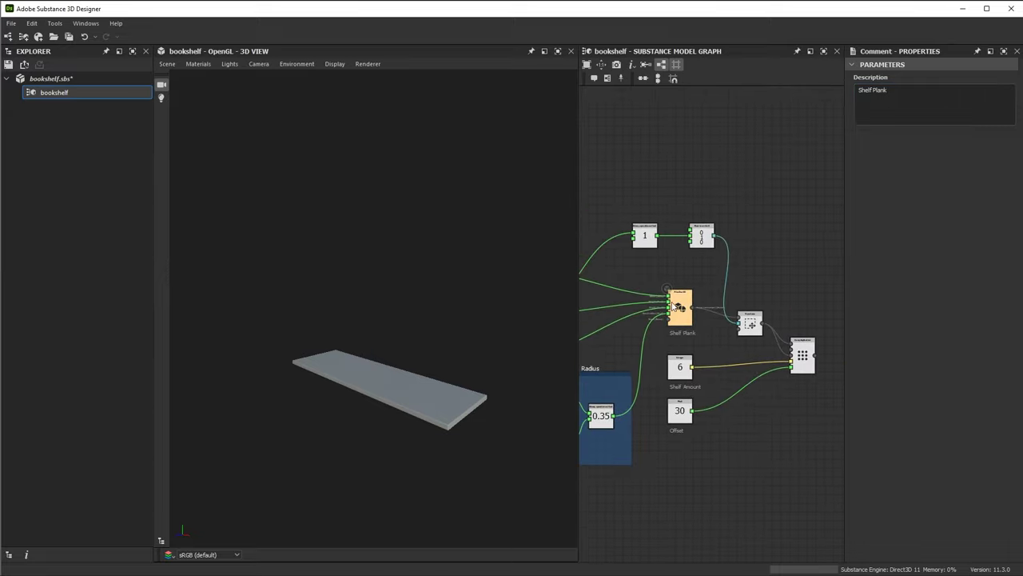
pyautogui.click(681, 303)
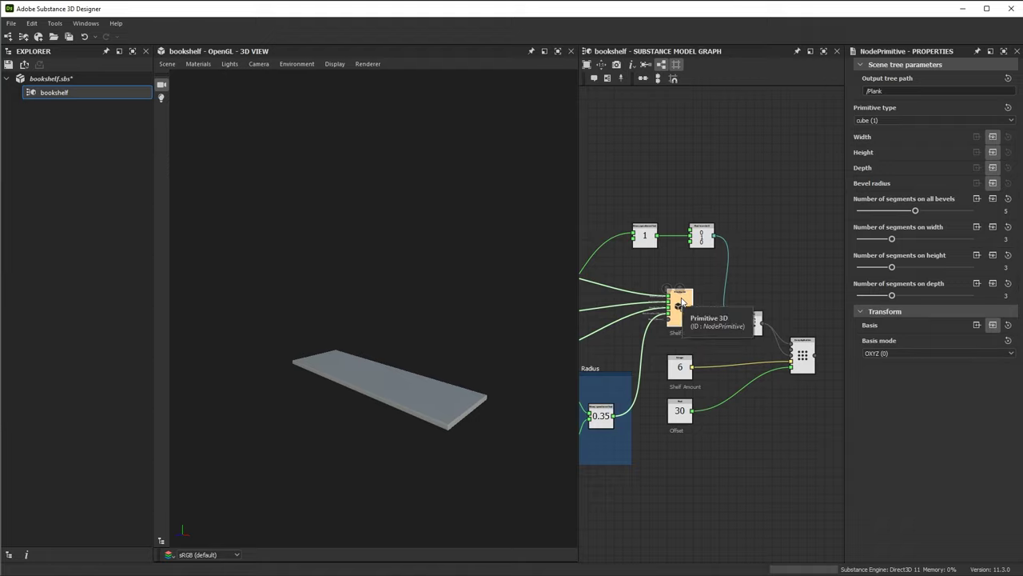
pyautogui.hotkey('ctrl', 'd')
pyautogui.moveTo(706, 324); pyautogui.dragTo(750, 172)
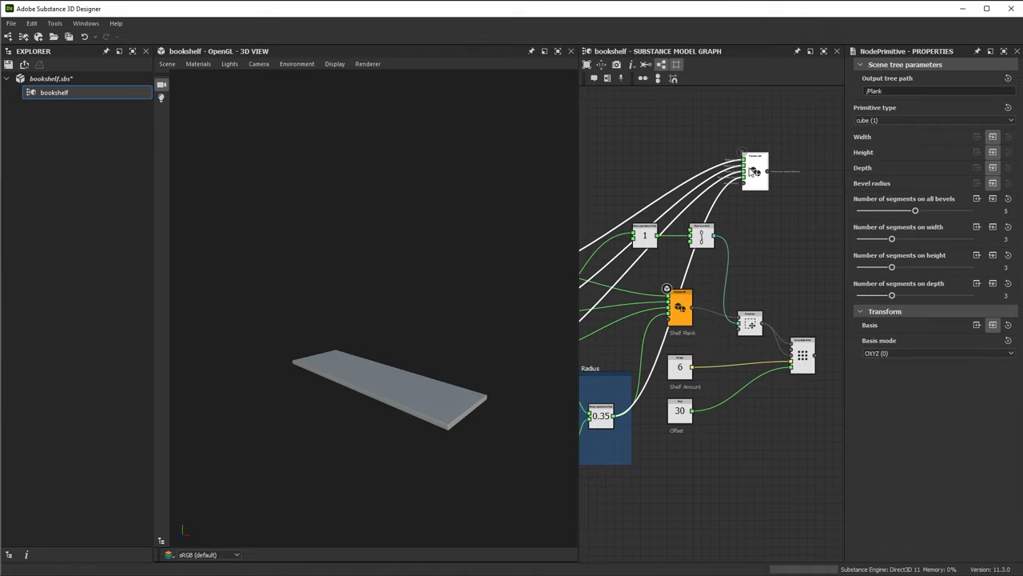
pyautogui.scroll(2, 752, 210)
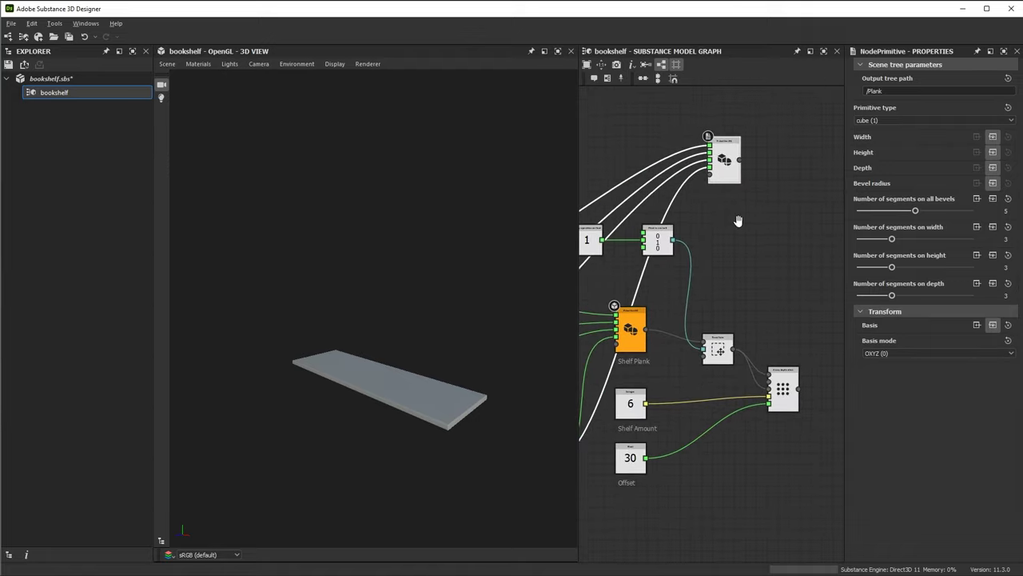
pyautogui.click(724, 167)
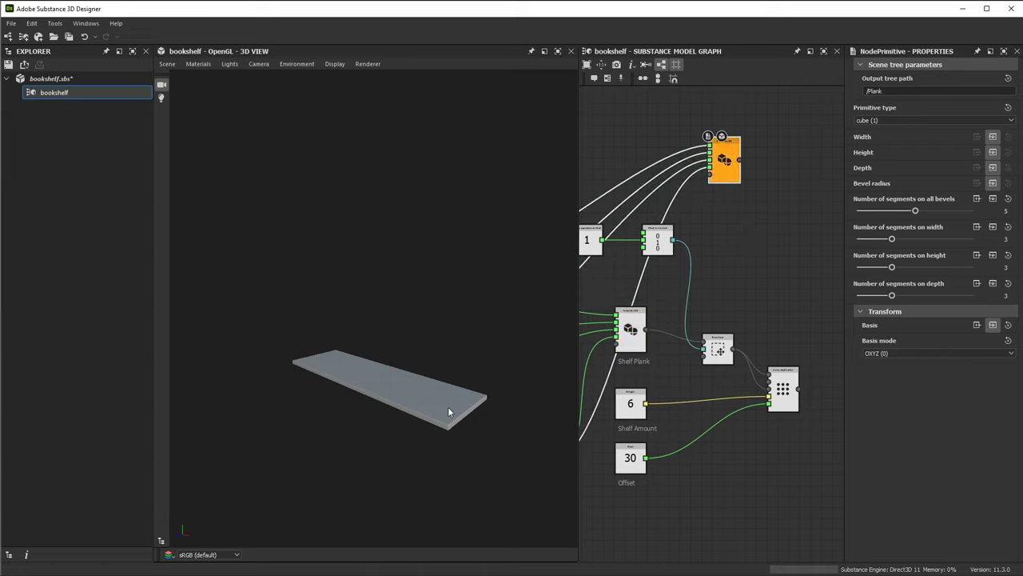
# Display the array duplication output in the 3D view and examine the stacked shelves from both ends
pyautogui.click(783, 383)
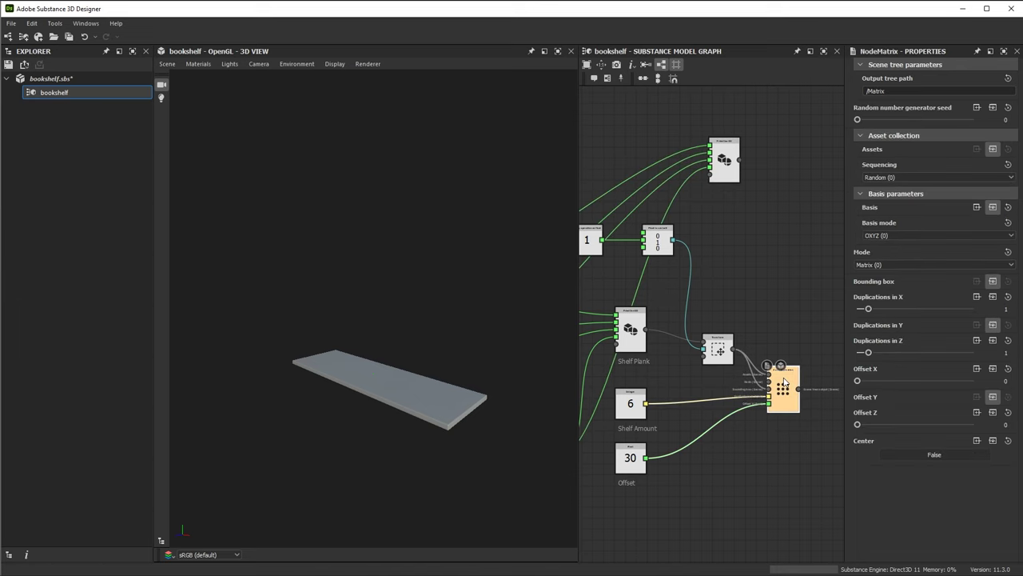
pyautogui.moveTo(424, 307); pyautogui.dragTo(398, 308)
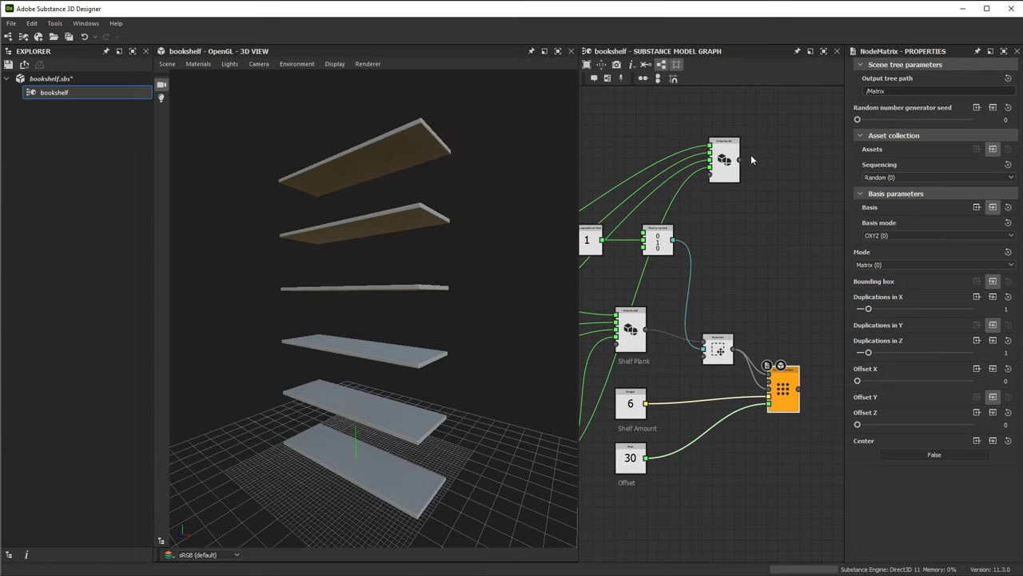
pyautogui.scroll(4, 748, 157)
pyautogui.scroll(-4, 667, 323)
pyautogui.moveTo(551, 340); pyautogui.dragTo(391, 172)
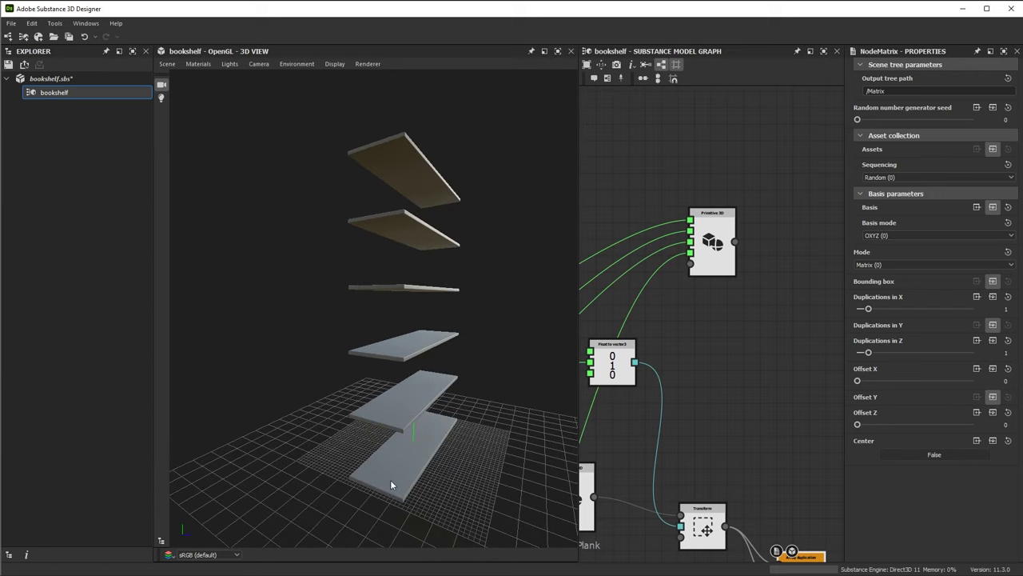
pyautogui.moveTo(390, 479); pyautogui.dragTo(352, 378)
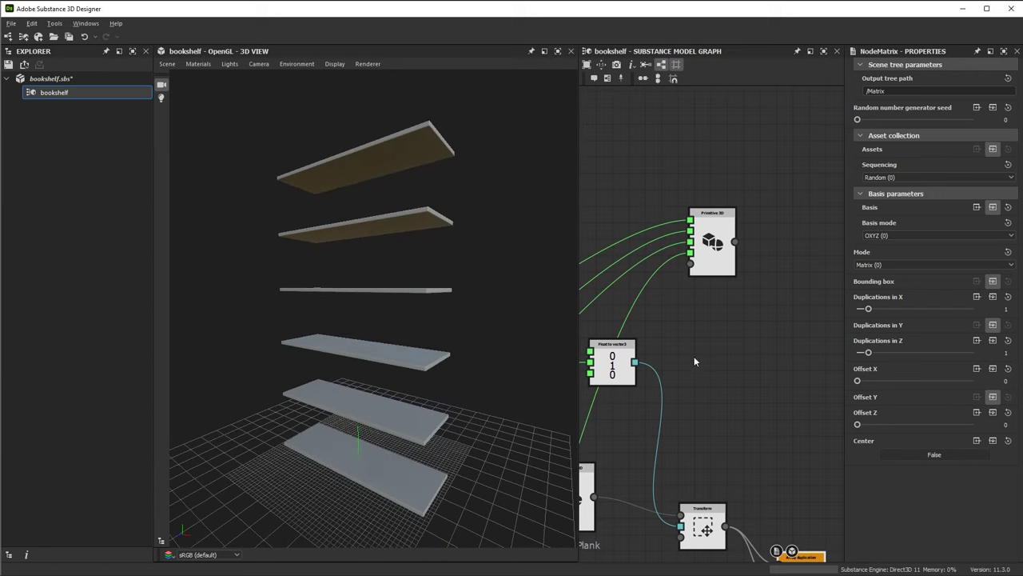
pyautogui.scroll(-3, 694, 361)
pyautogui.scroll(3, 716, 264)
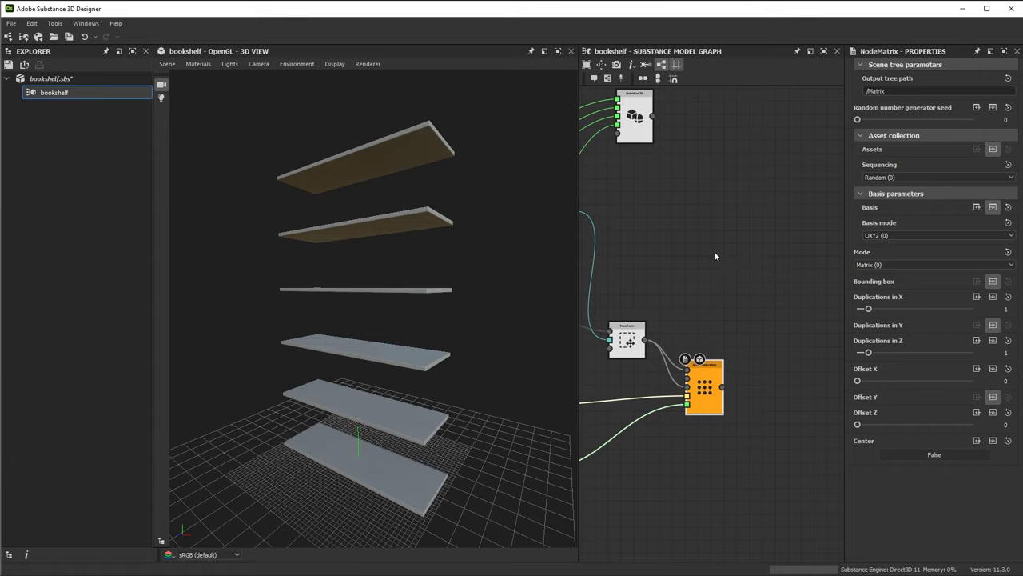
# Add a Basis node to the graph and place it in the empty area beside the duplicated primitive
pyautogui.moveTo(714, 221); pyautogui.dragTo(720, 242, button='middle')
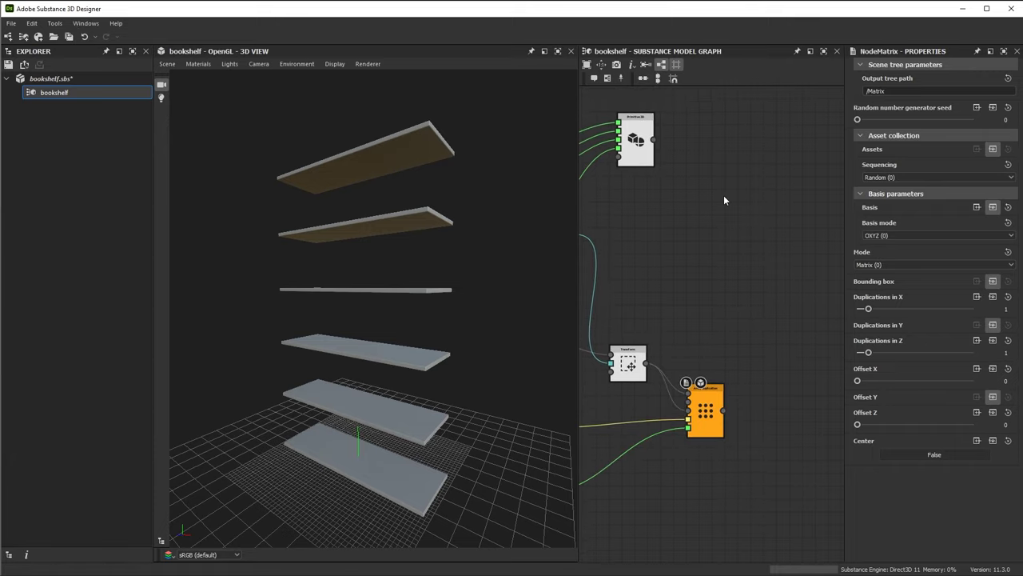
pyautogui.press('space')
pyautogui.write('bas')
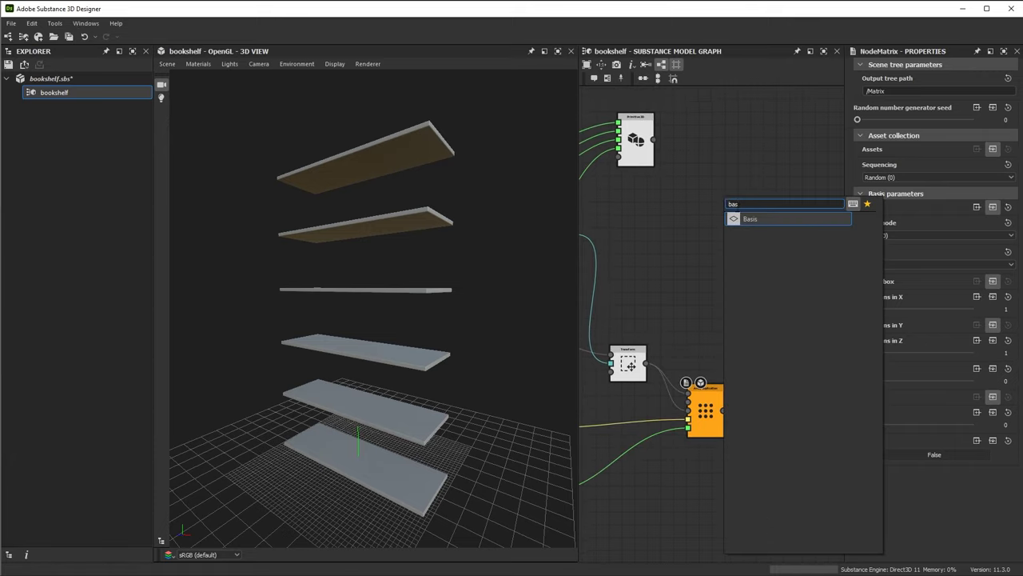
pyautogui.click(746, 219)
pyautogui.scroll(2, 734, 254)
pyautogui.moveTo(717, 176); pyautogui.dragTo(764, 218)
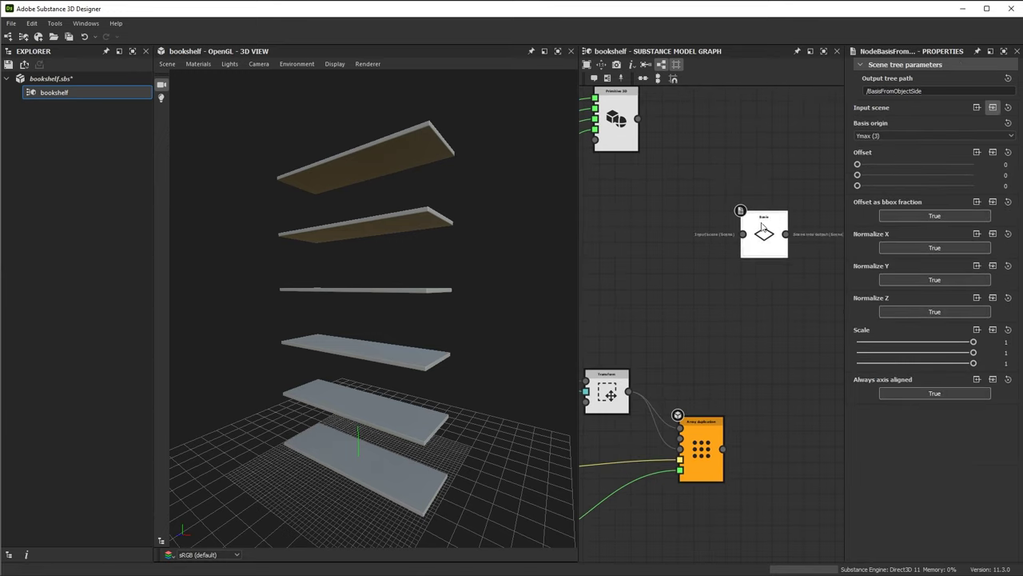
pyautogui.scroll(2, 755, 308)
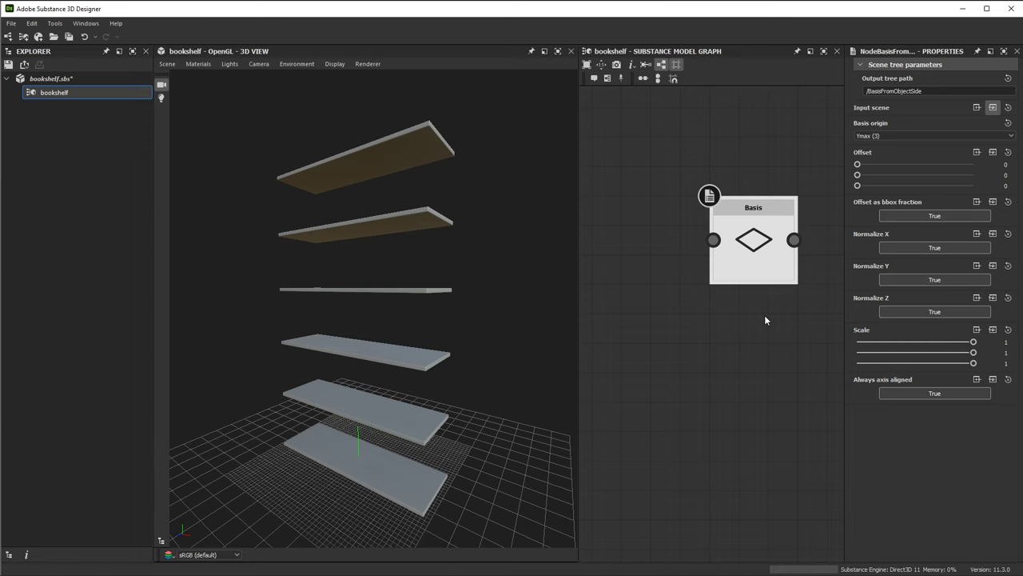
# Switch to Maya and draw a tall cube as a side panel on the vertical construction plane at the shelf ends
pyautogui.hotkey('alt', 'Tab')
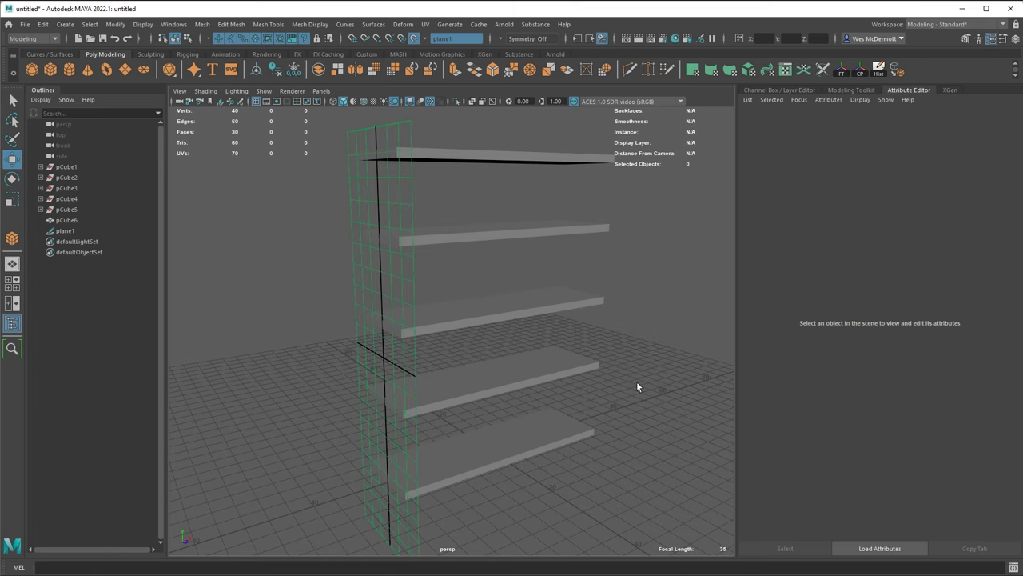
pyautogui.scroll(-3, 601, 363)
pyautogui.keyDown('alt'); pyautogui.moveTo(598, 363); pyautogui.dragTo(519, 366); pyautogui.keyUp('alt')
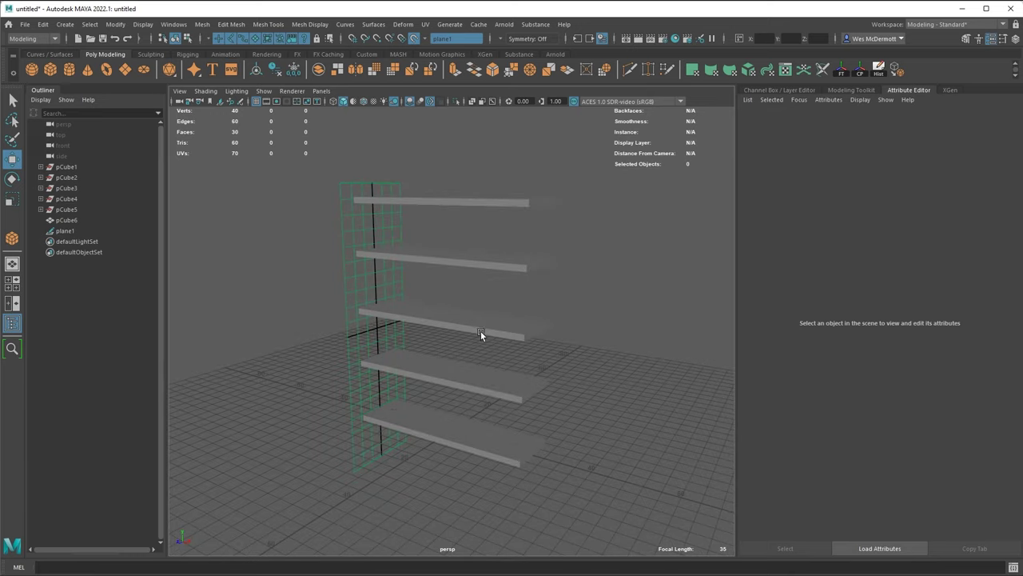
pyautogui.keyDown('alt'); pyautogui.moveTo(379, 349); pyautogui.dragTo(456, 363); pyautogui.keyUp('alt')
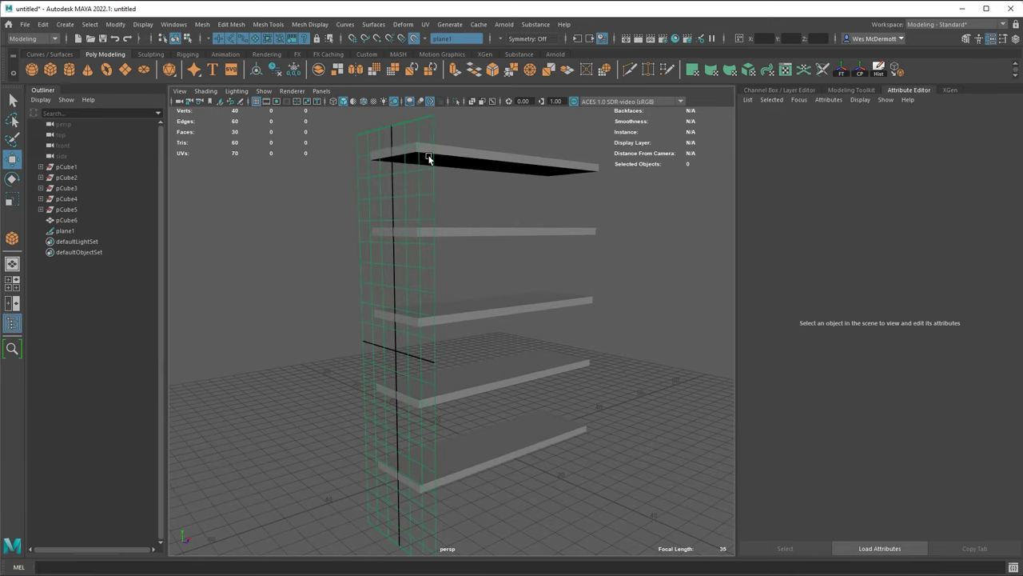
pyautogui.keyDown('alt'); pyautogui.moveTo(422, 434); pyautogui.dragTo(465, 323); pyautogui.keyUp('alt')
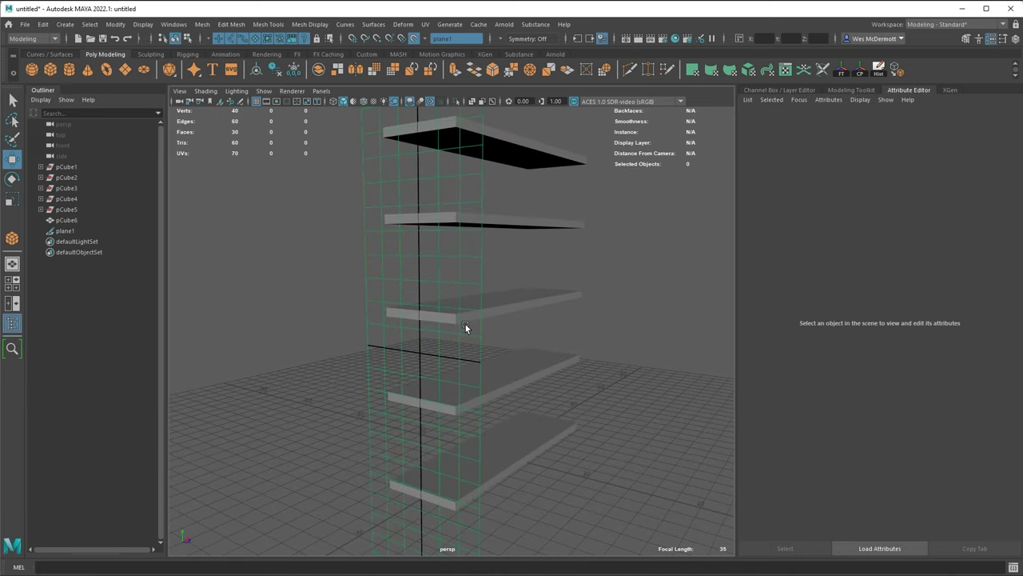
pyautogui.keyDown('shift'); pyautogui.moveTo(443, 259); pyautogui.dragTo(404, 195, button='right'); pyautogui.keyUp('shift')
pyautogui.moveTo(404, 194); pyautogui.dragTo(454, 479)
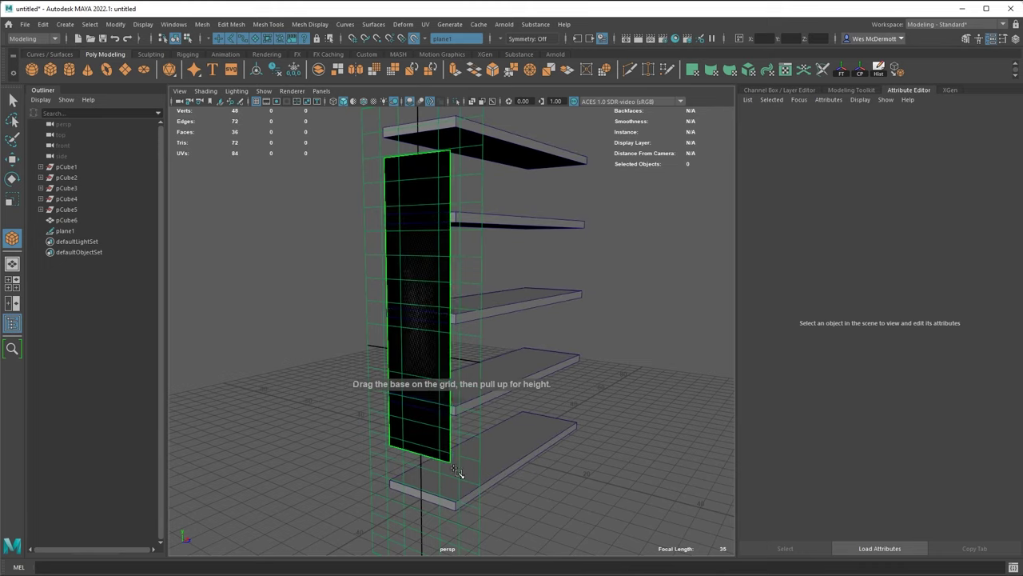
pyautogui.moveTo(424, 349); pyautogui.dragTo(518, 288)
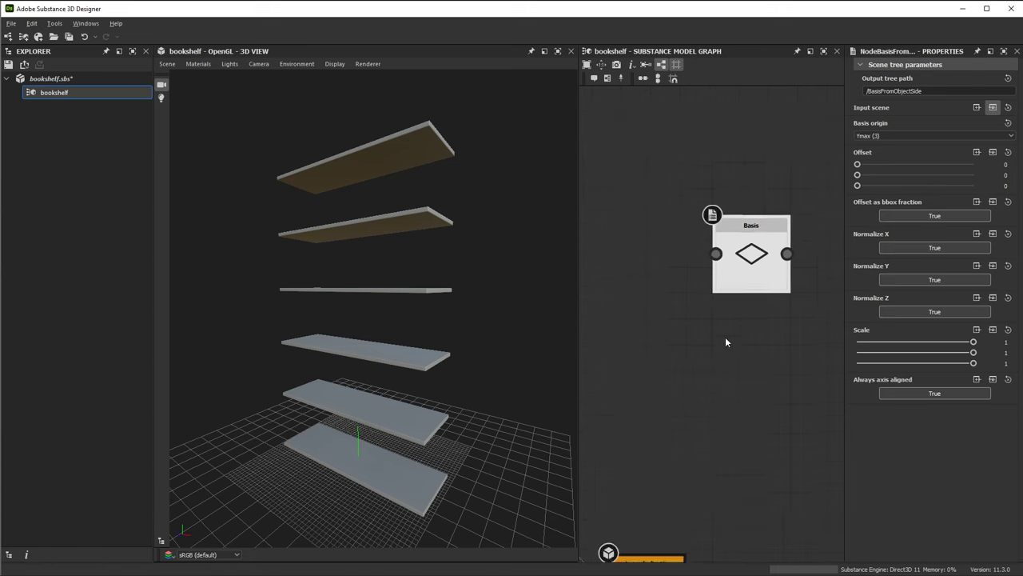
# Switch back to Substance 3D Designer and move the Basis node next to the output side of the Array duplication node
pyautogui.scroll(-3, 725, 337)
pyautogui.moveTo(696, 326); pyautogui.dragTo(678, 219, button='middle')
pyautogui.moveTo(721, 142); pyautogui.dragTo(758, 297)
pyautogui.scroll(3, 678, 317)
pyautogui.scroll(1, 665, 277)
pyautogui.moveTo(781, 239); pyautogui.dragTo(781, 290)
pyautogui.moveTo(670, 359); pyautogui.dragTo(692, 348, button='middle')
pyautogui.scroll(-1, 692, 349)
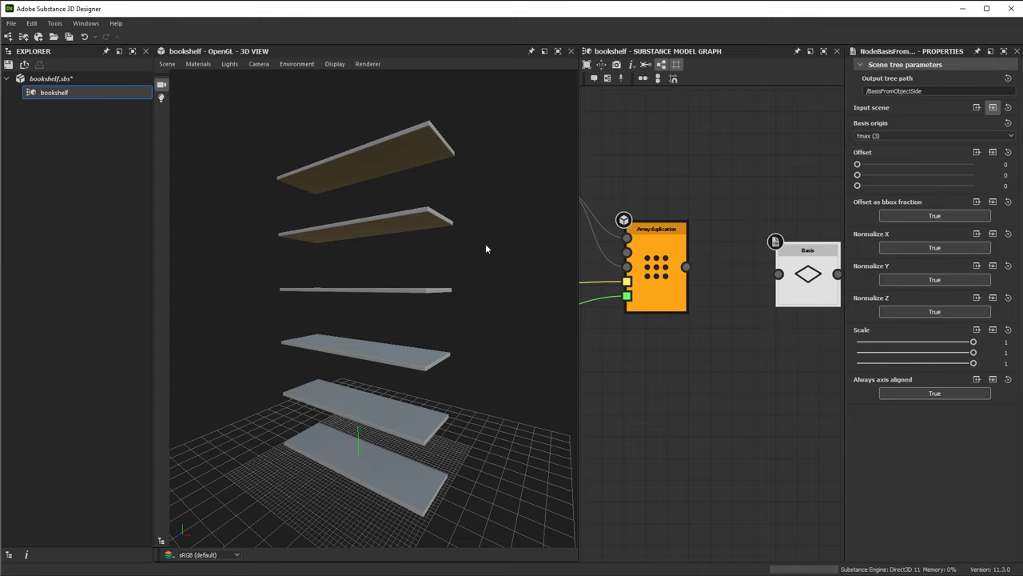
# Connect the Array duplication output to the Basis node's Input scene
pyautogui.moveTo(686, 267); pyautogui.dragTo(778, 273)
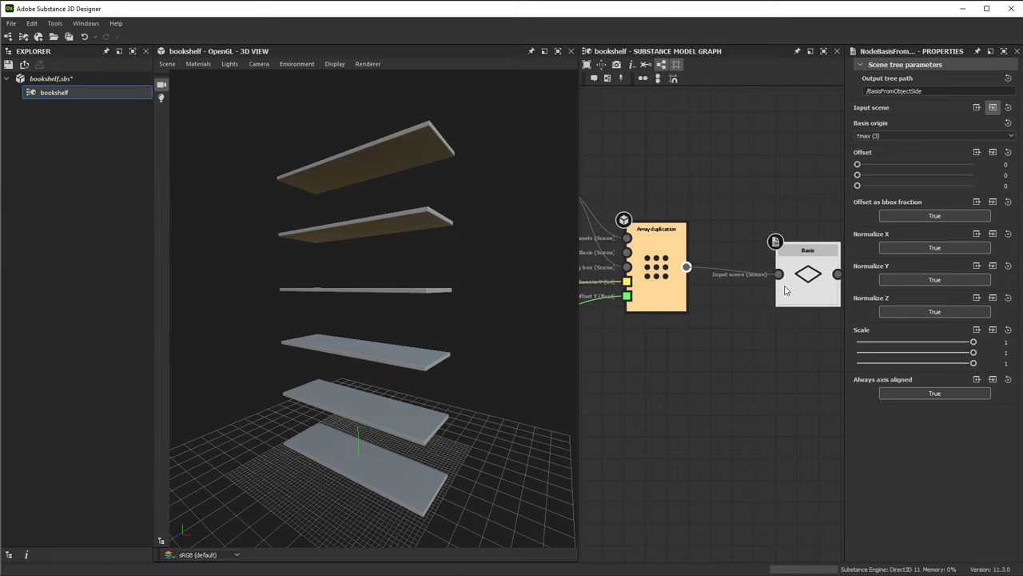
pyautogui.moveTo(772, 336); pyautogui.dragTo(744, 325, button='middle')
pyautogui.scroll(-1, 743, 323)
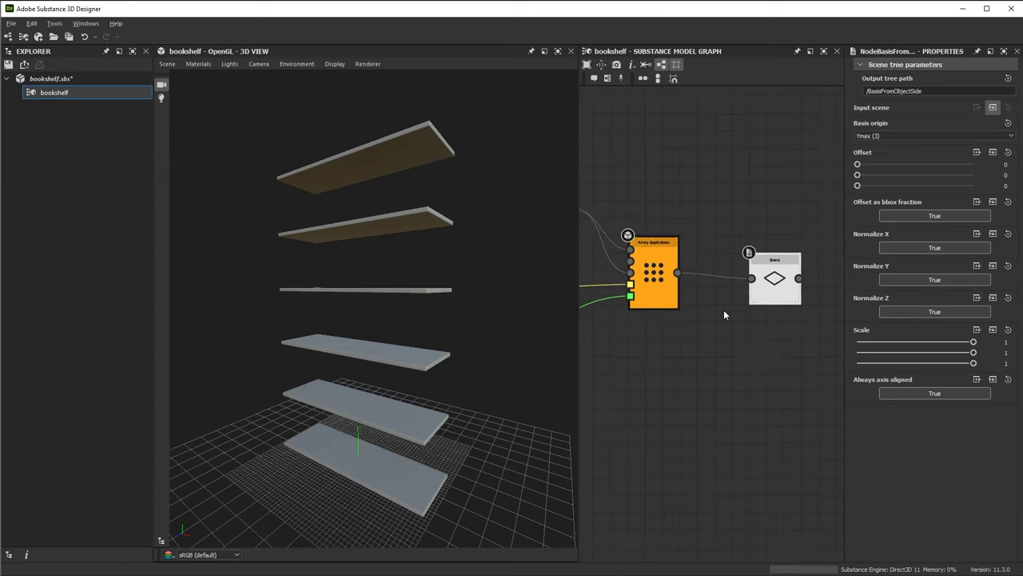
# Move the Basis node slightly up and display its output in the 3D view
pyautogui.moveTo(777, 289); pyautogui.dragTo(777, 271)
pyautogui.doubleClick(777, 271)
pyautogui.moveTo(457, 263)
pyautogui.mouseDown()
pyautogui.moveTo(388, 229)
pyautogui.moveTo(459, 269)
pyautogui.mouseUp()
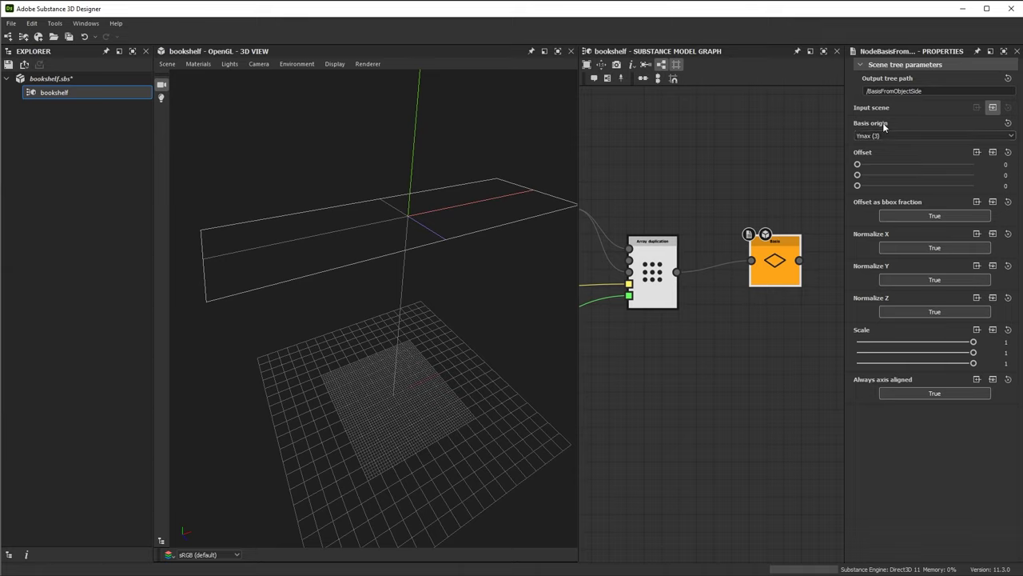
# Review the Basis node's available origin options, keep Ymax, and inspect the basis plane in the 3D view
pyautogui.click(903, 134)
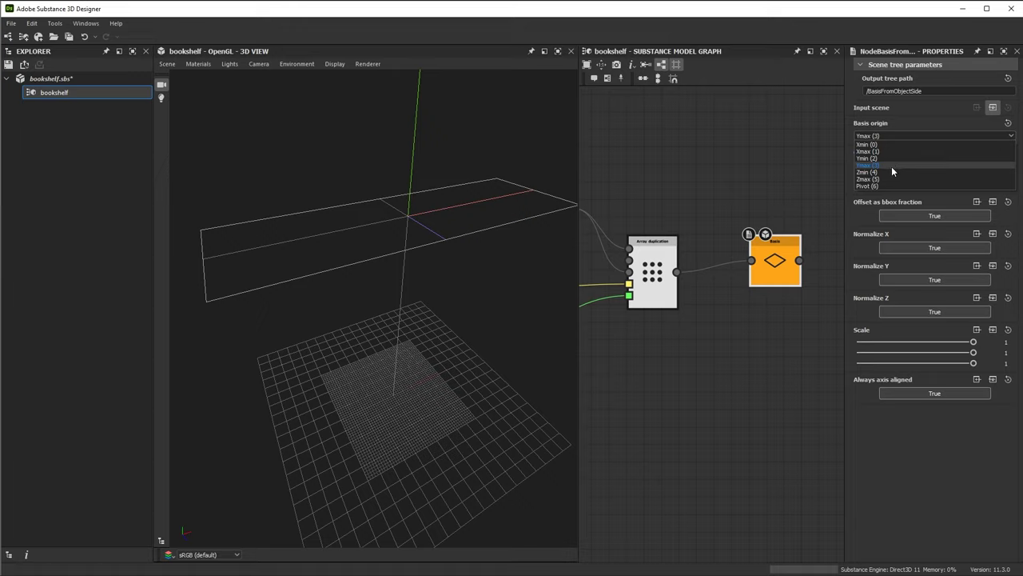
pyautogui.click(891, 166)
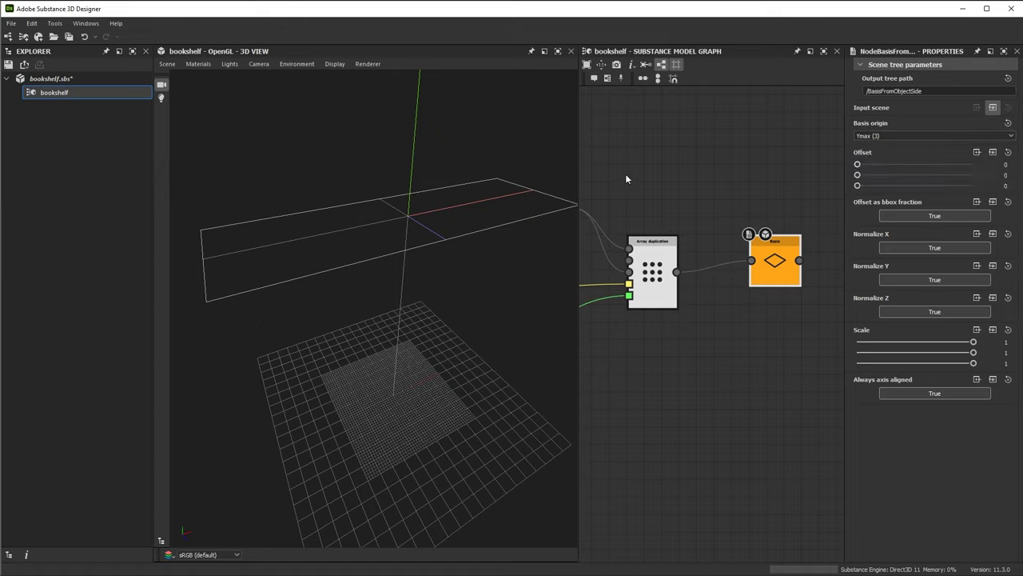
pyautogui.moveTo(338, 305); pyautogui.dragTo(424, 232)
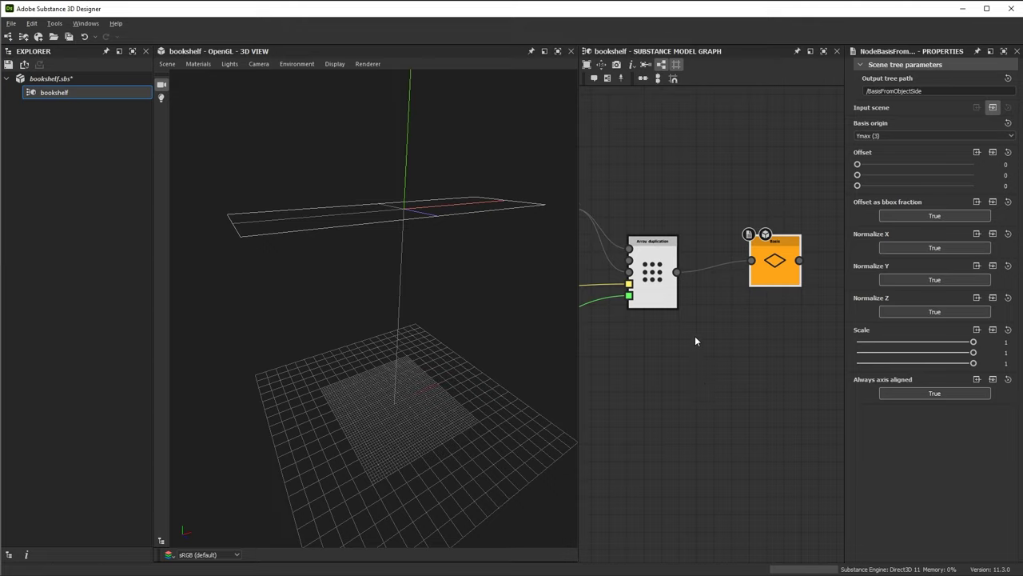
# Overlay the Array duplication node's planks as a wireframe in the 3D view alongside the Basis output
pyautogui.scroll(2, 695, 335)
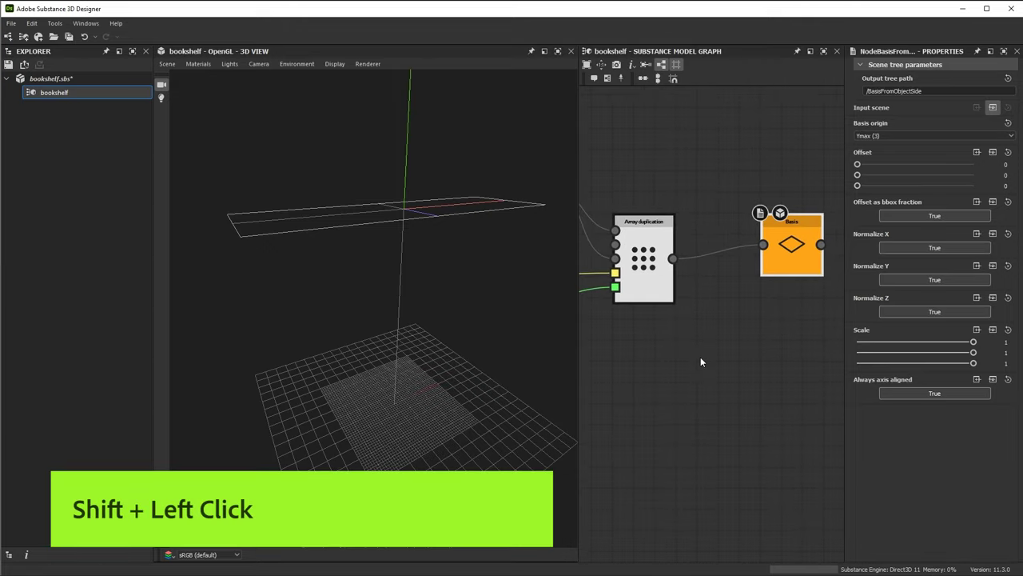
pyautogui.keyDown('shift'); pyautogui.click(648, 273); pyautogui.keyUp('shift')
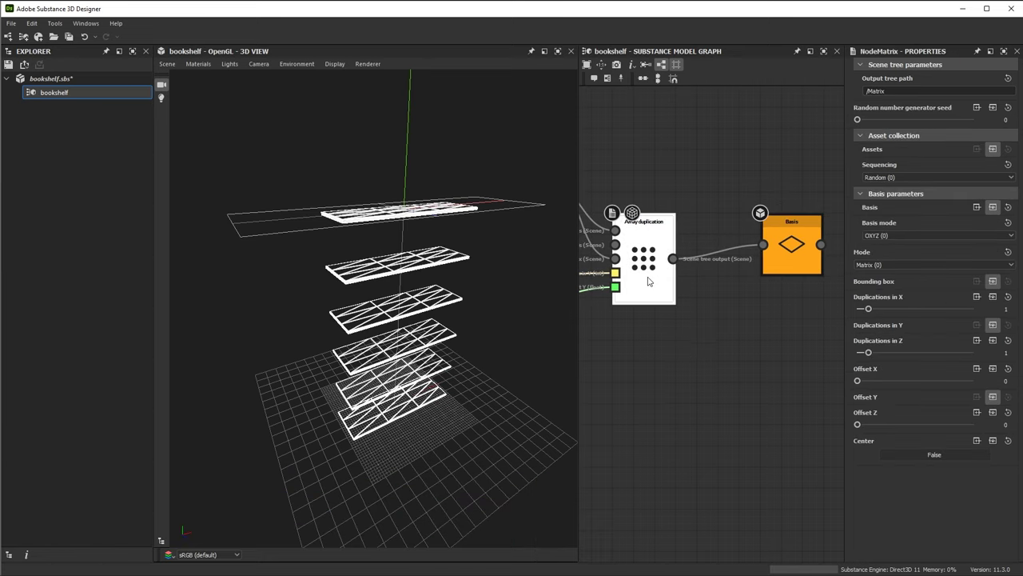
pyautogui.scroll(4, 648, 273)
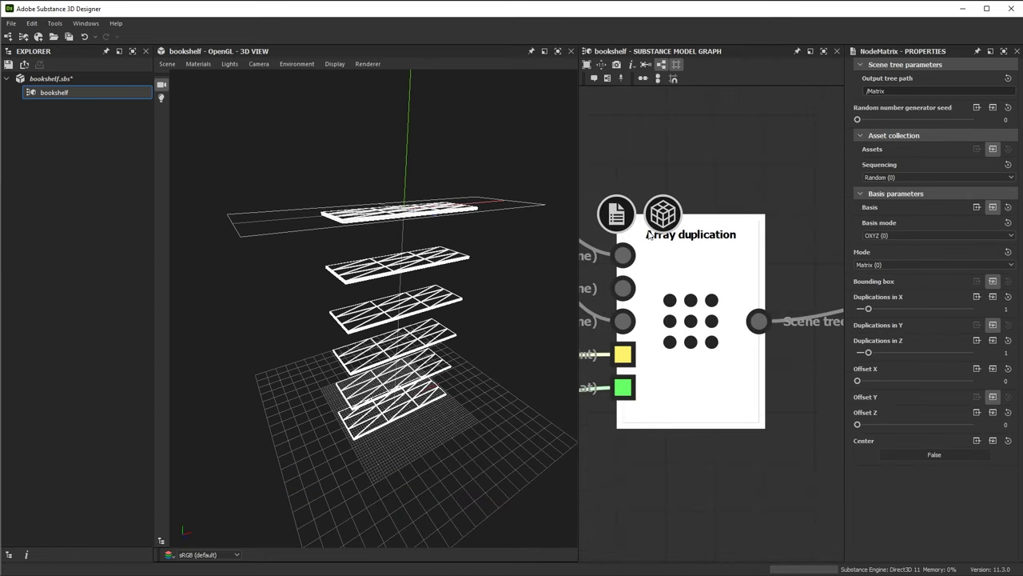
pyautogui.scroll(-5, 662, 298)
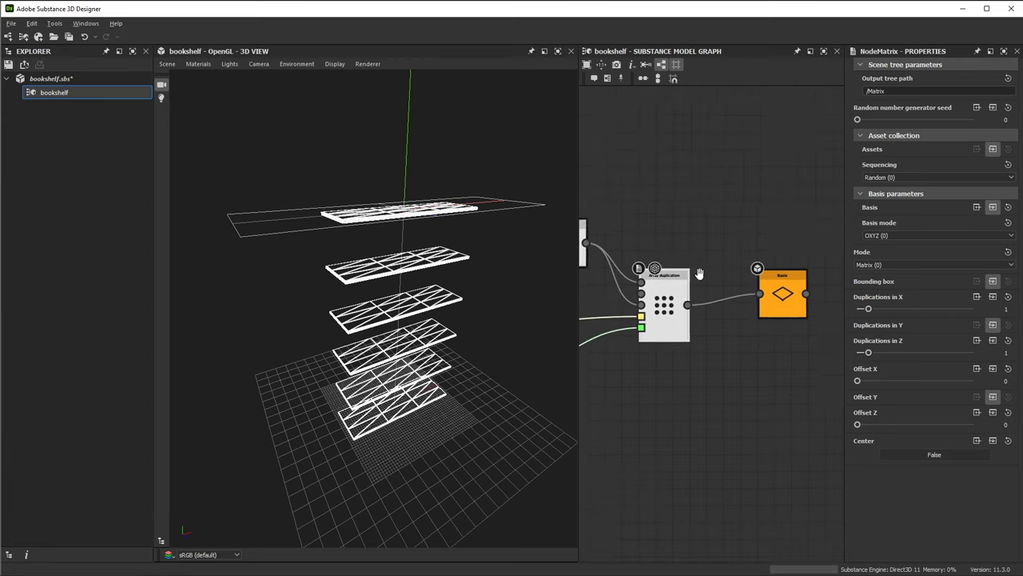
pyautogui.moveTo(442, 271); pyautogui.dragTo(471, 304)
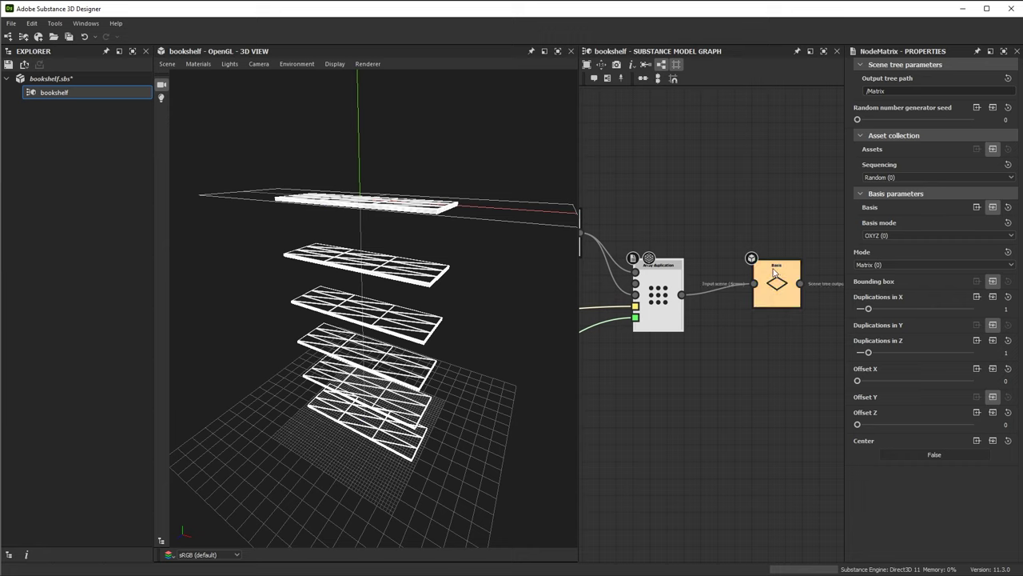
pyautogui.moveTo(452, 241); pyautogui.dragTo(478, 213)
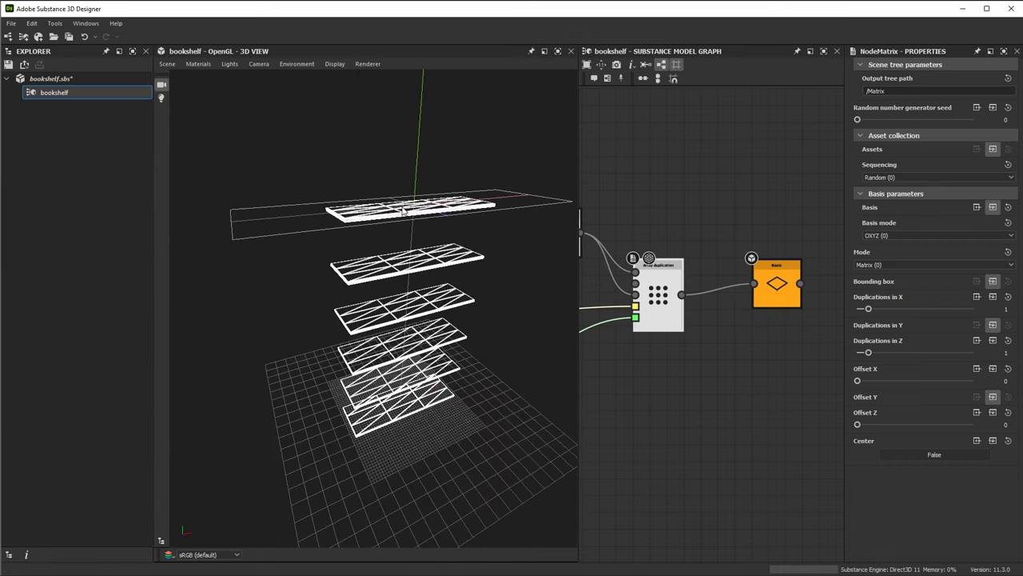
pyautogui.scroll(3, 639, 288)
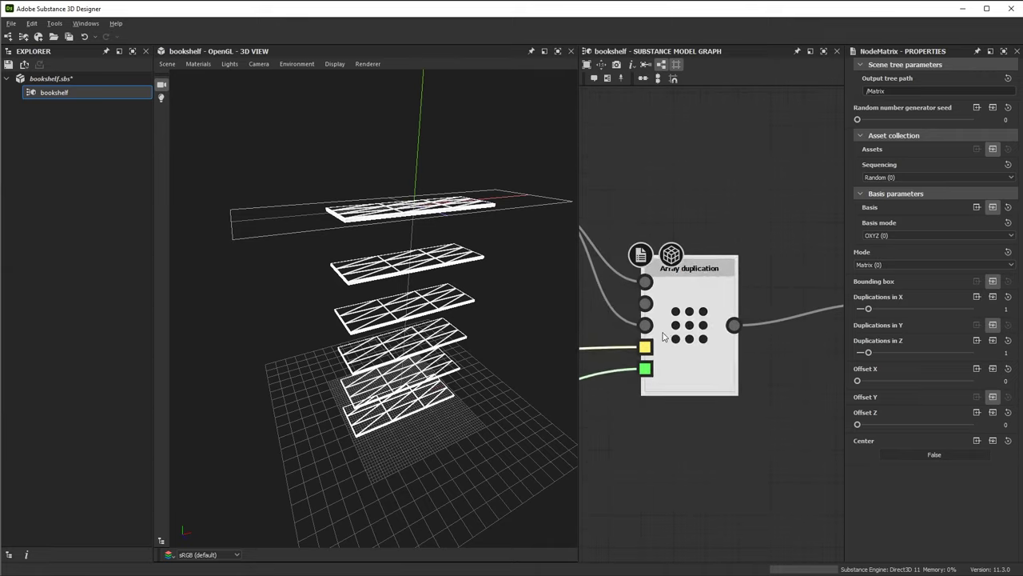
pyautogui.scroll(-2, 722, 378)
pyautogui.moveTo(724, 379); pyautogui.dragTo(693, 309, button='middle')
pyautogui.scroll(-1, 731, 352)
# Set the Basis node's Basis origin to Xmin and inspect the basis plane against the shelf planks
pyautogui.click(756, 264)
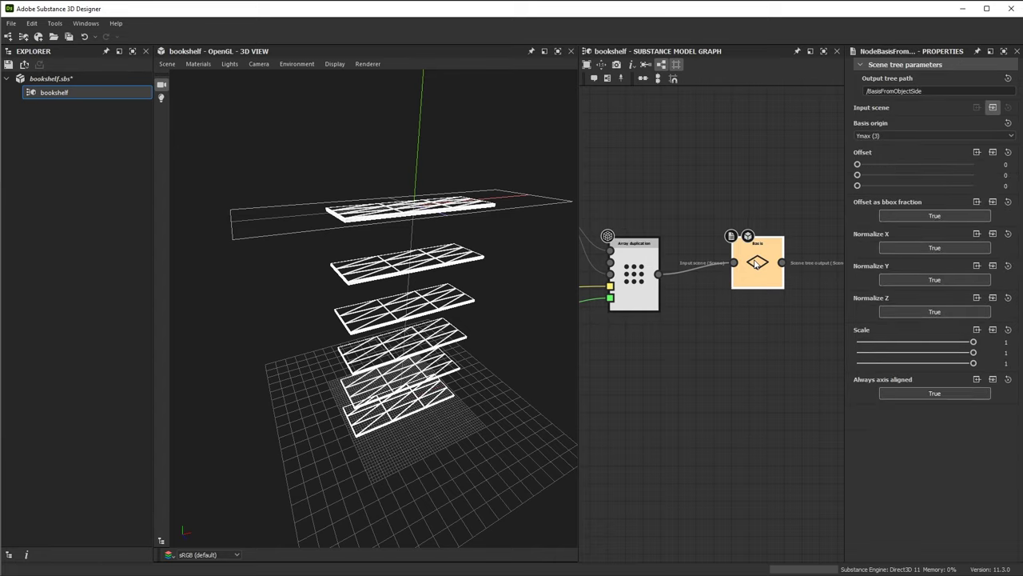
pyautogui.click(884, 135)
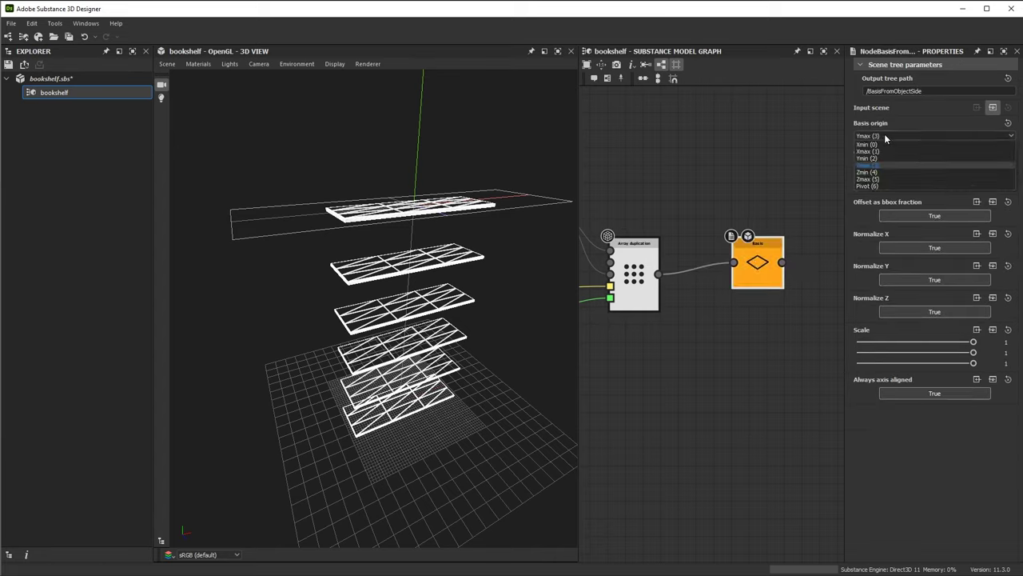
pyautogui.click(875, 143)
pyautogui.moveTo(450, 283); pyautogui.dragTo(475, 277)
pyautogui.moveTo(473, 364); pyautogui.dragTo(473, 382)
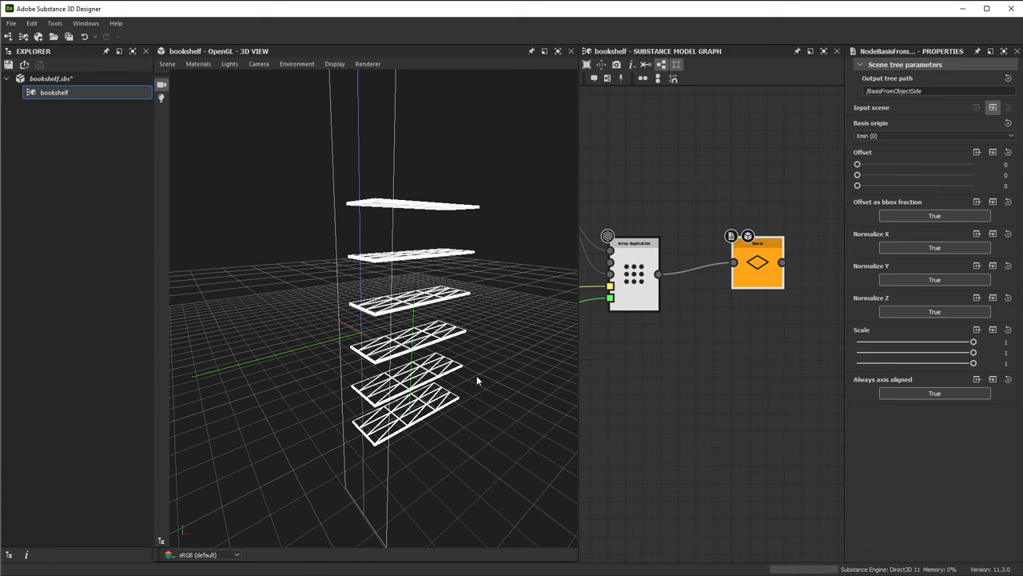
# Add a comment reading "Plank Side" to the duplicated Primitive 3D node above the shelf nodes
pyautogui.scroll(-3, 680, 390)
pyautogui.moveTo(665, 293); pyautogui.dragTo(715, 317, button='middle')
pyautogui.scroll(4, 663, 195)
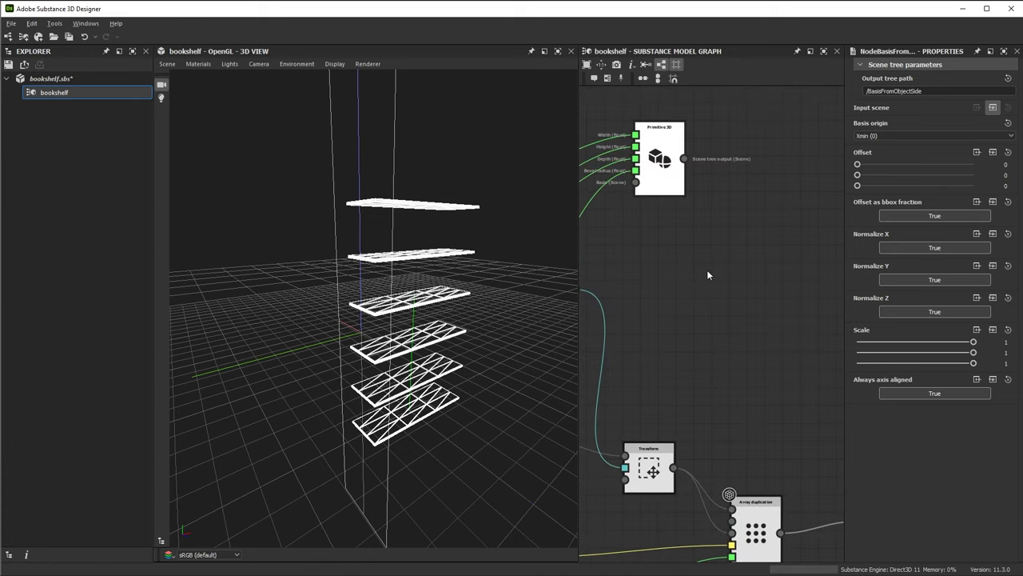
pyautogui.click(662, 160)
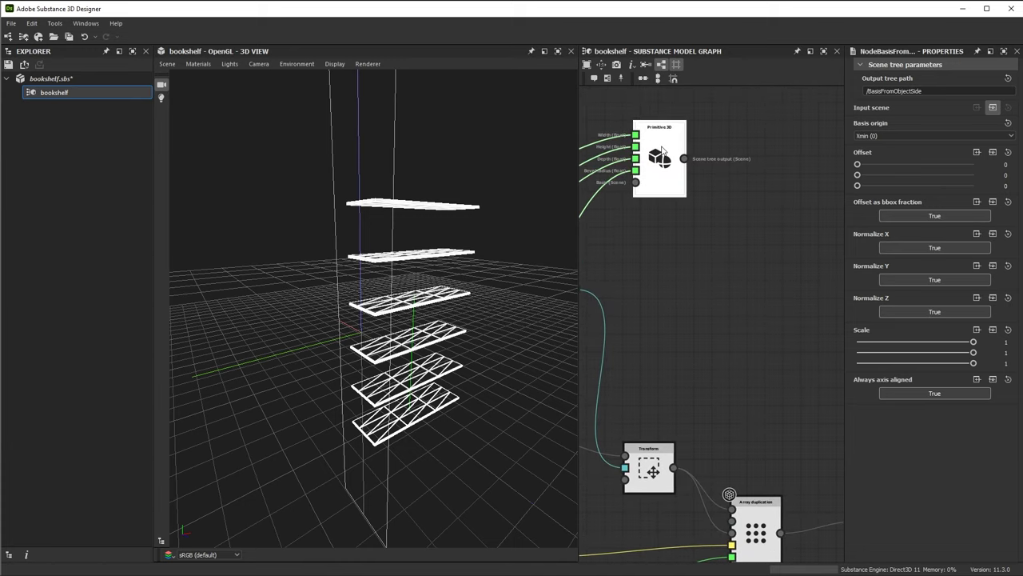
pyautogui.rightClick(662, 148)
pyautogui.click(694, 153)
pyautogui.doubleClick(661, 210)
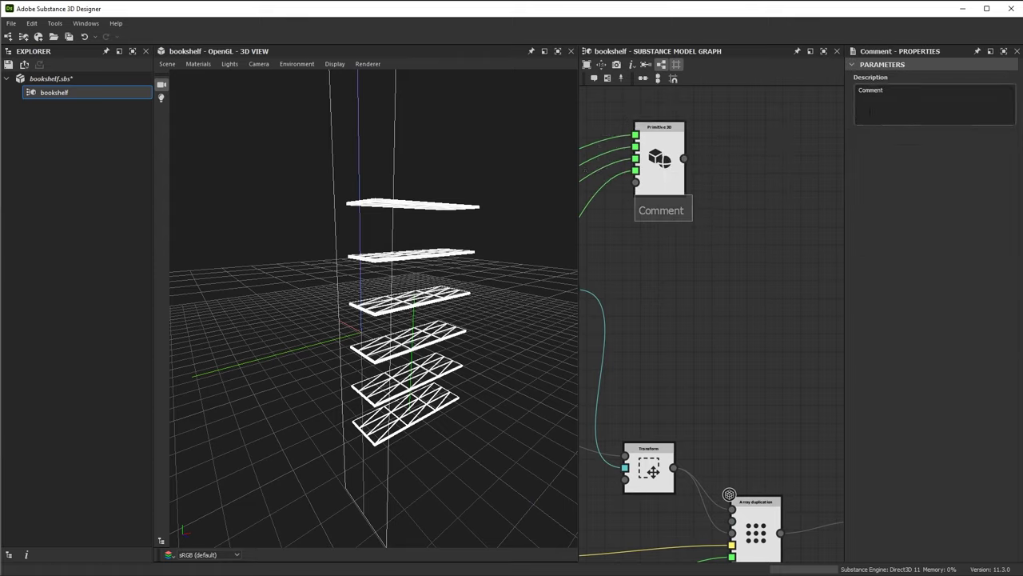
pyautogui.write('Plank Side')
pyautogui.click(733, 156)
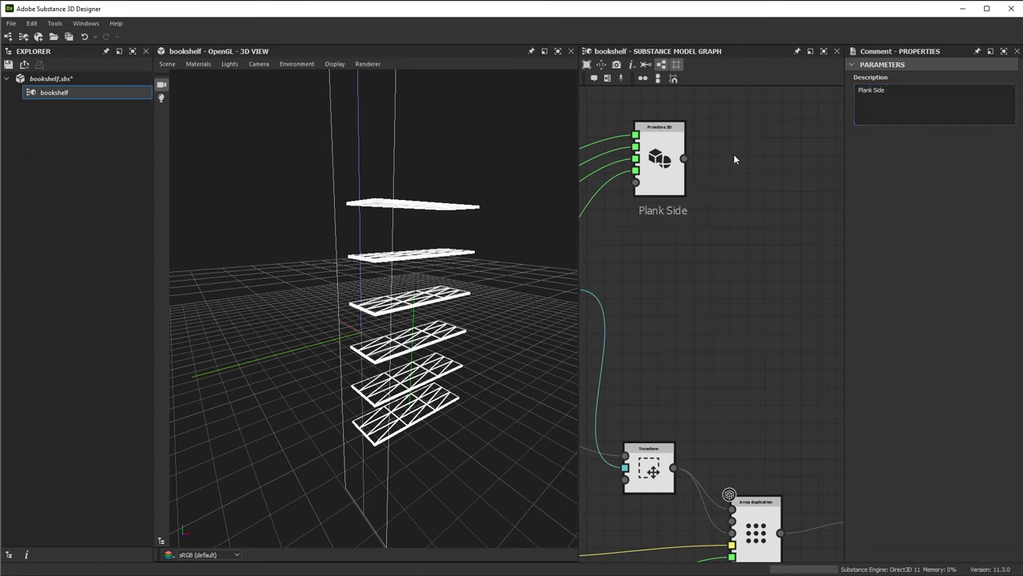
# Add a Transfer node and place it to the right of the Plank Side primitive, above the Basis node
pyautogui.scroll(-4, 640, 181)
pyautogui.scroll(5, 679, 205)
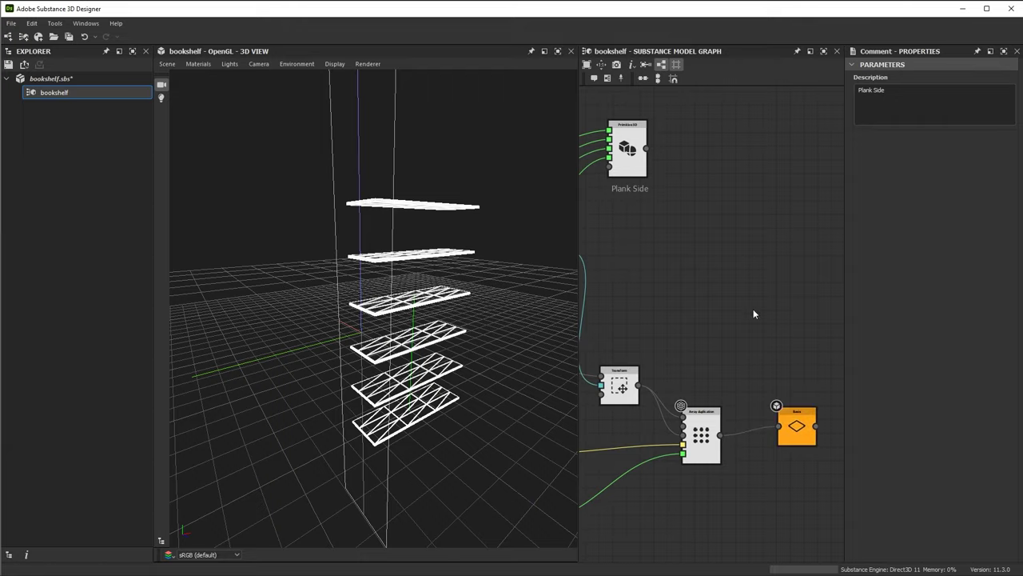
pyautogui.moveTo(752, 313); pyautogui.dragTo(698, 263, button='middle')
pyautogui.press('space')
pyautogui.write('ran')
pyautogui.click(722, 283)
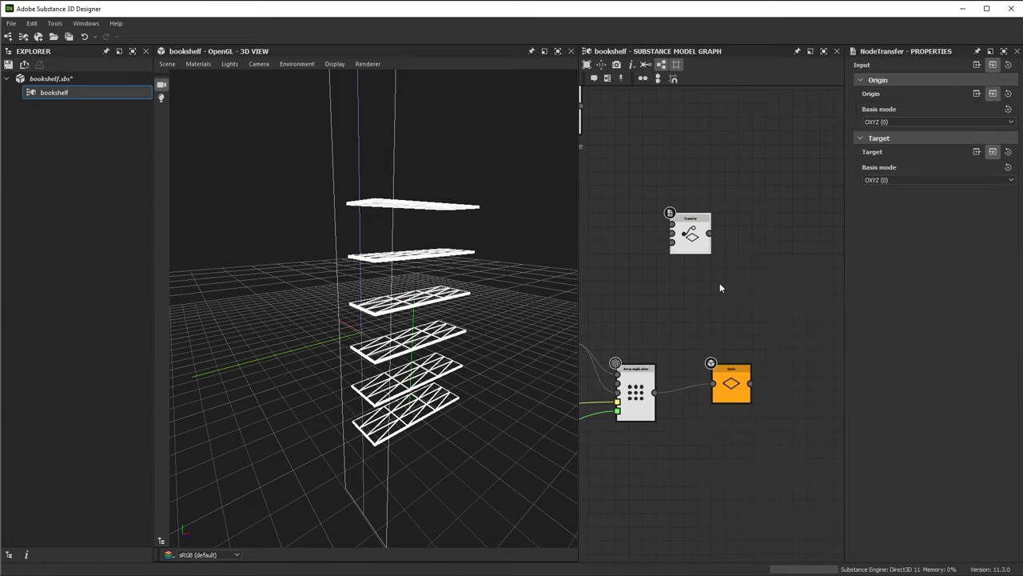
pyautogui.moveTo(676, 261); pyautogui.dragTo(722, 302, button='middle')
pyautogui.moveTo(729, 260); pyautogui.dragTo(761, 208)
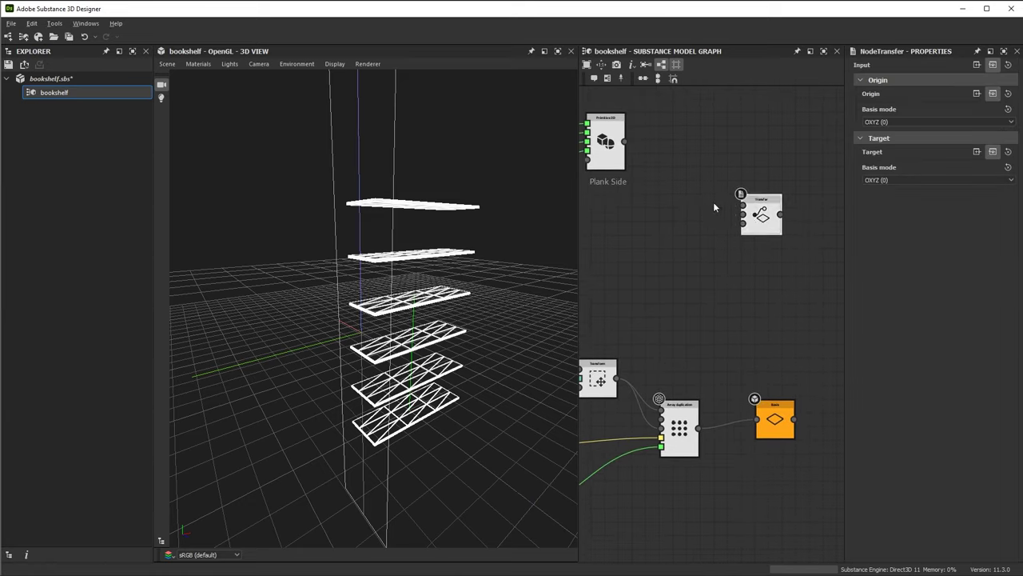
# Connect the Plank Side primitive's scene output to the Transfer node's Input
pyautogui.scroll(2, 719, 204)
pyautogui.moveTo(651, 205); pyautogui.dragTo(680, 209, button='middle')
pyautogui.moveTo(631, 131); pyautogui.dragTo(779, 209)
pyautogui.moveTo(780, 210); pyautogui.dragTo(671, 104, button='middle')
pyautogui.moveTo(698, 129); pyautogui.dragTo(790, 272)
pyautogui.moveTo(738, 271); pyautogui.dragTo(649, 224, button='middle')
pyautogui.scroll(1, 670, 292)
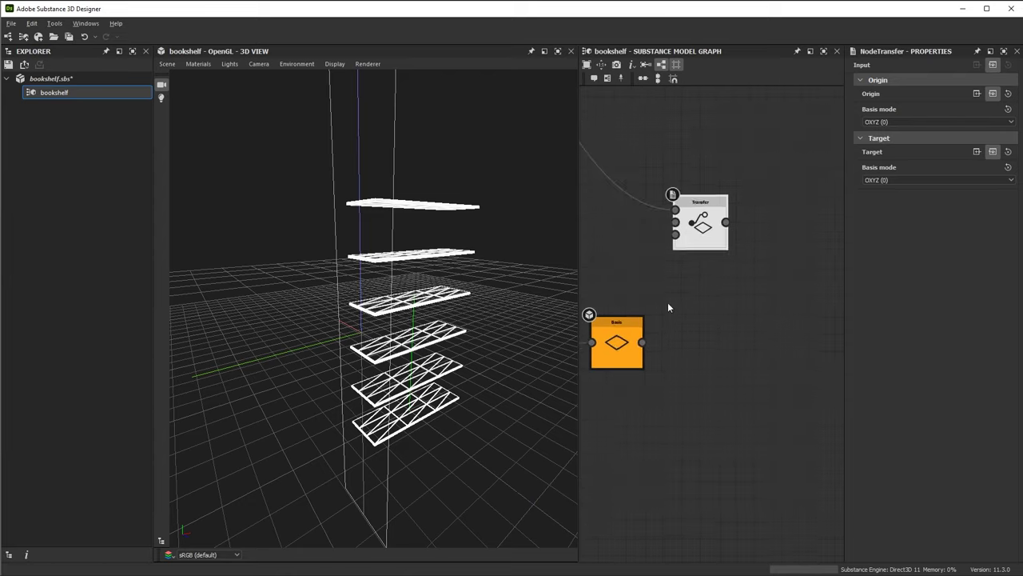
# Connect the Basis output to the Transfer node's Target and display the Transfer result in the 3D view
pyautogui.moveTo(671, 293); pyautogui.dragTo(712, 291, button='middle')
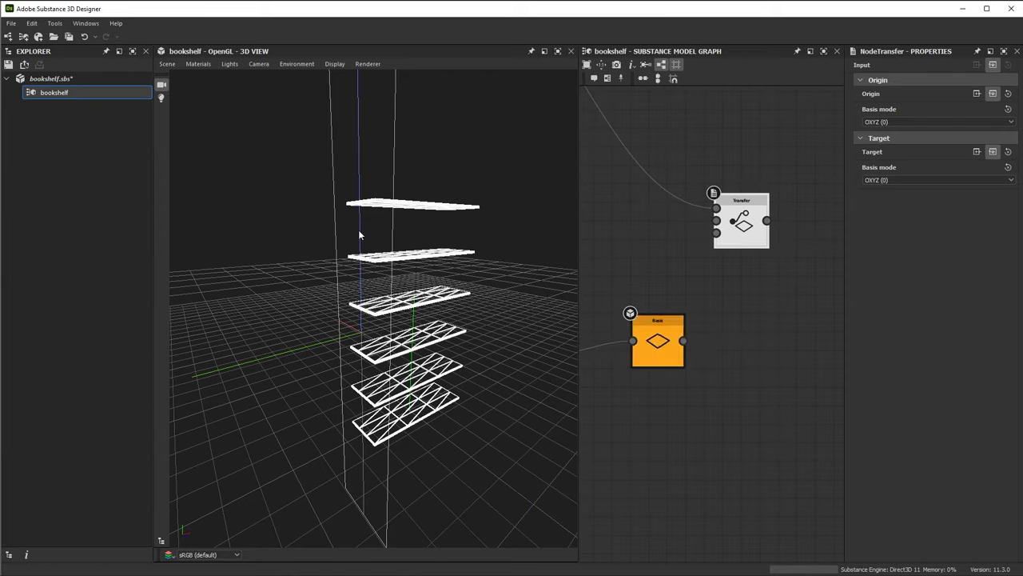
pyautogui.moveTo(740, 301); pyautogui.dragTo(743, 317, button='middle')
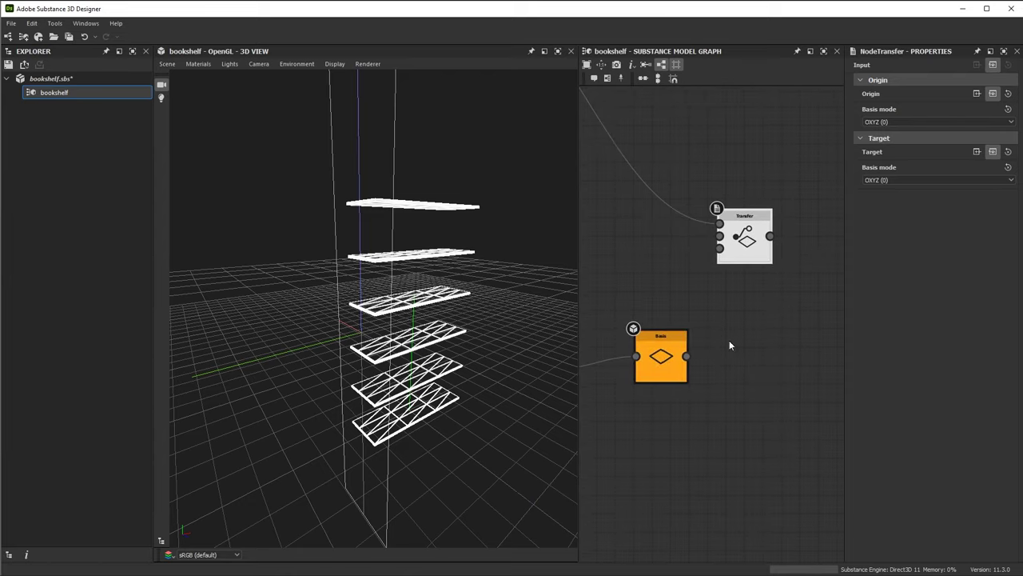
pyautogui.moveTo(687, 356); pyautogui.dragTo(779, 244)
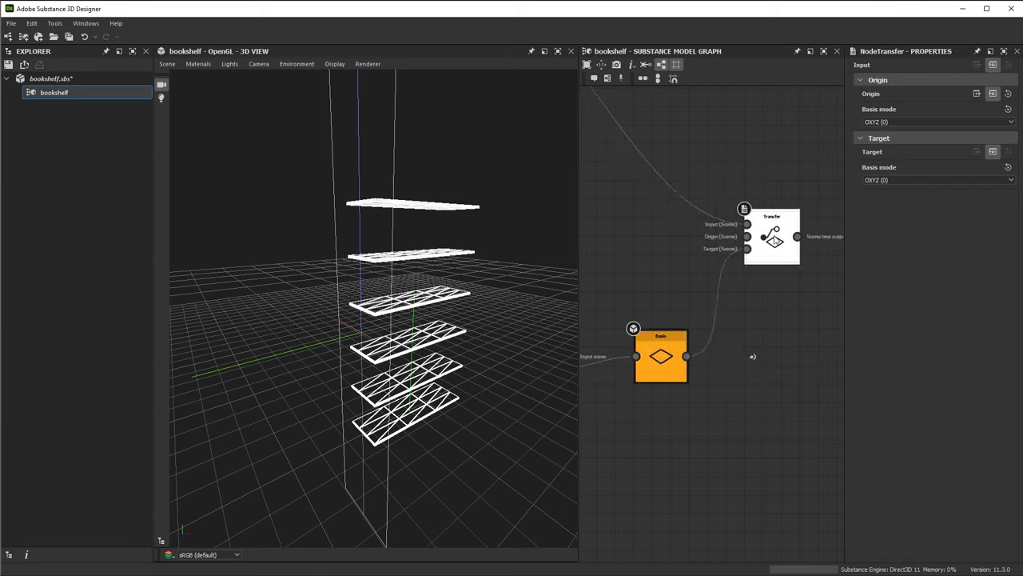
pyautogui.doubleClick(775, 248)
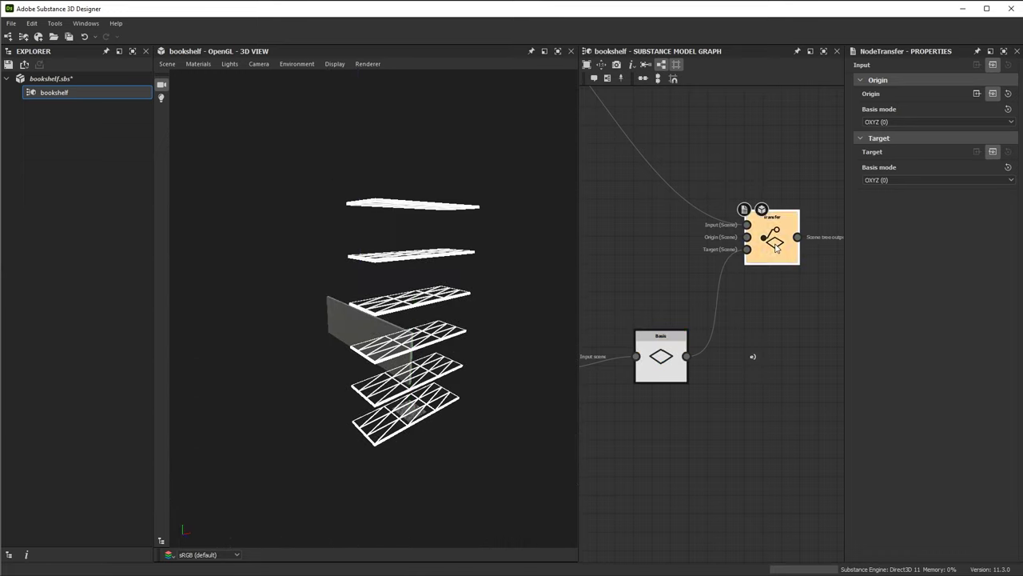
pyautogui.moveTo(468, 384); pyautogui.dragTo(400, 354)
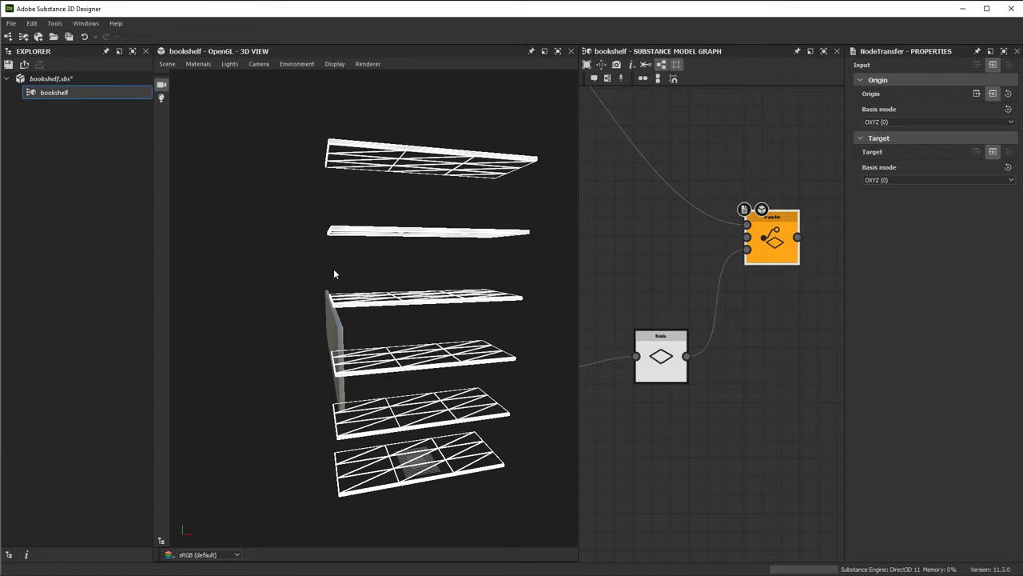
pyautogui.moveTo(455, 357); pyautogui.dragTo(431, 338)
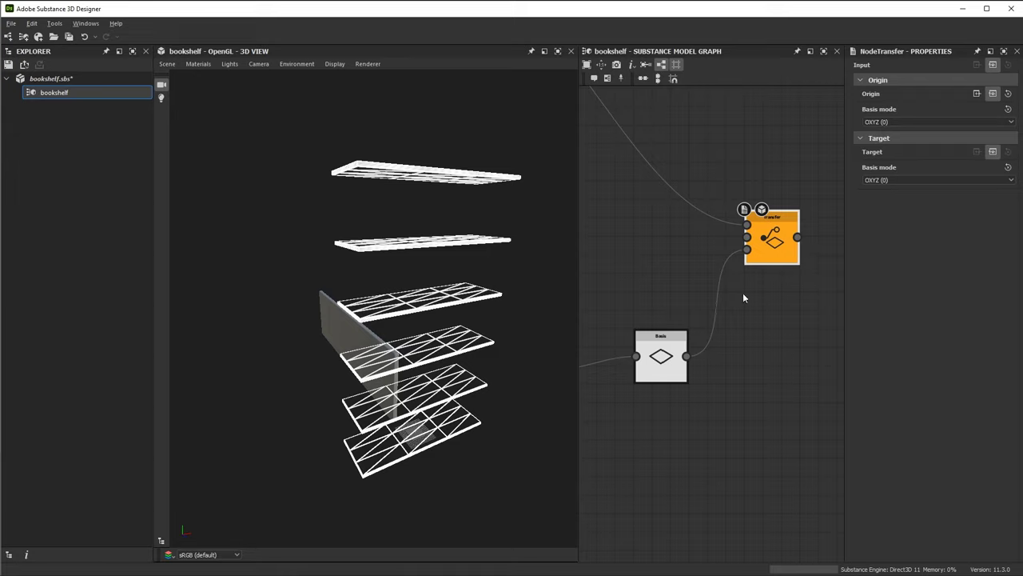
# Add a Transform node and align it to the right of the Plank Side primitive
pyautogui.scroll(-3, 696, 280)
pyautogui.moveTo(704, 267); pyautogui.dragTo(782, 294, button='middle')
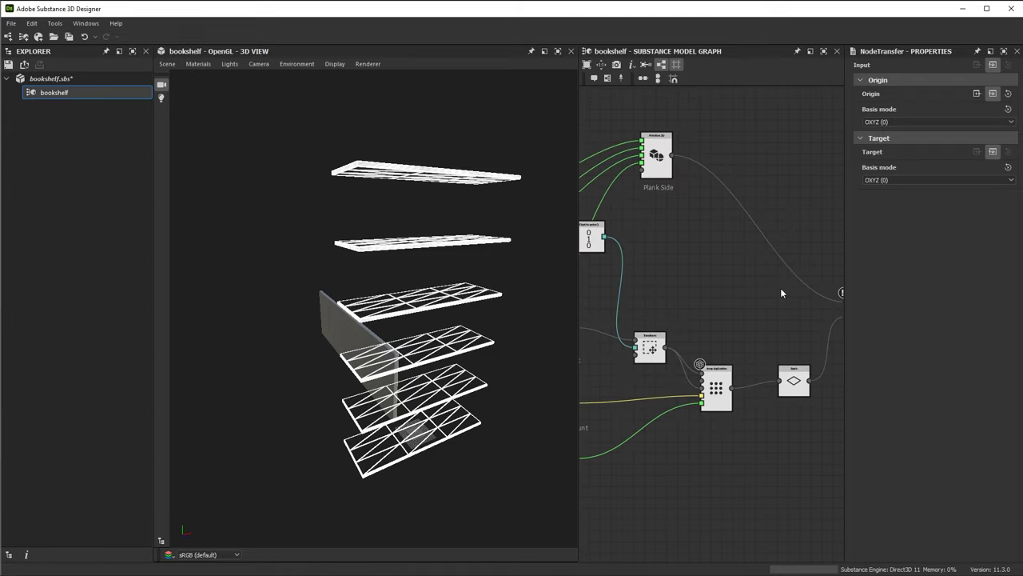
pyautogui.scroll(-2, 723, 276)
pyautogui.moveTo(723, 276); pyautogui.dragTo(686, 297, button='middle')
pyautogui.press('space')
pyautogui.write('tra')
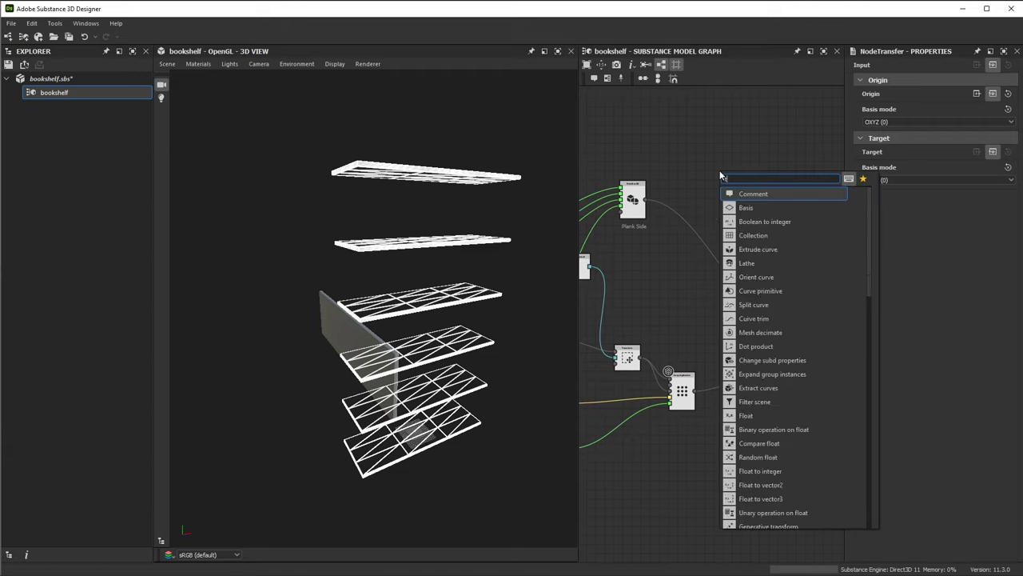
pyautogui.click(752, 263)
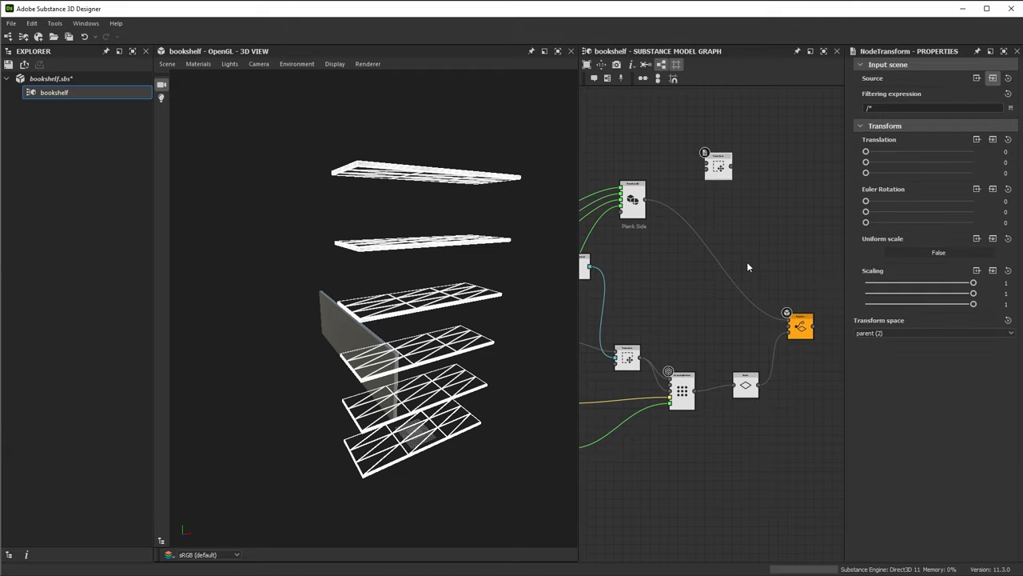
pyautogui.scroll(2, 699, 188)
pyautogui.moveTo(699, 188); pyautogui.dragTo(708, 168, button='middle')
pyautogui.moveTo(748, 157); pyautogui.dragTo(748, 194)
pyautogui.scroll(2, 700, 192)
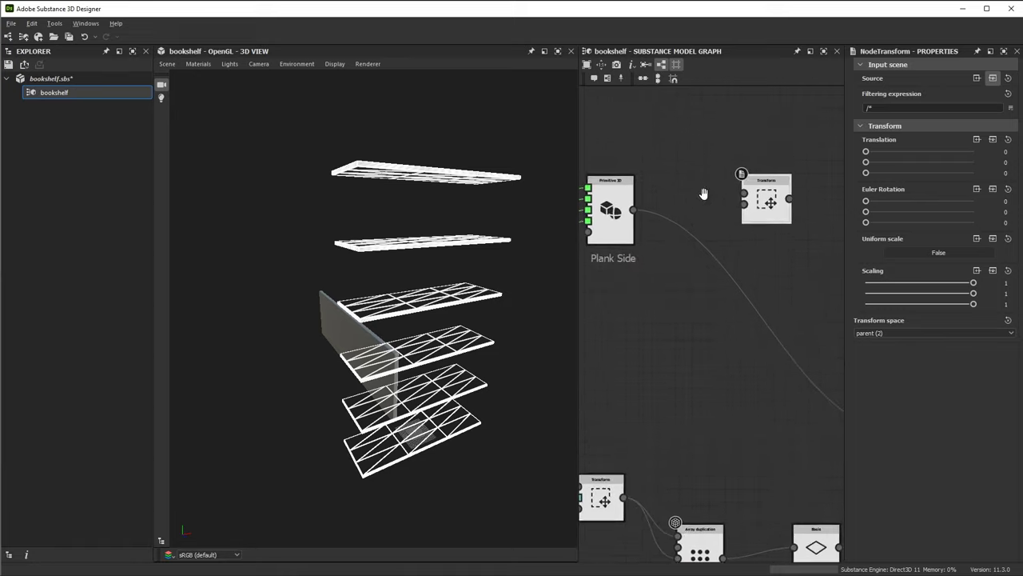
pyautogui.moveTo(704, 196); pyautogui.dragTo(702, 181, button='middle')
pyautogui.moveTo(765, 183); pyautogui.dragTo(765, 194)
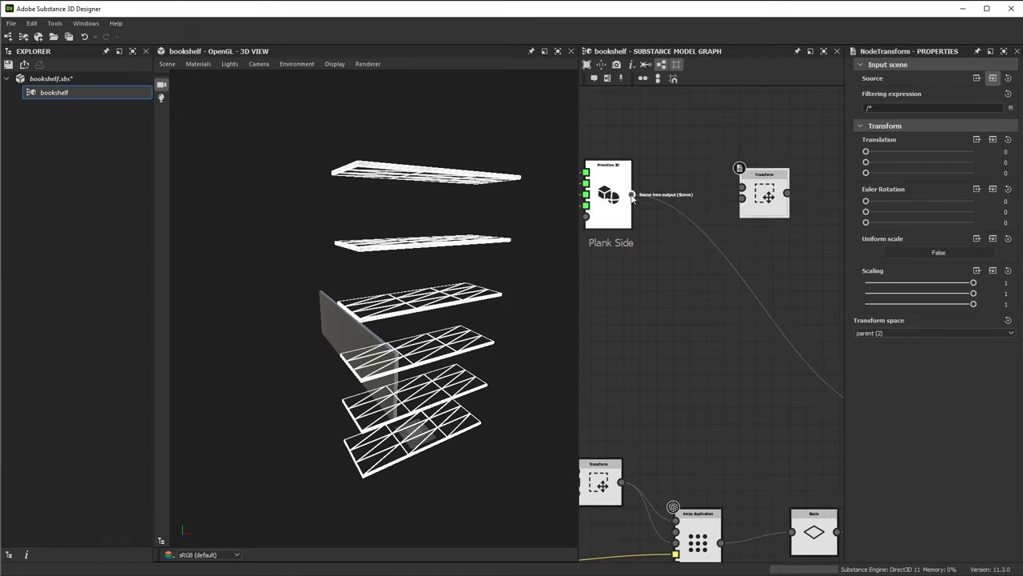
# Route the Plank Side output through the new Transform node into the Transfer node's Input
pyautogui.moveTo(632, 195); pyautogui.dragTo(760, 210)
pyautogui.moveTo(770, 253); pyautogui.dragTo(648, 175, button='middle')
pyautogui.moveTo(667, 139); pyautogui.dragTo(787, 343)
pyautogui.moveTo(646, 235); pyautogui.dragTo(718, 232, button='middle')
pyautogui.scroll(-2, 713, 230)
pyautogui.moveTo(718, 155)
pyautogui.mouseDown()
pyautogui.moveTo(712, 134)
pyautogui.moveTo(704, 144)
pyautogui.mouseUp()
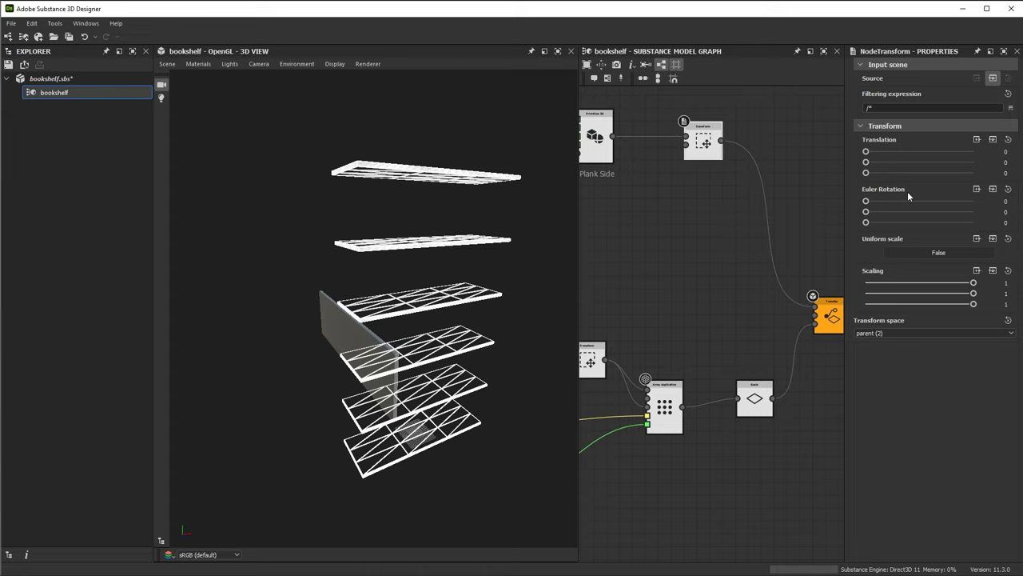
# Set the new Transform node's Y Euler rotation to 90 and inspect the side panel's orientation against the shelves
pyautogui.click(1007, 212)
pyautogui.write('90')
pyautogui.press('Return')
pyautogui.moveTo(495, 262); pyautogui.dragTo(372, 238)
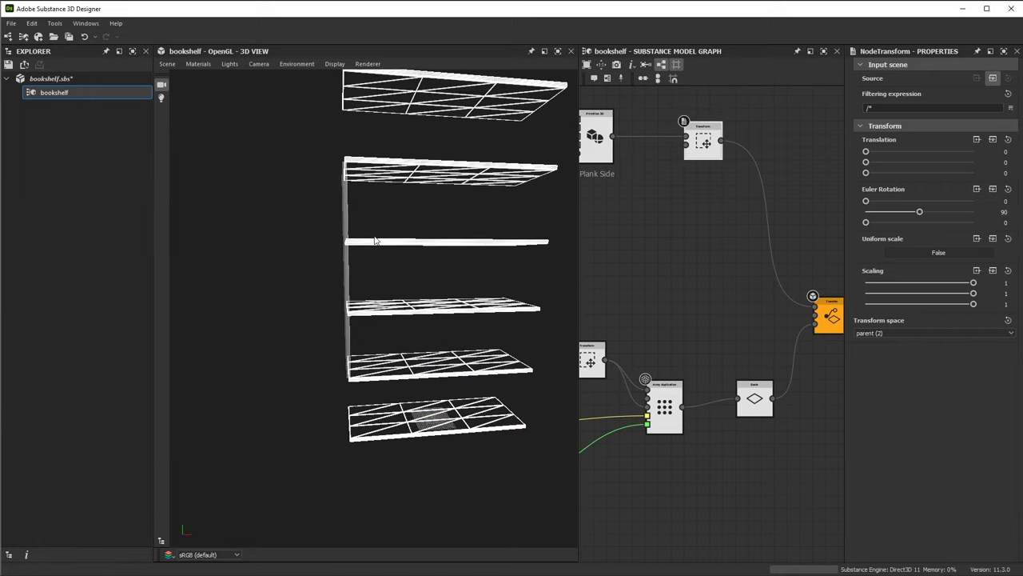
pyautogui.moveTo(389, 242); pyautogui.dragTo(390, 296)
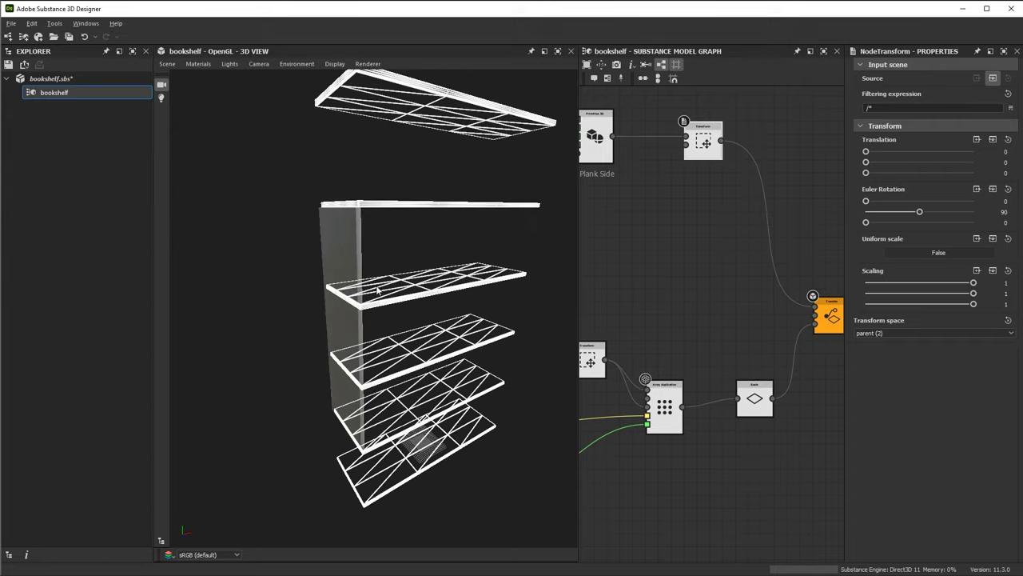
# Disconnect the Width input of the Plank Side primitive and display the Transfer node's result in the 3D view
pyautogui.moveTo(346, 360); pyautogui.dragTo(342, 242)
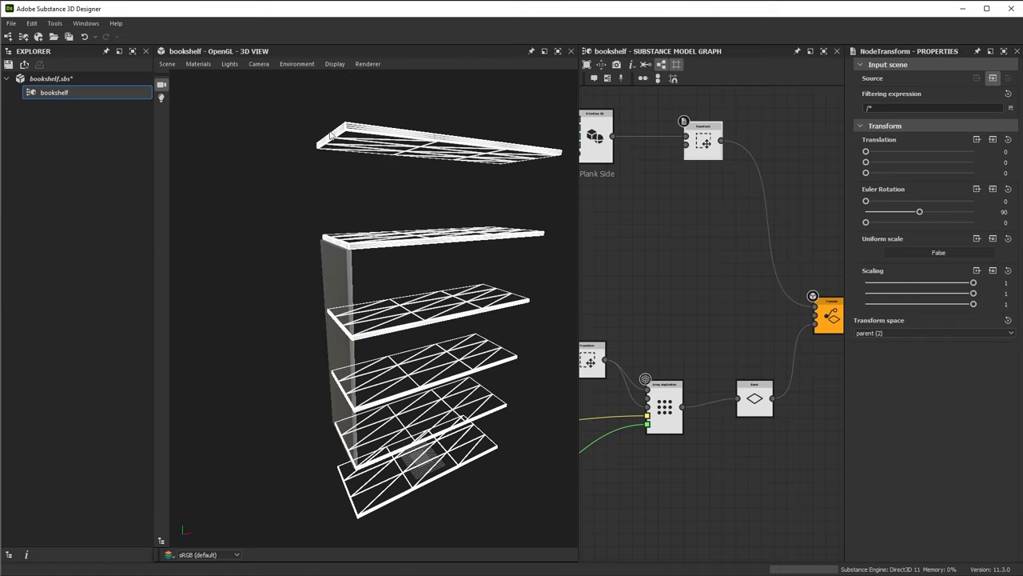
pyautogui.moveTo(432, 403); pyautogui.dragTo(415, 363)
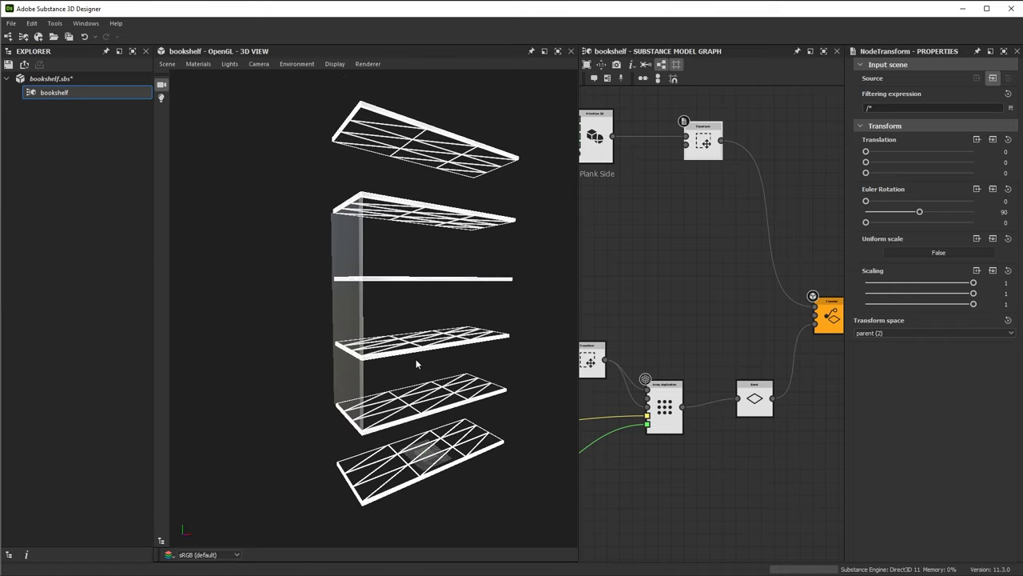
pyautogui.moveTo(629, 172); pyautogui.dragTo(754, 239, button='middle')
pyautogui.scroll(3, 689, 170)
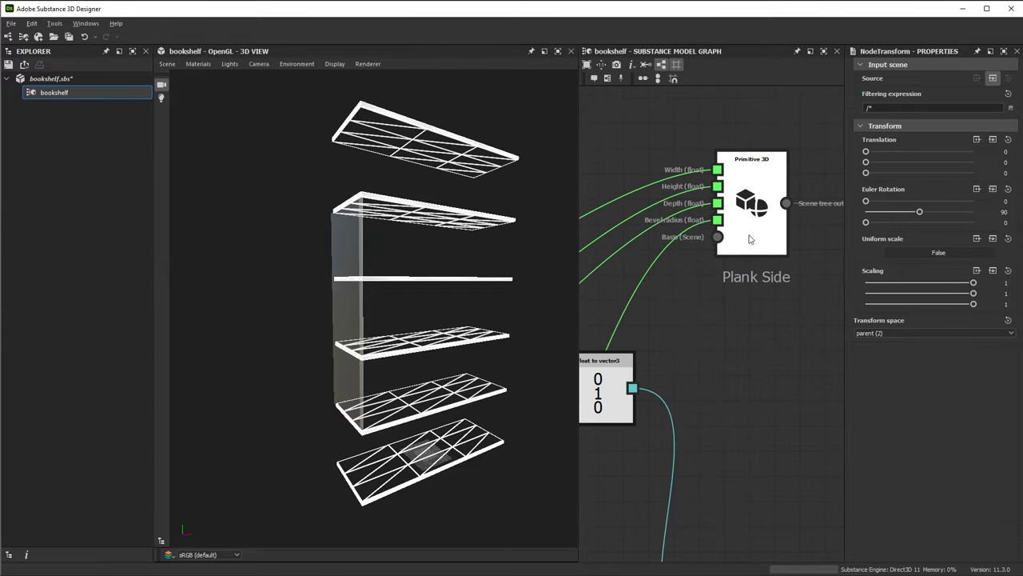
pyautogui.click(720, 174)
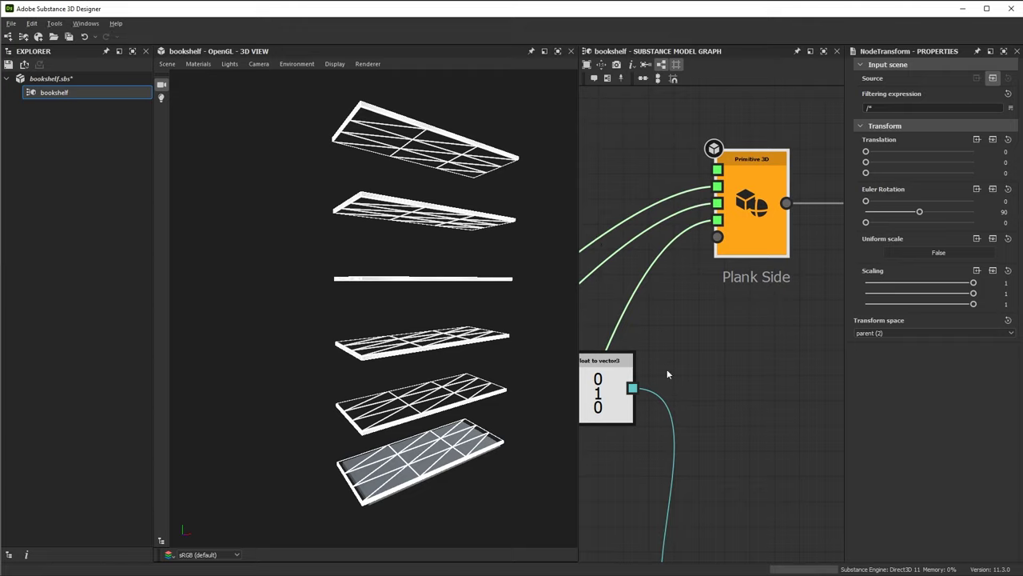
pyautogui.scroll(-4, 685, 383)
pyautogui.moveTo(703, 379); pyautogui.dragTo(689, 332, button='middle')
pyautogui.click(796, 342)
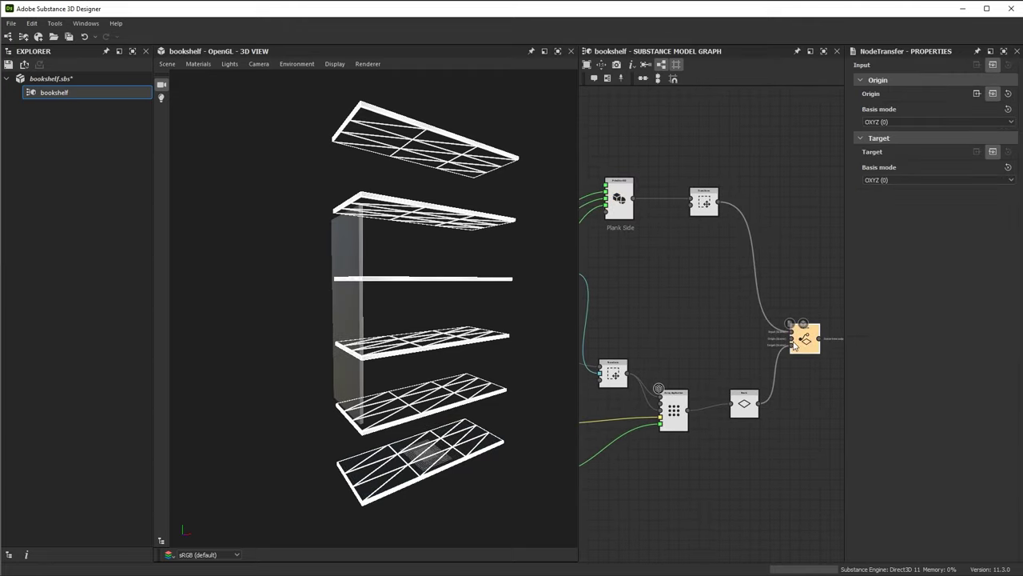
# Set the Plank Side primitive's width to 156.93 and compare the side panel's height with the shelf stack
pyautogui.moveTo(660, 271); pyautogui.dragTo(734, 312, button='middle')
pyautogui.scroll(6, 734, 316)
pyautogui.moveTo(694, 265); pyautogui.dragTo(736, 393, button='middle')
pyautogui.click(703, 213)
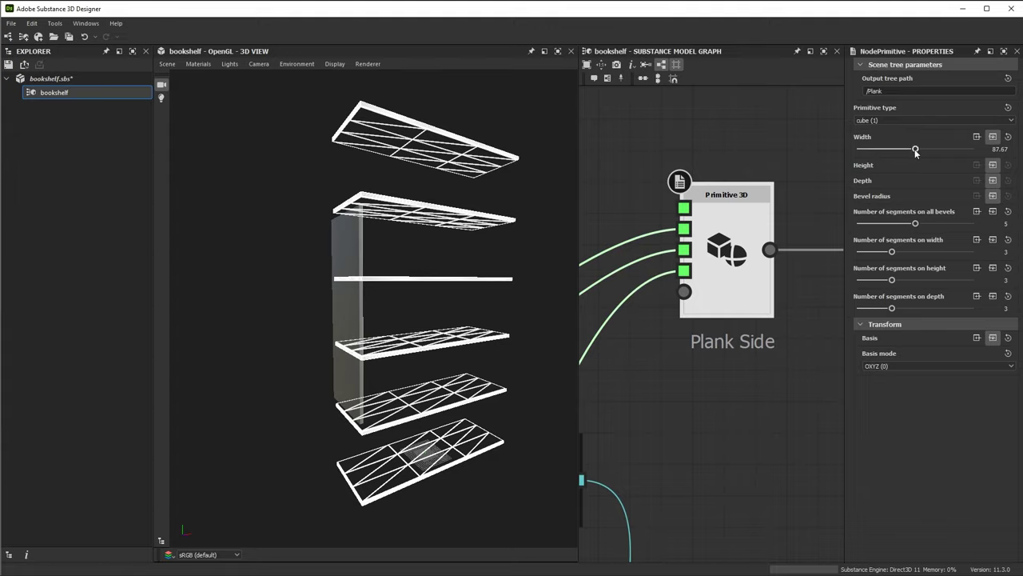
pyautogui.moveTo(916, 151); pyautogui.dragTo(961, 166)
pyautogui.moveTo(454, 243); pyautogui.dragTo(399, 195)
pyautogui.moveTo(409, 382); pyautogui.dragTo(378, 364)
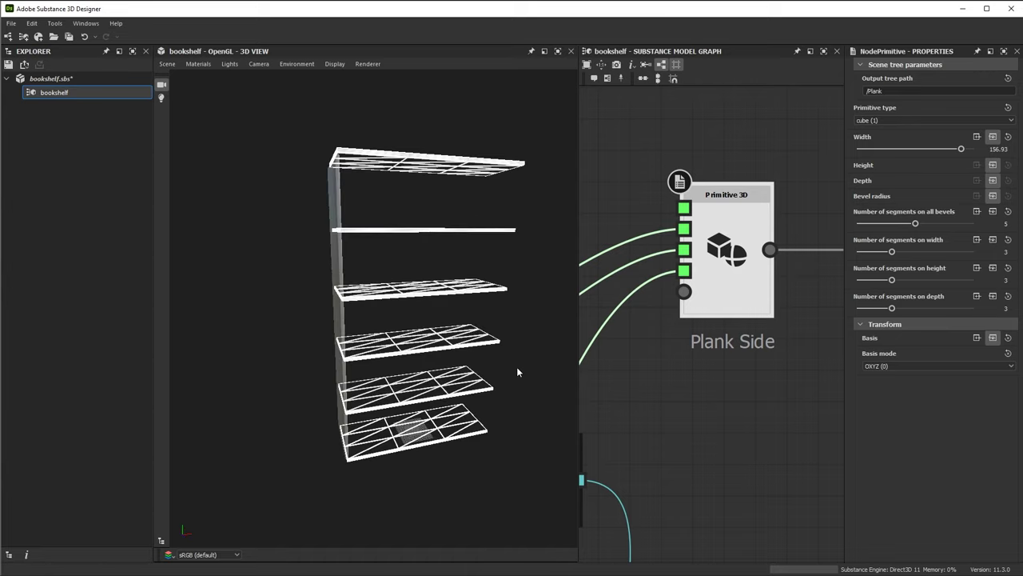
pyautogui.scroll(-2, 648, 391)
pyautogui.moveTo(382, 314); pyautogui.dragTo(369, 333)
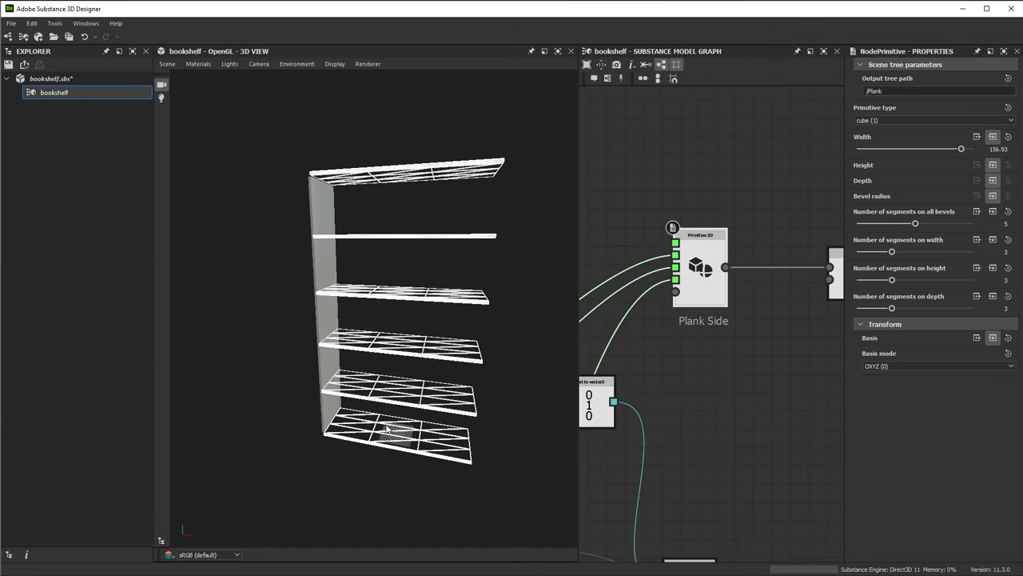
# Add a Measure bounding box node above the Array duplication node, between it and the Basis node
pyautogui.moveTo(736, 501); pyautogui.dragTo(729, 268, button='middle')
pyautogui.scroll(-1, 711, 310)
pyautogui.moveTo(710, 311); pyautogui.dragTo(628, 251, button='middle')
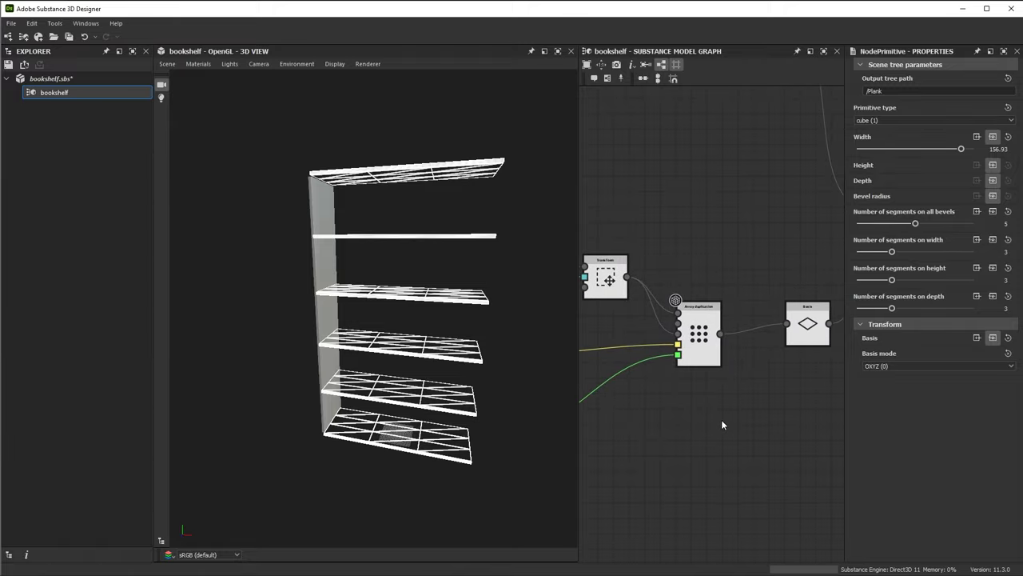
pyautogui.moveTo(711, 257); pyautogui.dragTo(642, 290, button='middle')
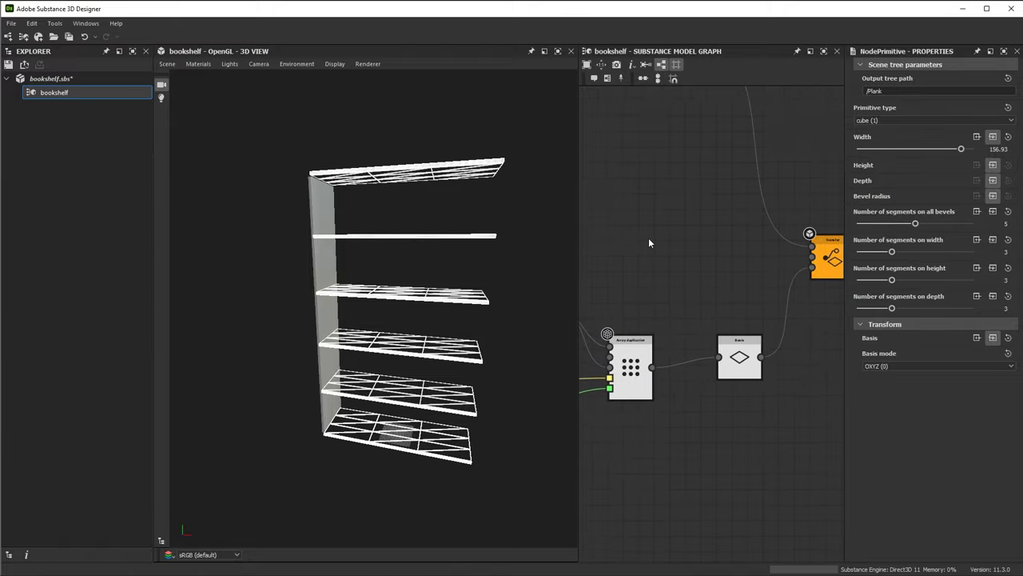
pyautogui.press('space')
pyautogui.write('mea')
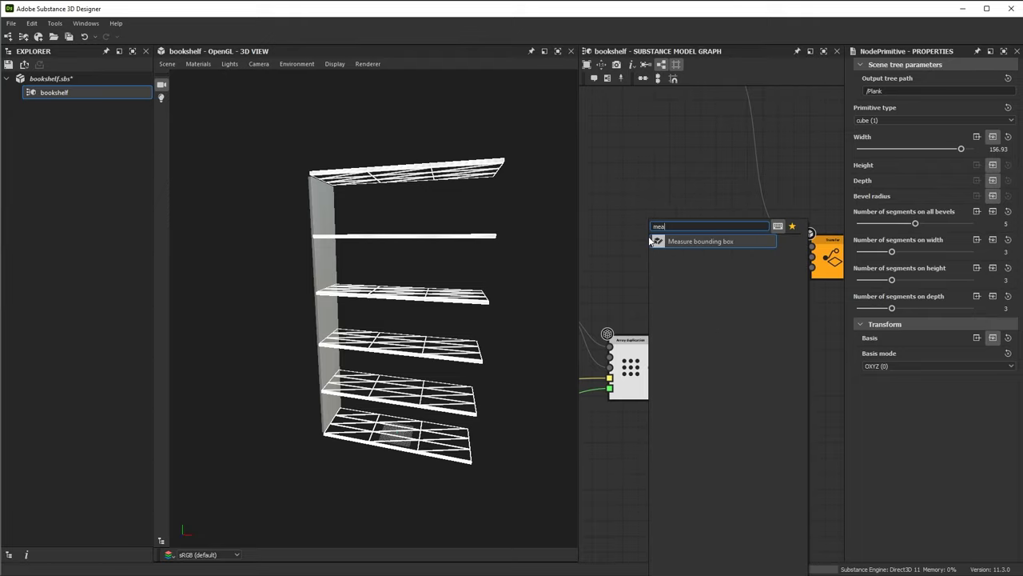
pyautogui.click(692, 241)
pyautogui.moveTo(650, 270); pyautogui.dragTo(683, 280, button='middle')
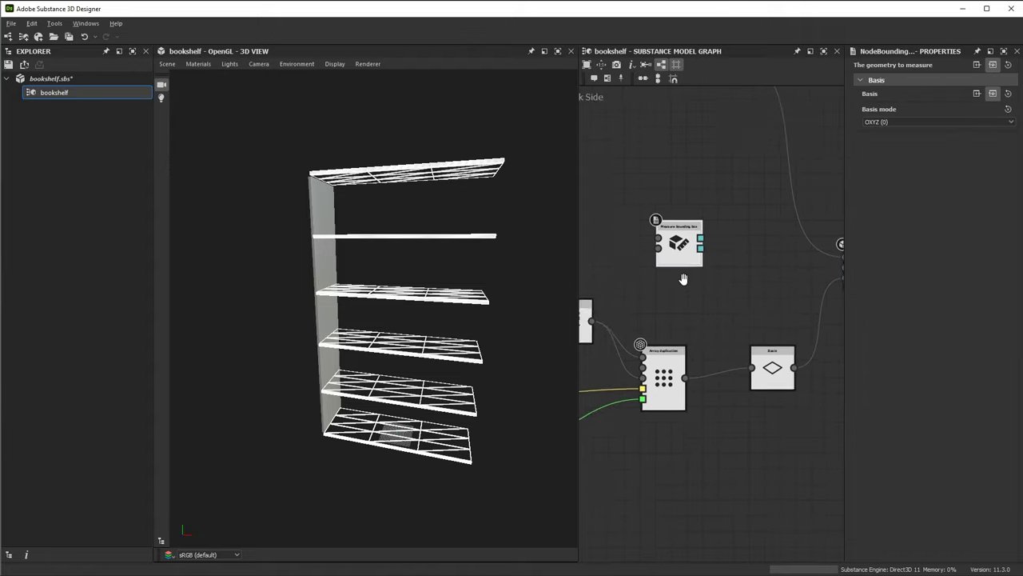
pyautogui.scroll(2, 678, 264)
pyautogui.moveTo(674, 242); pyautogui.dragTo(736, 239)
pyautogui.moveTo(679, 274); pyautogui.dragTo(665, 266, button='middle')
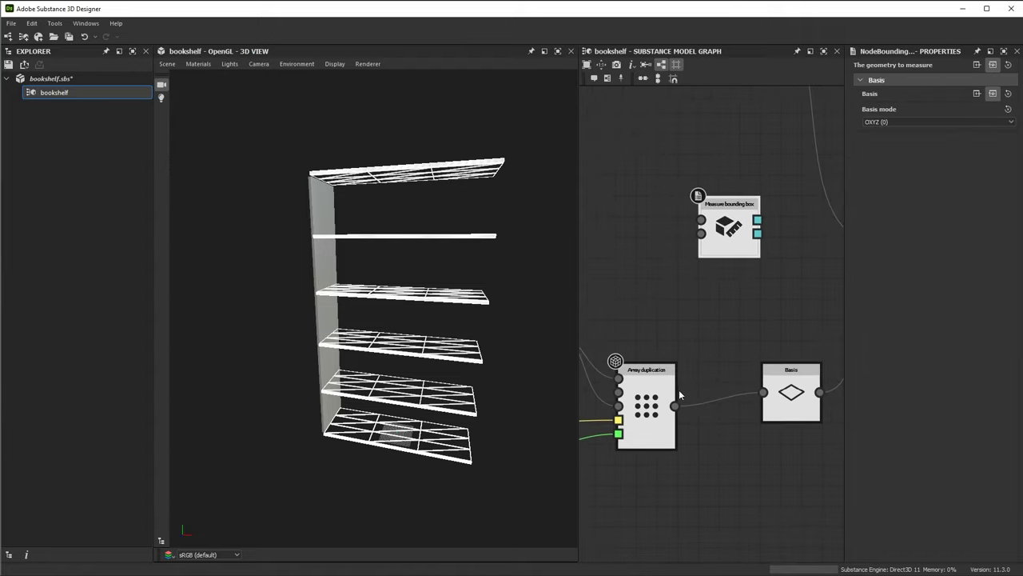
# Connect the Array duplication output to the bounding box node's geometry to measure input and check which output could drive the side panel's width
pyautogui.moveTo(675, 405); pyautogui.dragTo(701, 219)
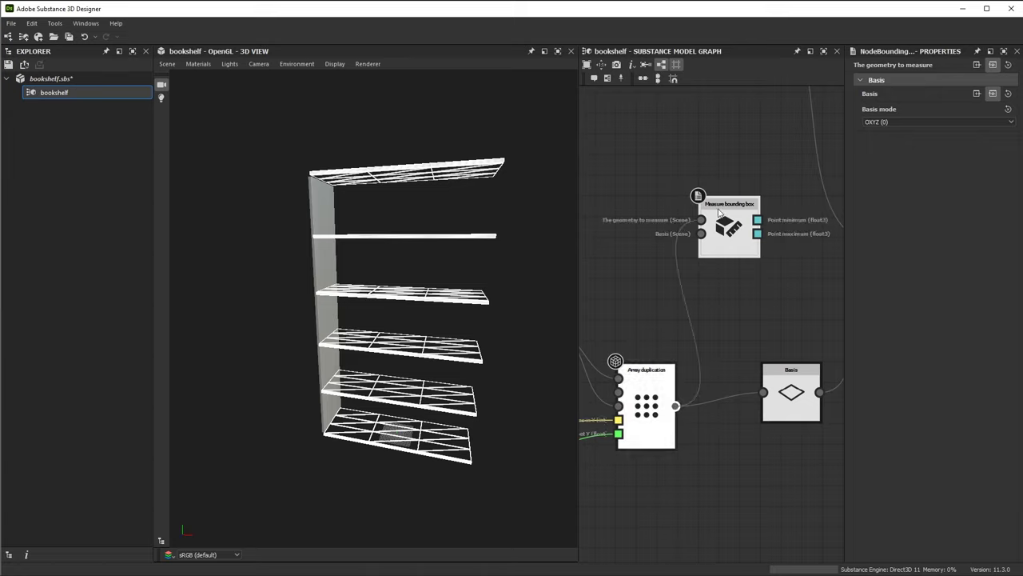
pyautogui.moveTo(747, 252); pyautogui.dragTo(717, 251, button='middle')
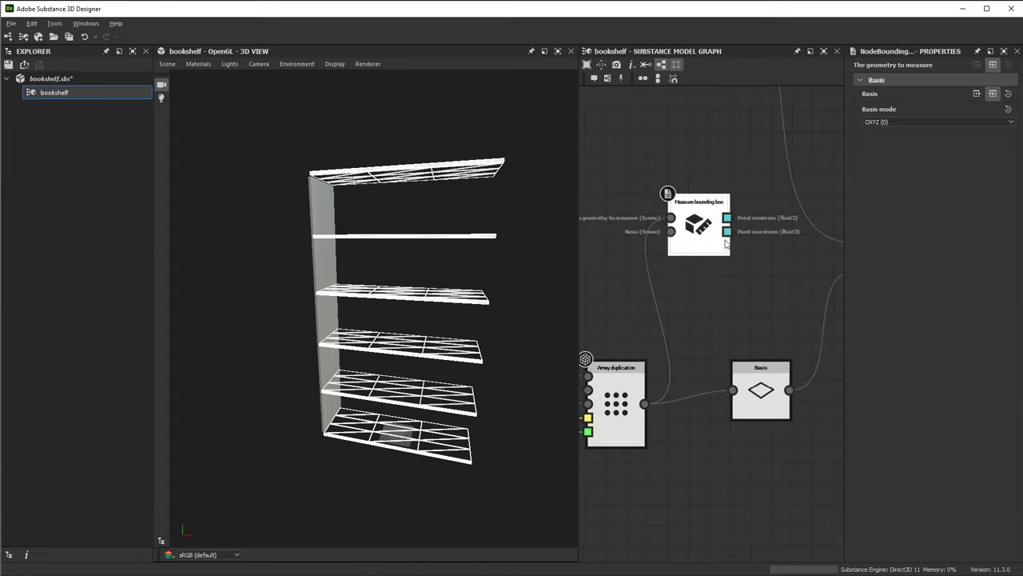
pyautogui.scroll(2, 729, 239)
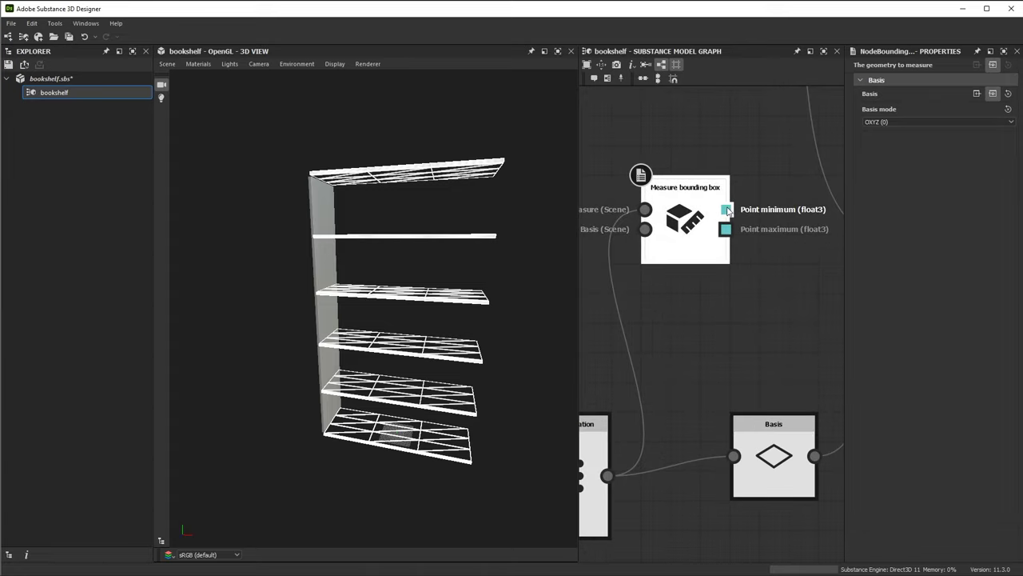
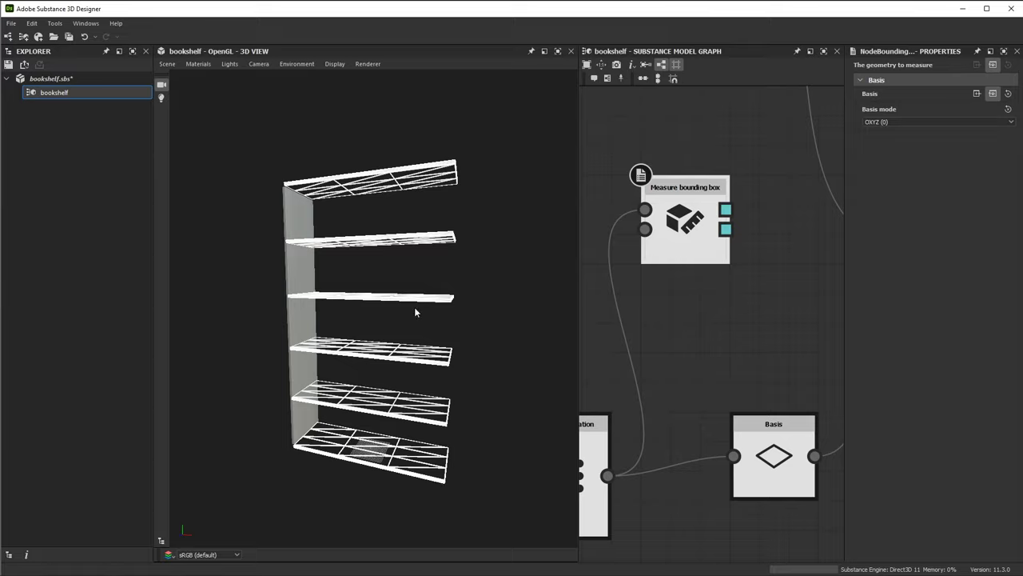
pyautogui.moveTo(422, 384); pyautogui.dragTo(470, 376)
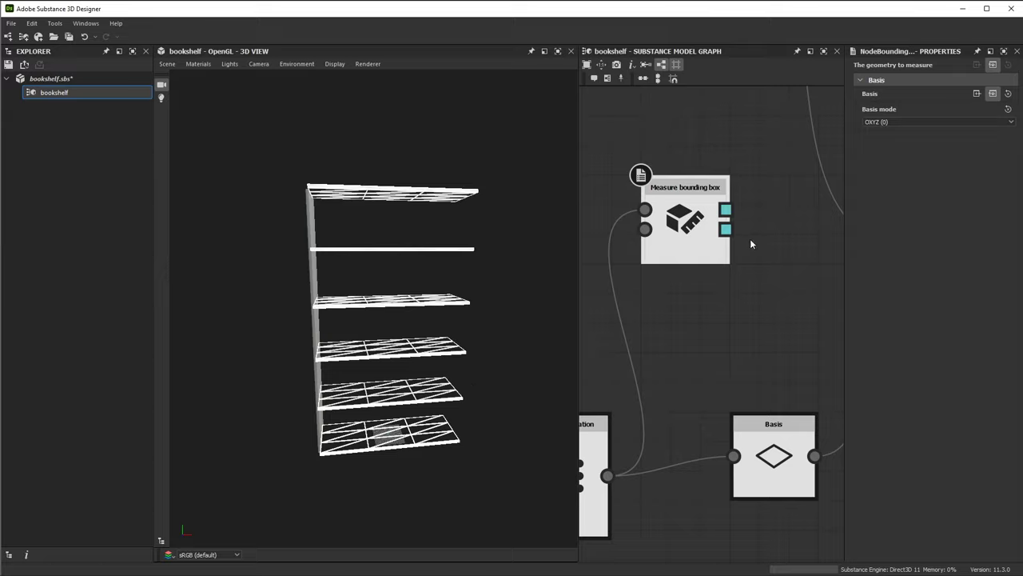
pyautogui.scroll(-2, 725, 312)
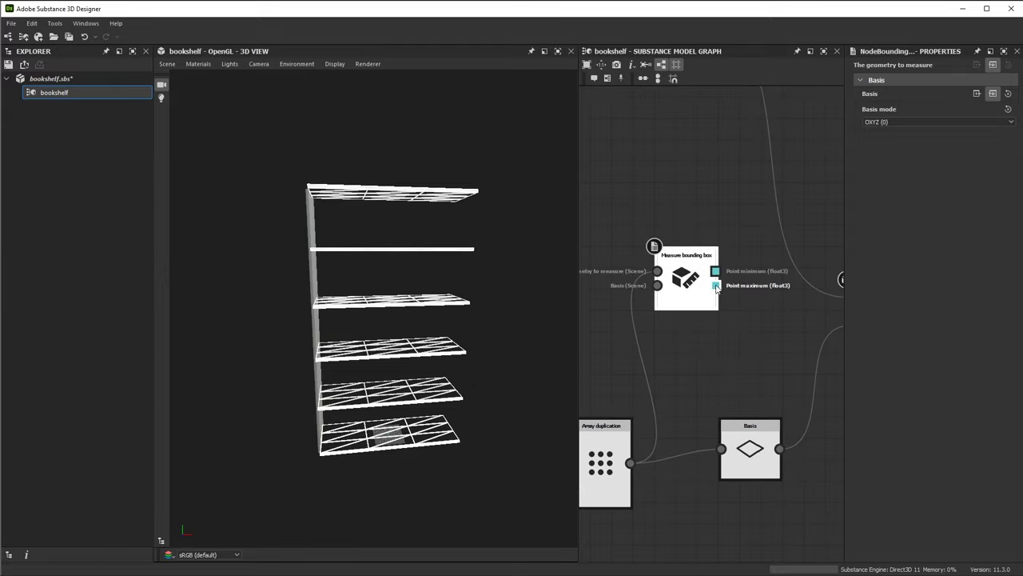
pyautogui.scroll(-3, 705, 193)
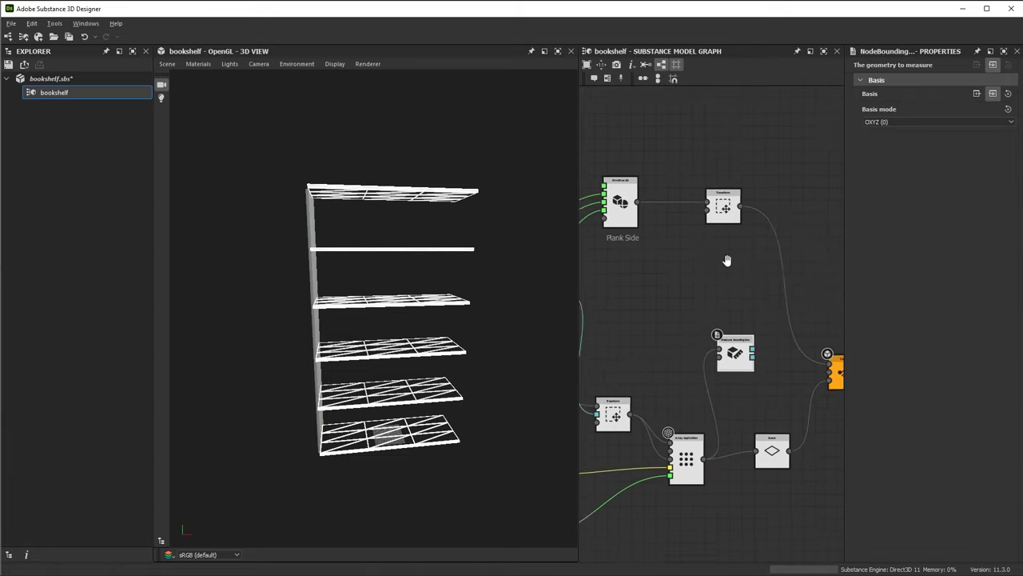
pyautogui.moveTo(727, 261); pyautogui.dragTo(777, 249, button='middle')
pyautogui.scroll(3, 728, 233)
pyautogui.moveTo(683, 232); pyautogui.dragTo(780, 287, button='middle')
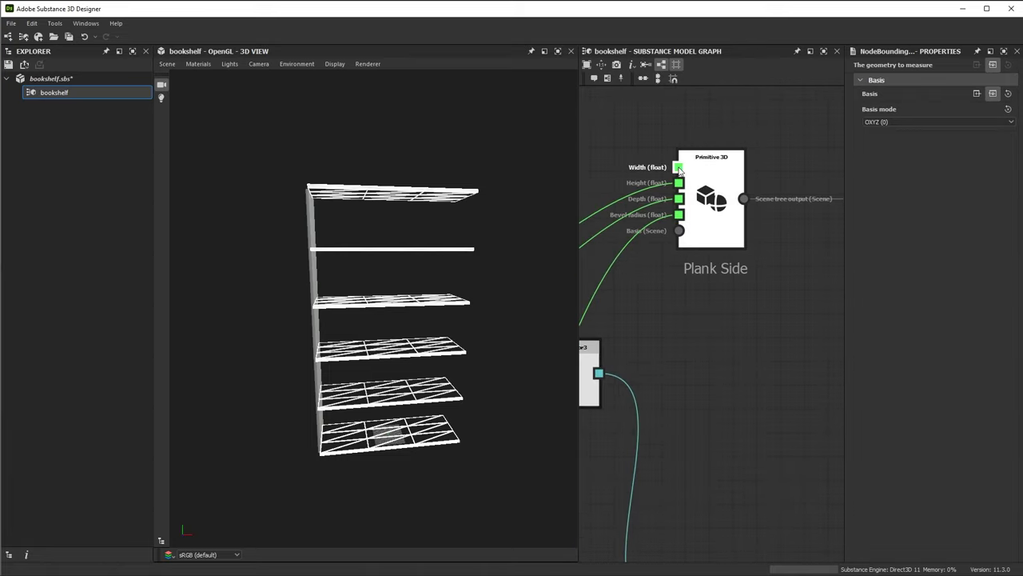
# Move the Measure bounding box node further back in the graph to free space after it
pyautogui.moveTo(756, 375); pyautogui.dragTo(711, 272, button='middle')
pyautogui.scroll(-2, 711, 272)
pyautogui.moveTo(765, 334); pyautogui.dragTo(707, 352, button='middle')
pyautogui.moveTo(758, 366); pyautogui.dragTo(681, 369)
pyautogui.moveTo(688, 317); pyautogui.dragTo(668, 252, button='middle')
pyautogui.scroll(2, 711, 283)
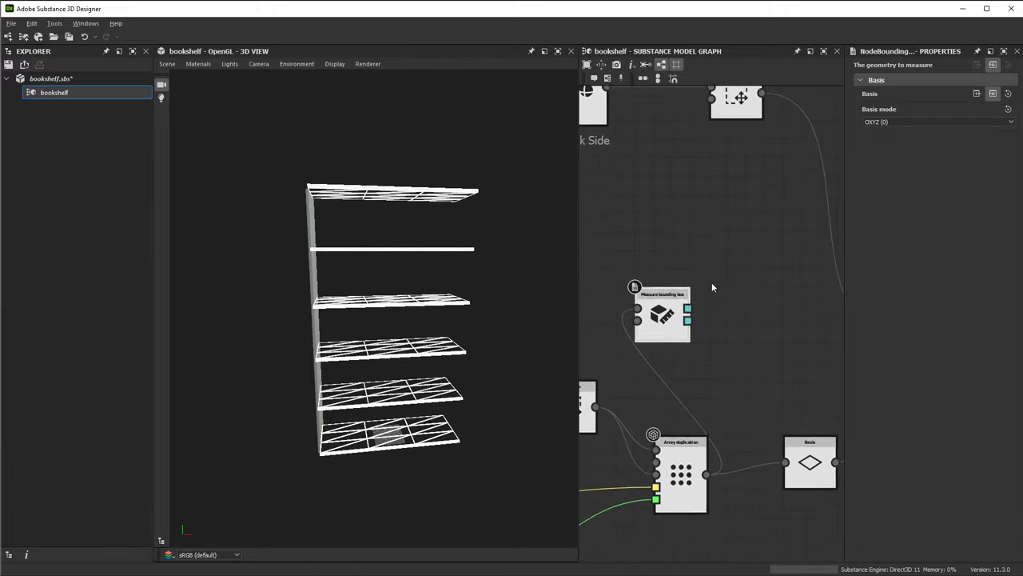
# Add a Vector3 to float node and place it after the Measure bounding box node
pyautogui.press('space')
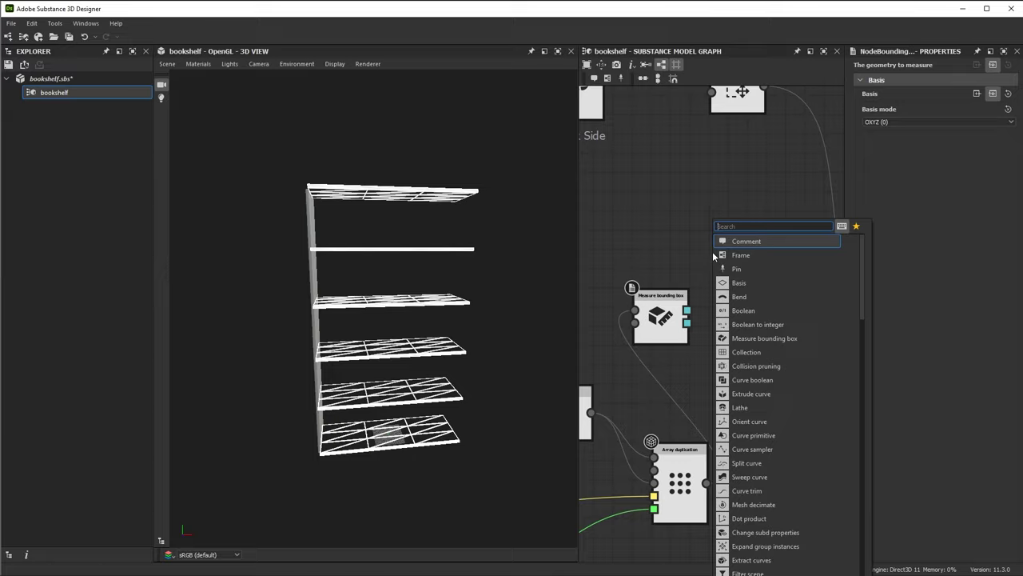
pyautogui.write('vec')
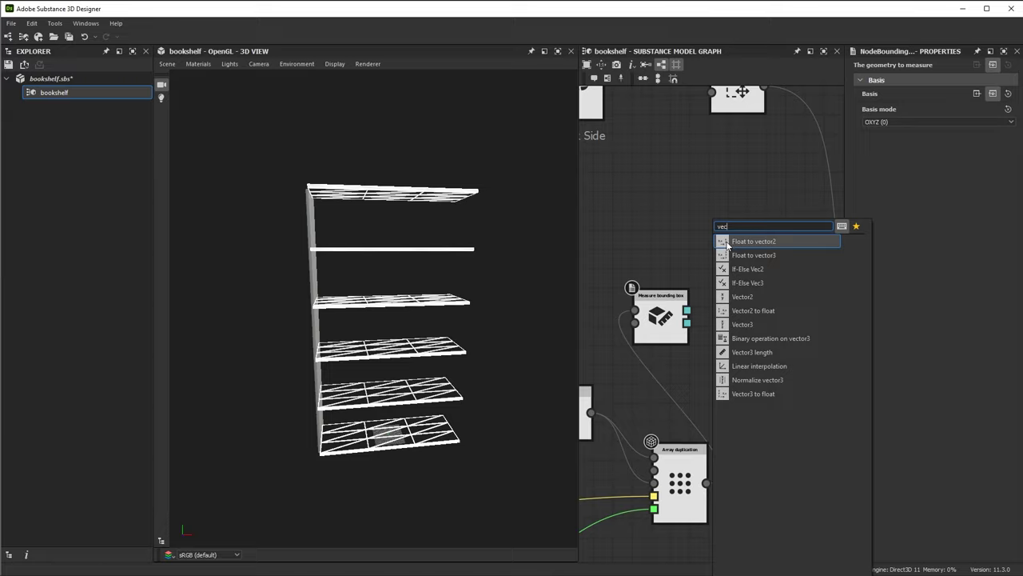
pyautogui.click(739, 395)
pyautogui.moveTo(715, 257); pyautogui.dragTo(763, 289)
pyautogui.scroll(2, 721, 340)
pyautogui.scroll(3, 721, 342)
pyautogui.moveTo(777, 312); pyautogui.dragTo(748, 289, button='middle')
pyautogui.moveTo(749, 272); pyautogui.dragTo(795, 301)
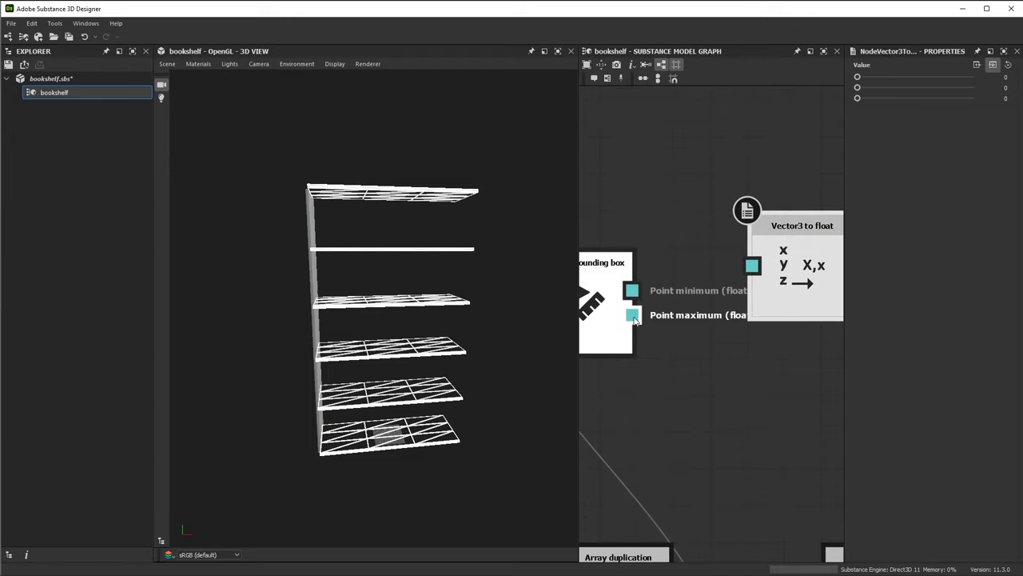
# Feed the bounding box's Point maximum into the Vector3 to float node and move that node closer to the bounding box node
pyautogui.moveTo(632, 317); pyautogui.dragTo(752, 265)
pyautogui.moveTo(789, 302); pyautogui.dragTo(713, 334)
pyautogui.moveTo(755, 348); pyautogui.dragTo(678, 327, button='middle')
pyautogui.scroll(-1, 750, 295)
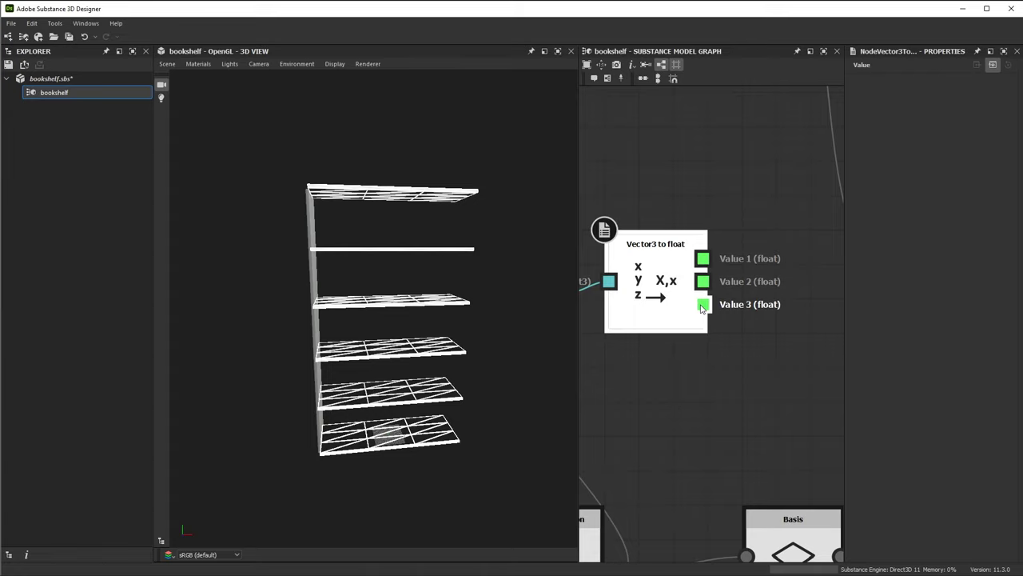
pyautogui.moveTo(491, 344); pyautogui.dragTo(437, 434)
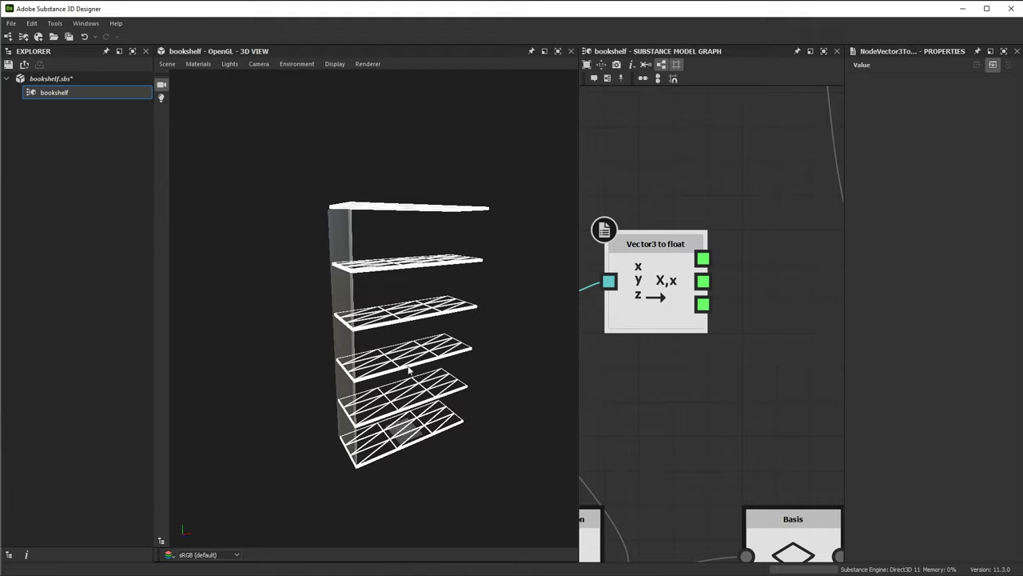
# Connect the Vector3 to float node's Value 2 output to the Plank Side primitive's Width and inspect the side panel against the shelves
pyautogui.scroll(-5, 726, 233)
pyautogui.moveTo(703, 196); pyautogui.dragTo(729, 237, button='middle')
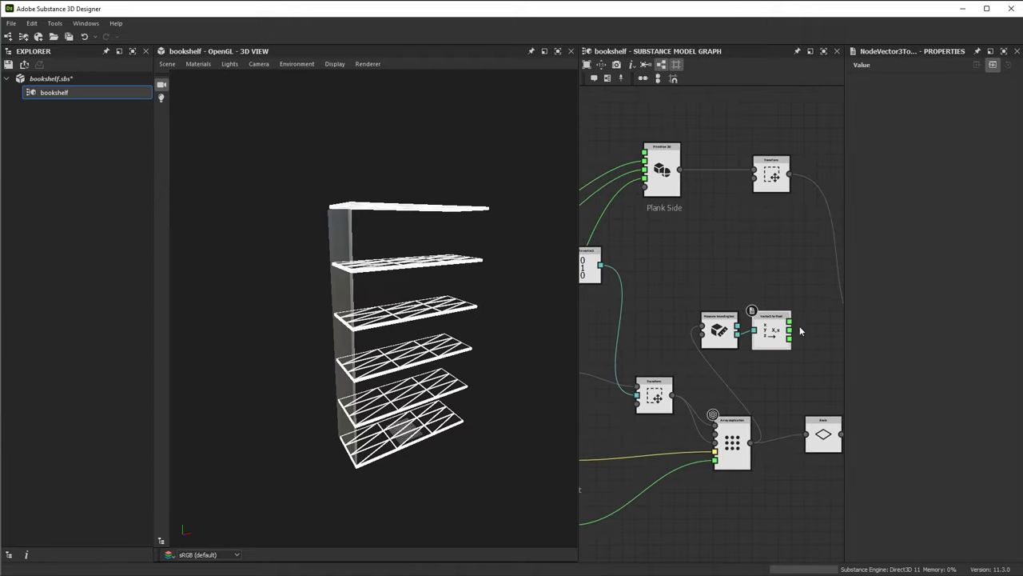
pyautogui.moveTo(790, 330); pyautogui.dragTo(817, 309)
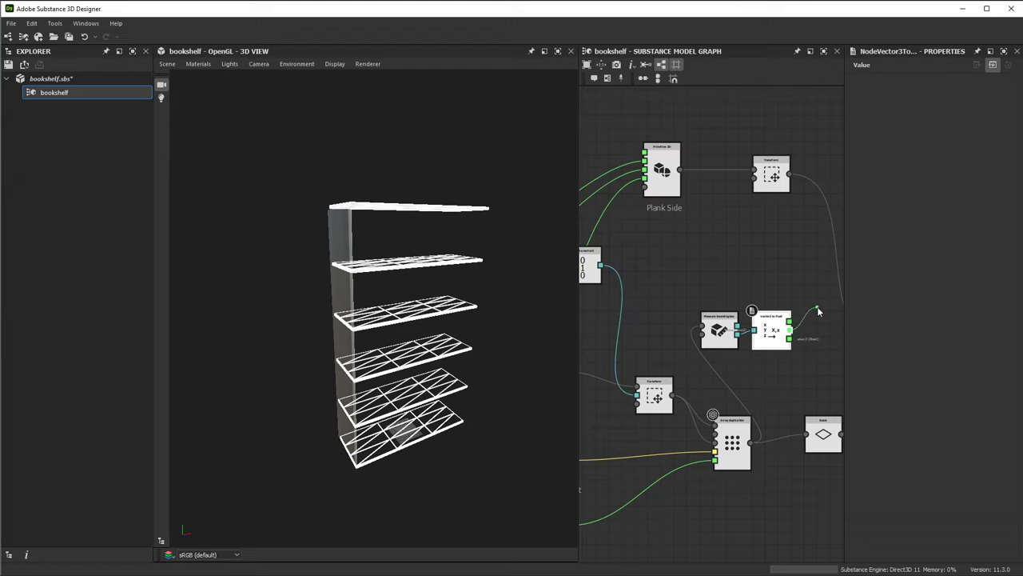
pyautogui.moveTo(817, 308); pyautogui.dragTo(646, 156)
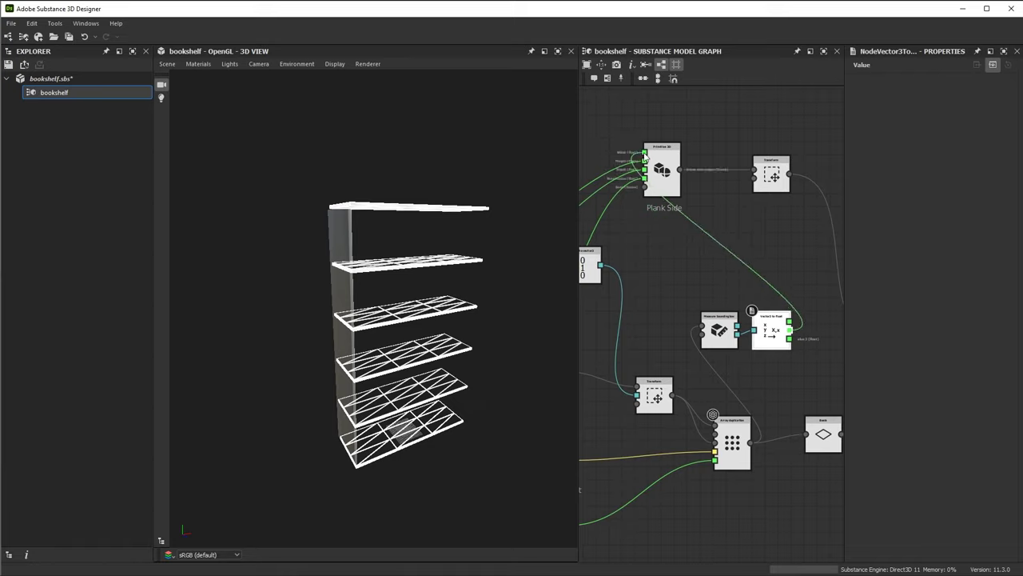
pyautogui.moveTo(487, 265); pyautogui.dragTo(393, 205, button='right')
pyautogui.moveTo(392, 205); pyautogui.dragTo(336, 182)
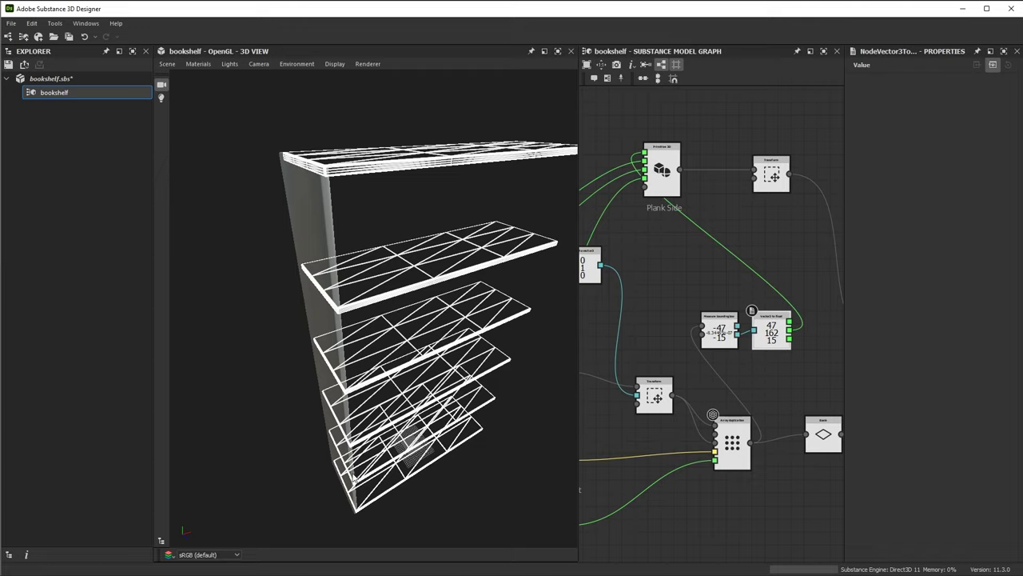
# Inspect the side panel on its own and move the Transfer node further from the Basis node, between the Transform and Basis rows
pyautogui.moveTo(807, 375); pyautogui.dragTo(675, 306, button='middle')
pyautogui.moveTo(490, 301); pyautogui.dragTo(461, 159)
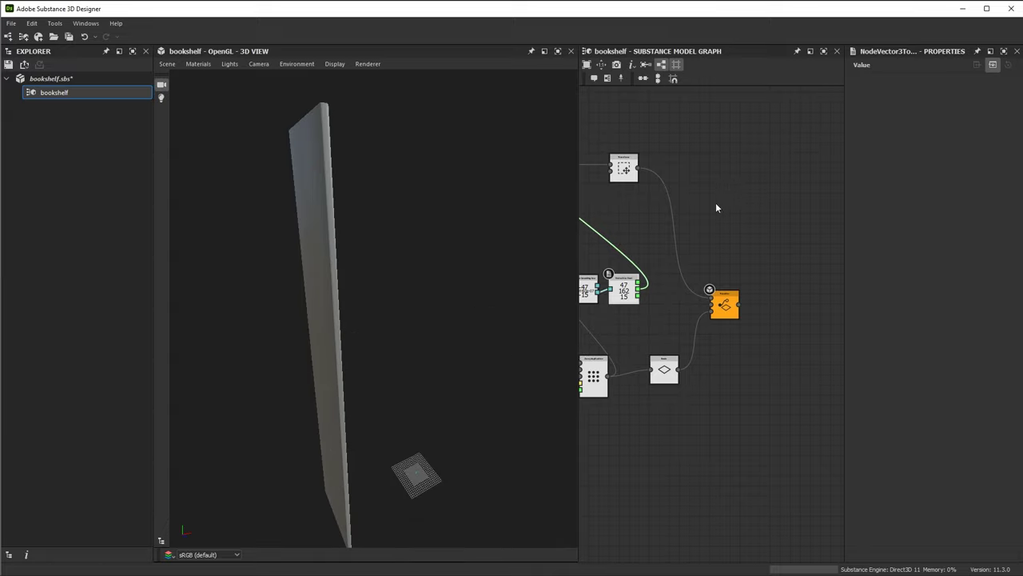
pyautogui.moveTo(715, 207); pyautogui.dragTo(730, 212, button='middle')
pyautogui.scroll(-2, 367, 258)
pyautogui.moveTo(368, 258); pyautogui.dragTo(347, 244, button='middle')
pyautogui.moveTo(642, 264); pyautogui.dragTo(669, 275, button='middle')
pyautogui.moveTo(763, 320); pyautogui.dragTo(785, 320)
pyautogui.moveTo(720, 248); pyautogui.dragTo(702, 201, button='middle')
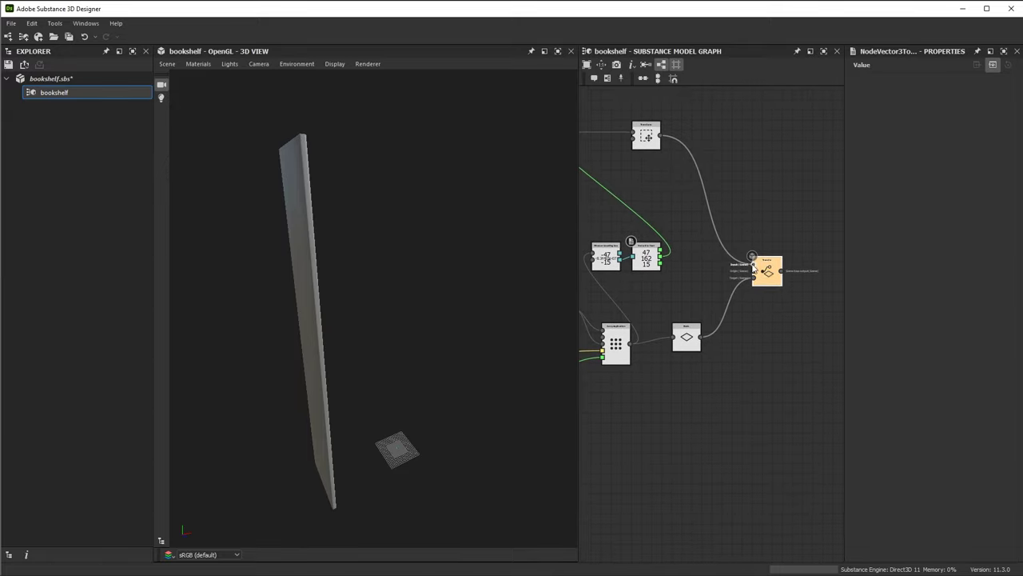
pyautogui.moveTo(770, 271); pyautogui.dragTo(761, 227)
# Display the Array duplication result in the 3D view and shift the Basis node slightly higher in the graph
pyautogui.scroll(1, 701, 264)
pyautogui.moveTo(701, 274); pyautogui.dragTo(776, 221, button='middle')
pyautogui.doubleClick(671, 300)
pyautogui.moveTo(674, 303); pyautogui.dragTo(592, 326, button='middle')
pyautogui.moveTo(683, 332); pyautogui.dragTo(684, 299)
pyautogui.moveTo(738, 297); pyautogui.dragTo(733, 355, button='middle')
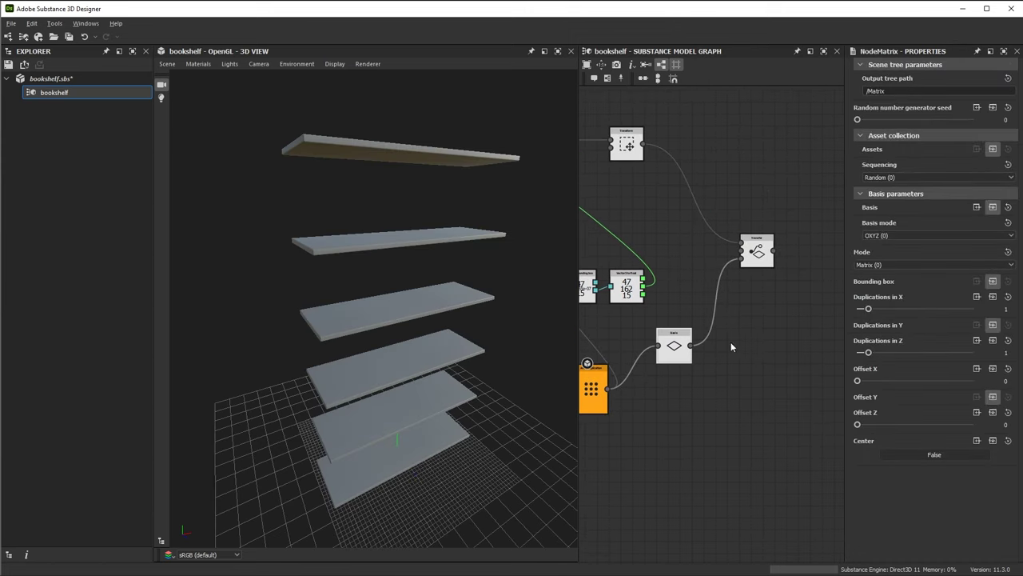
pyautogui.moveTo(680, 255); pyautogui.dragTo(726, 268, button='middle')
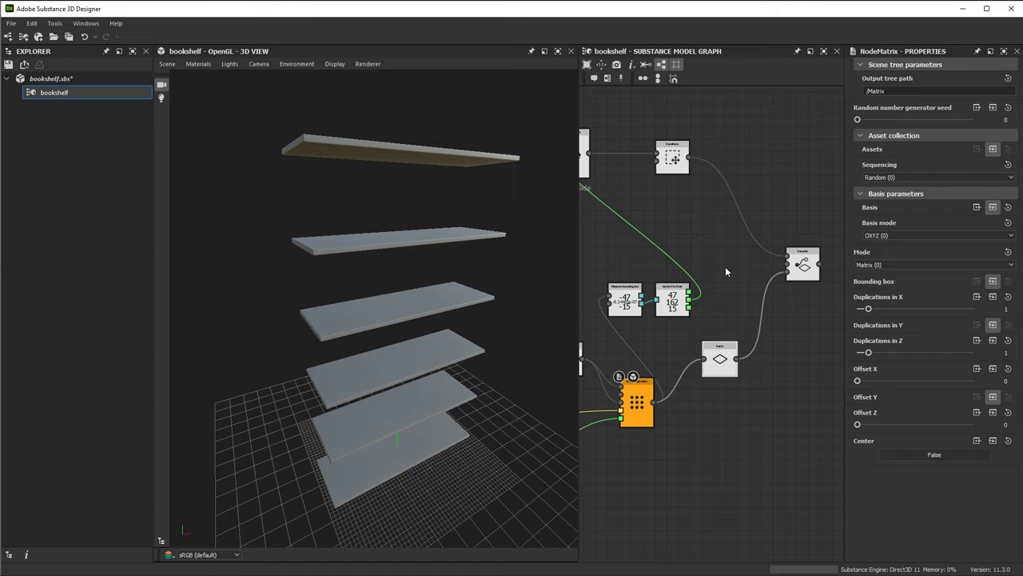
# Add a Merge node after the Transfer node and connect the Transfer output to its Source 0
pyautogui.moveTo(725, 267); pyautogui.dragTo(706, 251, button='middle')
pyautogui.scroll(-1, 706, 251)
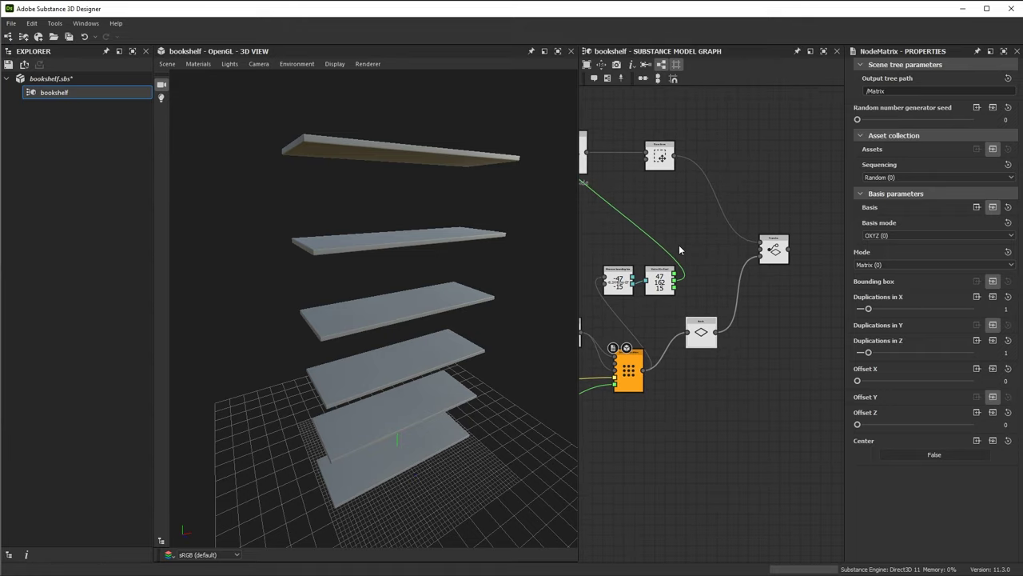
pyautogui.moveTo(688, 240); pyautogui.dragTo(600, 220, button='middle')
pyautogui.press('space')
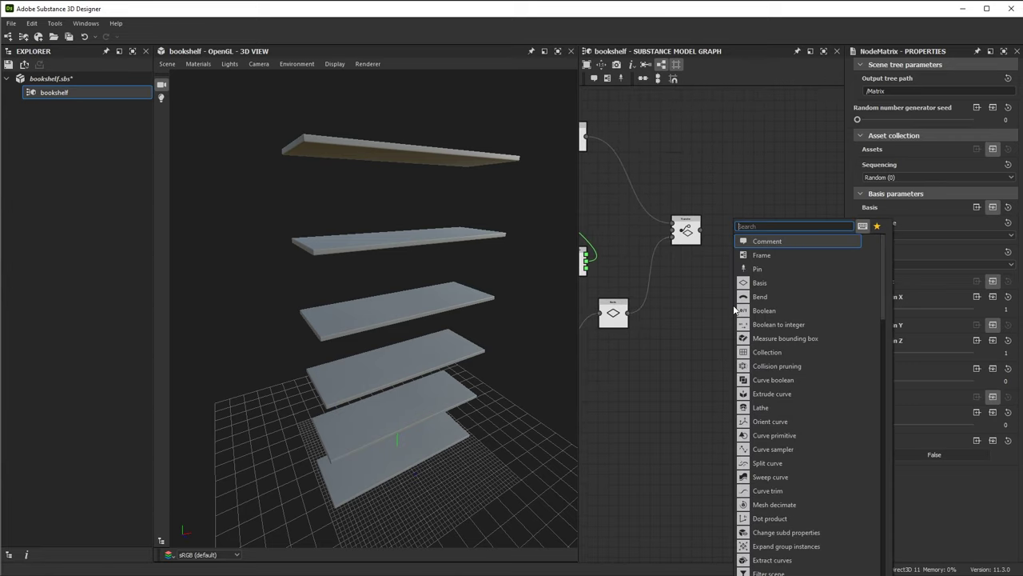
pyautogui.write('mer')
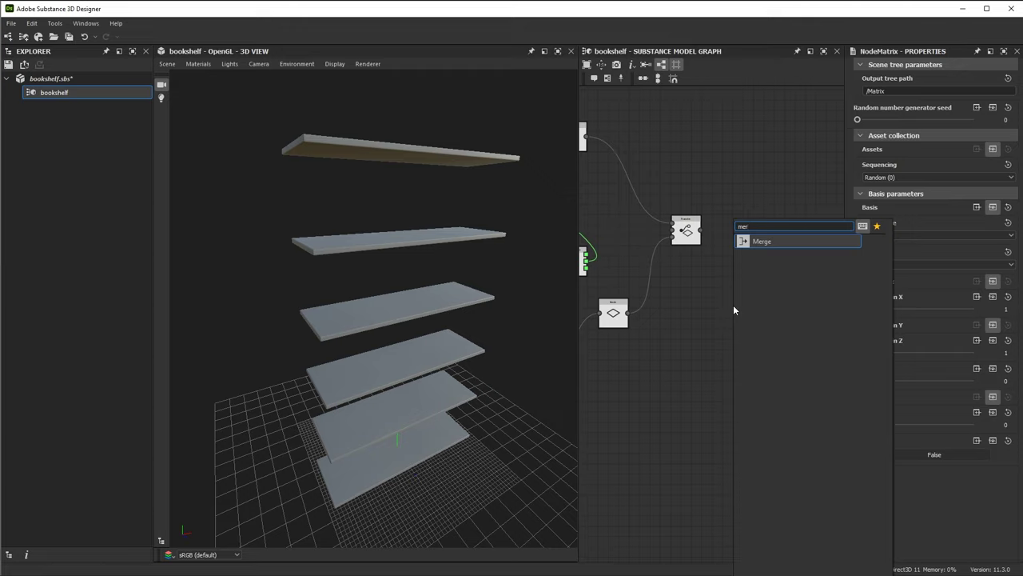
pyautogui.press('Return')
pyautogui.moveTo(740, 302); pyautogui.dragTo(773, 240)
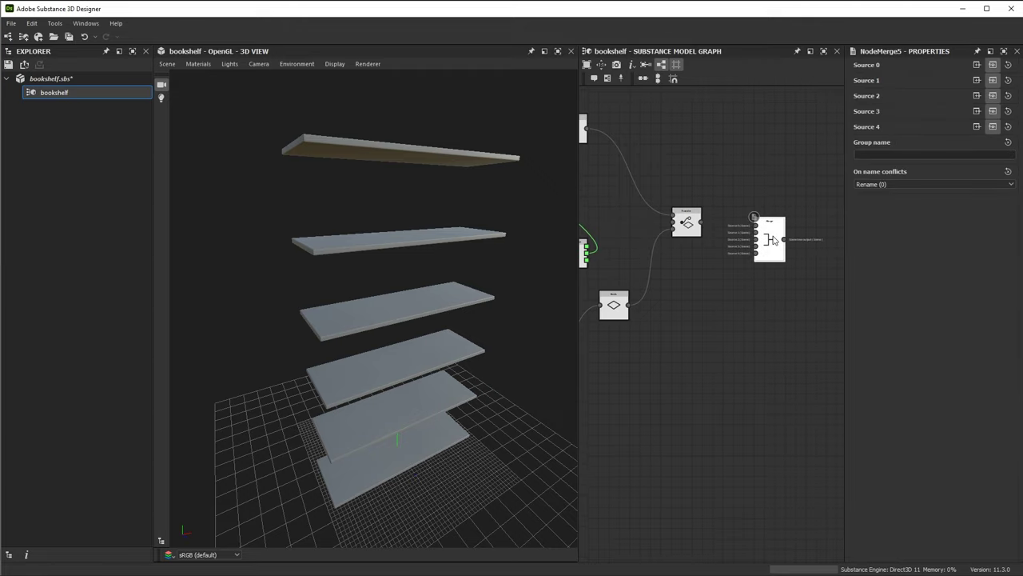
pyautogui.scroll(4, 724, 240)
pyautogui.moveTo(661, 197); pyautogui.dragTo(772, 202)
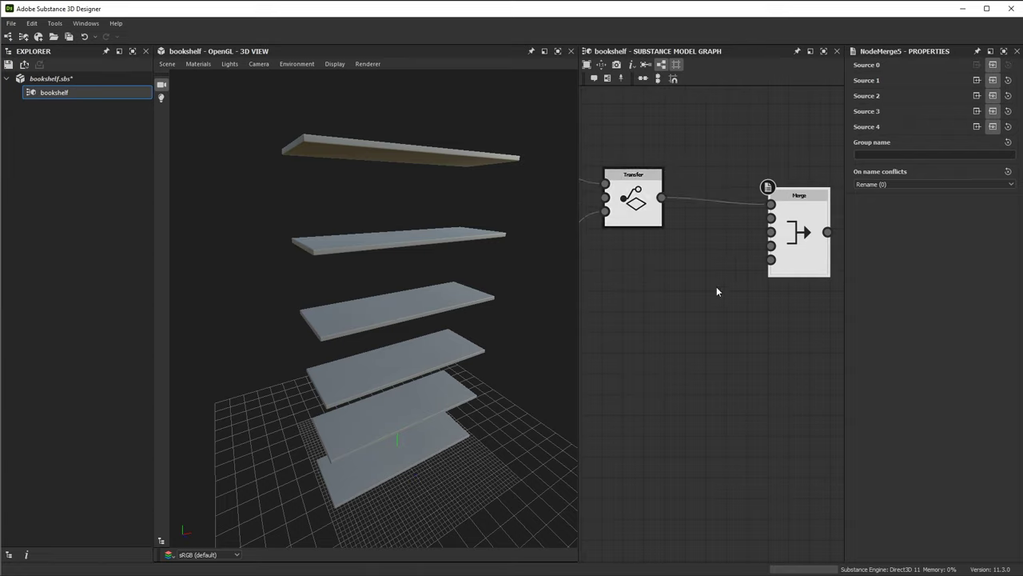
# Connect the Array duplication output to the Merge node's Source 1 and move the Merge node lower, level with the array row
pyautogui.scroll(-2, 717, 290)
pyautogui.moveTo(685, 341); pyautogui.dragTo(707, 240, button='middle')
pyautogui.scroll(-1, 751, 256)
pyautogui.moveTo(612, 305); pyautogui.dragTo(820, 189)
pyautogui.moveTo(829, 227); pyautogui.dragTo(776, 231, button='middle')
pyautogui.moveTo(780, 199); pyautogui.dragTo(759, 309)
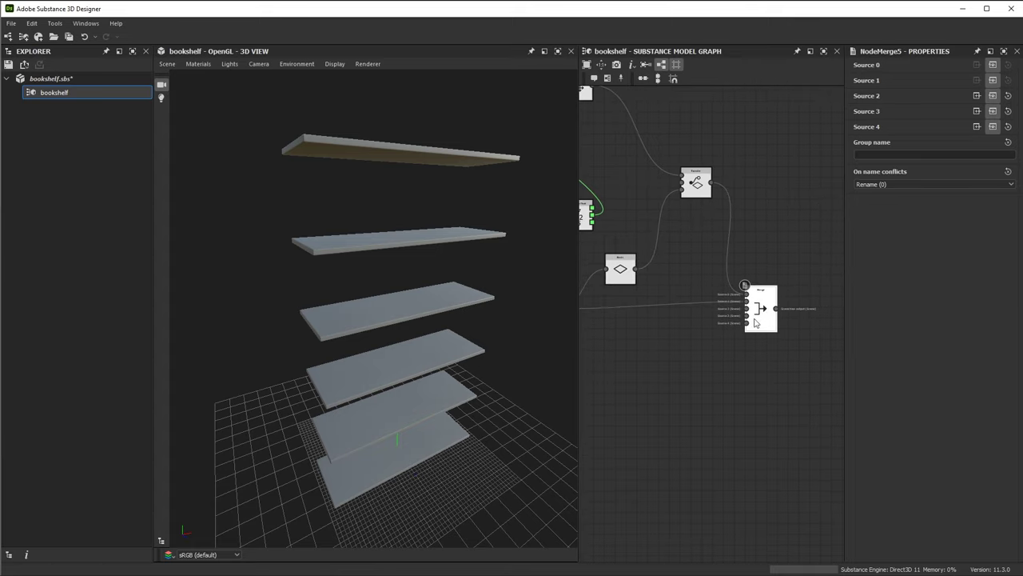
# Display the Merge result in the 3D view and inspect the side panel together with the shelves from above and below
pyautogui.doubleClick(759, 308)
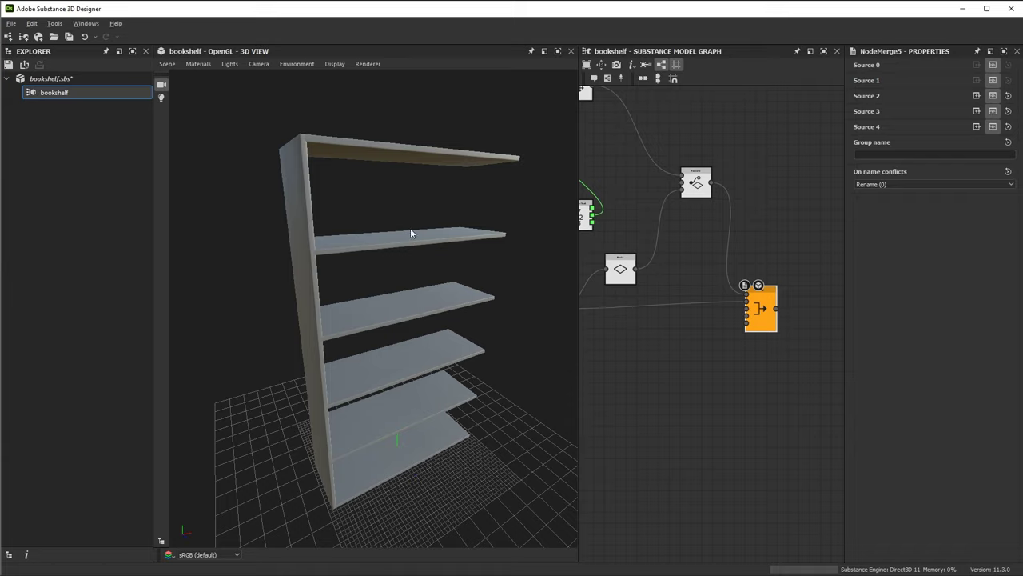
pyautogui.moveTo(353, 210); pyautogui.dragTo(340, 178)
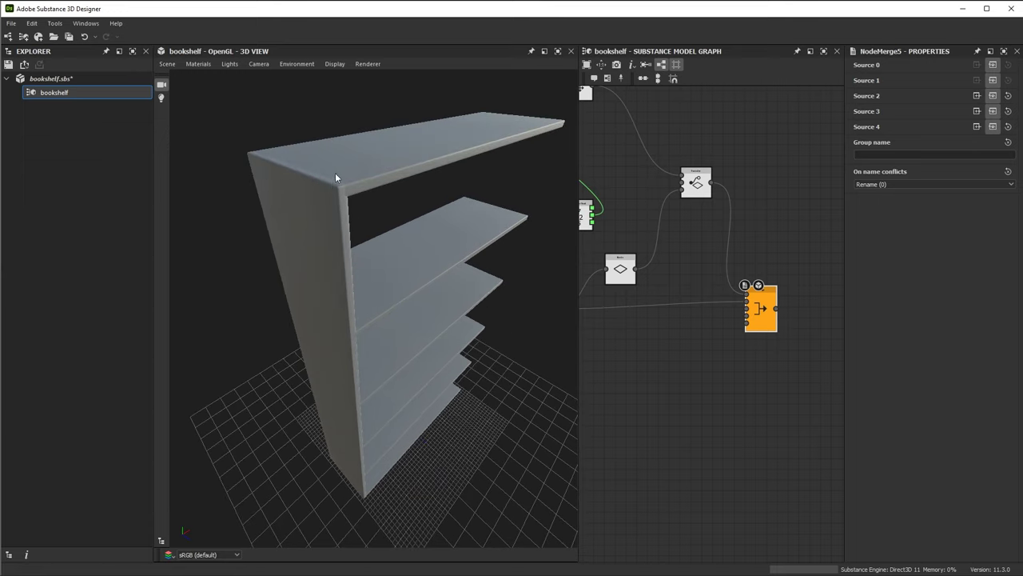
pyautogui.moveTo(354, 228); pyautogui.dragTo(353, 296)
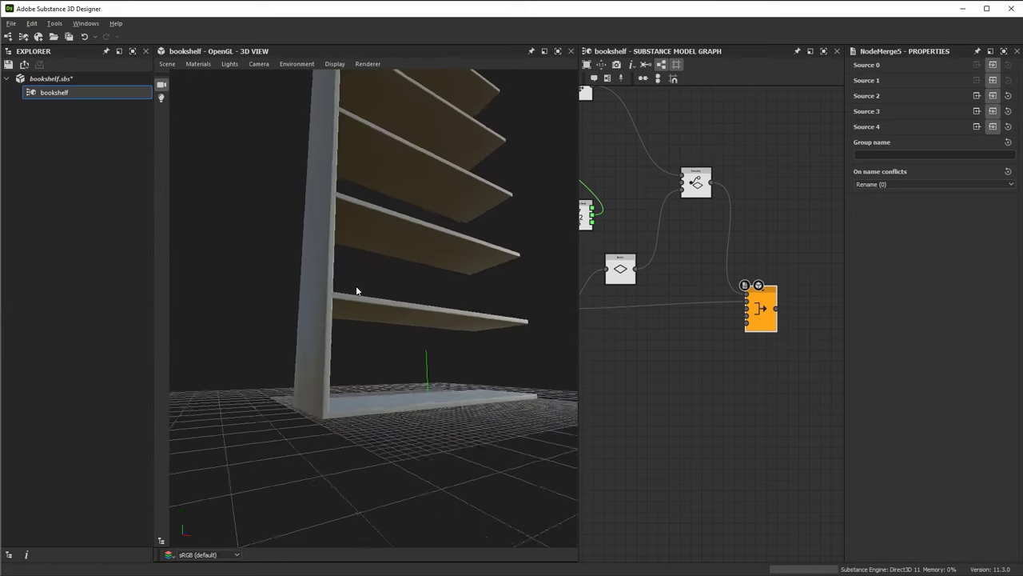
pyautogui.moveTo(375, 232); pyautogui.dragTo(409, 265, button='middle')
pyautogui.moveTo(408, 265); pyautogui.dragTo(405, 316)
# Line up the bounding box, Vector3 to float, Basis and Transfer nodes in a row beneath the Plank Side primitive and its Transform
pyautogui.scroll(-4, 690, 299)
pyautogui.moveTo(674, 271); pyautogui.dragTo(740, 253, button='middle')
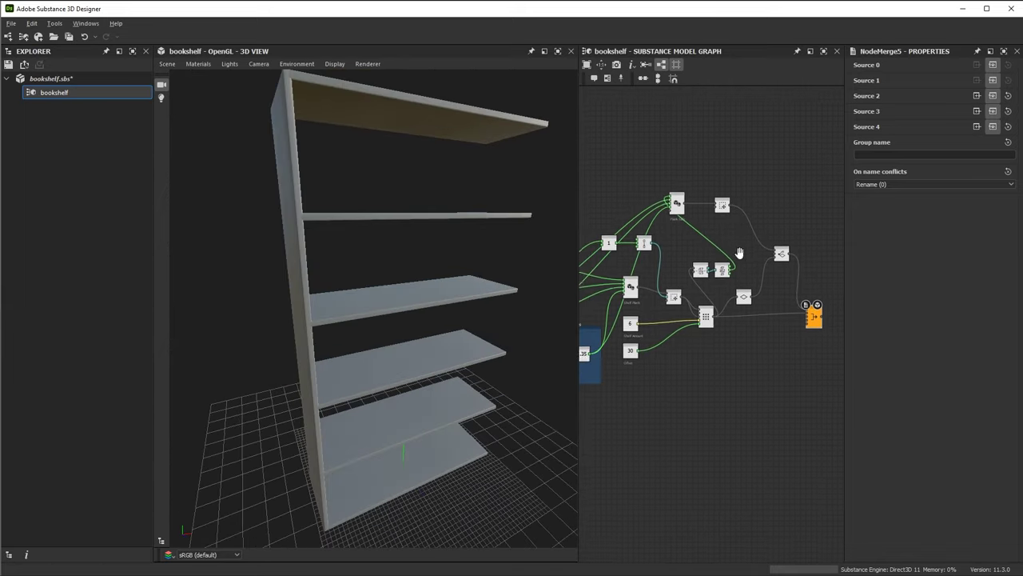
pyautogui.scroll(2, 719, 224)
pyautogui.moveTo(725, 201); pyautogui.dragTo(754, 197)
pyautogui.moveTo(803, 262); pyautogui.dragTo(814, 236)
pyautogui.moveTo(680, 260); pyautogui.dragTo(697, 241)
pyautogui.moveTo(678, 204); pyautogui.dragTo(716, 203)
pyautogui.moveTo(677, 168); pyautogui.dragTo(777, 245)
pyautogui.moveTo(755, 206); pyautogui.dragTo(824, 230)
pyautogui.moveTo(740, 274); pyautogui.dragTo(680, 220, button='middle')
pyautogui.moveTo(694, 267); pyautogui.dragTo(727, 183)
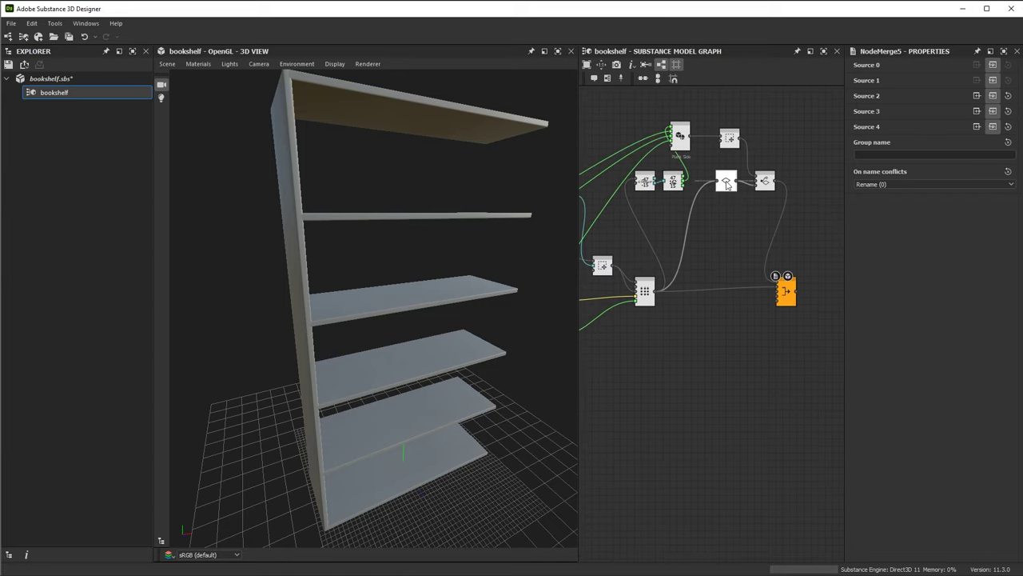
# Inspect the upper corner where the side panel meets the top shelf in shaded display
pyautogui.moveTo(296, 97); pyautogui.dragTo(330, 155, button='right')
pyautogui.moveTo(330, 155); pyautogui.dragTo(361, 209, button='middle')
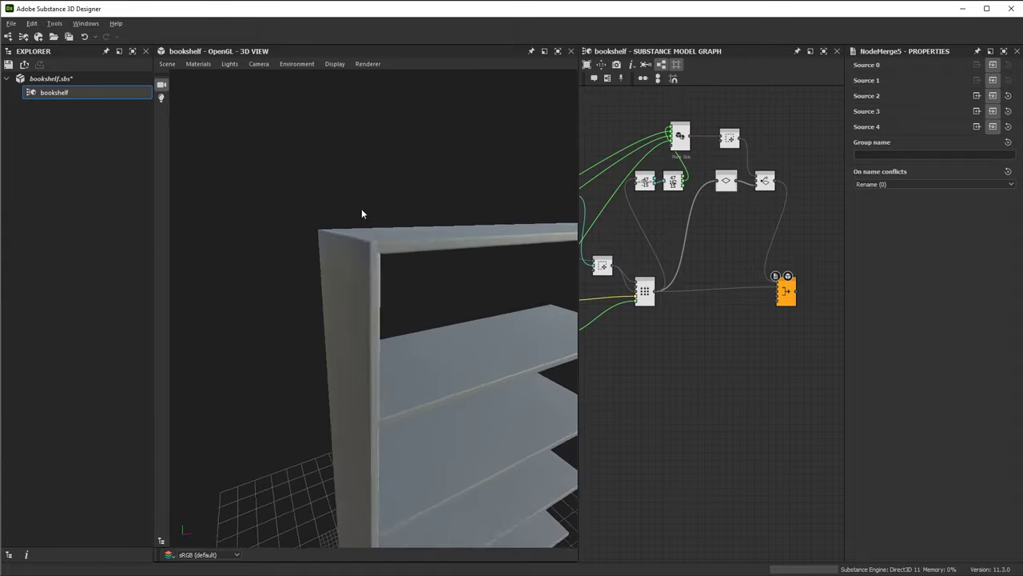
pyautogui.moveTo(361, 208); pyautogui.dragTo(413, 275, button='right')
pyautogui.moveTo(391, 224); pyautogui.dragTo(395, 251, button='middle')
pyautogui.moveTo(395, 256); pyautogui.dragTo(415, 344)
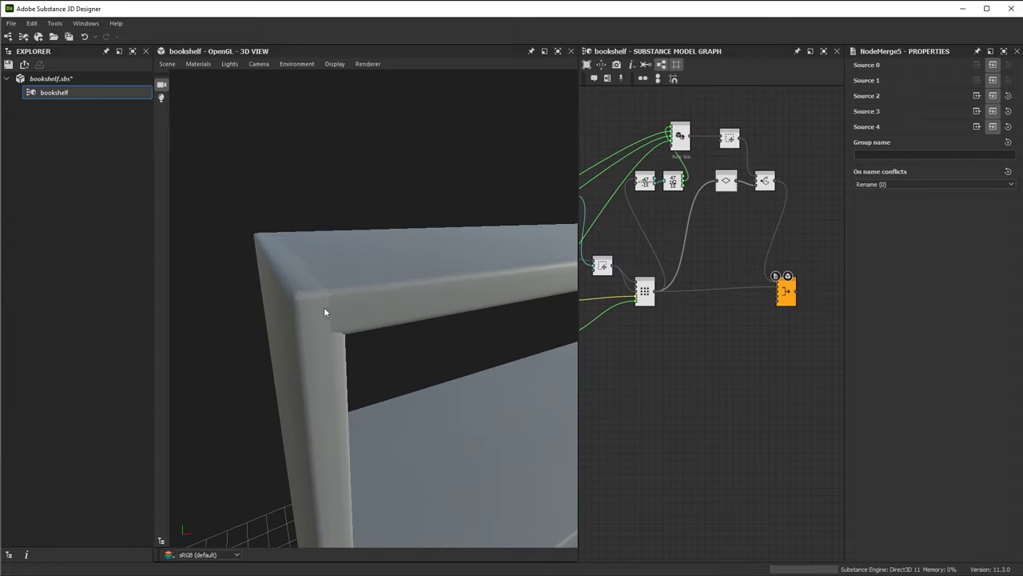
# Examine the overlap of the side panel and top shelf in wireframe display, and return to shaded display
pyautogui.click(333, 66)
pyautogui.click(339, 78)
pyautogui.moveTo(409, 370); pyautogui.dragTo(329, 289)
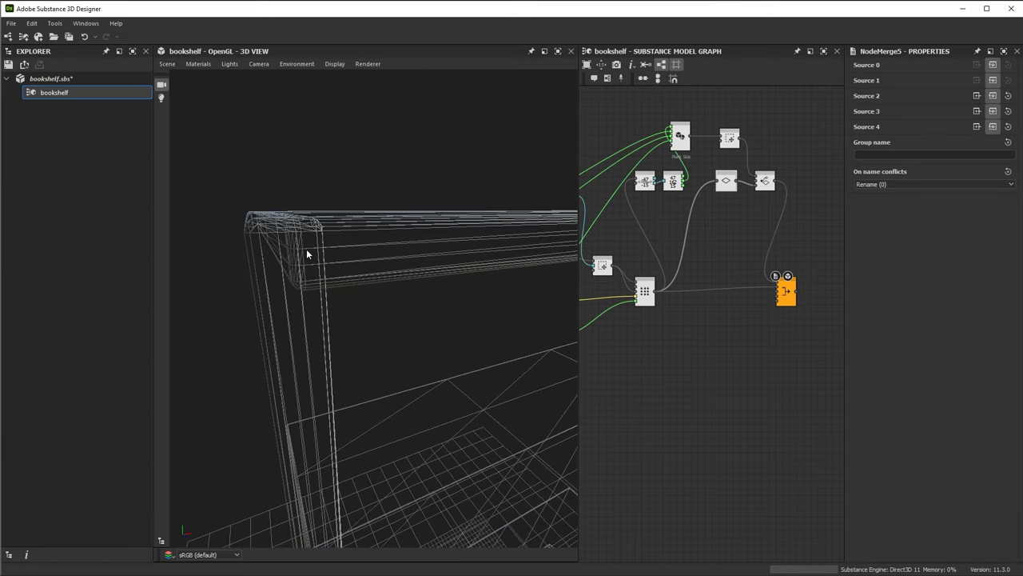
pyautogui.moveTo(373, 333); pyautogui.dragTo(424, 300)
pyautogui.scroll(6, 688, 136)
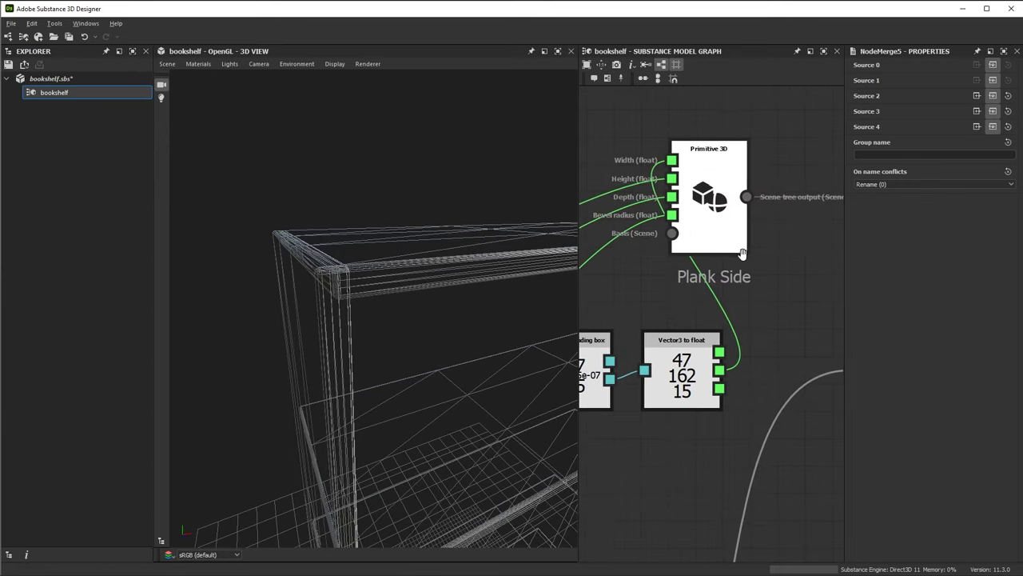
pyautogui.moveTo(354, 300); pyautogui.dragTo(299, 260)
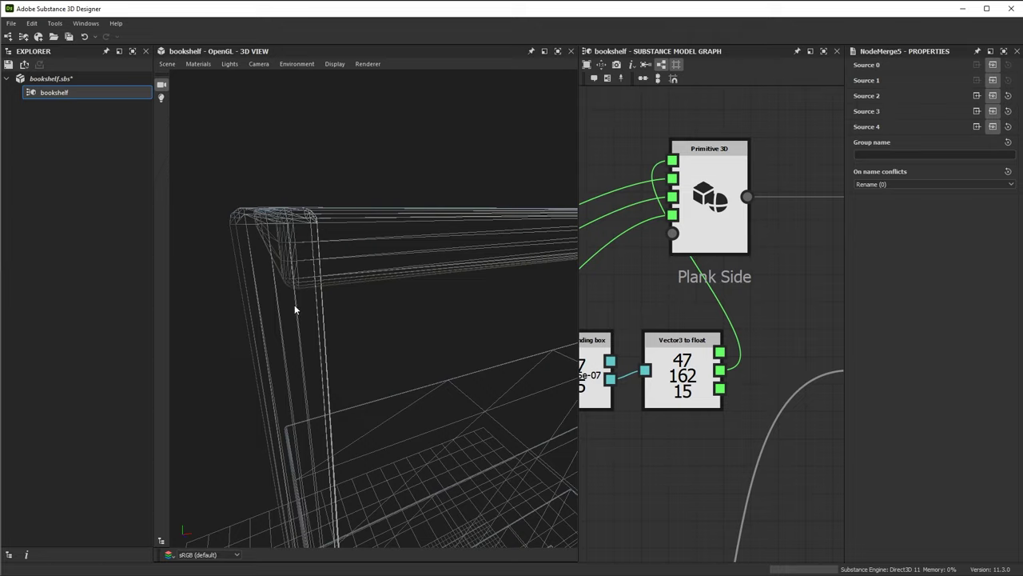
pyautogui.moveTo(294, 304); pyautogui.dragTo(403, 305)
pyautogui.scroll(-4, 587, 254)
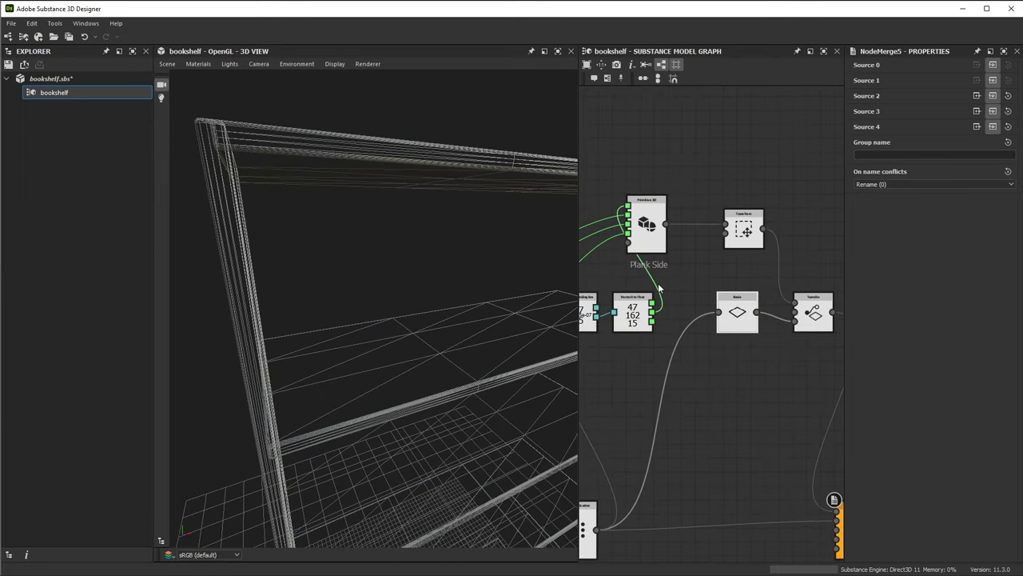
pyautogui.click(334, 64)
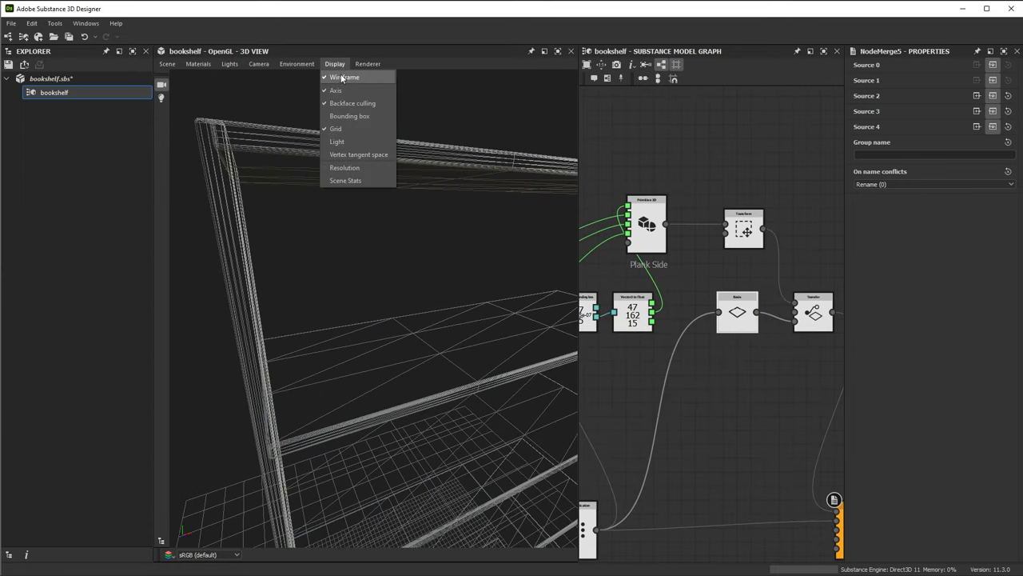
pyautogui.click(341, 77)
# Move the Merge node further from the Transfer node and display the Transfer result alone in the 3D view
pyautogui.scroll(-3, 370, 248)
pyautogui.moveTo(736, 314); pyautogui.dragTo(596, 174, button='middle')
pyautogui.moveTo(710, 376); pyautogui.dragTo(806, 384)
pyautogui.moveTo(664, 248); pyautogui.dragTo(698, 304, button='middle')
pyautogui.click(703, 229)
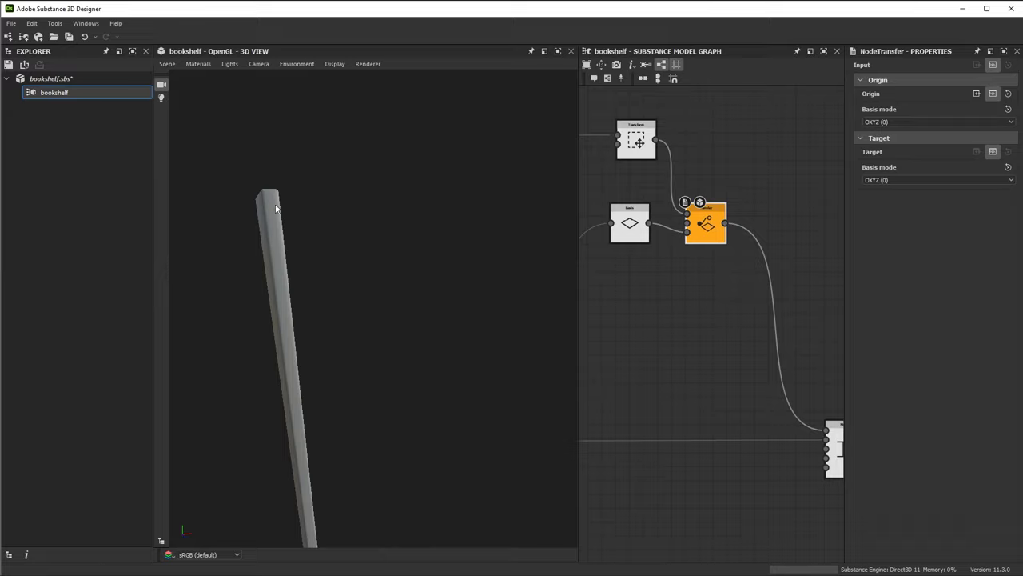
# Add a Transform node beside the Transfer node, level with it
pyautogui.moveTo(644, 336); pyautogui.dragTo(561, 312, button='middle')
pyautogui.press('space')
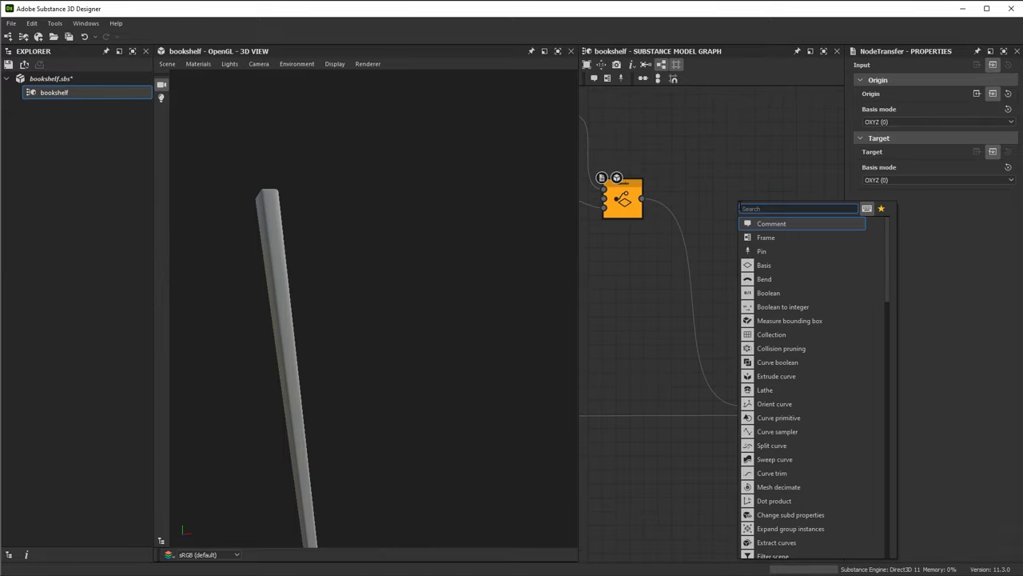
pyautogui.write('trn')
pyautogui.press('BackSpace')
pyautogui.write('a')
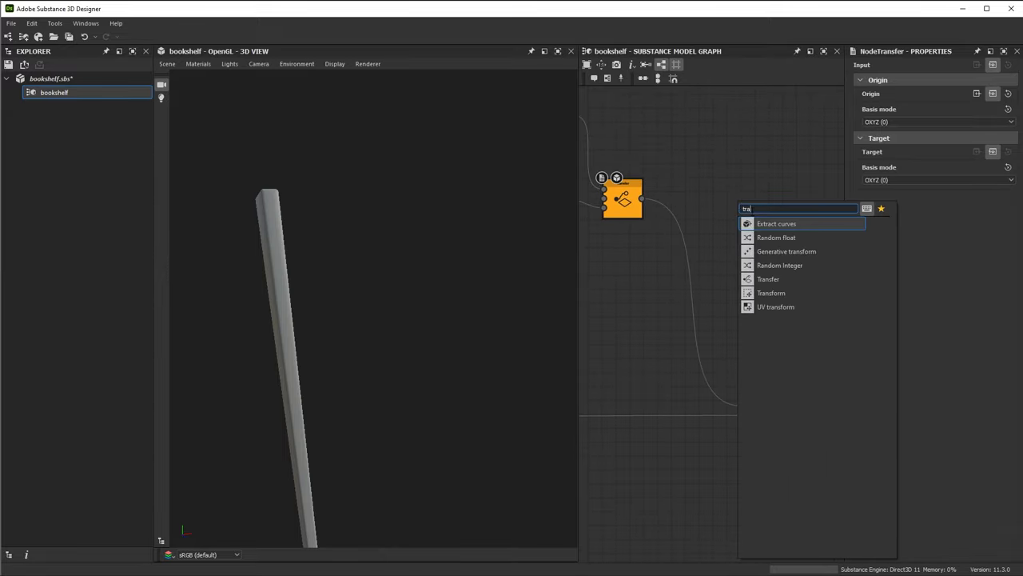
pyautogui.click(769, 291)
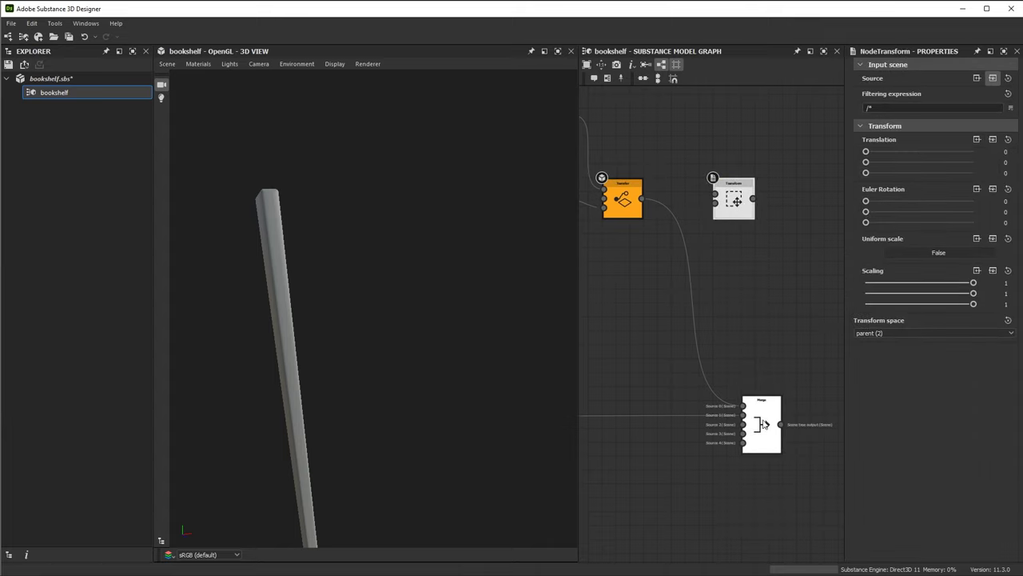
# Display the Merge result again and connect the Transfer output to the new Transform node's Source
pyautogui.moveTo(764, 423); pyautogui.dragTo(798, 415)
pyautogui.doubleClick(799, 414)
pyautogui.moveTo(718, 273); pyautogui.dragTo(695, 276, button='middle')
pyautogui.scroll(3, 695, 276)
pyautogui.moveTo(628, 246); pyautogui.dragTo(743, 238)
pyautogui.click(770, 267)
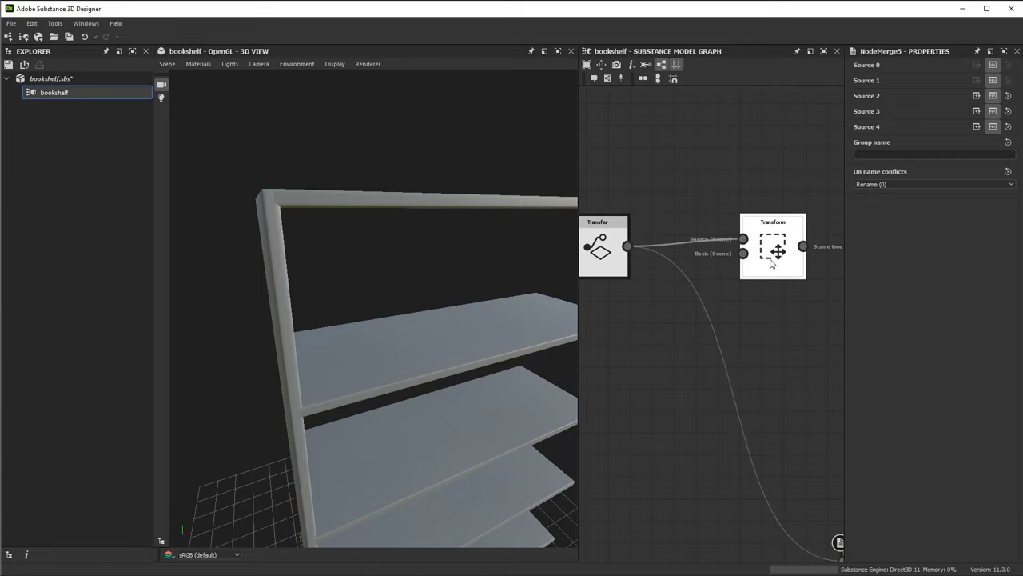
# Examine where the side panel meets the shelves in shaded and wireframe display, and switch the wireframe off again
pyautogui.moveTo(757, 301); pyautogui.dragTo(737, 285, button='middle')
pyautogui.scroll(3, 306, 198)
pyautogui.scroll(-2, 318, 201)
pyautogui.scroll(-1, 326, 208)
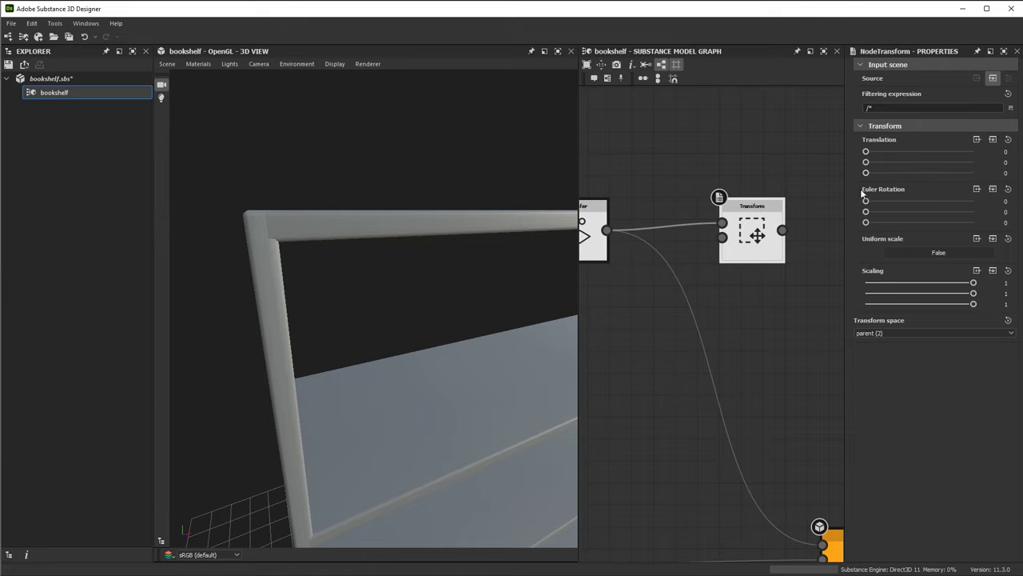
pyautogui.moveTo(445, 396)
pyautogui.mouseDown()
pyautogui.moveTo(422, 344)
pyautogui.moveTo(421, 261)
pyautogui.moveTo(434, 395)
pyautogui.mouseUp()
pyautogui.click(334, 64)
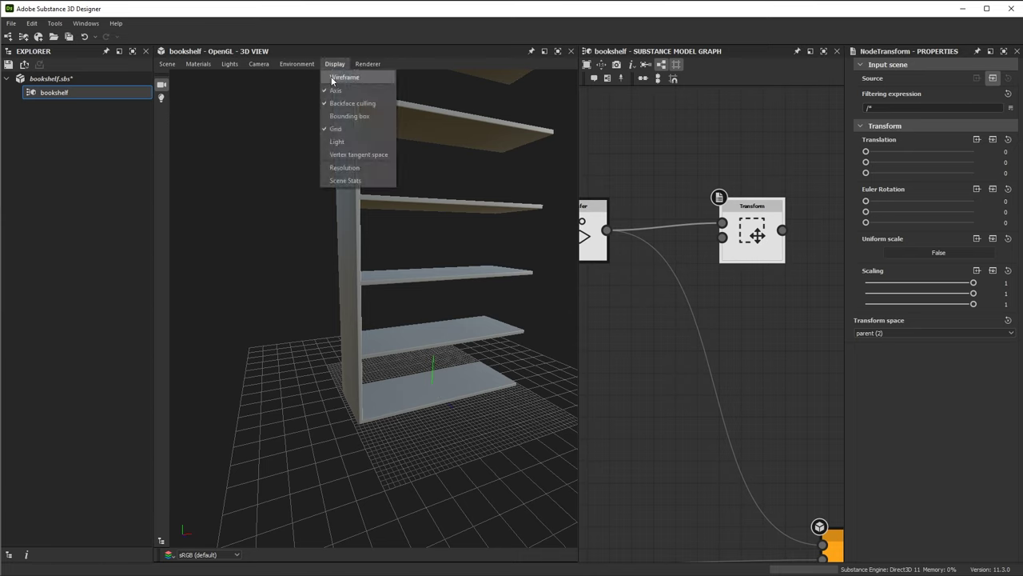
pyautogui.click(336, 76)
pyautogui.moveTo(399, 347); pyautogui.dragTo(465, 390)
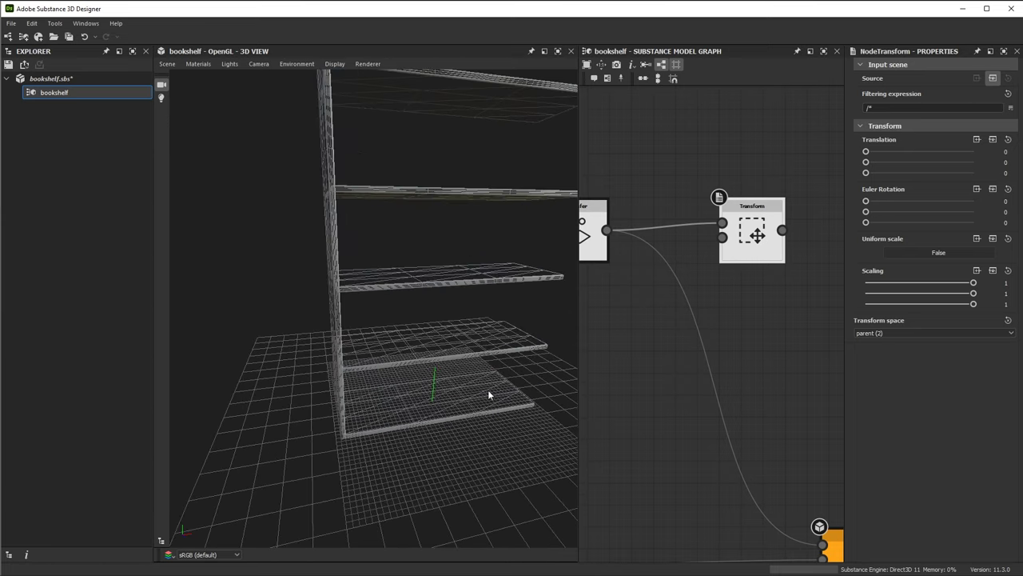
pyautogui.click(334, 64)
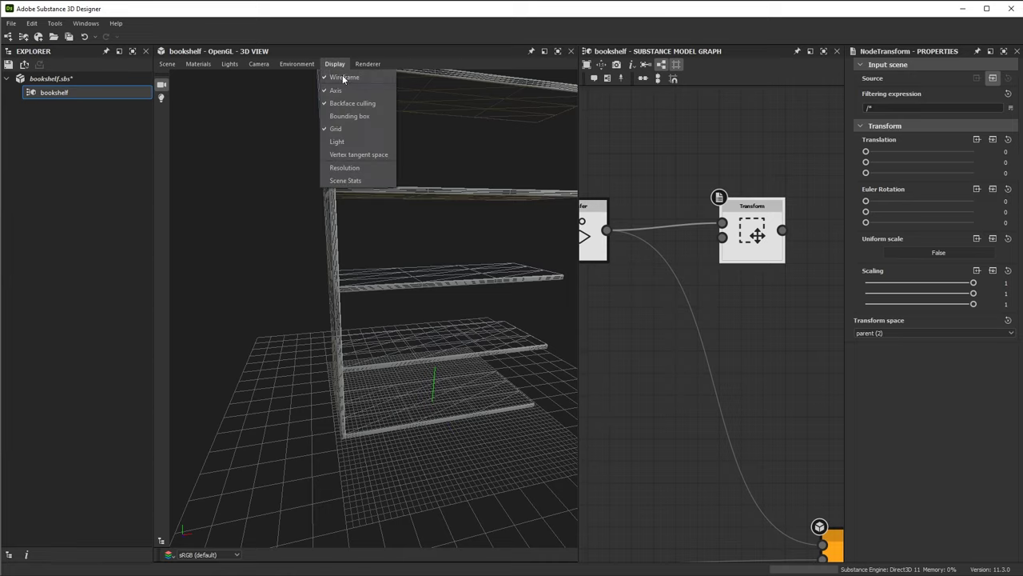
pyautogui.click(342, 75)
pyautogui.moveTo(358, 88)
pyautogui.mouseDown()
pyautogui.moveTo(440, 280)
pyautogui.moveTo(379, 208)
pyautogui.moveTo(411, 263)
pyautogui.moveTo(848, 274)
pyautogui.mouseUp()
# Move the new Transform closer to the Transfer node and connect its output to the Merge's Source 0 in place of Transfer
pyautogui.moveTo(867, 152); pyautogui.dragTo(857, 180)
pyautogui.moveTo(769, 376); pyautogui.dragTo(744, 337, button='middle')
pyautogui.scroll(-1, 744, 337)
pyautogui.moveTo(775, 254); pyautogui.dragTo(745, 195, button='middle')
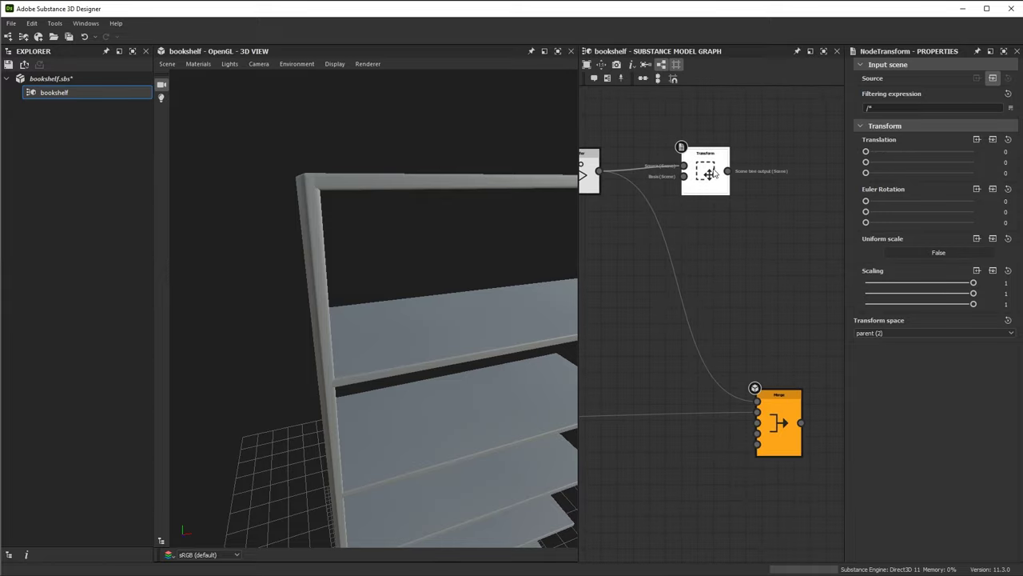
pyautogui.moveTo(714, 173); pyautogui.dragTo(700, 175)
pyautogui.moveTo(728, 340); pyautogui.dragTo(800, 395)
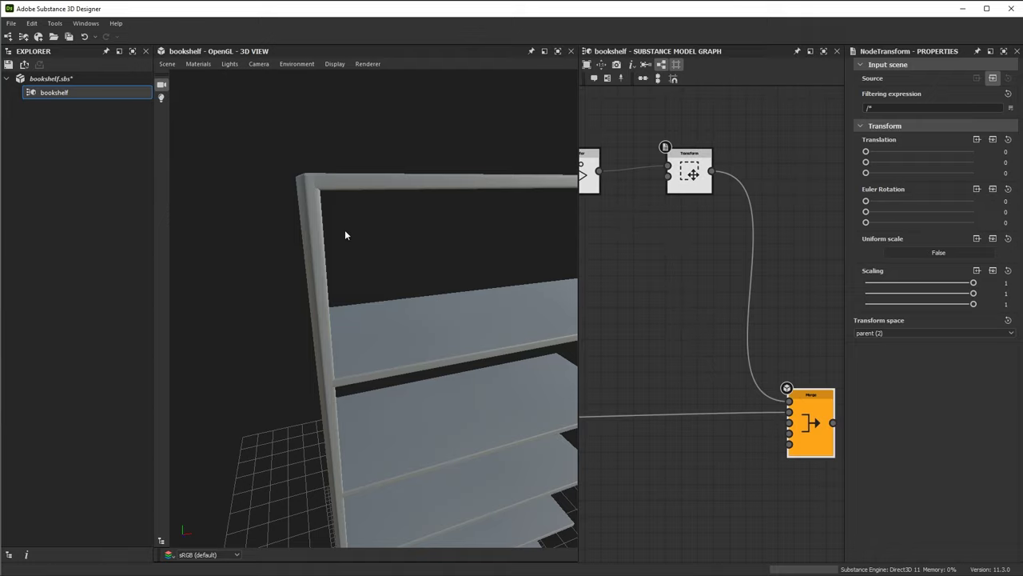
# Try an X translation of -1 on the side panel's new Transform, inspect the top corner, and undo the translation
pyautogui.moveTo(328, 185); pyautogui.dragTo(404, 283)
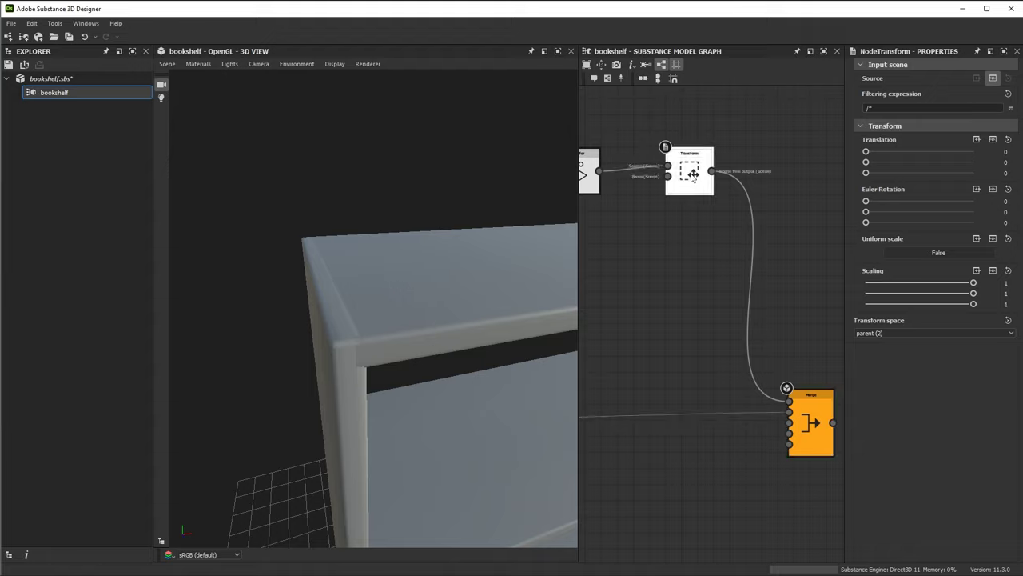
pyautogui.moveTo(866, 151); pyautogui.dragTo(952, 151)
pyautogui.hotkey('ctrl', 'z')
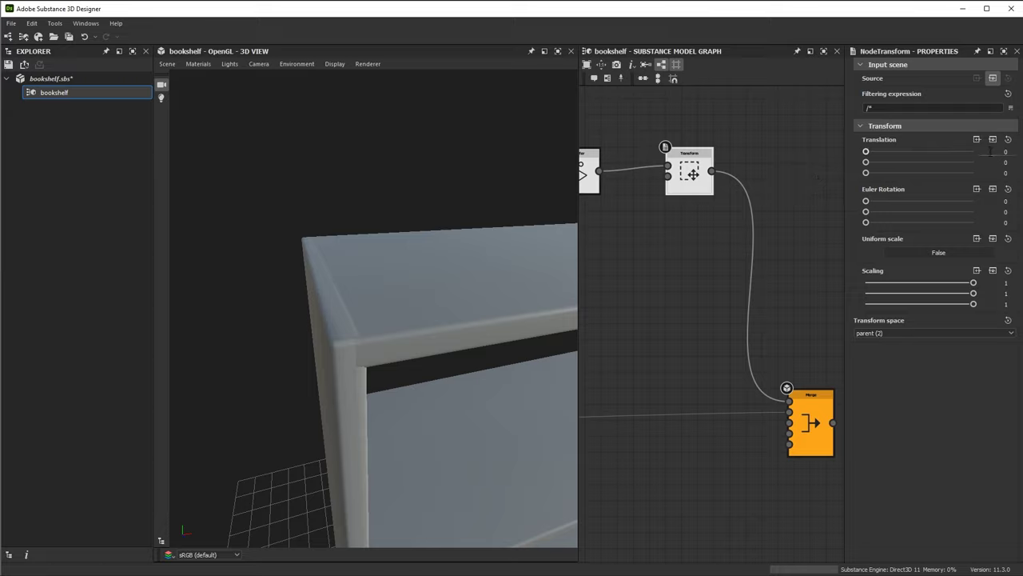
pyautogui.click(1011, 156)
pyautogui.write('-1')
pyautogui.press('Return')
pyautogui.moveTo(490, 252); pyautogui.dragTo(377, 304)
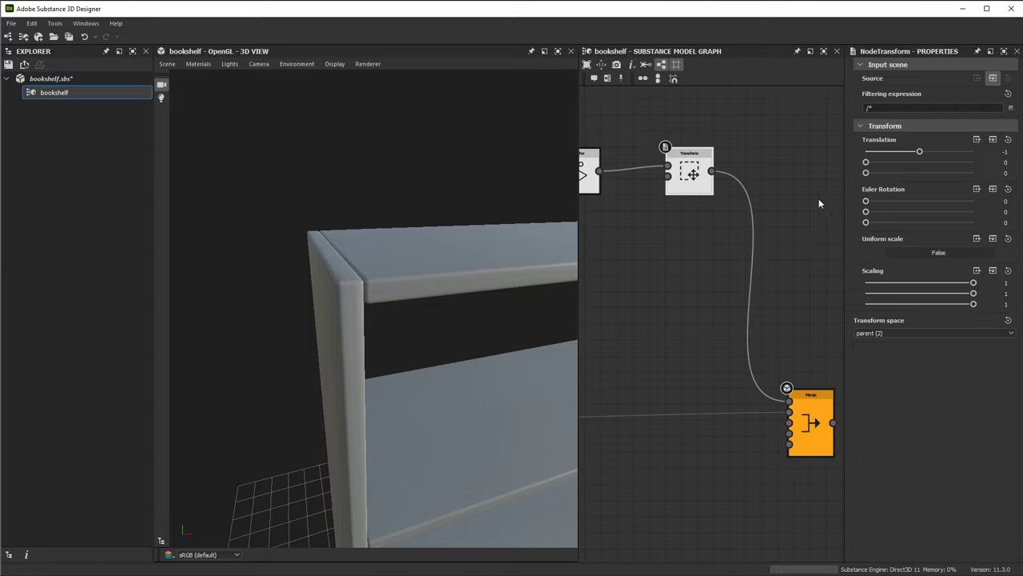
pyautogui.hotkey('ctrl', 'z')
# Move the Binary operation node and its Float conversion node closer together, shifted toward the inputs above the Shelf Plank primitive
pyautogui.scroll(-5, 703, 304)
pyautogui.moveTo(634, 289); pyautogui.dragTo(799, 245, button='middle')
pyautogui.scroll(5, 647, 236)
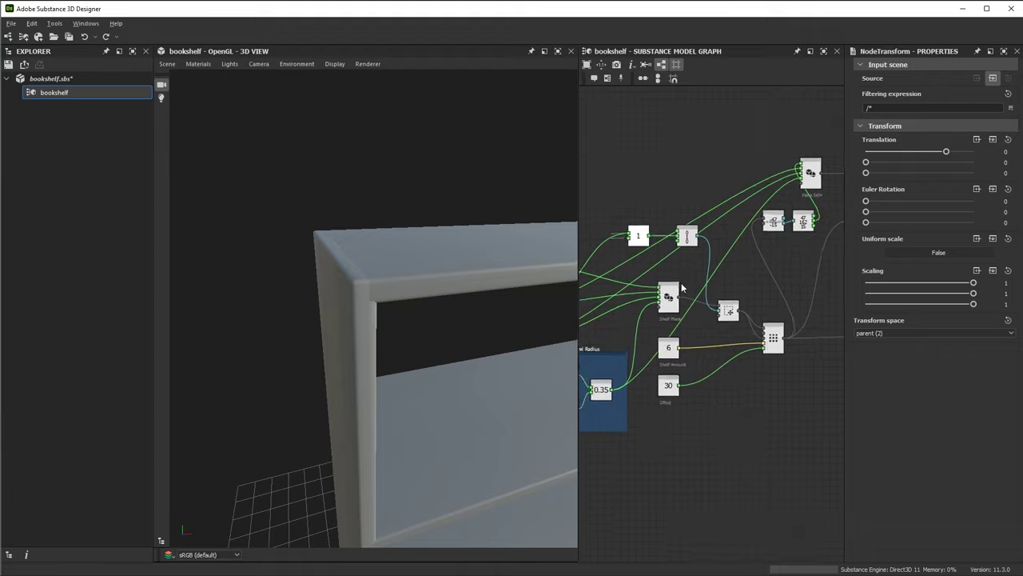
pyautogui.scroll(2, 665, 220)
pyautogui.moveTo(707, 168); pyautogui.dragTo(643, 165)
pyautogui.moveTo(803, 170); pyautogui.dragTo(714, 168)
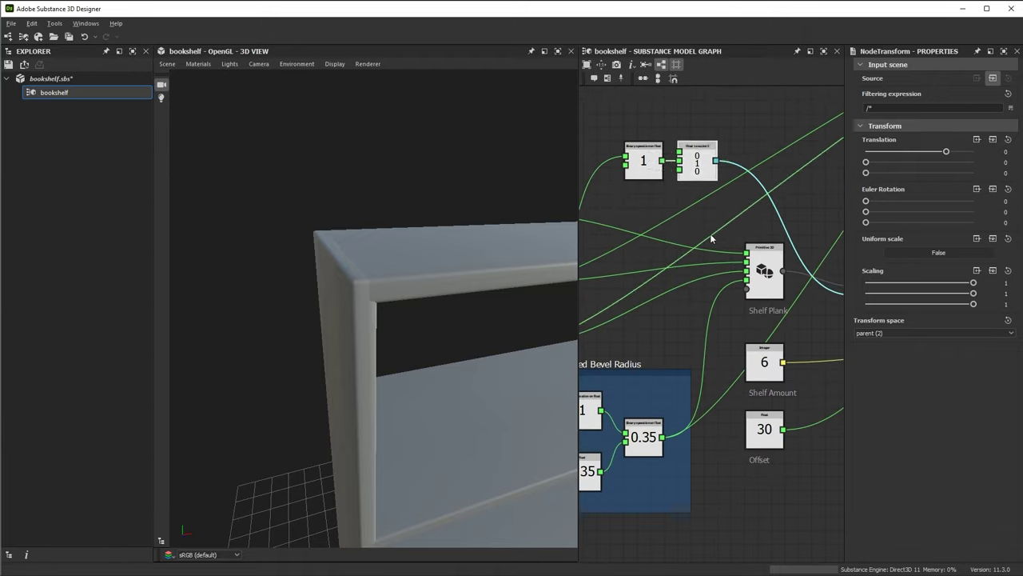
pyautogui.scroll(-2, 711, 235)
pyautogui.scroll(4, 731, 295)
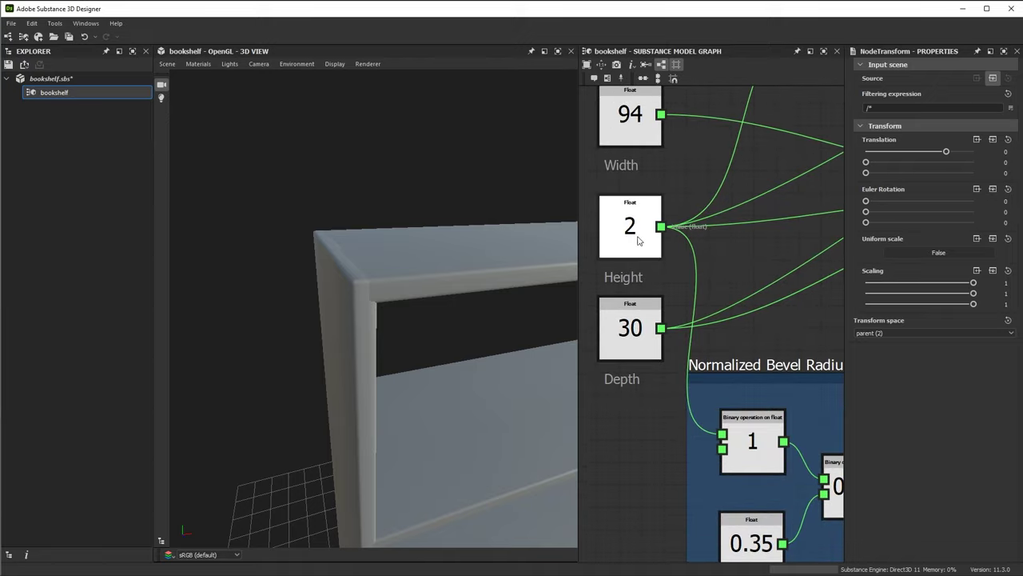
# Add another Binary operation on float node above the existing Binary operation and Float to vector3 pair
pyautogui.moveTo(739, 160); pyautogui.dragTo(603, 334, button='middle')
pyautogui.click(717, 202)
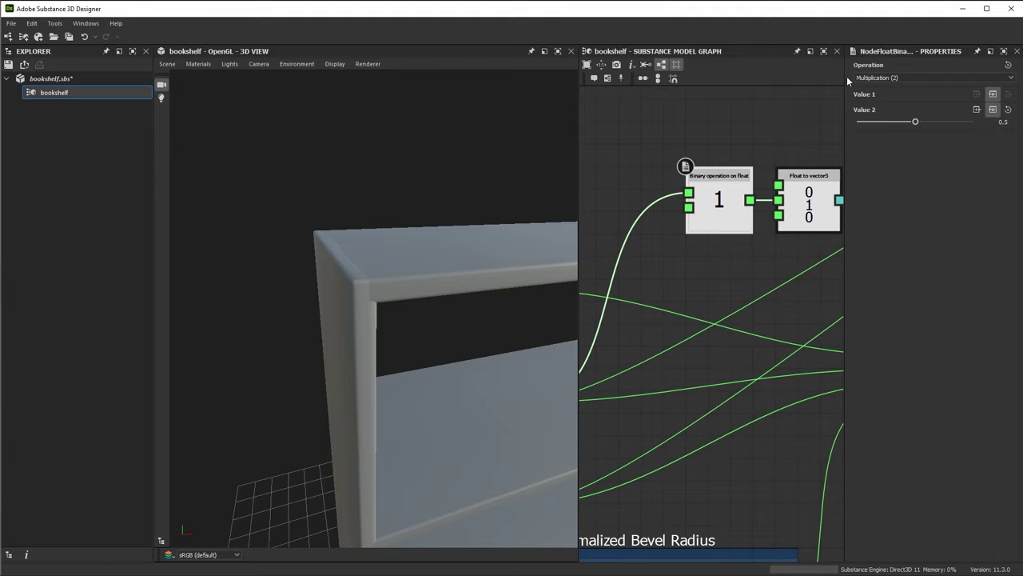
pyautogui.moveTo(800, 220); pyautogui.dragTo(731, 208, button='middle')
pyautogui.click(747, 204)
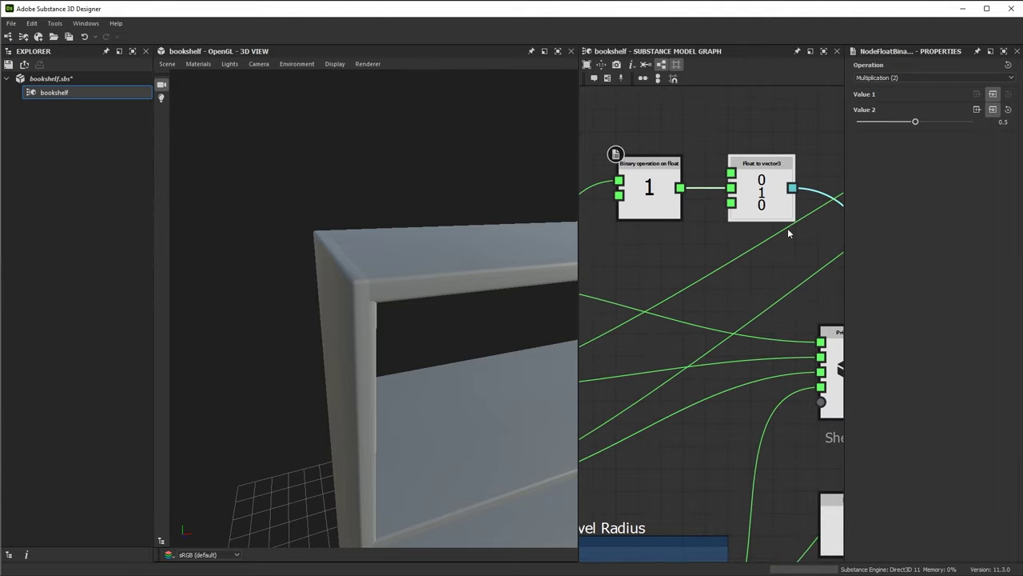
pyautogui.scroll(-4, 754, 342)
pyautogui.moveTo(668, 350); pyautogui.dragTo(694, 323, button='middle')
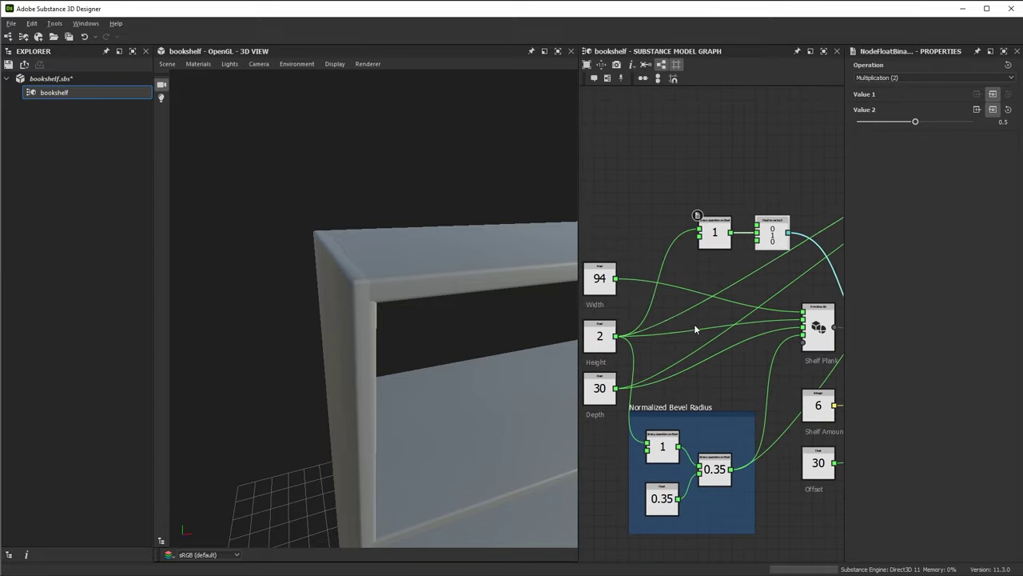
pyautogui.press('space')
pyautogui.write('bin')
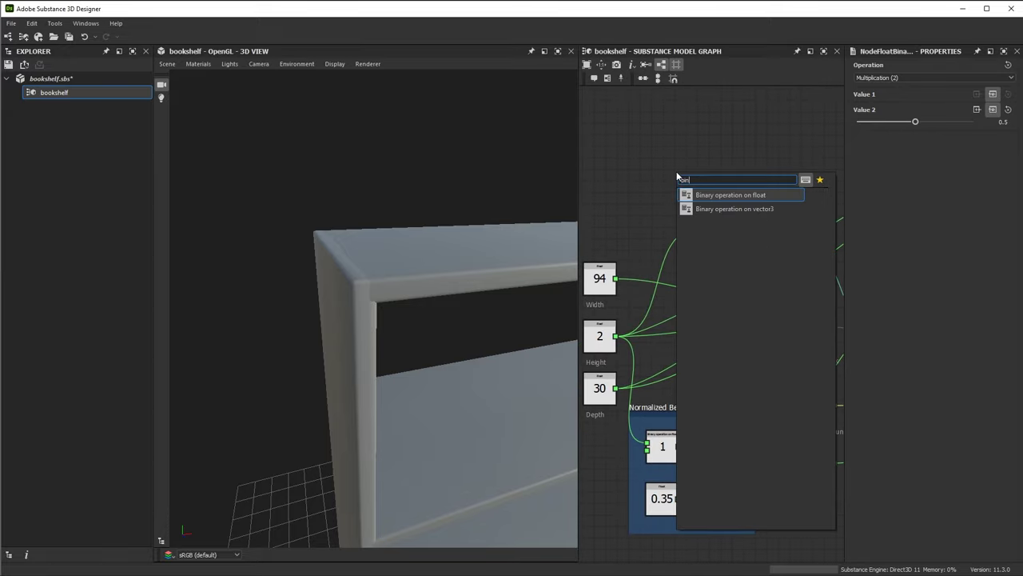
pyautogui.click(704, 195)
pyautogui.moveTo(703, 195); pyautogui.dragTo(716, 182, button='middle')
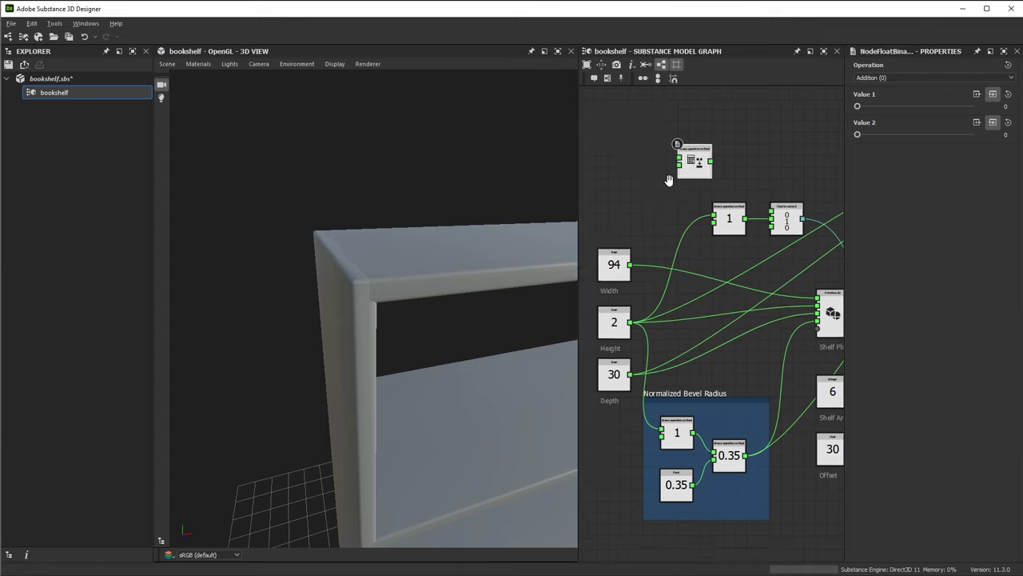
# Connect Height to the new Binary operation's Value 1 and set it to Multiplication with a Value 2 of 0.5
pyautogui.scroll(1, 657, 246)
pyautogui.moveTo(630, 342); pyautogui.dragTo(688, 149)
pyautogui.moveTo(666, 201); pyautogui.dragTo(665, 223, button='middle')
pyautogui.scroll(2, 672, 217)
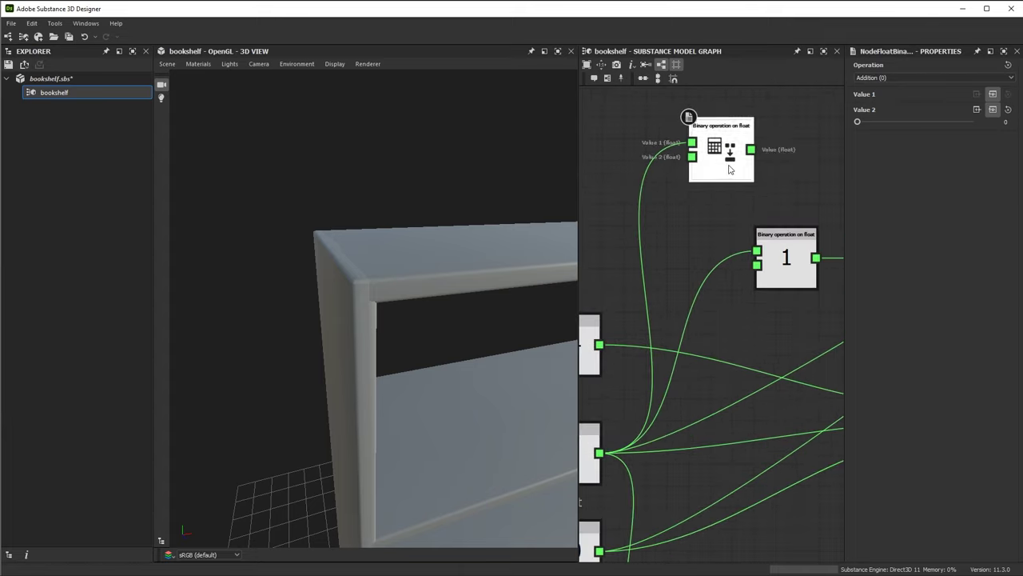
pyautogui.click(900, 78)
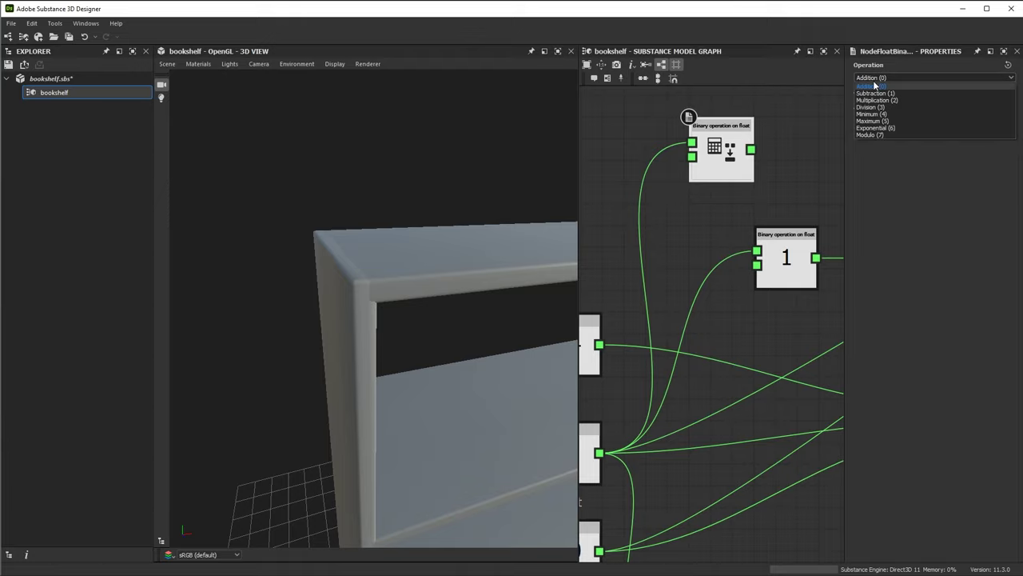
pyautogui.click(871, 100)
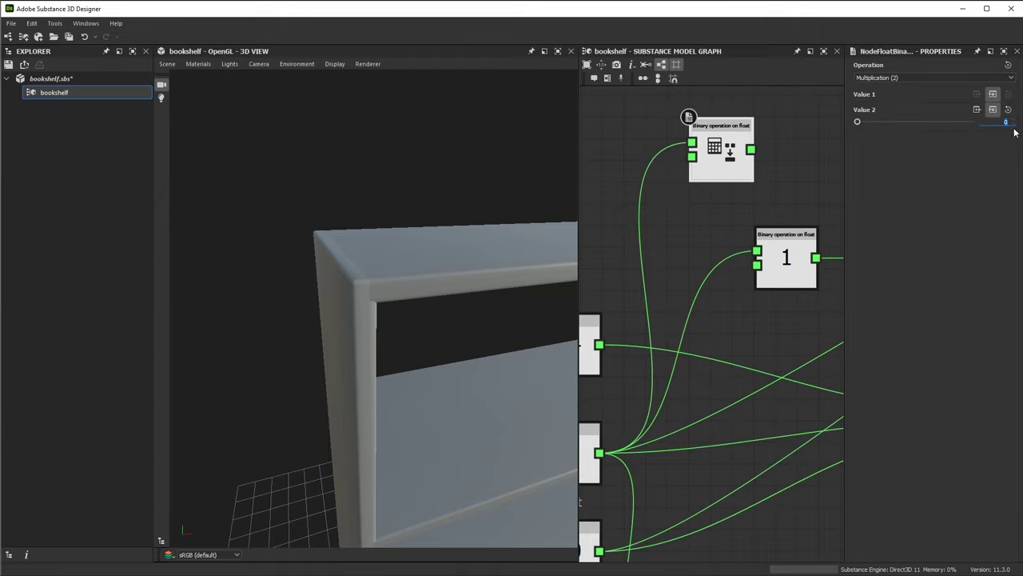
pyautogui.write('0.5')
pyautogui.press('Return')
# Move the new Binary operation node across the graph to just below the Transfer node
pyautogui.scroll(-5, 635, 201)
pyautogui.moveTo(597, 174); pyautogui.dragTo(789, 223)
pyautogui.moveTo(789, 223); pyautogui.dragTo(649, 223, button='middle')
pyautogui.scroll(1, 726, 244)
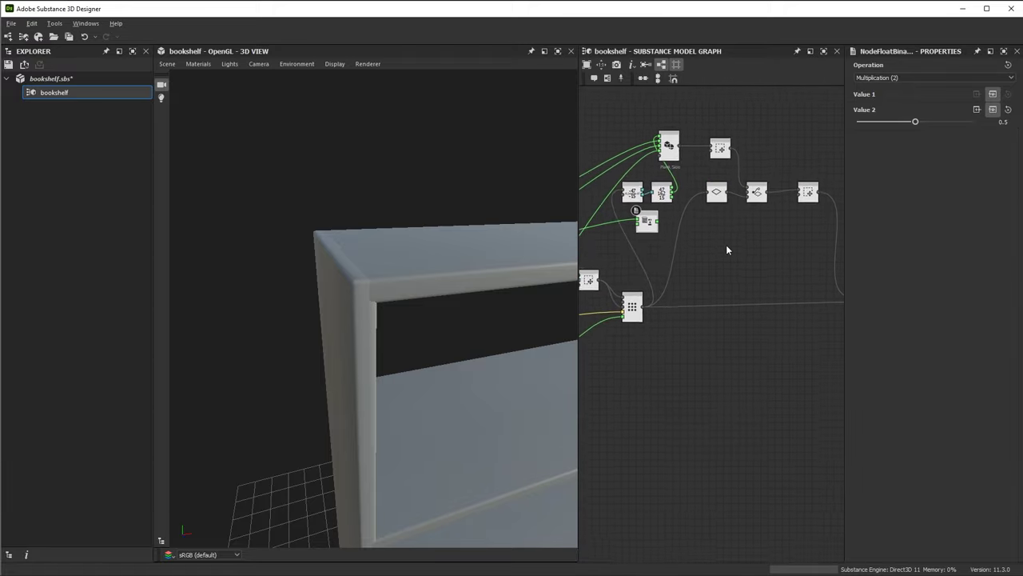
pyautogui.moveTo(737, 246); pyautogui.dragTo(701, 222, button='middle')
pyautogui.moveTo(601, 203); pyautogui.dragTo(713, 204)
pyautogui.scroll(5, 744, 200)
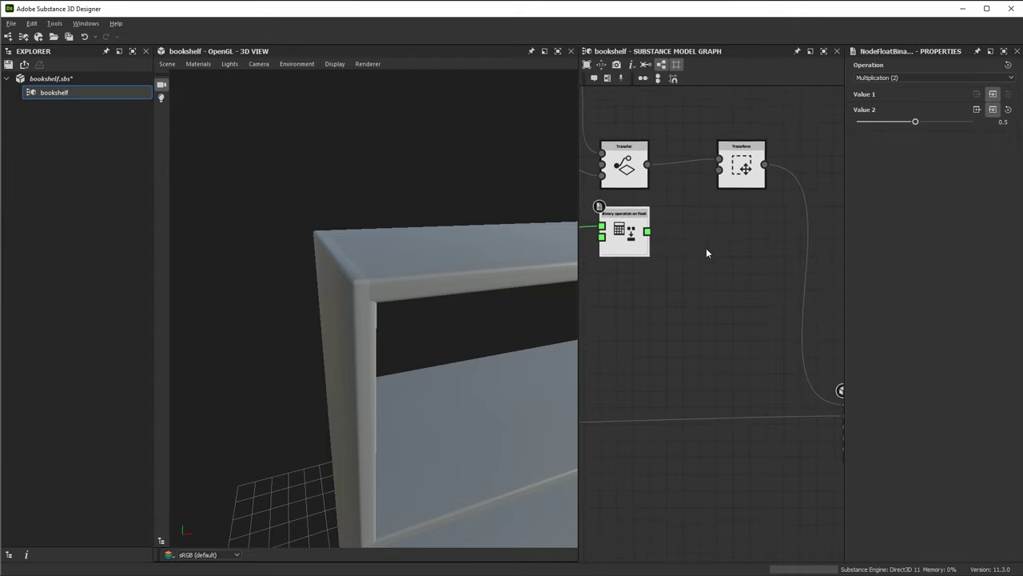
# Expose Translation as an input on the Transform that follows the Transfer node
pyautogui.moveTo(689, 272); pyautogui.dragTo(709, 233, button='middle')
pyautogui.click(765, 147)
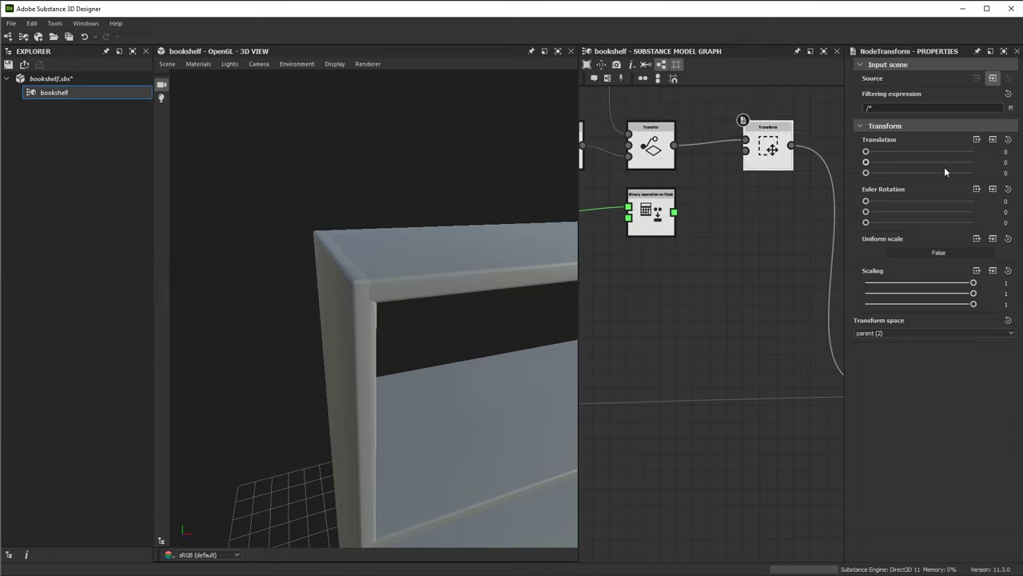
pyautogui.click(994, 141)
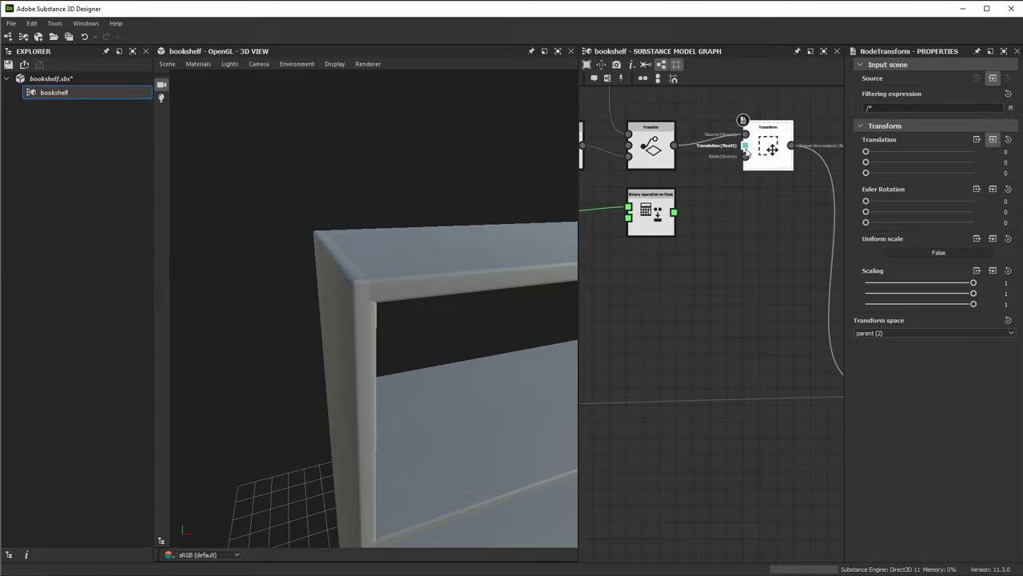
# Add a Float to vector3 node and place it beside the new Binary operation node
pyautogui.scroll(2, 687, 224)
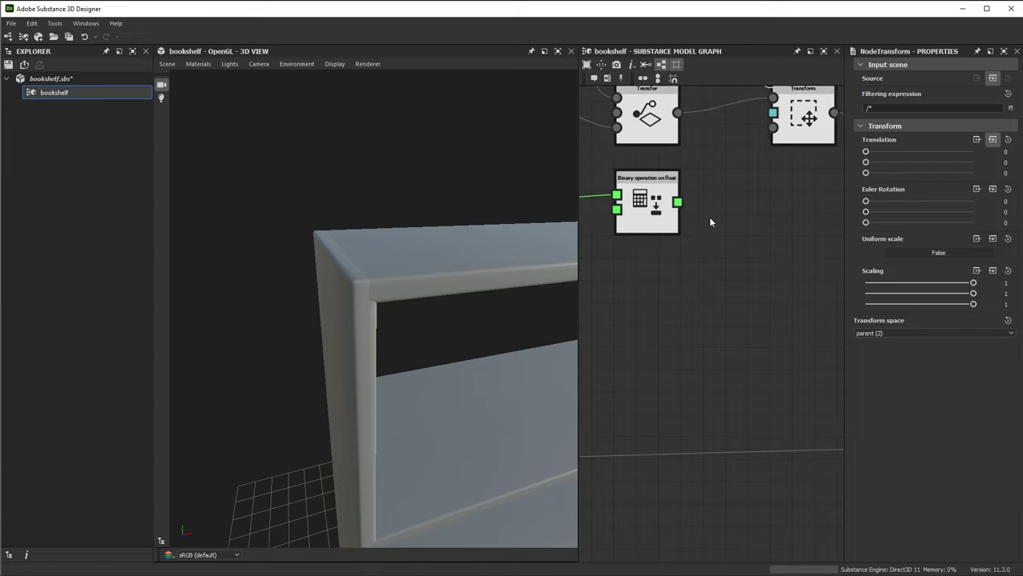
pyautogui.press('space')
pyautogui.write('flo')
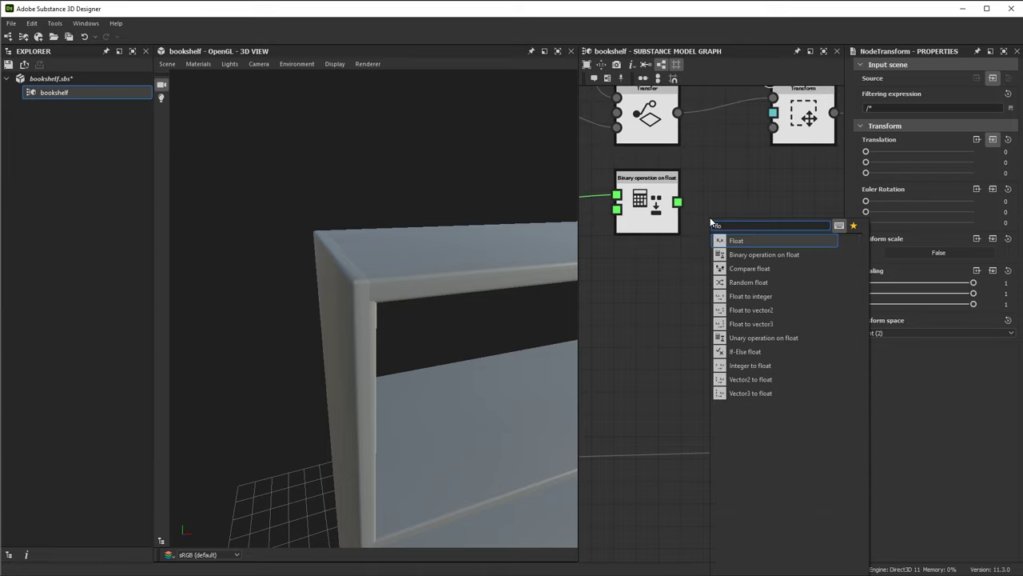
pyautogui.click(753, 323)
pyautogui.moveTo(710, 237); pyautogui.dragTo(744, 215)
# Connect the Binary operation to the Float to vector3's Value 1 and the vector output to the Transform's Translation
pyautogui.moveTo(698, 281); pyautogui.dragTo(704, 327, button='middle')
pyautogui.scroll(2, 704, 327)
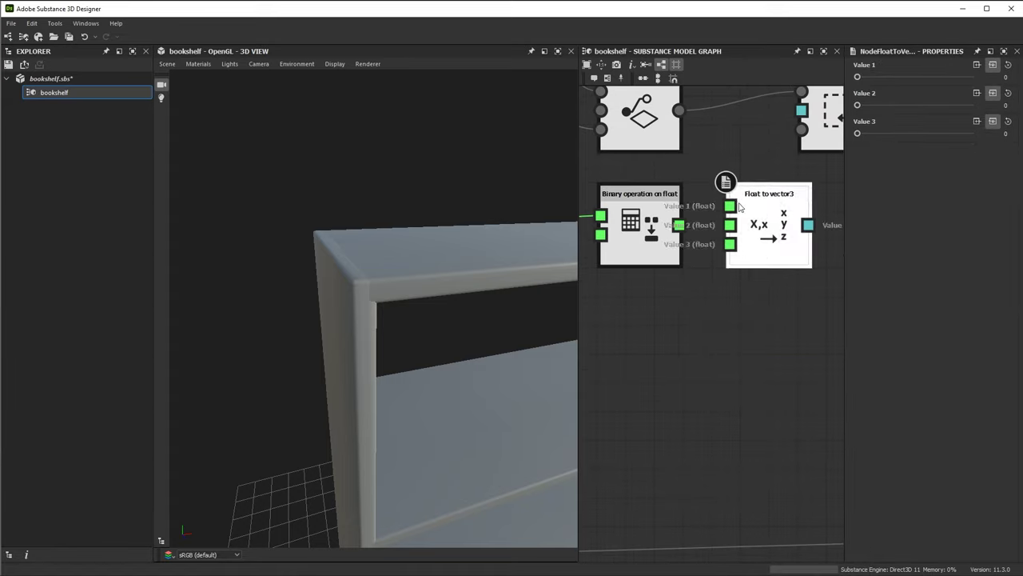
pyautogui.moveTo(664, 233); pyautogui.dragTo(733, 208)
pyautogui.moveTo(749, 302); pyautogui.dragTo(719, 331, button='middle')
pyautogui.moveTo(740, 272); pyautogui.dragTo(771, 140)
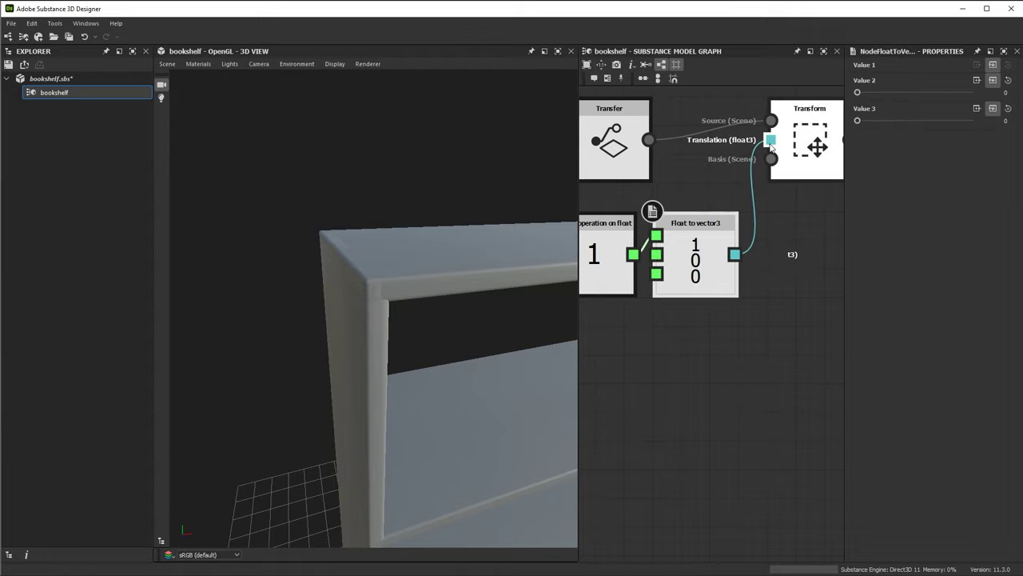
# Set Value 2 of the Binary operation feeding the side panel's translation to -0.5
pyautogui.moveTo(600, 366); pyautogui.dragTo(657, 352, button='middle')
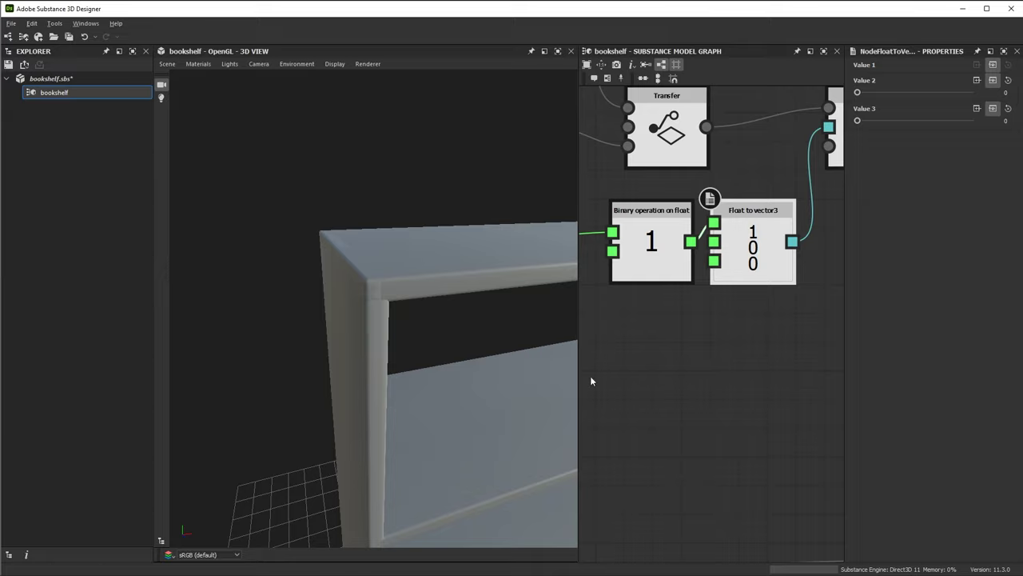
pyautogui.scroll(-1, 714, 336)
pyautogui.moveTo(682, 313); pyautogui.dragTo(719, 304, button='middle')
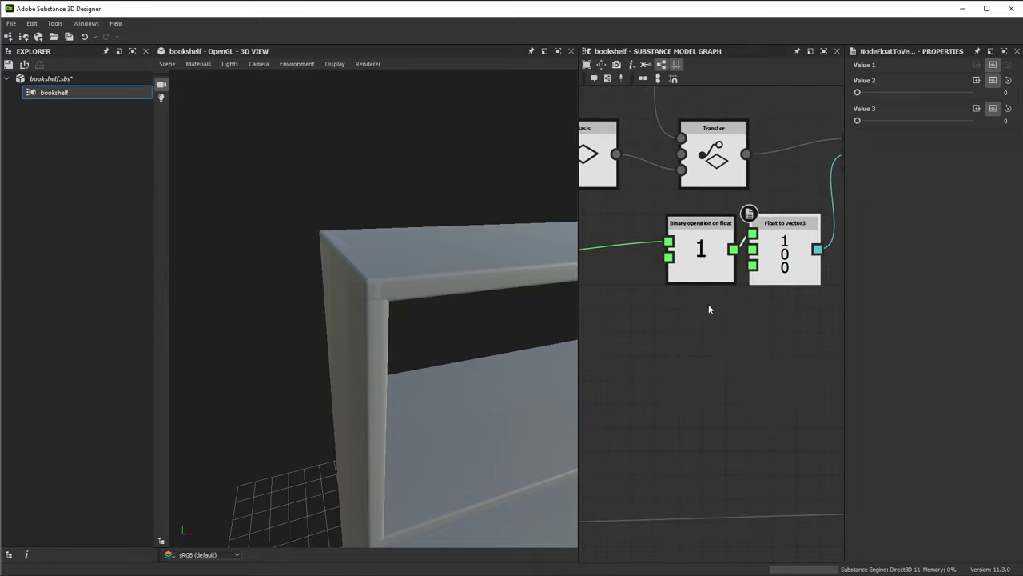
pyautogui.scroll(2, 708, 304)
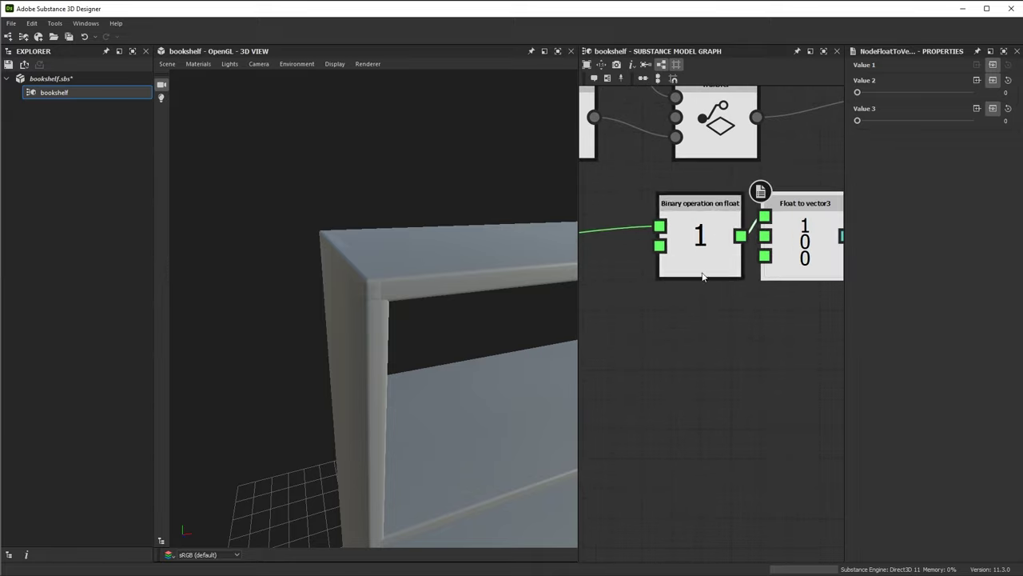
pyautogui.click(693, 223)
pyautogui.rightClick(694, 220)
pyautogui.click(685, 208)
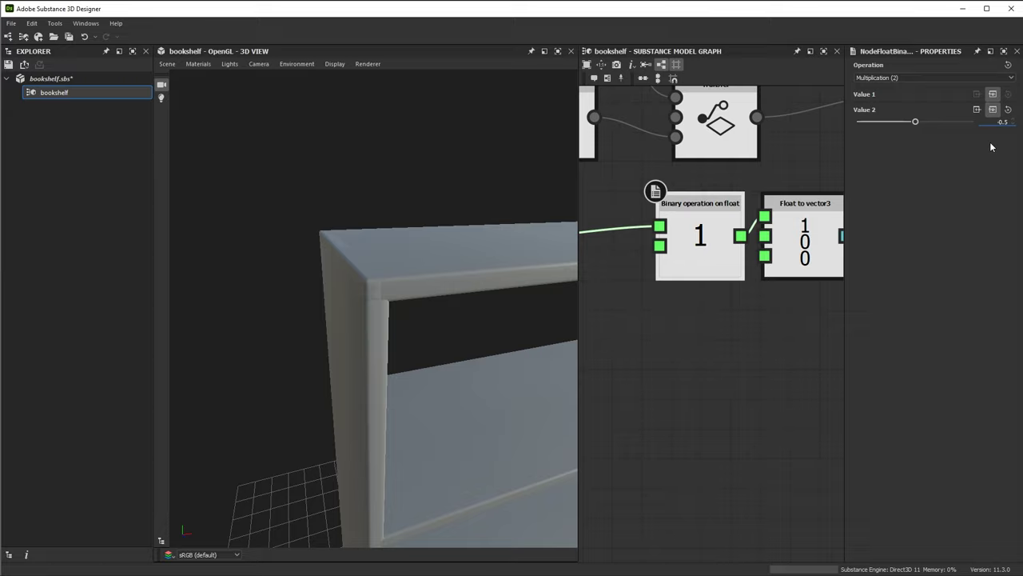
pyautogui.press('Return')
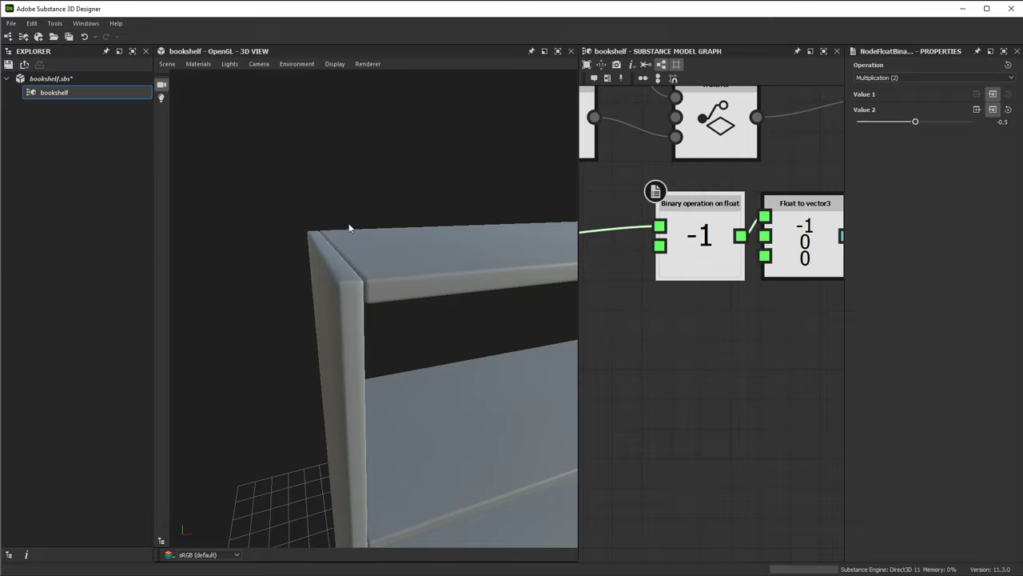
# Examine how the shifted side panel meets the shelf ends at the top corner and along the whole bookshelf
pyautogui.moveTo(393, 315); pyautogui.dragTo(370, 269)
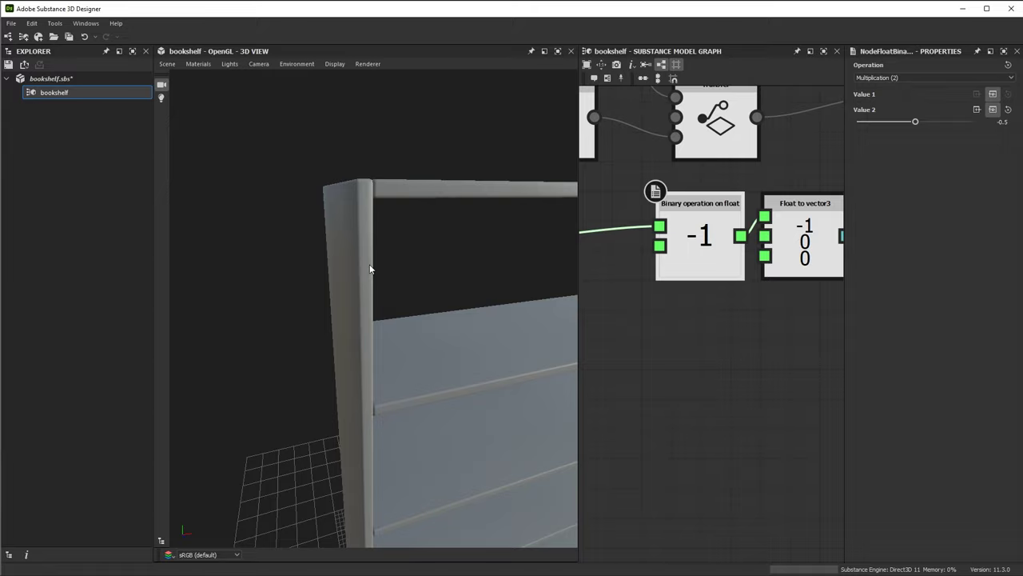
pyautogui.keyDown('alt'); pyautogui.moveTo(382, 218); pyautogui.dragTo(386, 239); pyautogui.keyUp('alt')
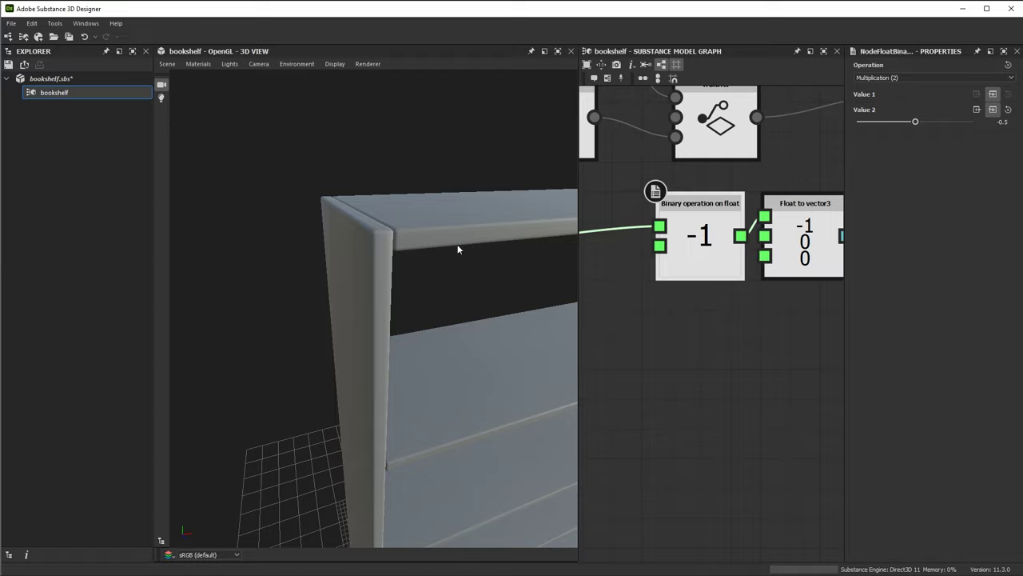
pyautogui.scroll(-3, 454, 295)
pyautogui.moveTo(397, 334); pyautogui.dragTo(394, 362, button='middle')
pyautogui.moveTo(395, 363); pyautogui.dragTo(399, 220)
# Frame all the side panel's nodes, from its primitive to the final Transform, and title the frame "Side Plank"
pyautogui.scroll(-6, 725, 247)
pyautogui.moveTo(748, 285); pyautogui.dragTo(764, 263, button='middle')
pyautogui.moveTo(616, 125); pyautogui.dragTo(803, 245)
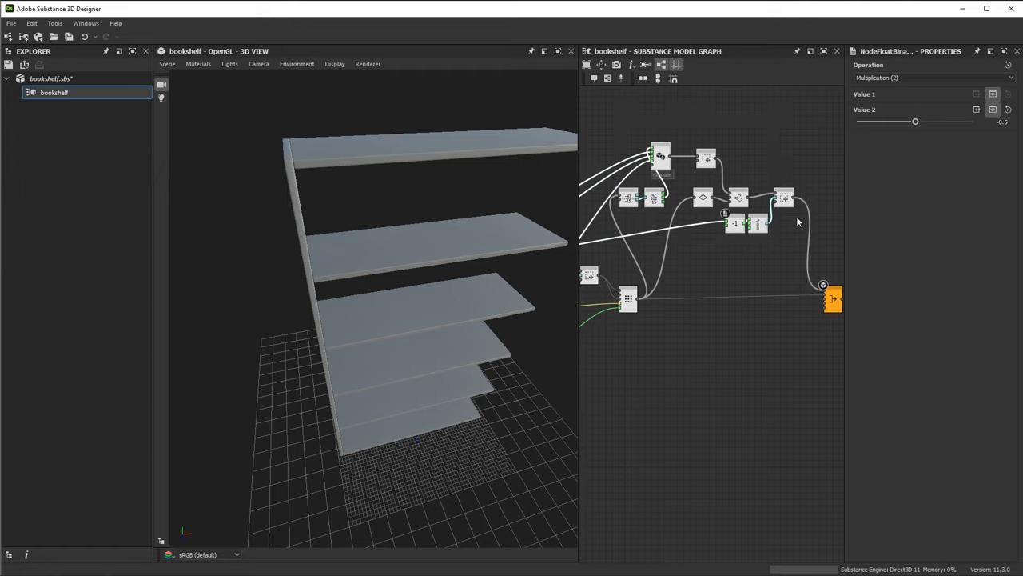
pyautogui.click(607, 79)
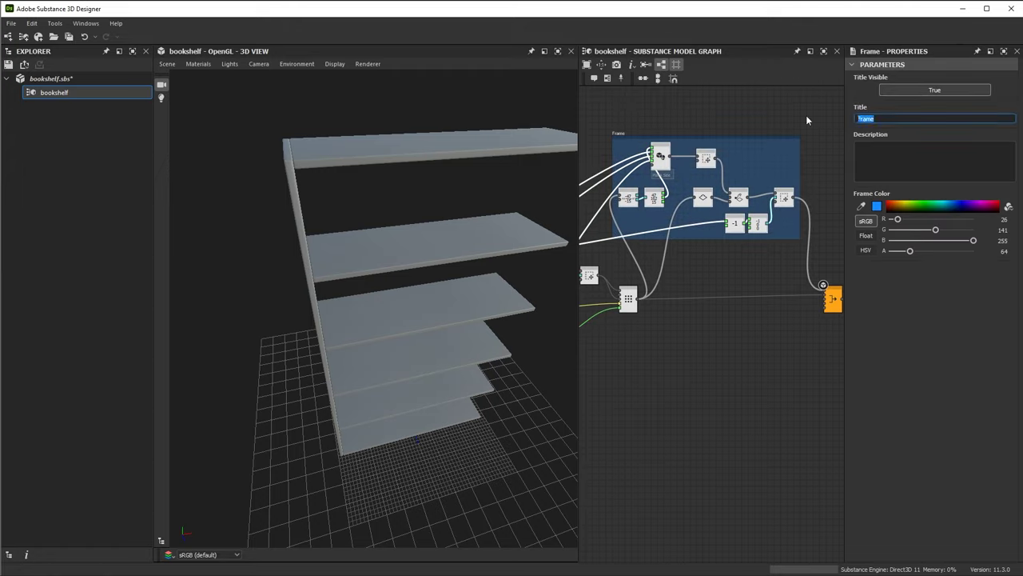
pyautogui.write('Side P')
pyautogui.write('lank')
pyautogui.press('Return')
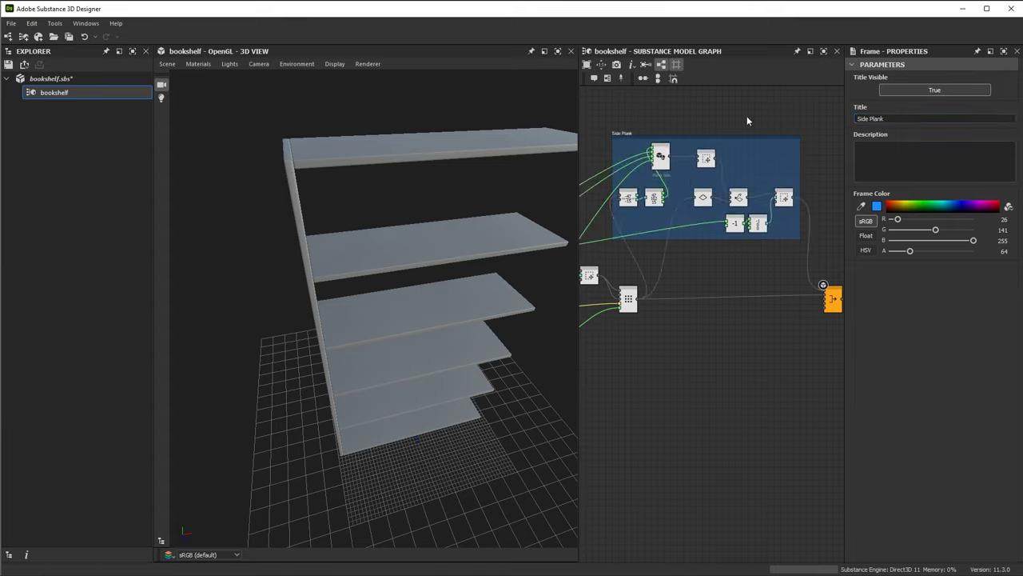
# Move the Merge node farther away from the Side Plank frame
pyautogui.moveTo(728, 234); pyautogui.dragTo(649, 244, button='middle')
pyautogui.scroll(-2, 749, 227)
pyautogui.scroll(2, 724, 214)
pyautogui.moveTo(778, 292); pyautogui.dragTo(811, 291)
# Examine the merged shelves and side panel from several angles and review the nodes in the Side Plank frame
pyautogui.moveTo(445, 167); pyautogui.dragTo(439, 207)
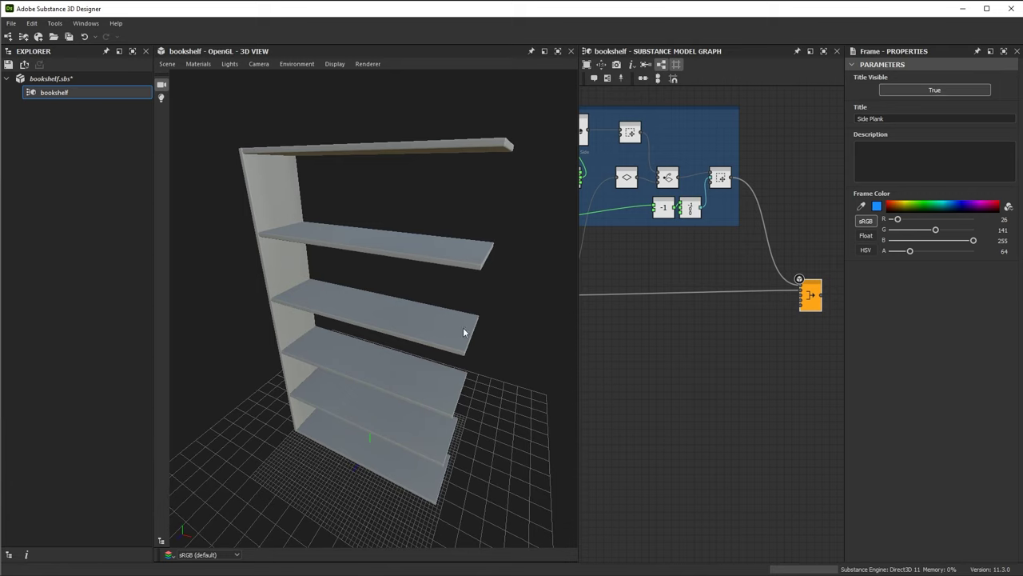
pyautogui.moveTo(467, 480); pyautogui.dragTo(547, 424)
pyautogui.scroll(1, 361, 208)
pyautogui.moveTo(361, 208); pyautogui.dragTo(332, 201, button='middle')
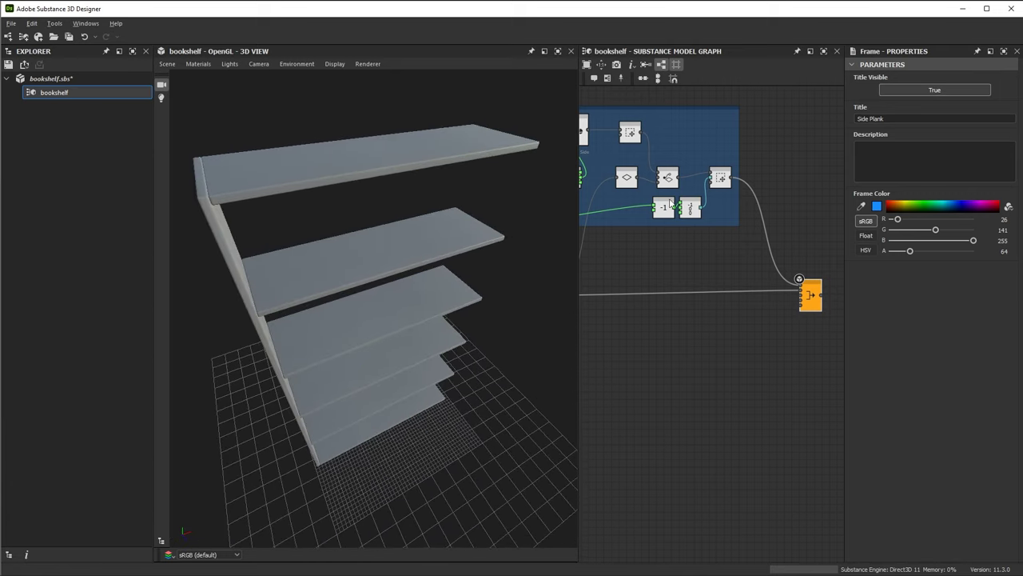
pyautogui.moveTo(686, 192); pyautogui.dragTo(750, 218, button='middle')
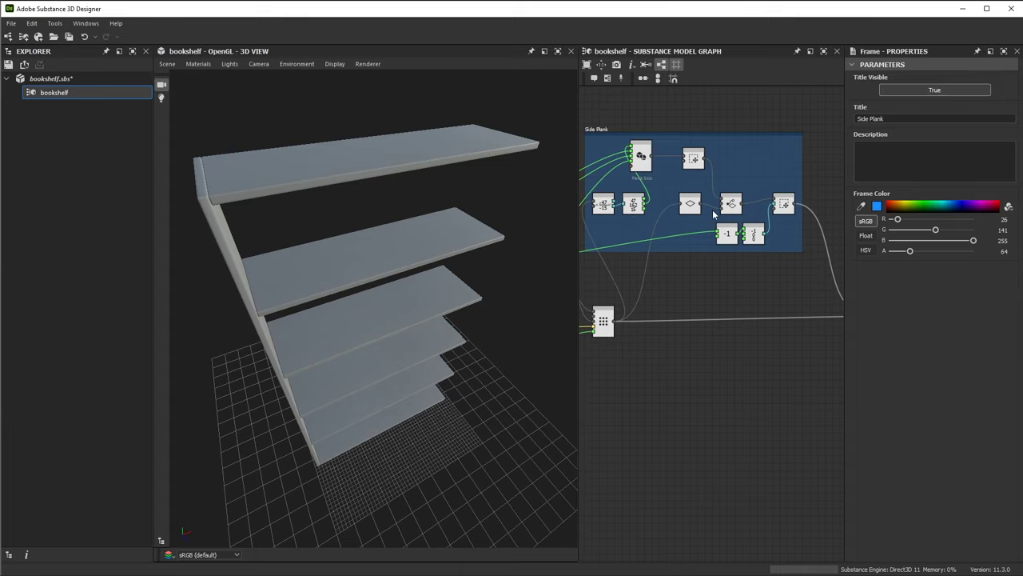
pyautogui.moveTo(706, 261)
pyautogui.mouseDown(button='middle')
pyautogui.moveTo(687, 267)
pyautogui.moveTo(707, 261)
pyautogui.mouseUp(button='middle')
pyautogui.scroll(-1, 687, 267)
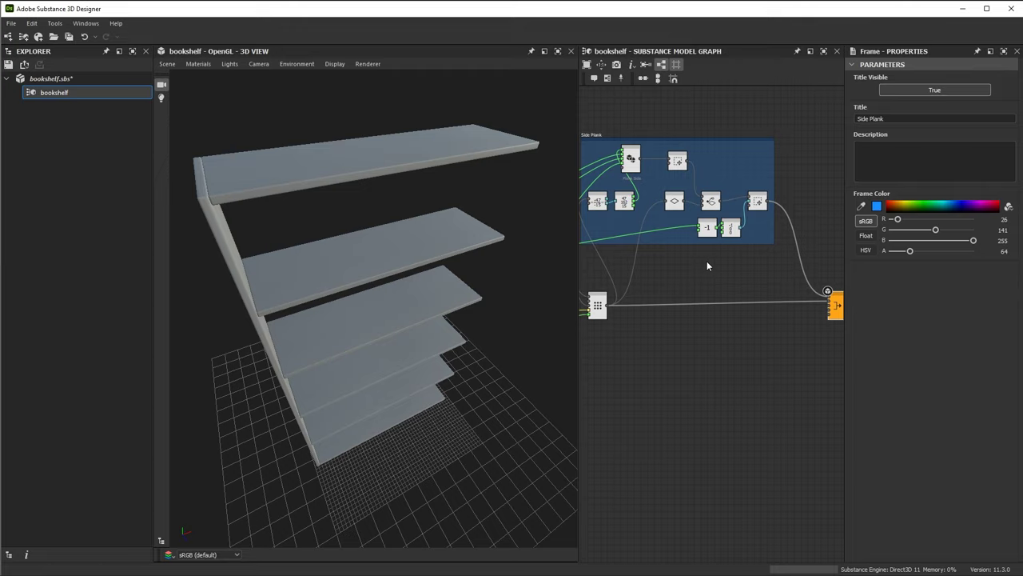
# Move the Merge node closer to the Side Plank frame and add a Stacking node above and beyond it
pyautogui.moveTo(714, 251); pyautogui.dragTo(659, 249, button='middle')
pyautogui.moveTo(774, 301); pyautogui.dragTo(734, 304)
pyautogui.moveTo(751, 233); pyautogui.dragTo(706, 203, button='middle')
pyautogui.scroll(2, 708, 204)
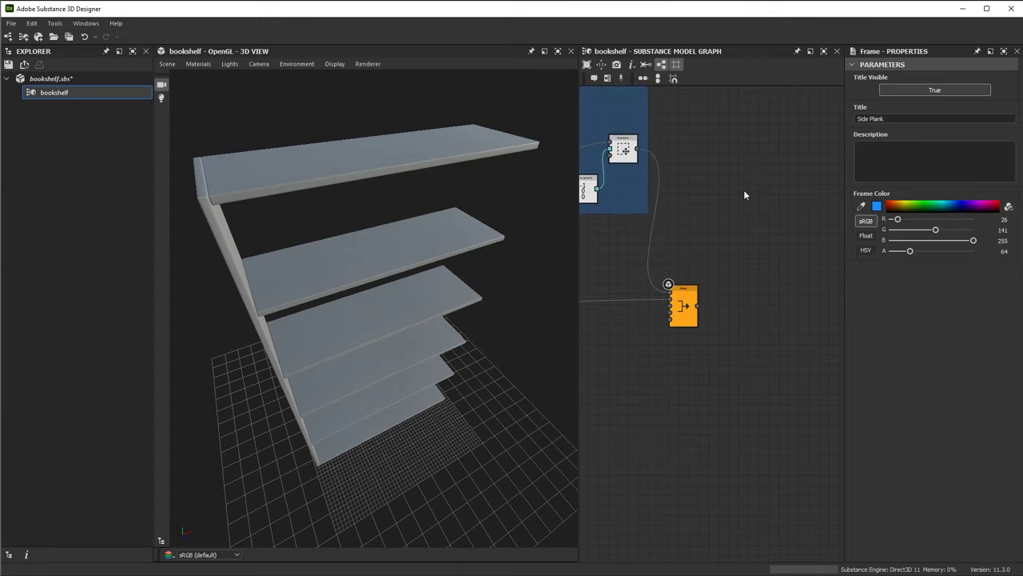
pyautogui.press('space')
pyautogui.write('sta')
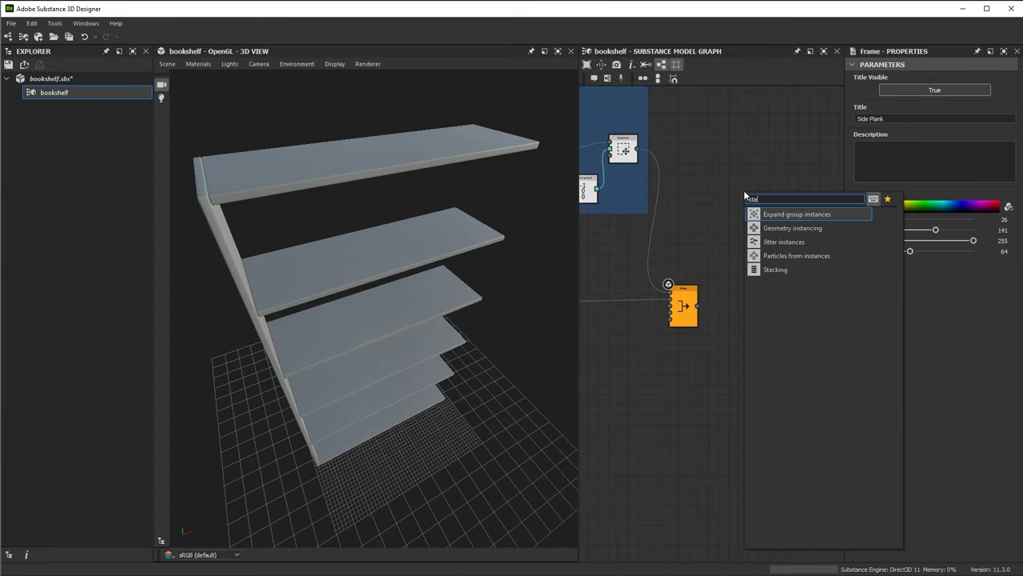
pyautogui.click(775, 268)
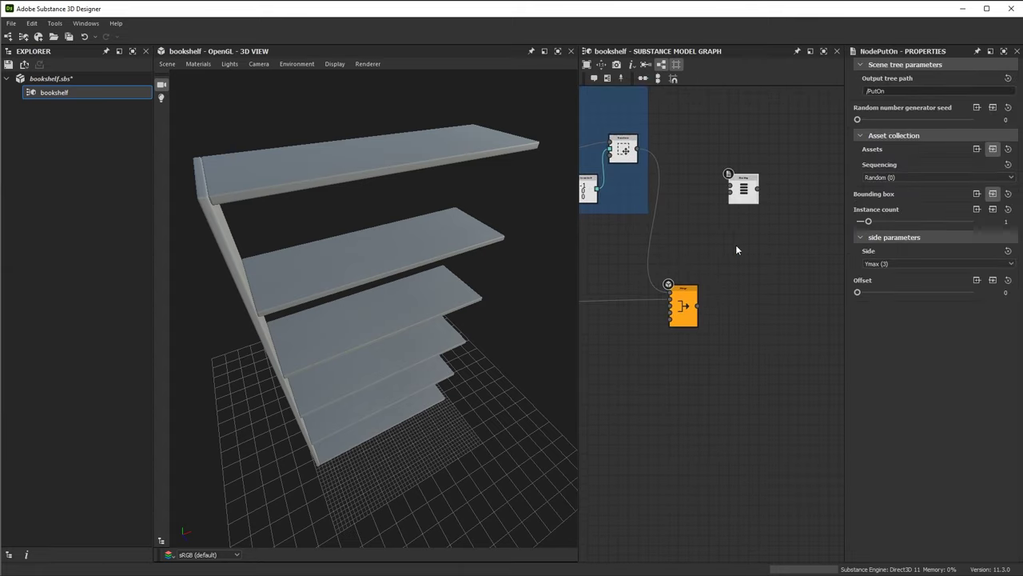
pyautogui.scroll(2, 710, 216)
pyautogui.moveTo(765, 182); pyautogui.dragTo(770, 209)
# Show the output of the Side Plank frame's final Transform alone in the 3D view and inspect the panel
pyautogui.scroll(1, 729, 193)
pyautogui.moveTo(685, 208); pyautogui.dragTo(759, 225, button='middle')
pyautogui.scroll(-2, 760, 226)
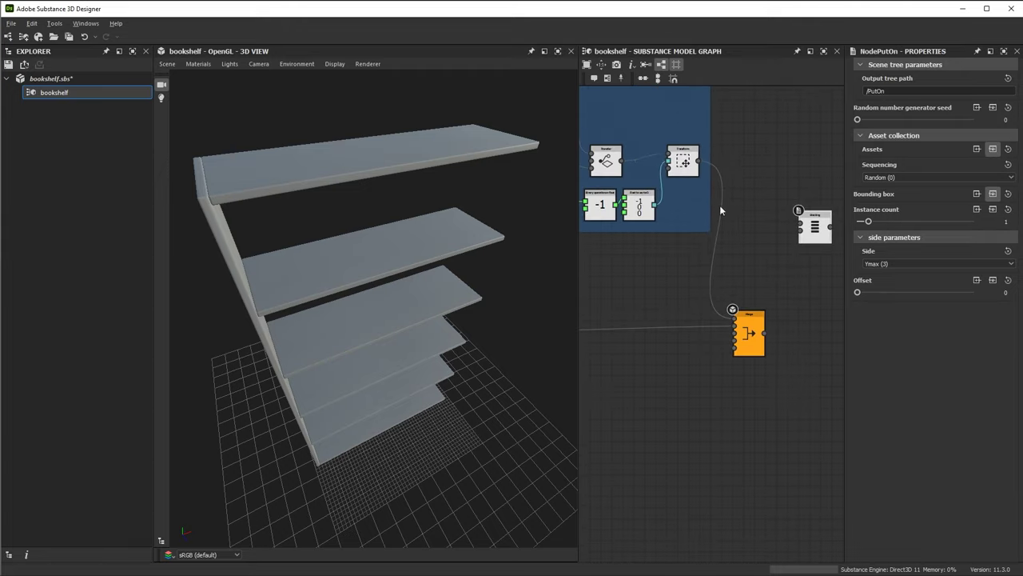
pyautogui.doubleClick(683, 164)
pyautogui.moveTo(255, 315); pyautogui.dragTo(354, 287, button='middle')
pyautogui.scroll(-1, 358, 240)
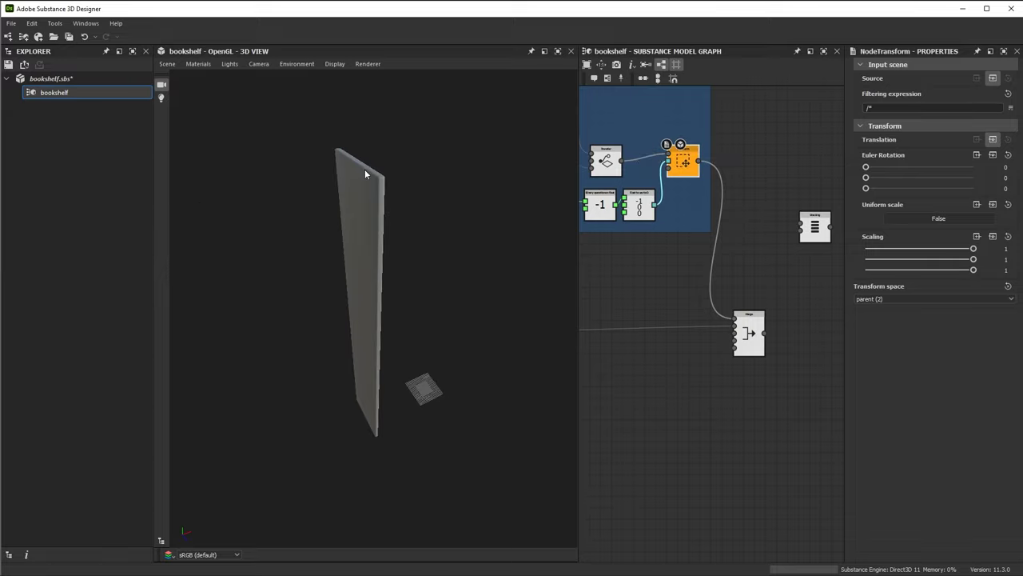
# Connect the Side Plank frame's final Transform output to the Stacking node's Assets input and shift the Stacking node slightly farther away
pyautogui.moveTo(749, 172); pyautogui.dragTo(669, 153, button='middle')
pyautogui.scroll(1, 649, 158)
pyautogui.moveTo(605, 139); pyautogui.dragTo(736, 218)
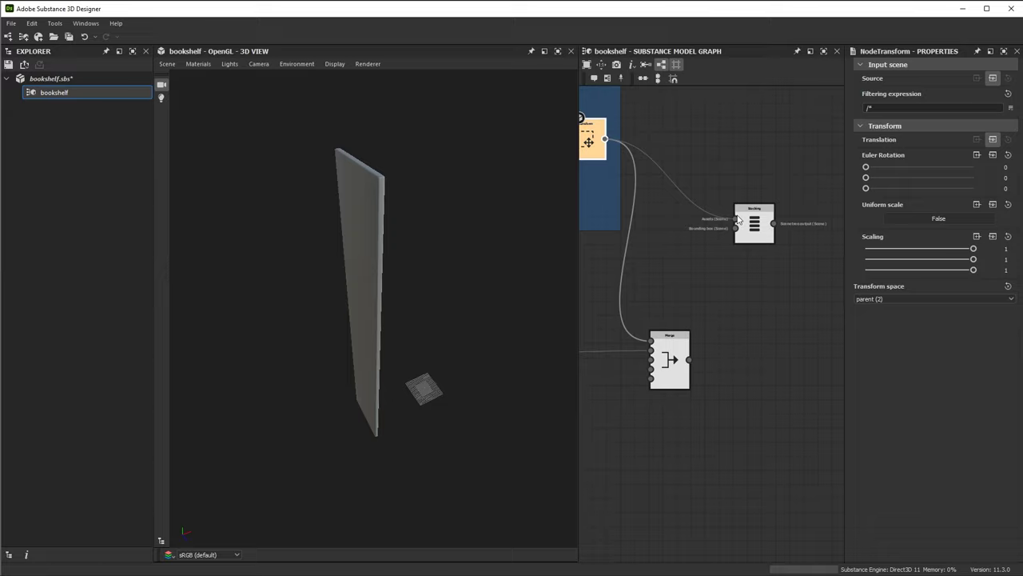
pyautogui.moveTo(753, 346); pyautogui.dragTo(740, 302, button='middle')
pyautogui.scroll(2, 733, 233)
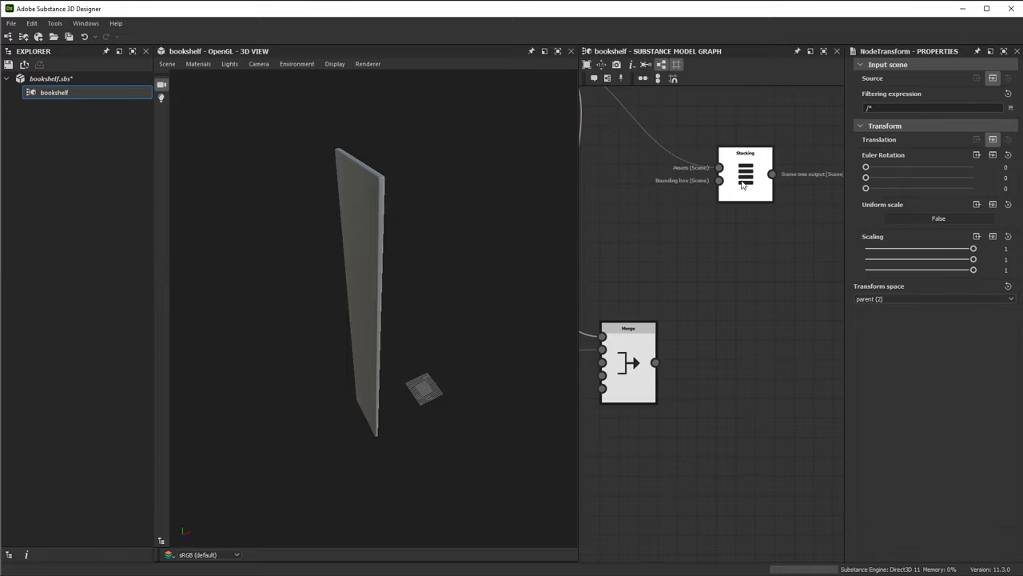
pyautogui.moveTo(742, 185); pyautogui.dragTo(772, 186)
# Show the merged shelves and side panel in the 3D view and connect the Merge output to the Stacking node's Bounding box input
pyautogui.moveTo(524, 249); pyautogui.dragTo(534, 374)
pyautogui.scroll(-1, 657, 404)
pyautogui.moveTo(657, 404); pyautogui.dragTo(712, 328, button='middle')
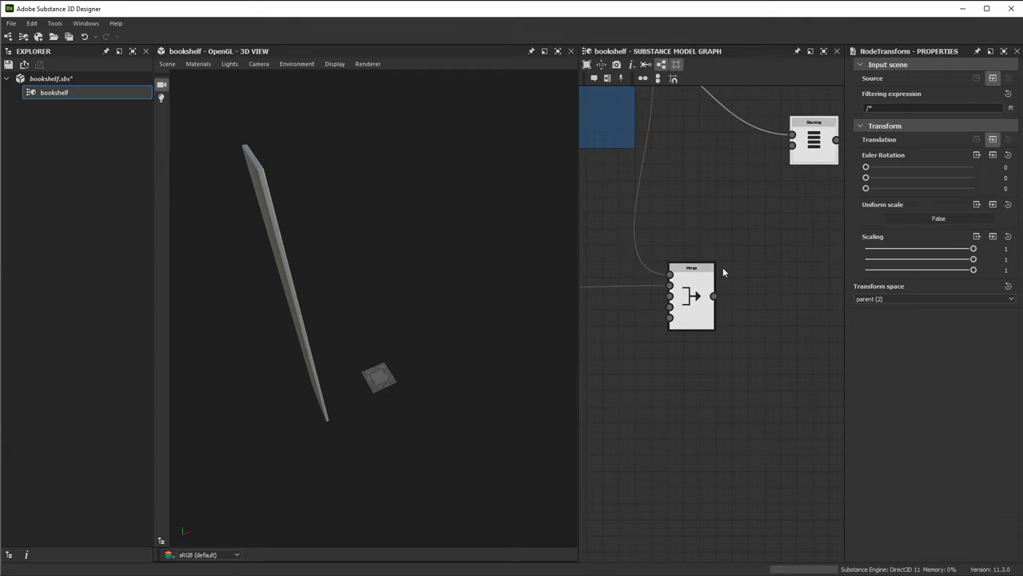
pyautogui.doubleClick(692, 291)
pyautogui.moveTo(482, 308); pyautogui.dragTo(413, 281)
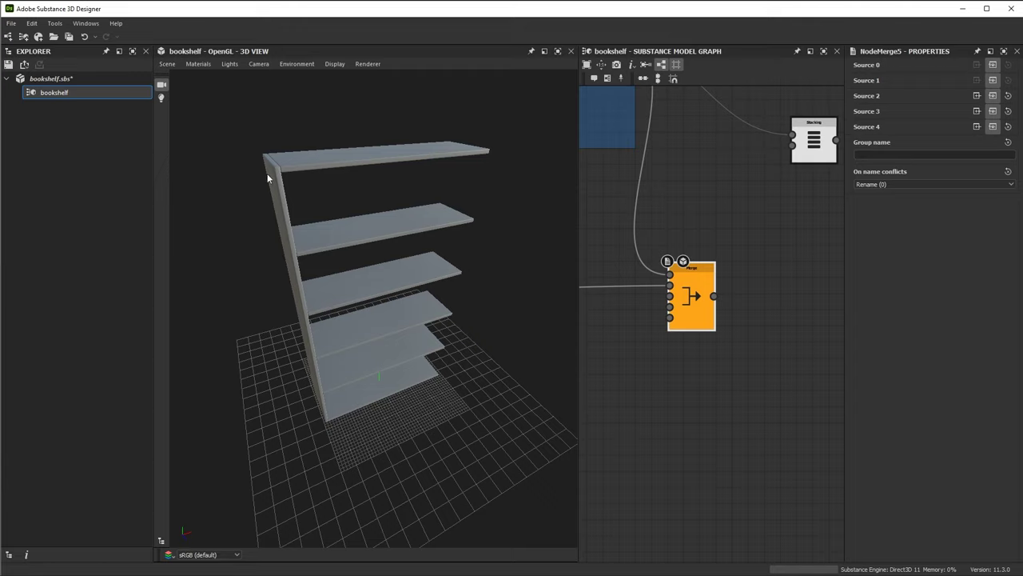
pyautogui.moveTo(745, 214); pyautogui.dragTo(690, 286, button='middle')
pyautogui.scroll(1, 692, 292)
pyautogui.moveTo(658, 372); pyautogui.dragTo(761, 223)
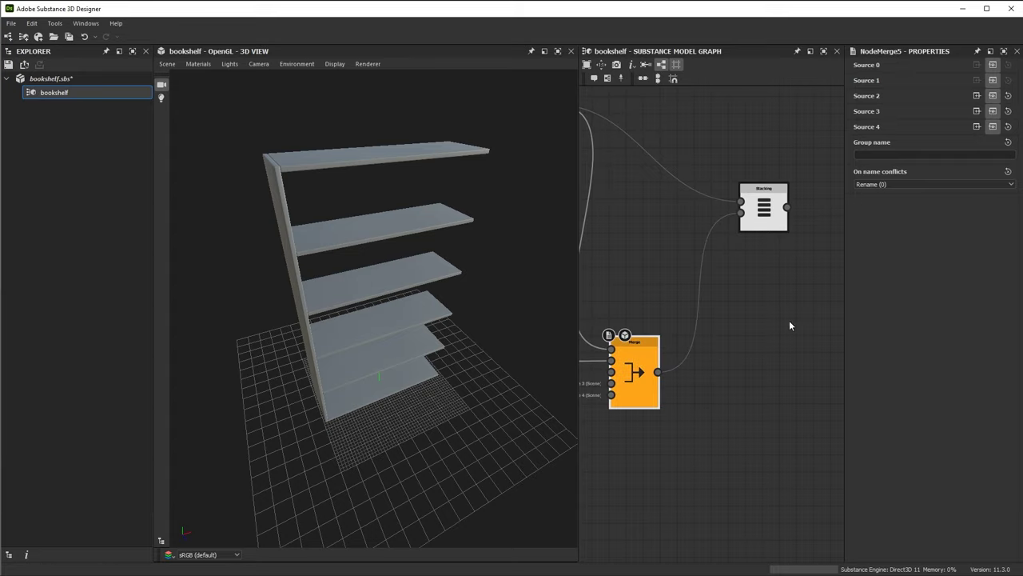
# Set the Stacking node's Side parameter to Xmax (1) and inspect the resulting panel in the 3D view
pyautogui.click(761, 202)
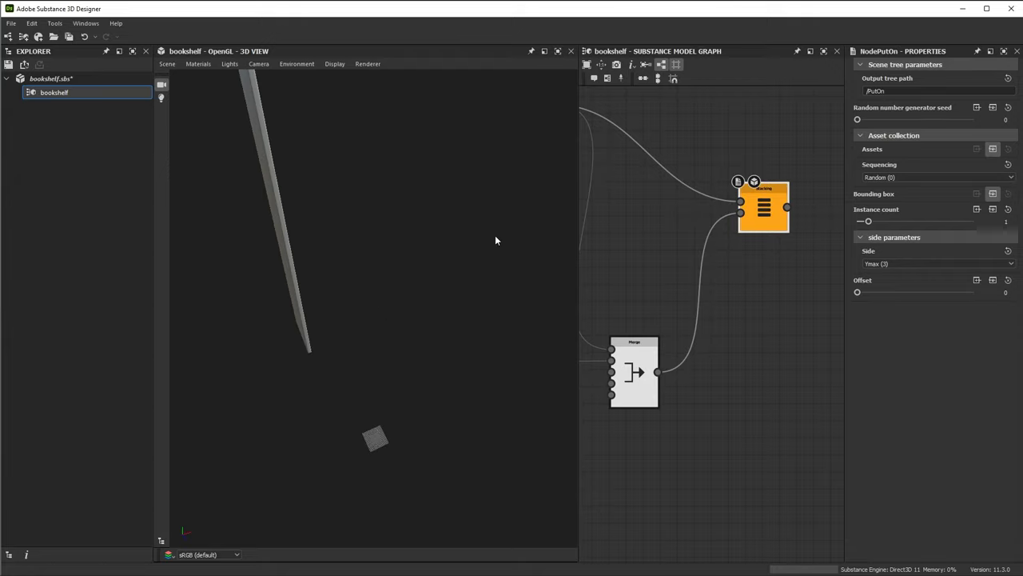
pyautogui.click(867, 262)
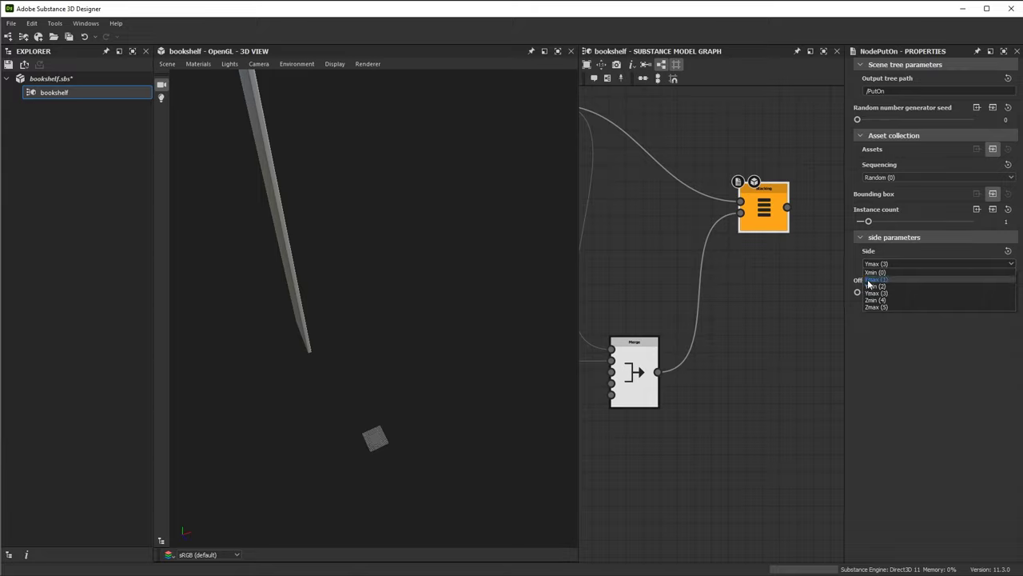
pyautogui.click(868, 279)
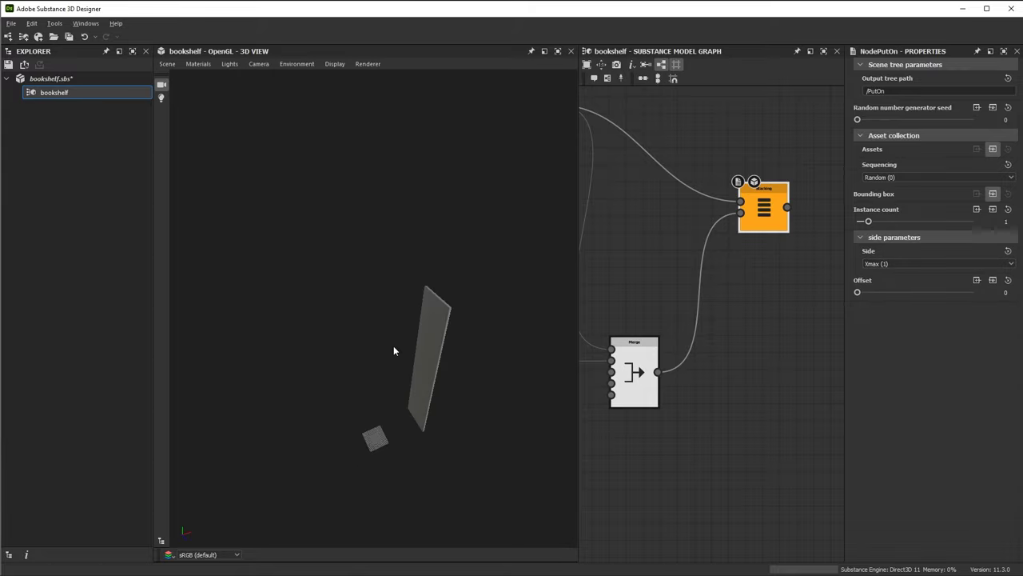
pyautogui.moveTo(464, 433); pyautogui.dragTo(458, 269)
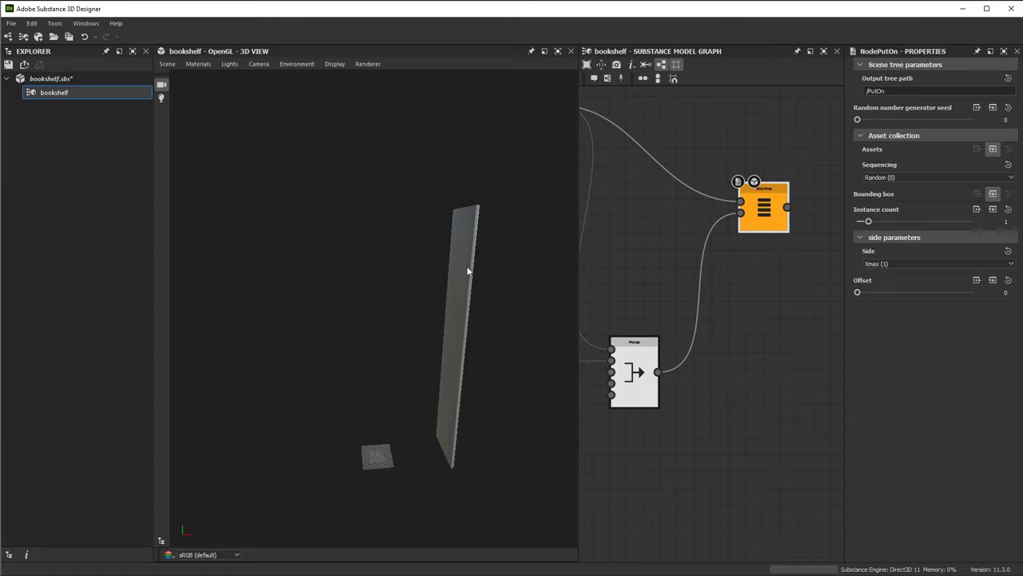
# Compare the original side panel with the stacked one in the 3D view and move the Stacking node higher in the graph
pyautogui.scroll(-2, 755, 231)
pyautogui.moveTo(705, 204)
pyautogui.mouseDown(button='middle')
pyautogui.moveTo(756, 228)
pyautogui.moveTo(711, 220)
pyautogui.mouseUp(button='middle')
pyautogui.doubleClick(639, 144)
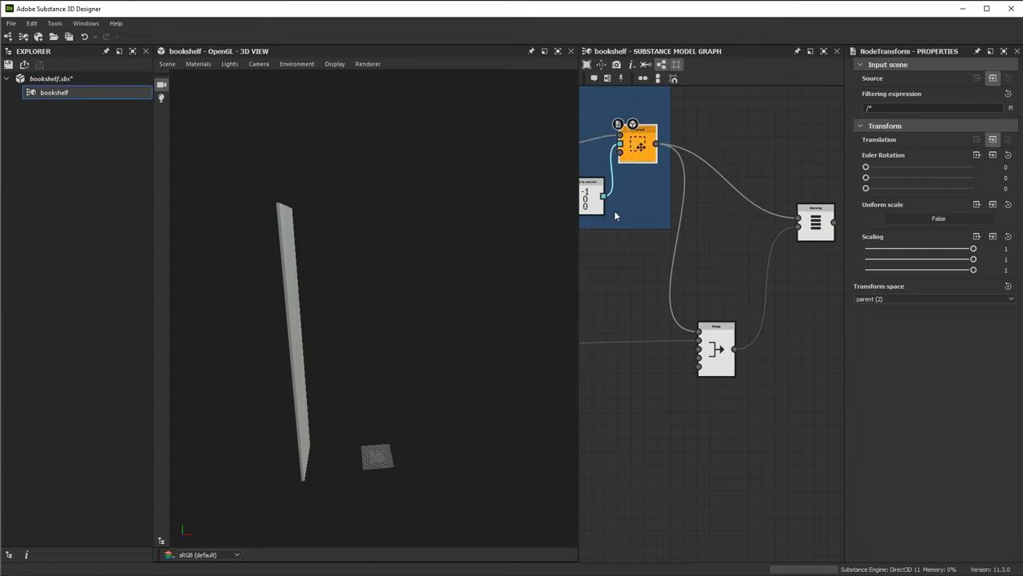
pyautogui.click(816, 223)
pyautogui.moveTo(768, 297); pyautogui.dragTo(676, 318, button='middle')
pyautogui.moveTo(720, 247); pyautogui.dragTo(738, 182)
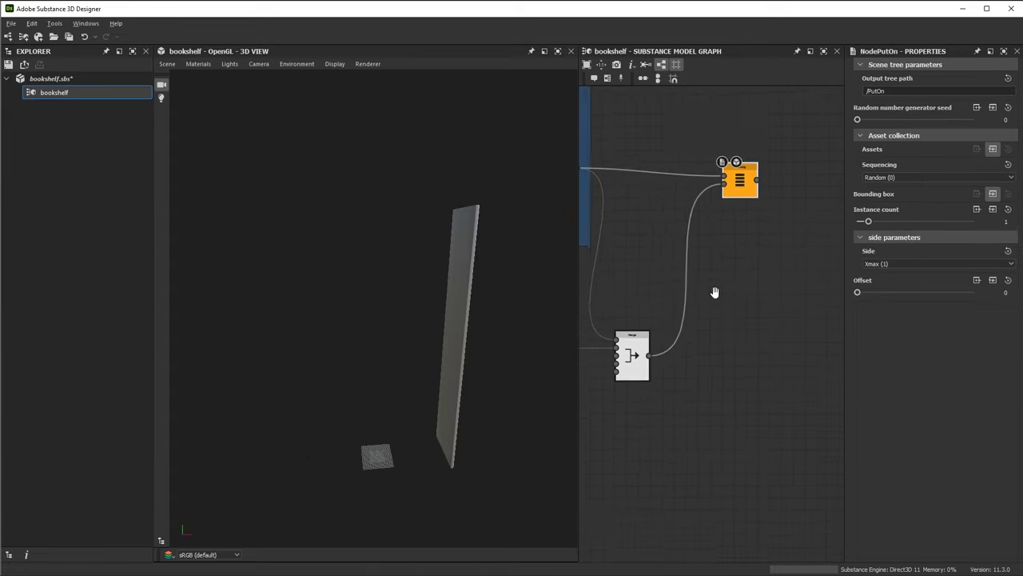
# Add a second Merge node beyond the Stacking node and connect the Stacking output to its first source input
pyautogui.scroll(-1, 712, 289)
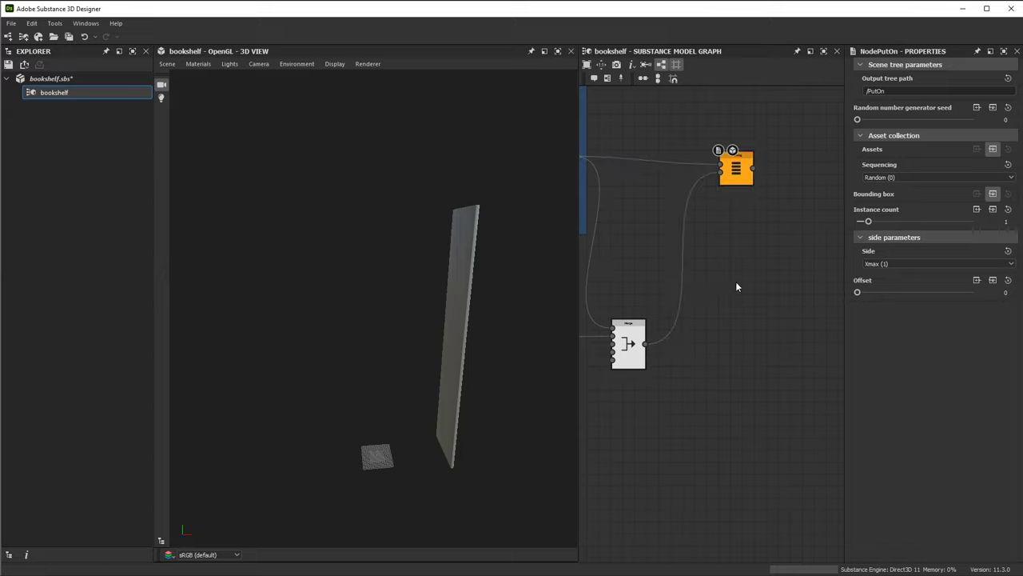
pyautogui.press('space')
pyautogui.write('mer')
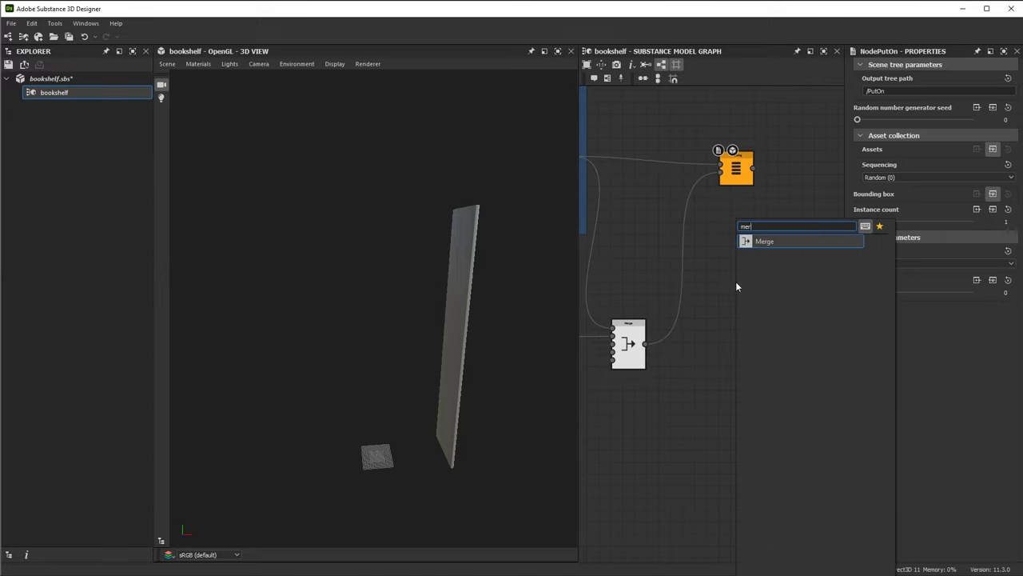
pyautogui.click(755, 245)
pyautogui.moveTo(739, 286); pyautogui.dragTo(800, 274)
pyautogui.moveTo(737, 221); pyautogui.dragTo(689, 189, button='middle')
pyautogui.moveTo(706, 136); pyautogui.dragTo(732, 223)
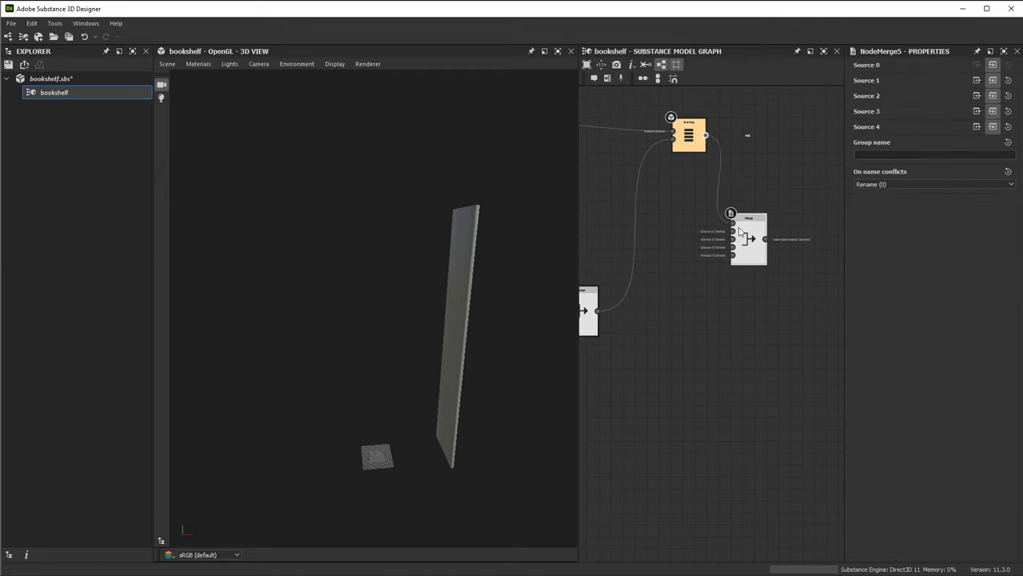
# Connect the first Merge node to the new Merge node's second source input and show the combined bookshelf in the 3D view
pyautogui.moveTo(671, 336); pyautogui.dragTo(754, 304, button='middle')
pyautogui.doubleClick(670, 278)
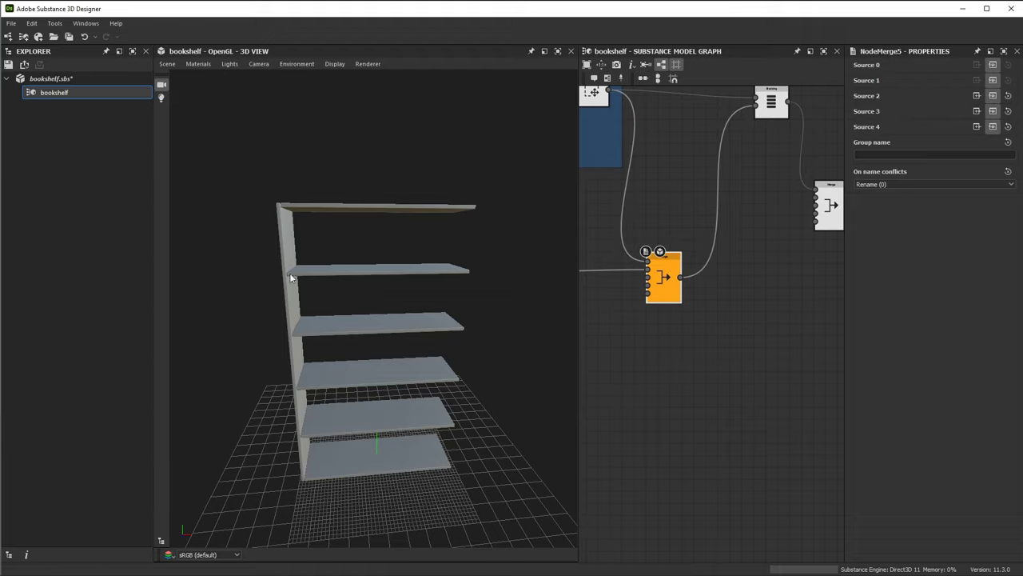
pyautogui.moveTo(693, 249); pyautogui.dragTo(654, 266, button='middle')
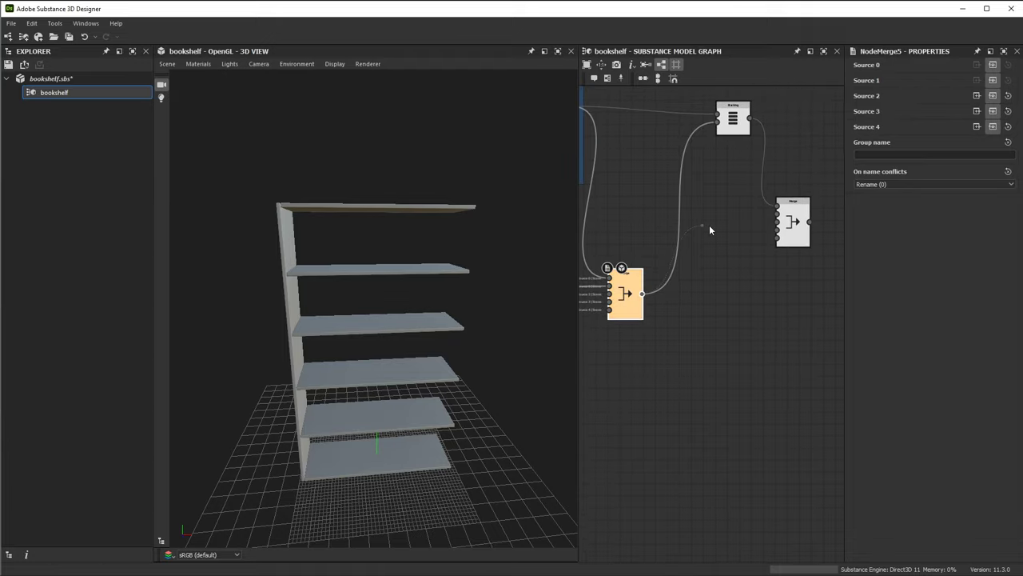
pyautogui.moveTo(695, 225); pyautogui.dragTo(779, 214)
pyautogui.doubleClick(799, 233)
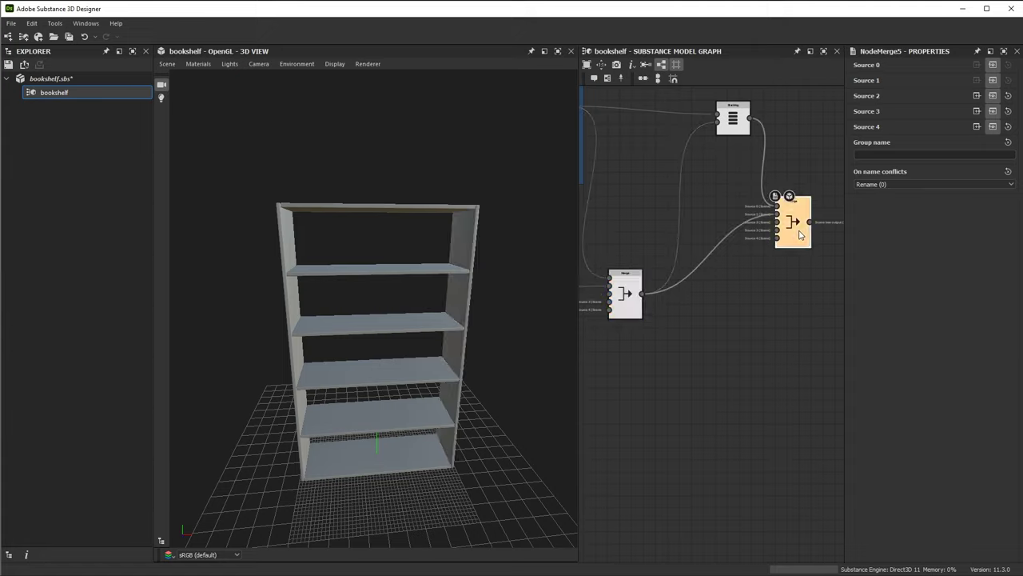
pyautogui.moveTo(465, 362)
pyautogui.mouseDown()
pyautogui.moveTo(469, 347)
pyautogui.moveTo(427, 358)
pyautogui.moveTo(440, 370)
pyautogui.moveTo(449, 315)
pyautogui.moveTo(478, 323)
pyautogui.moveTo(415, 331)
pyautogui.moveTo(475, 326)
pyautogui.moveTo(464, 349)
pyautogui.mouseUp()
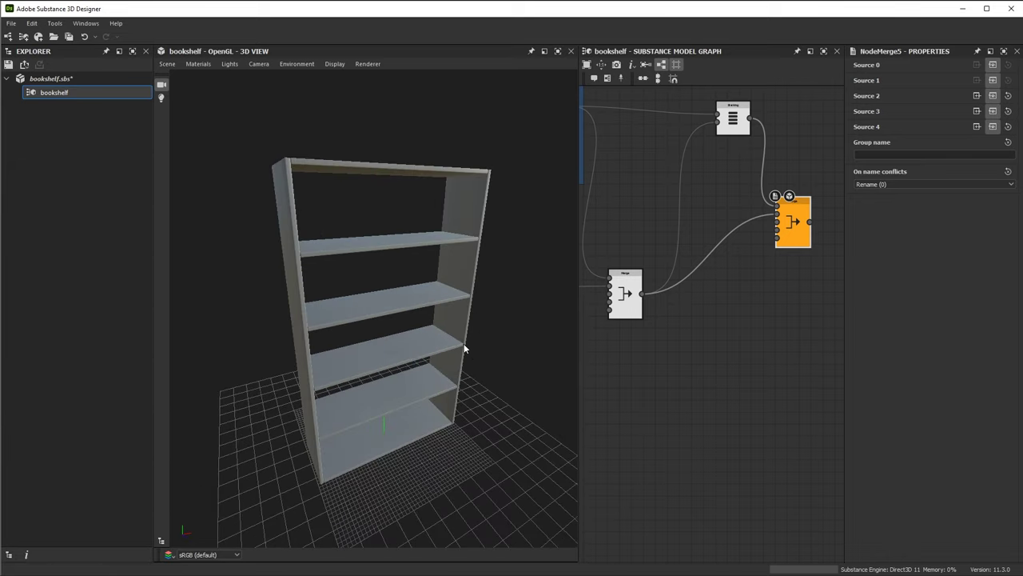
# Move the Shelf Amount and Offset value nodes closer to the node they feed and space them farther apart
pyautogui.moveTo(462, 346); pyautogui.dragTo(509, 213)
pyautogui.scroll(-5, 780, 379)
pyautogui.moveTo(651, 324); pyautogui.dragTo(825, 230, button='middle')
pyautogui.scroll(5, 722, 247)
pyautogui.moveTo(767, 244); pyautogui.dragTo(711, 192, button='middle')
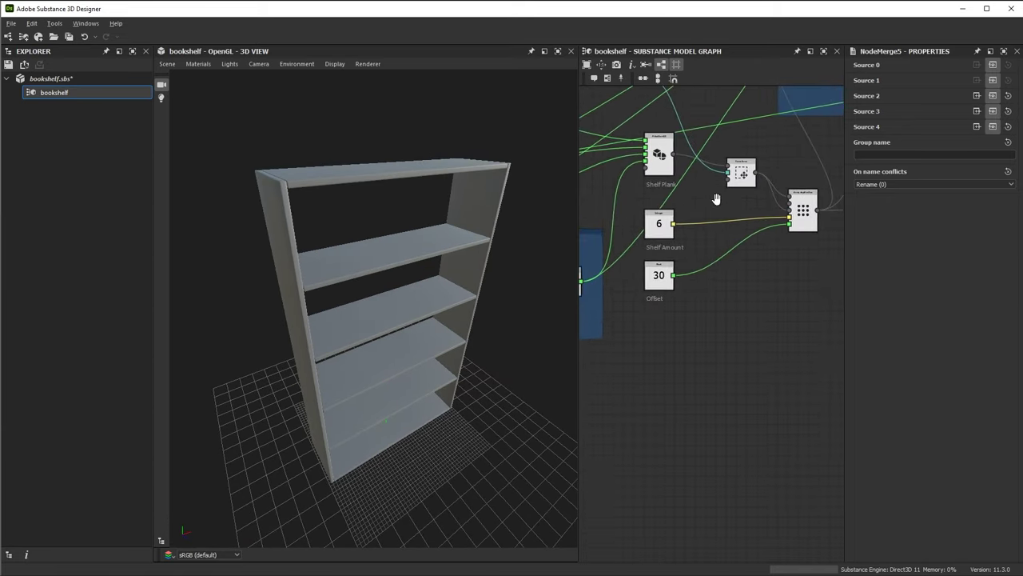
pyautogui.scroll(3, 669, 263)
pyautogui.click(648, 212)
pyautogui.scroll(1, 461, 274)
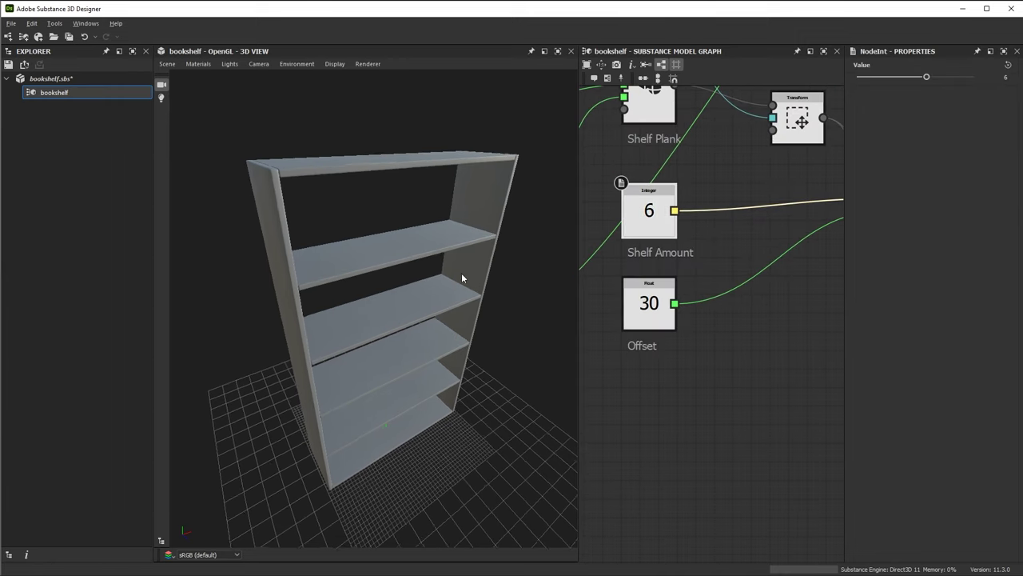
pyautogui.moveTo(651, 215); pyautogui.dragTo(689, 197)
pyautogui.moveTo(649, 314); pyautogui.dragTo(686, 314)
pyautogui.moveTo(810, 238); pyautogui.dragTo(722, 319, button='middle')
pyautogui.scroll(-1, 714, 305)
pyautogui.moveTo(635, 320); pyautogui.dragTo(688, 290, button='middle')
# Test the bookshelf with a Shelf Amount of 4 and return the value to 6
pyautogui.click(670, 257)
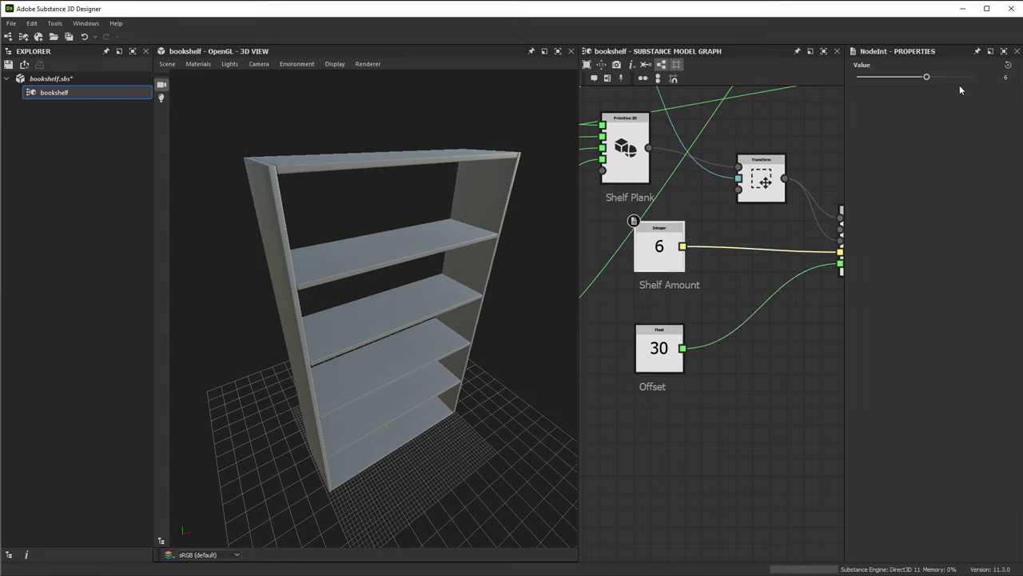
pyautogui.moveTo(925, 79); pyautogui.dragTo(906, 86)
pyautogui.moveTo(506, 303); pyautogui.dragTo(413, 363)
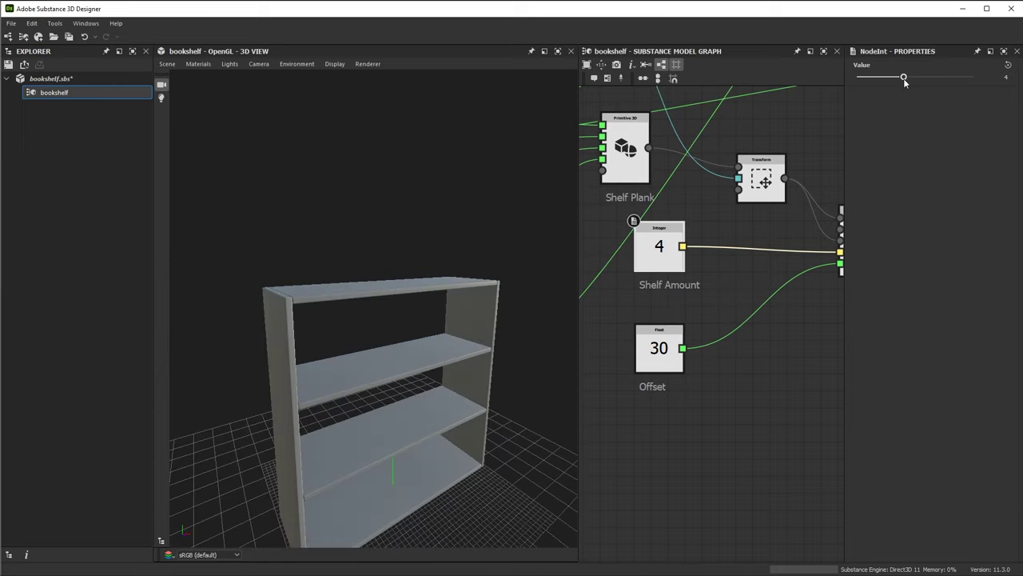
pyautogui.moveTo(904, 77); pyautogui.dragTo(926, 77)
pyautogui.scroll(-2, 361, 256)
pyautogui.moveTo(360, 256); pyautogui.dragTo(369, 298)
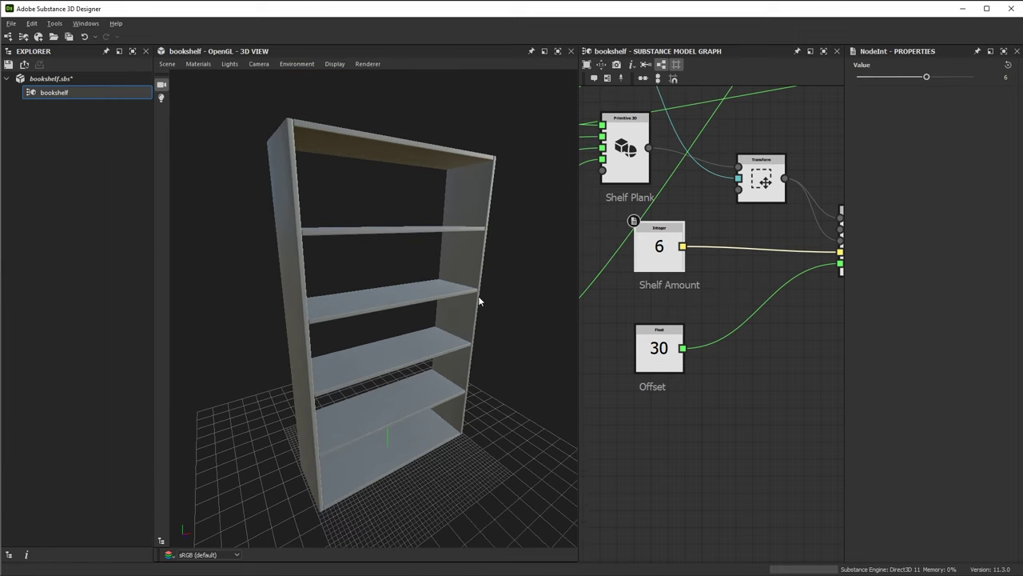
# Try a Width of 80.69 for the bookshelf and set the Width value to 86.7
pyautogui.scroll(-4, 723, 336)
pyautogui.moveTo(634, 288); pyautogui.dragTo(780, 240, button='middle')
pyautogui.scroll(5, 780, 240)
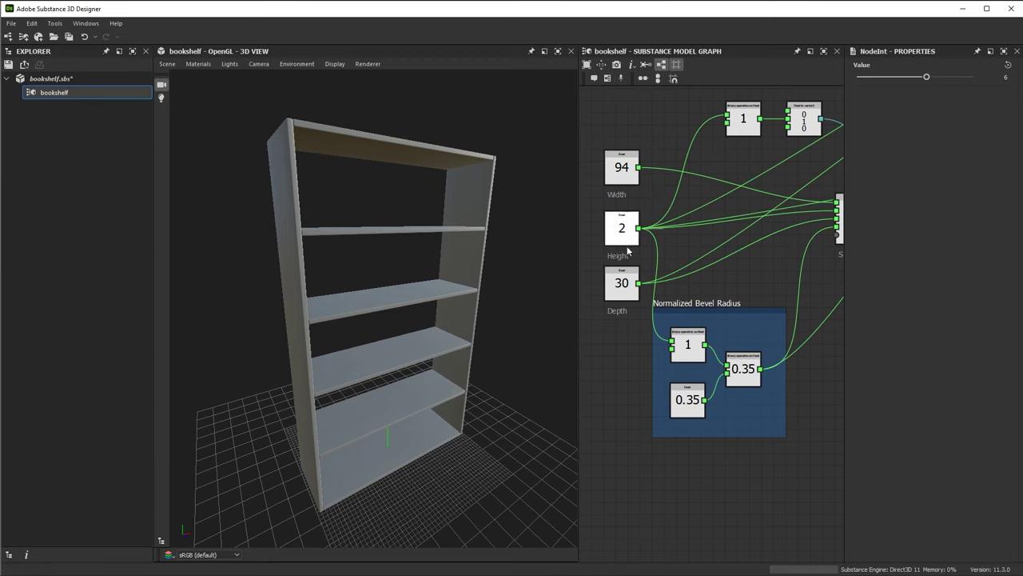
pyautogui.moveTo(635, 189); pyautogui.dragTo(658, 211, button='middle')
pyautogui.scroll(2, 659, 210)
pyautogui.moveTo(457, 252); pyautogui.dragTo(457, 312)
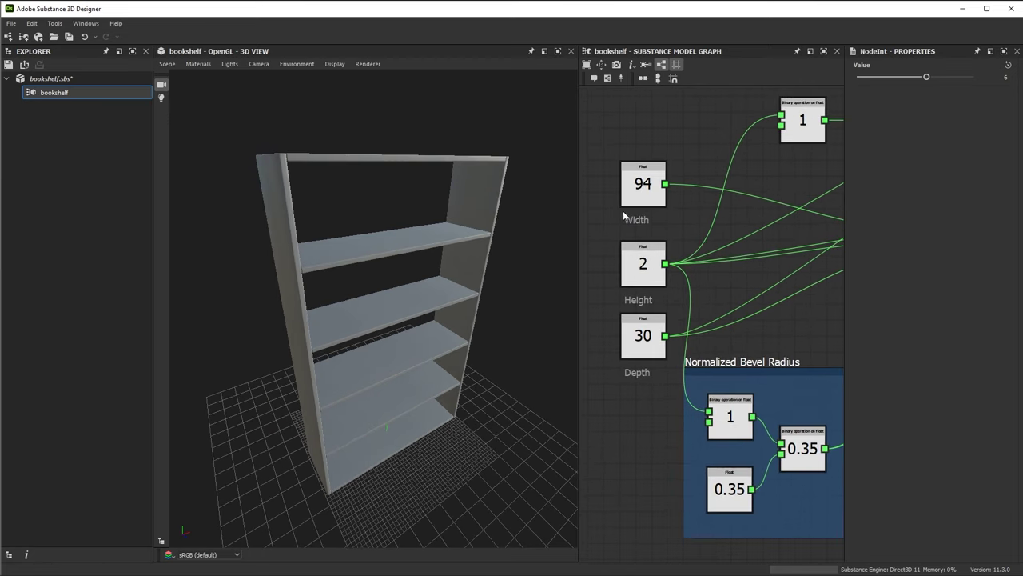
pyautogui.click(629, 195)
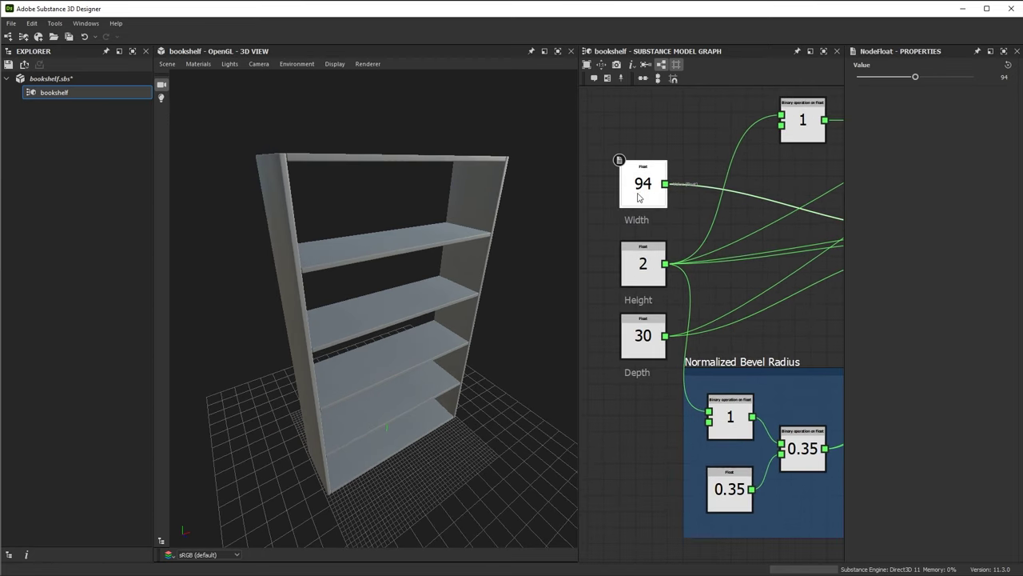
pyautogui.moveTo(915, 79)
pyautogui.mouseDown()
pyautogui.moveTo(877, 86)
pyautogui.moveTo(906, 90)
pyautogui.mouseUp()
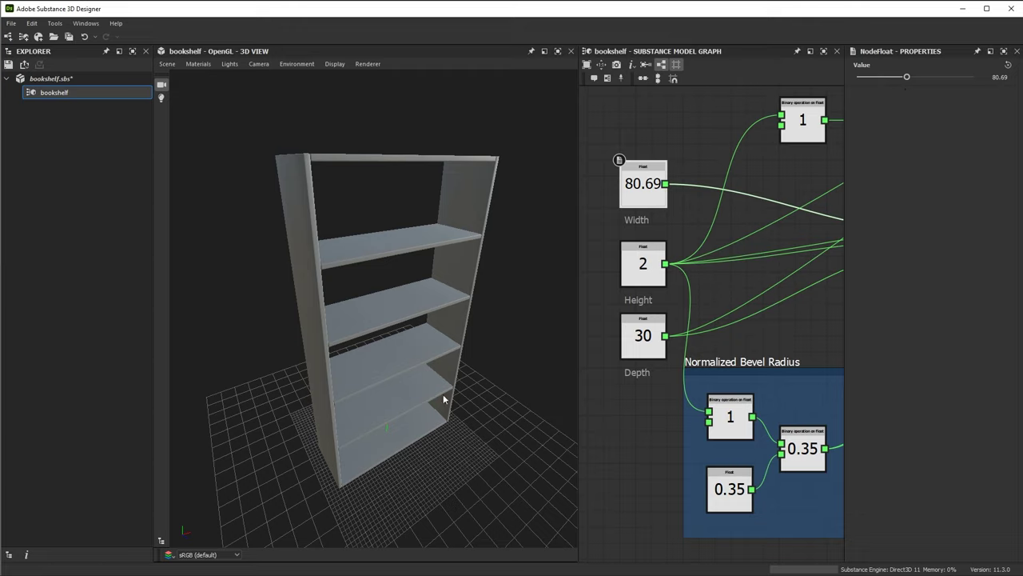
pyautogui.moveTo(906, 79); pyautogui.dragTo(911, 101)
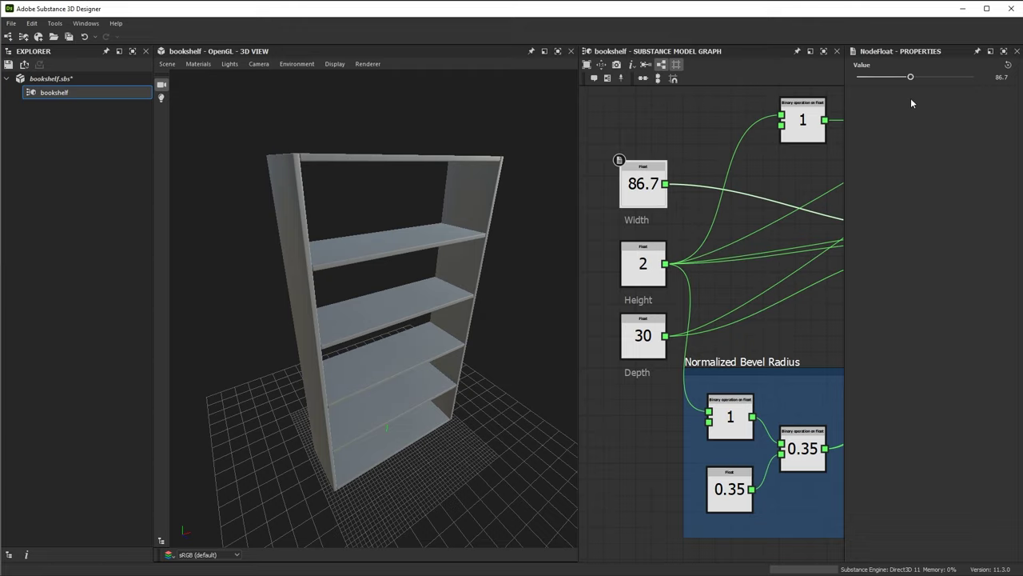